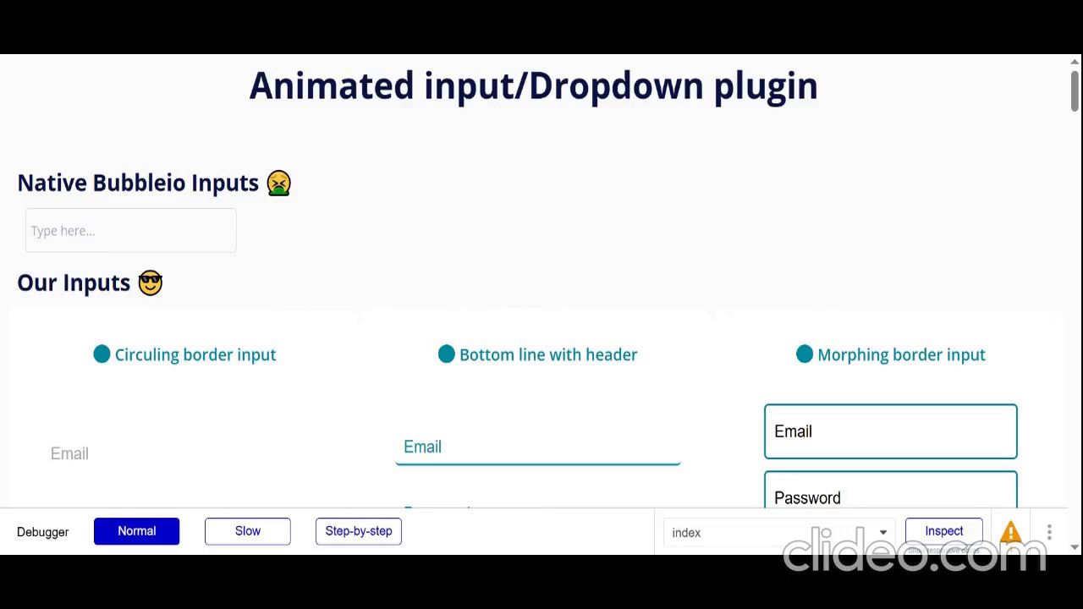
Look through the plugin demo page and trigger the start and stop loading examples below the Loading Icons
scroll(498, 152, down, 12)
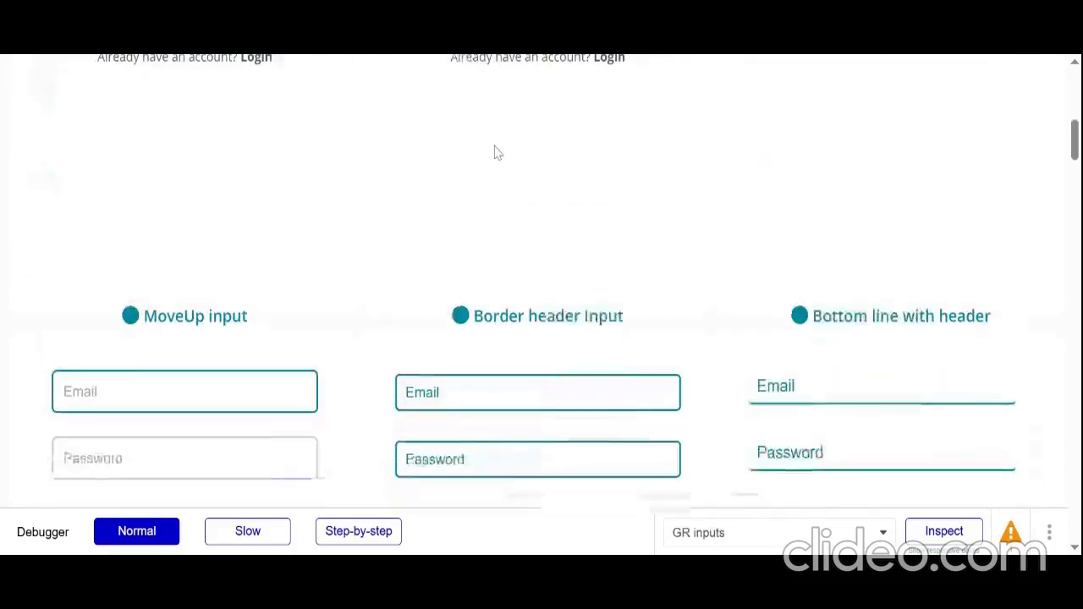
scroll(401, 65, down, 12)
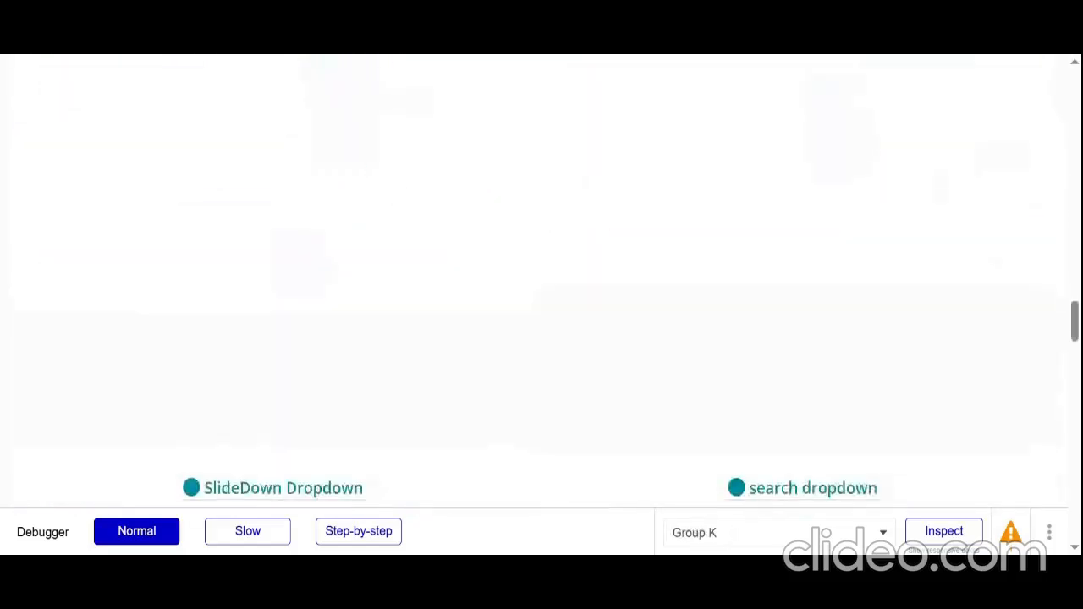
scroll(275, 184, down, 10)
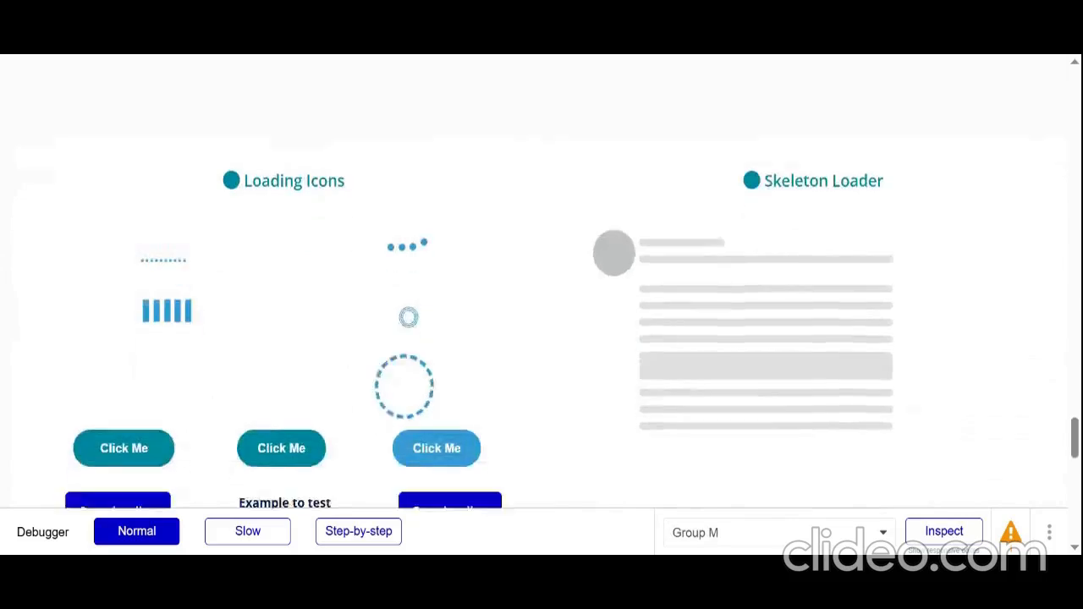
click(115, 230)
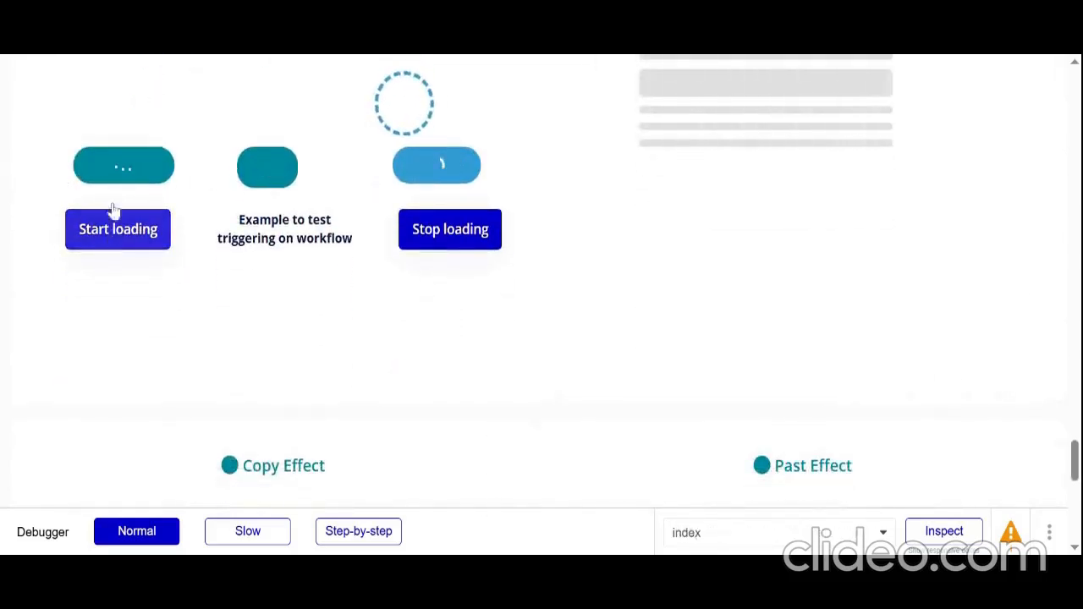
click(478, 245)
Compare the focus effects of the circuling border email field and the native Bubble input
scroll(587, 191, up, 15)
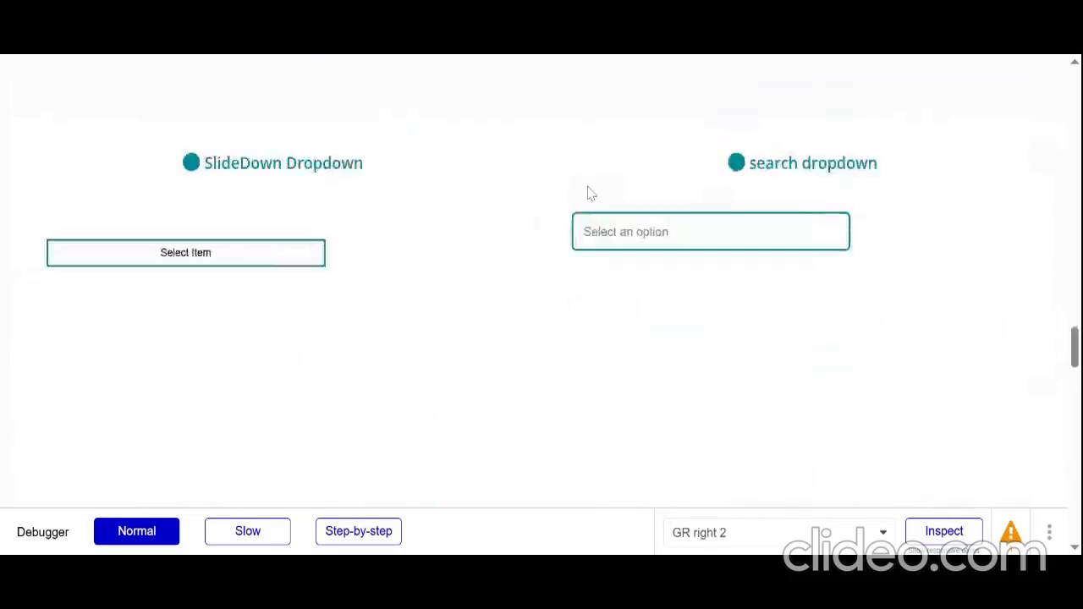
scroll(588, 192, up, 10)
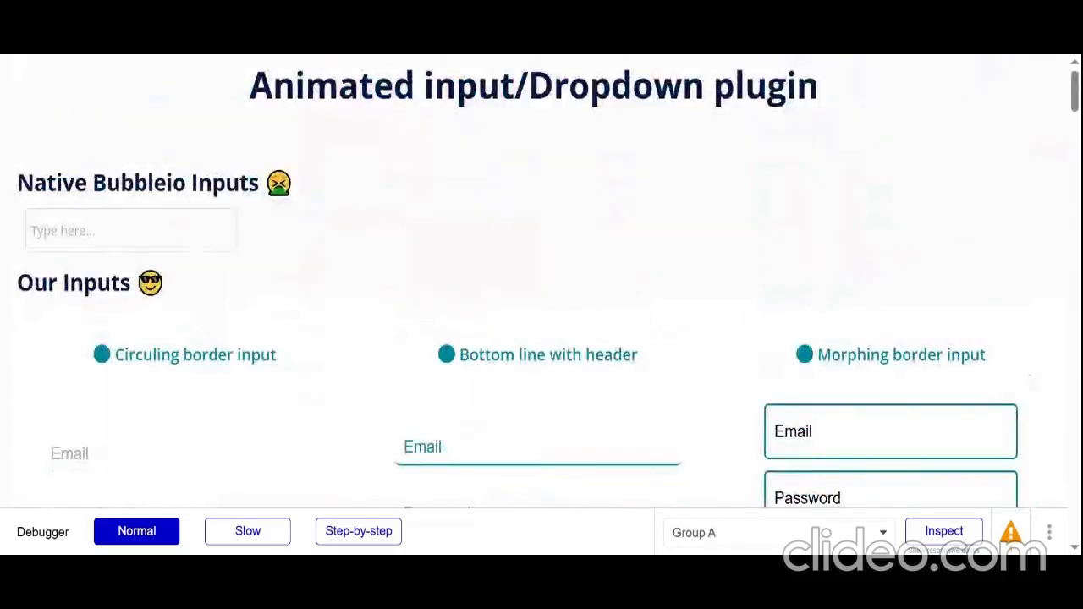
scroll(447, 237, down, 3)
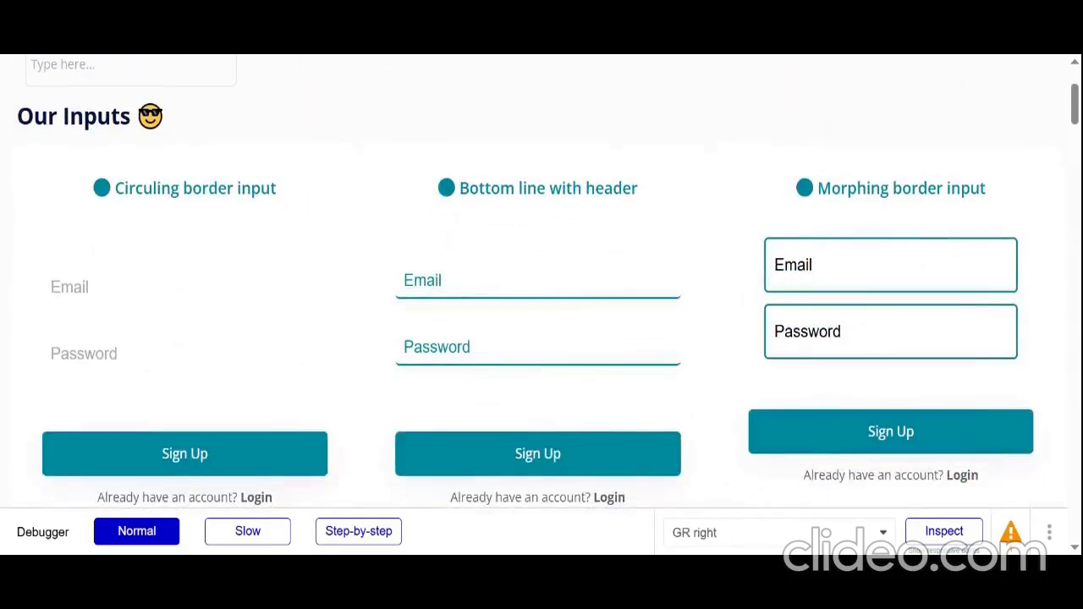
click(185, 287)
scroll(184, 286, up, 3)
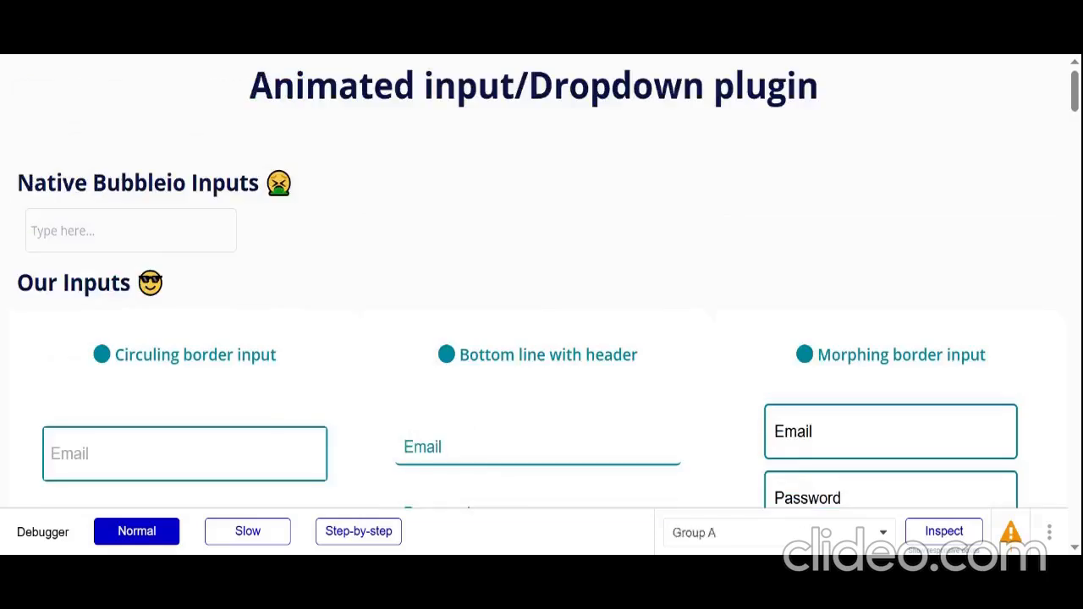
click(130, 230)
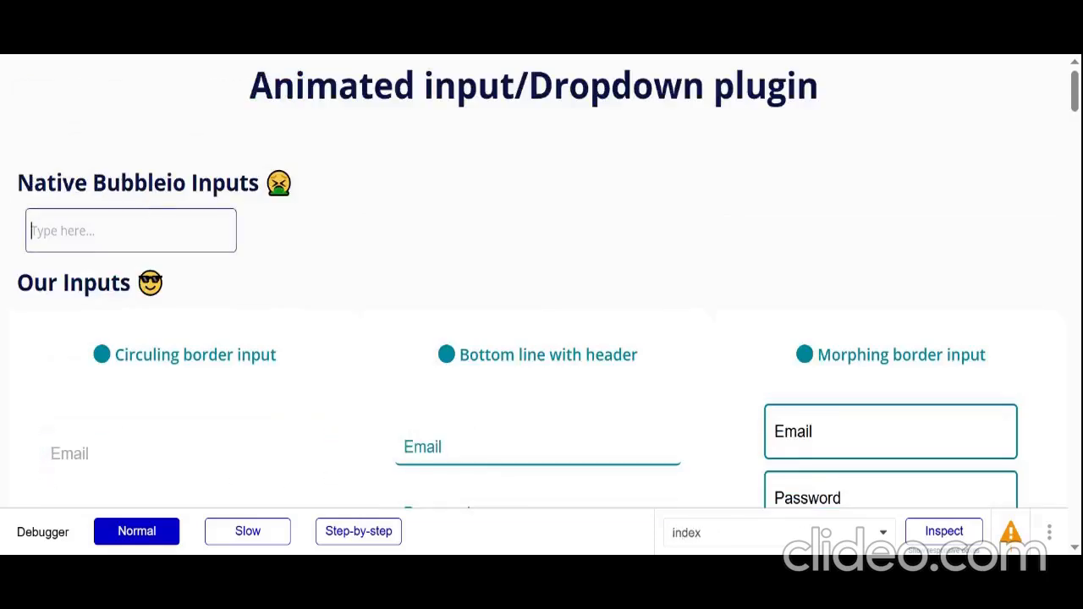
click(280, 246)
Test the email and password fields of the circuling border, first bottom line with header, and morphing border inputs
scroll(193, 278, down, 5)
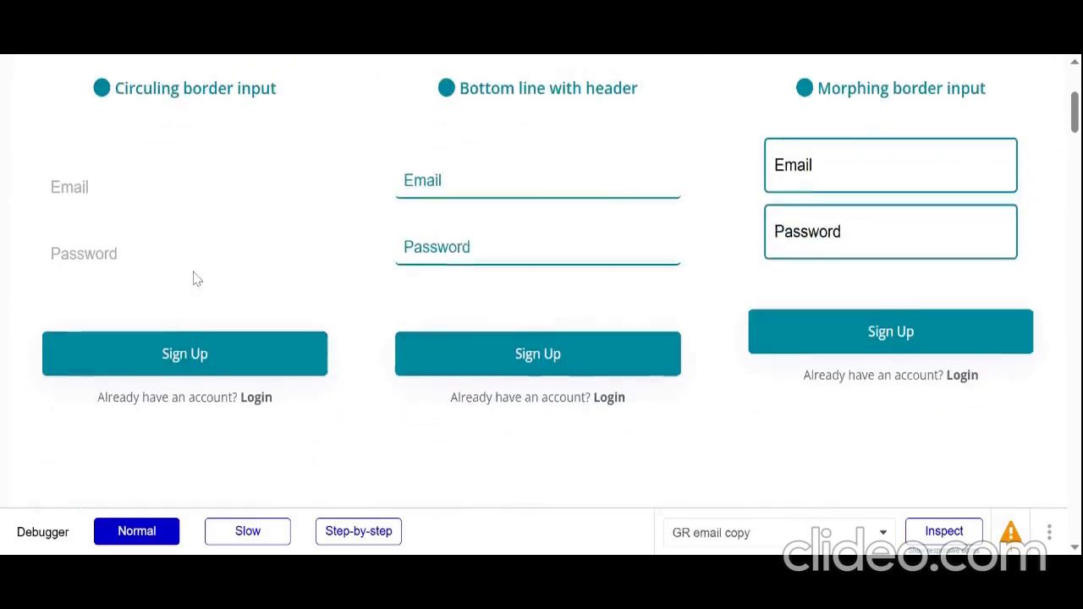
click(188, 169)
click(185, 235)
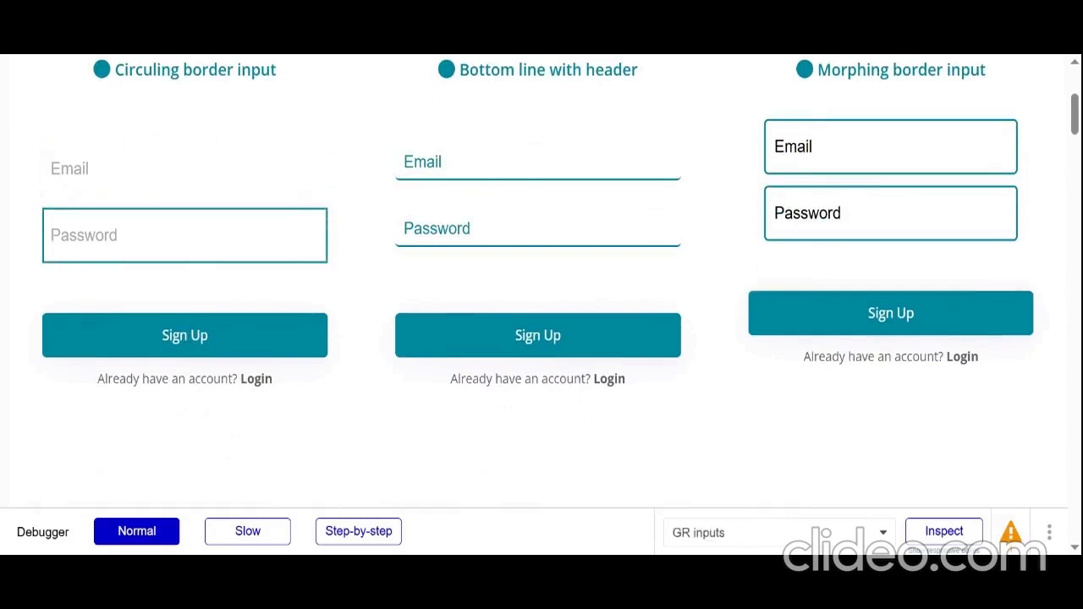
click(508, 162)
click(525, 228)
click(889, 147)
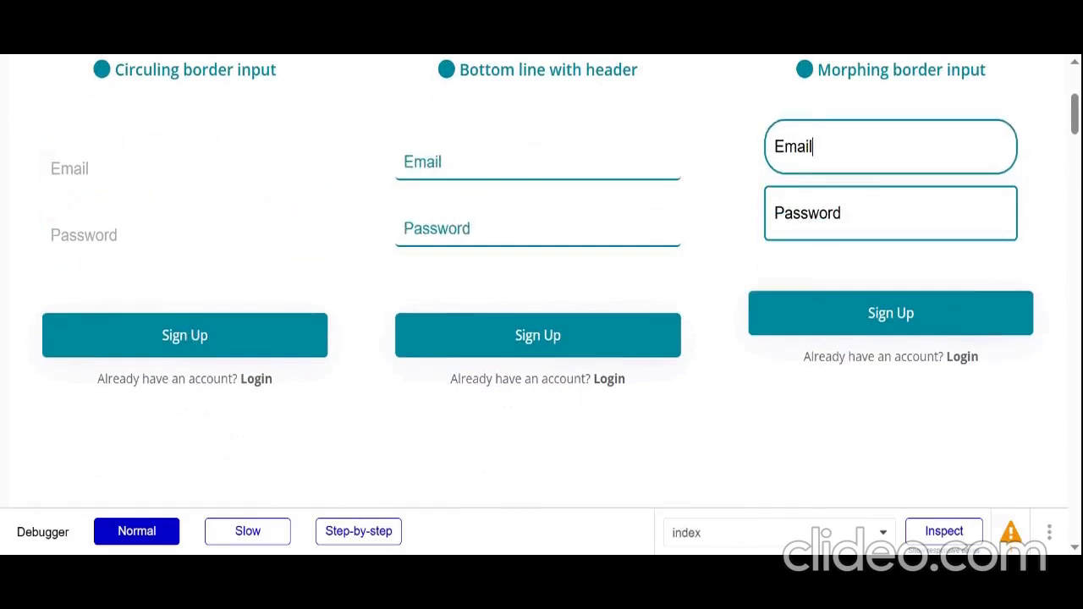
click(889, 213)
Test the email and password fields of the MoveUp, border header, and second bottom line with header inputs
scroll(682, 283, down, 8)
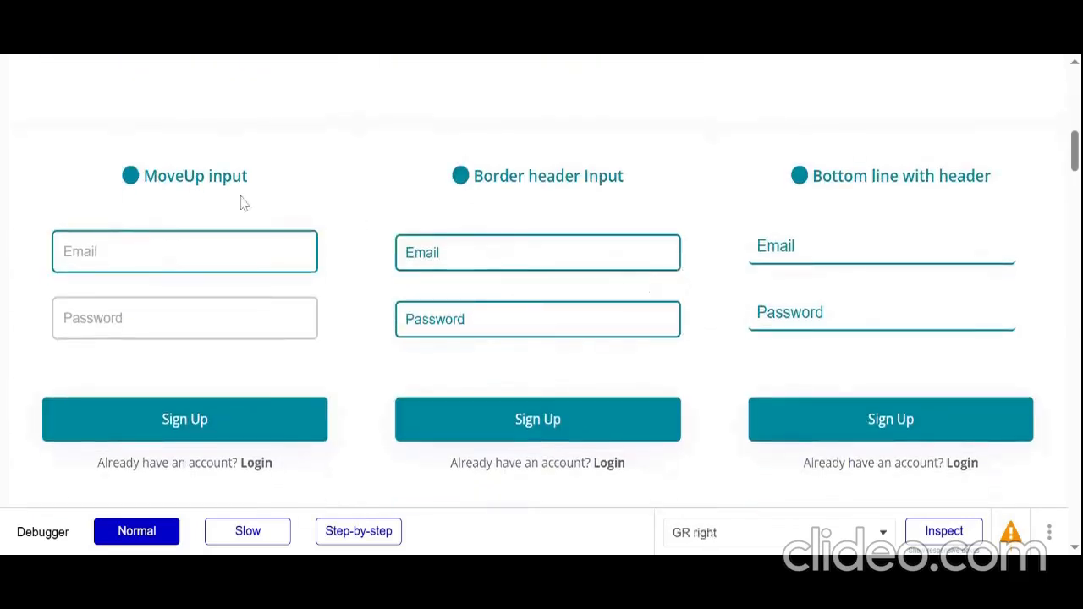
click(185, 250)
click(166, 303)
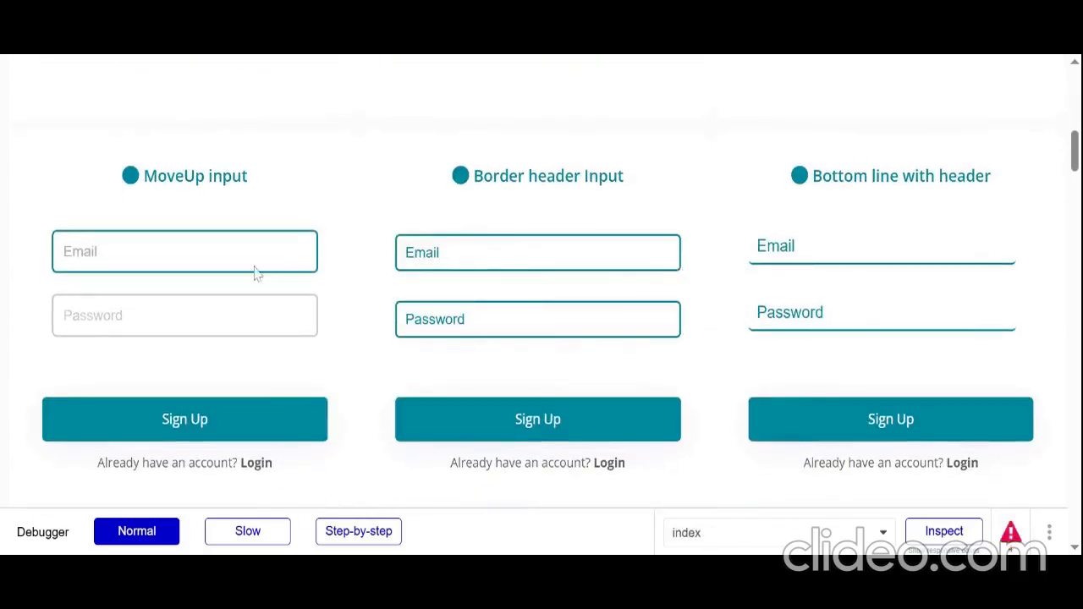
click(482, 253)
click(466, 319)
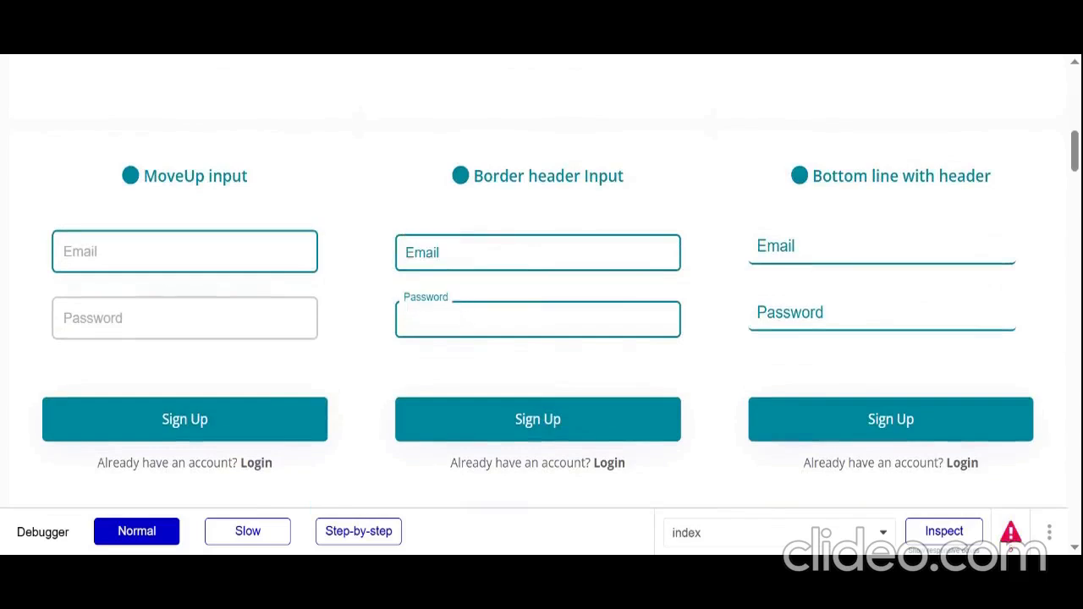
click(813, 246)
click(813, 313)
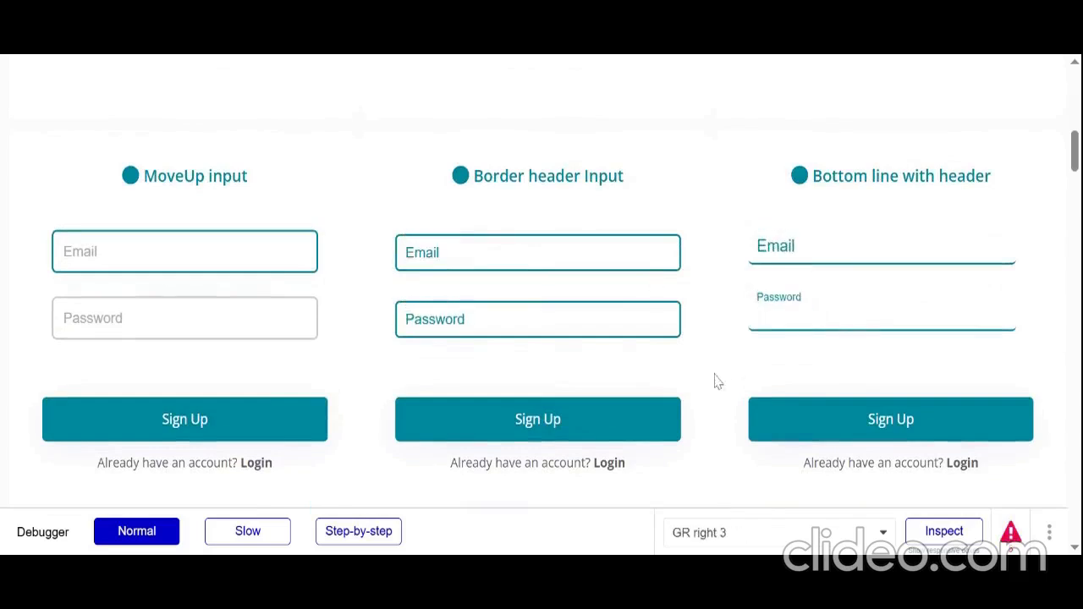
Reveal the email and password fields of the slide reveal input
scroll(715, 381, down, 8)
click(398, 123)
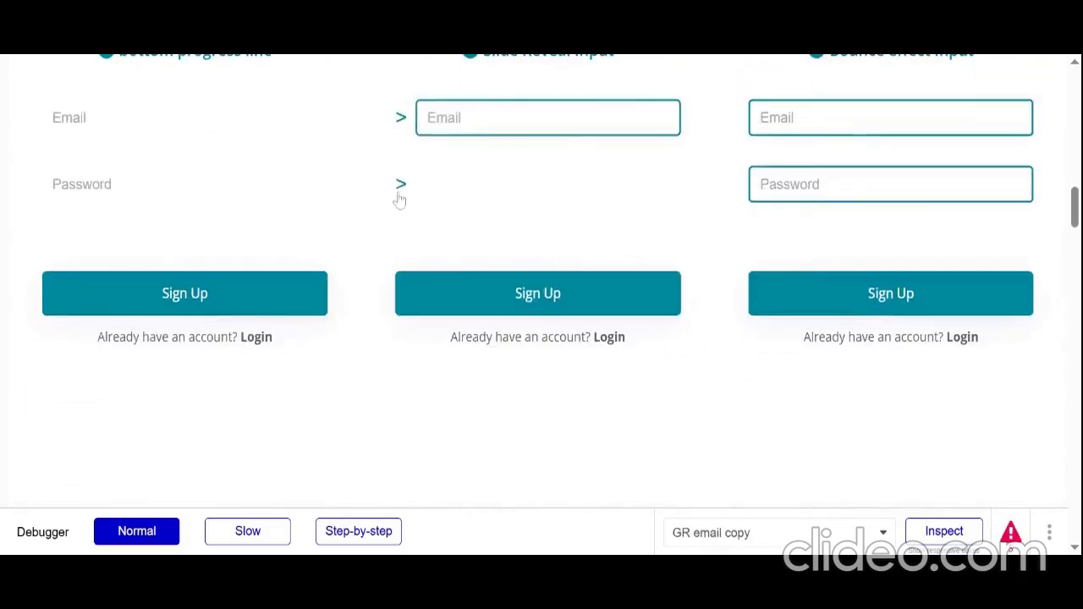
click(400, 187)
Try the native Bubble dropdown and open and close the multiselect dropdown's item list
scroll(423, 223, down, 1)
scroll(423, 225, up, 1)
scroll(423, 225, down, 8)
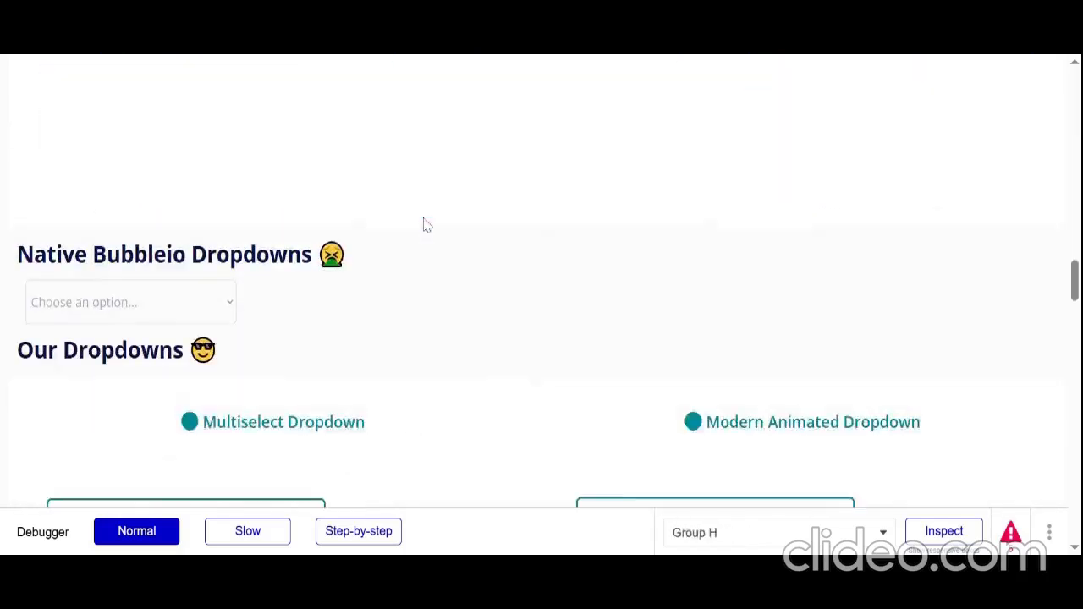
click(203, 280)
scroll(265, 211, up, 1)
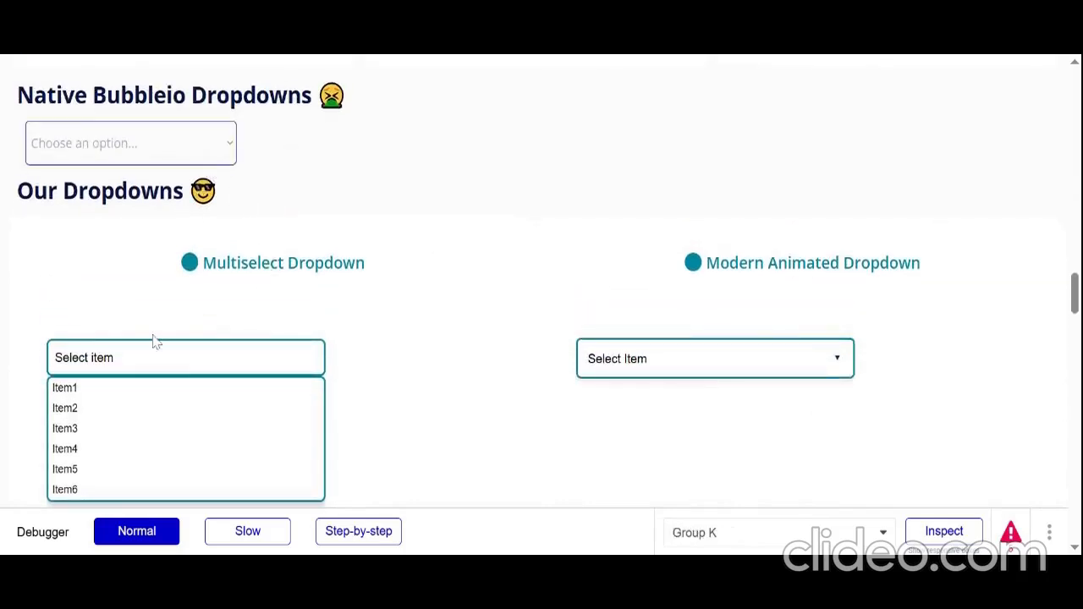
click(181, 364)
click(181, 360)
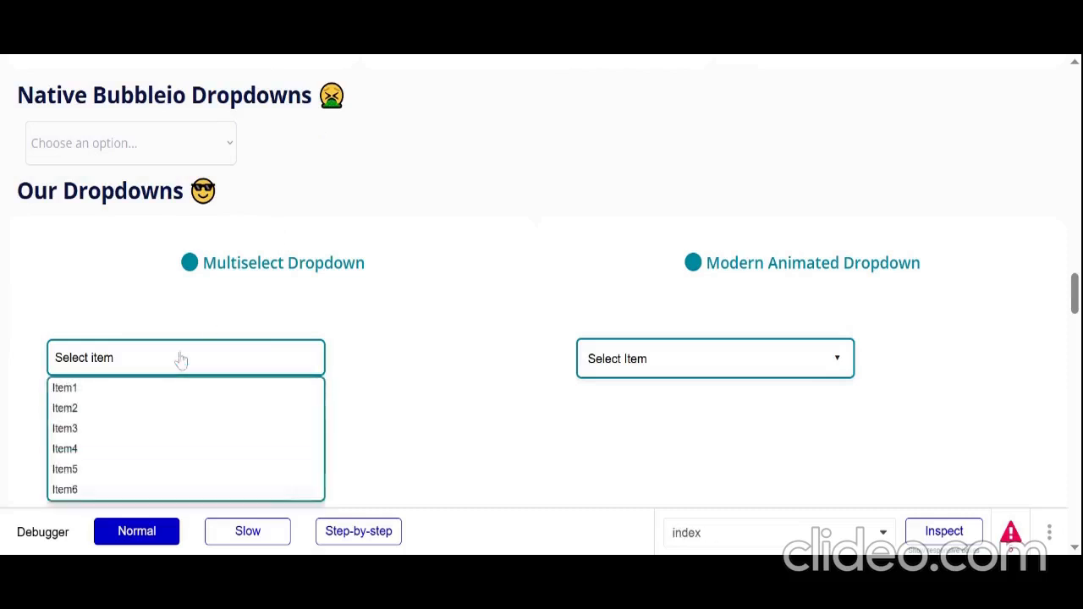
Select Item2, Item4 and Item1 in the multiselect dropdown and remove the Item1 and Item4 tags
scroll(162, 432, down, 1)
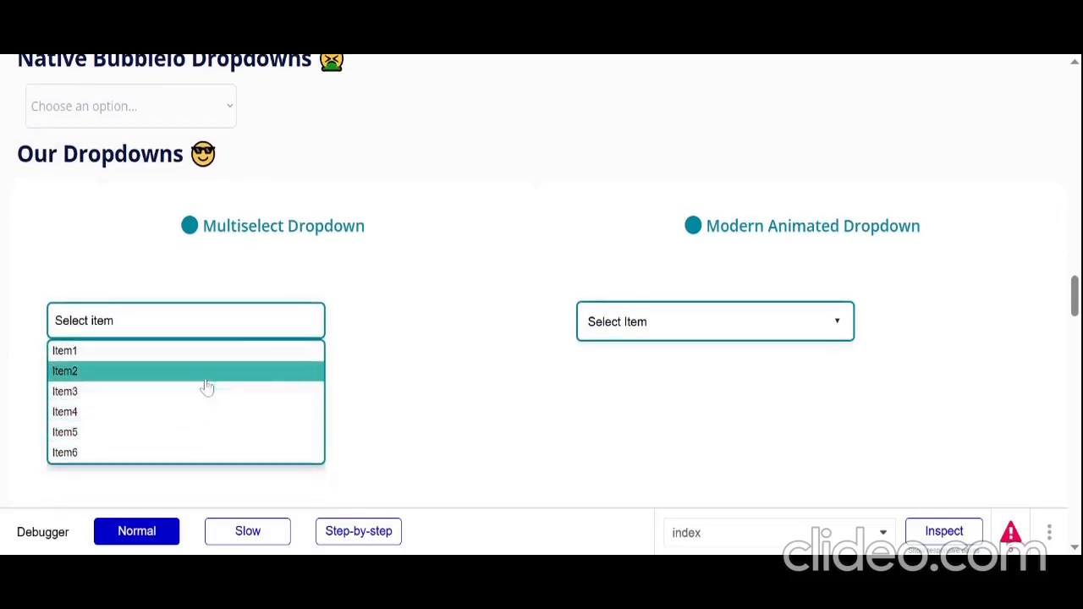
click(207, 374)
click(235, 414)
click(251, 363)
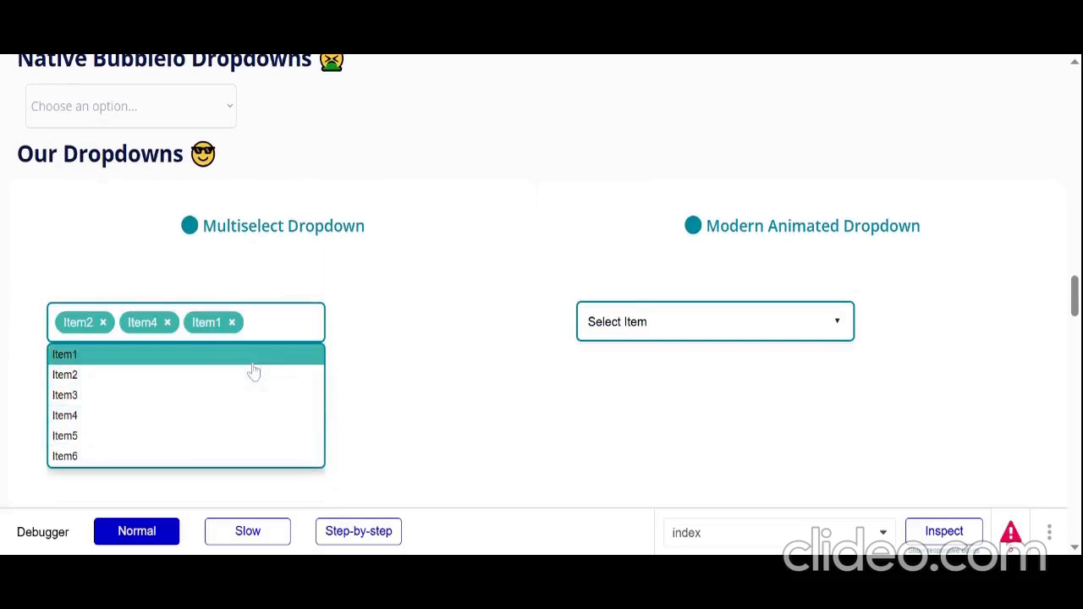
click(231, 323)
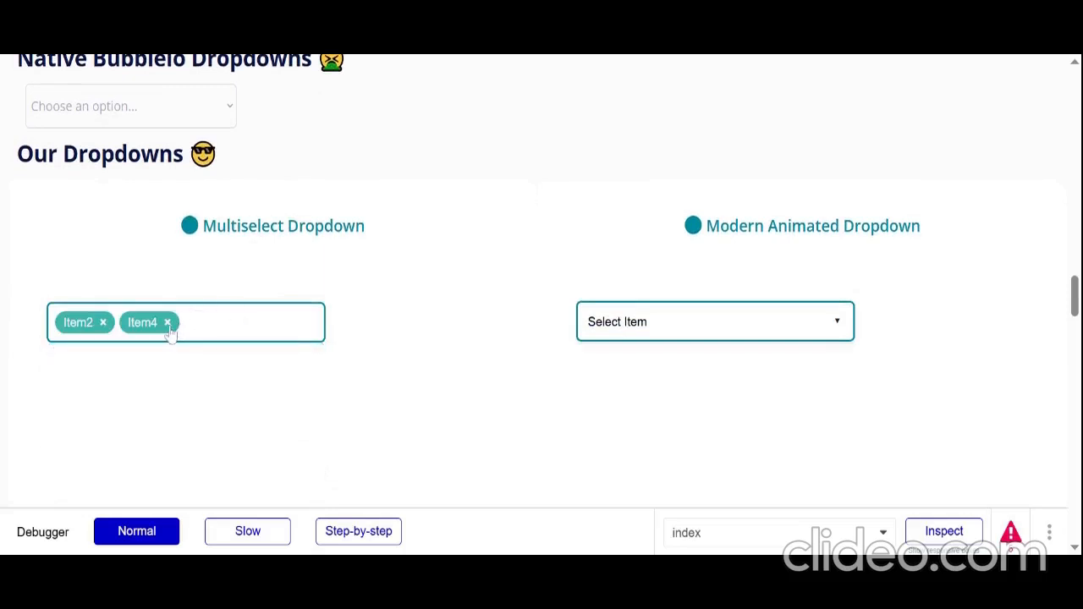
click(167, 323)
Choose Item3 in the Modern Animated Dropdown
click(611, 337)
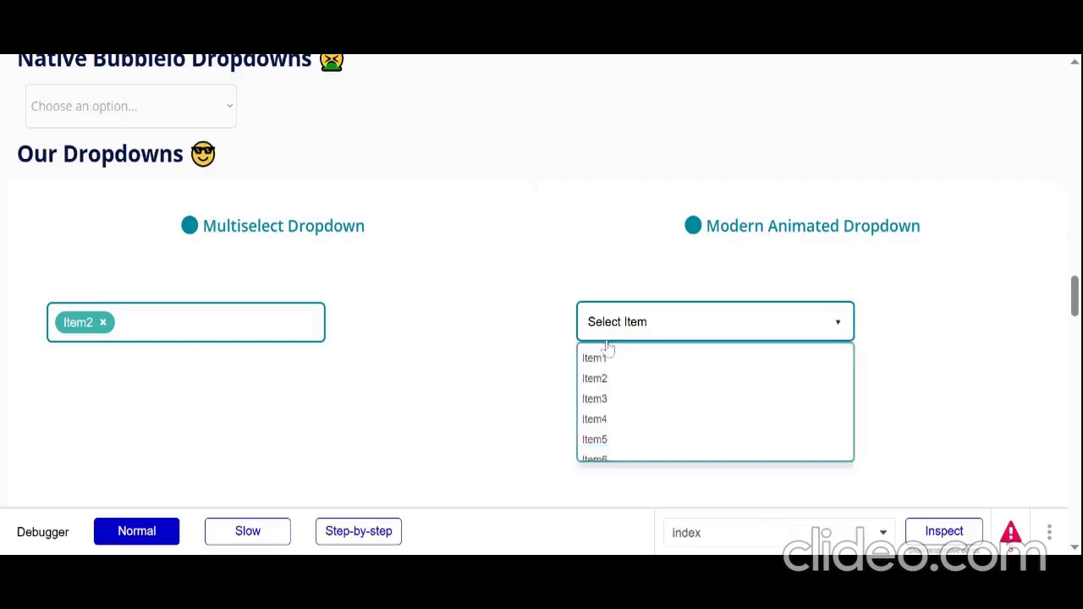
click(636, 399)
View the loading icons and skeleton loader, and start and stop the loading animation on the Click Me buttons
scroll(470, 401, down, 10)
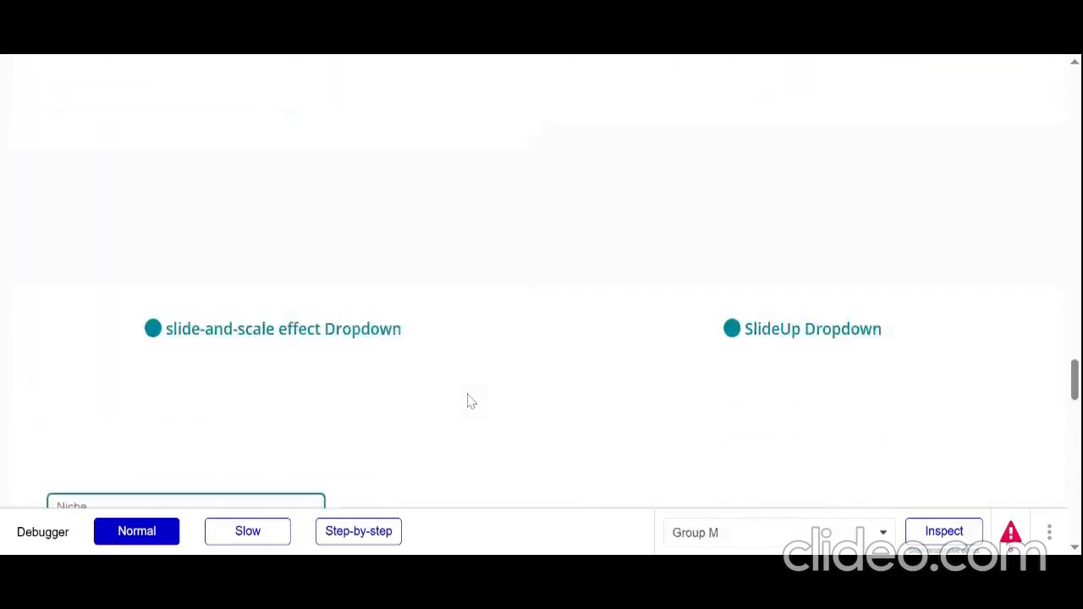
scroll(469, 402, down, 8)
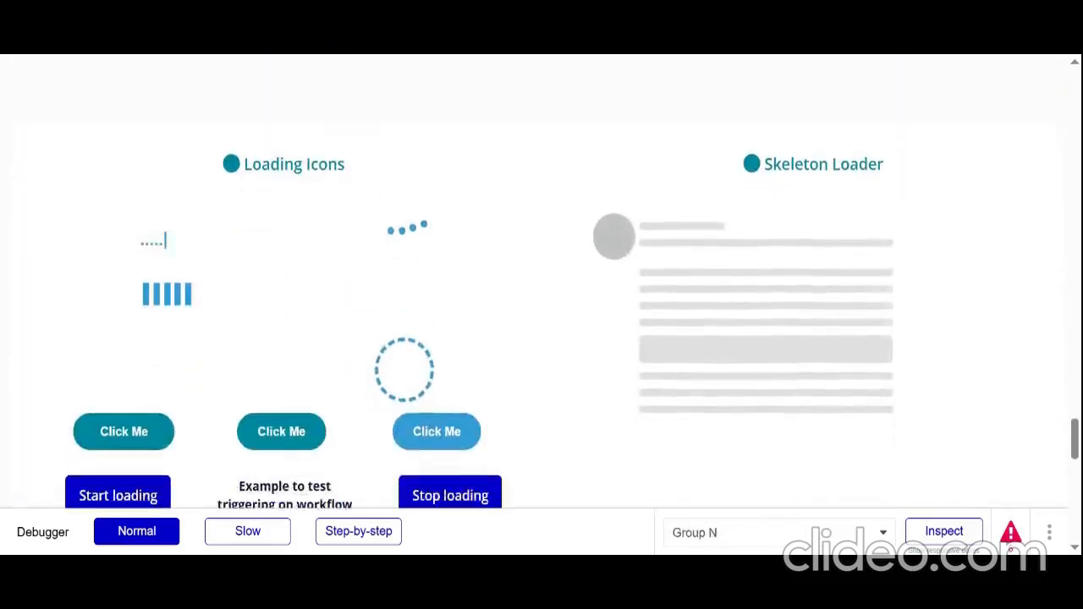
scroll(297, 261, down, 1)
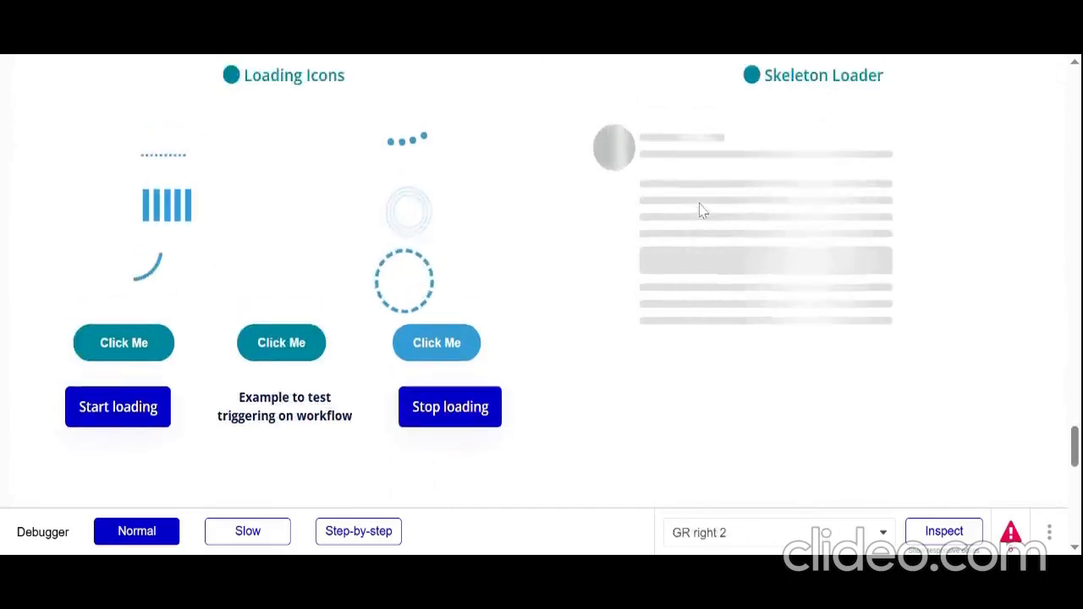
scroll(469, 344, down, 2)
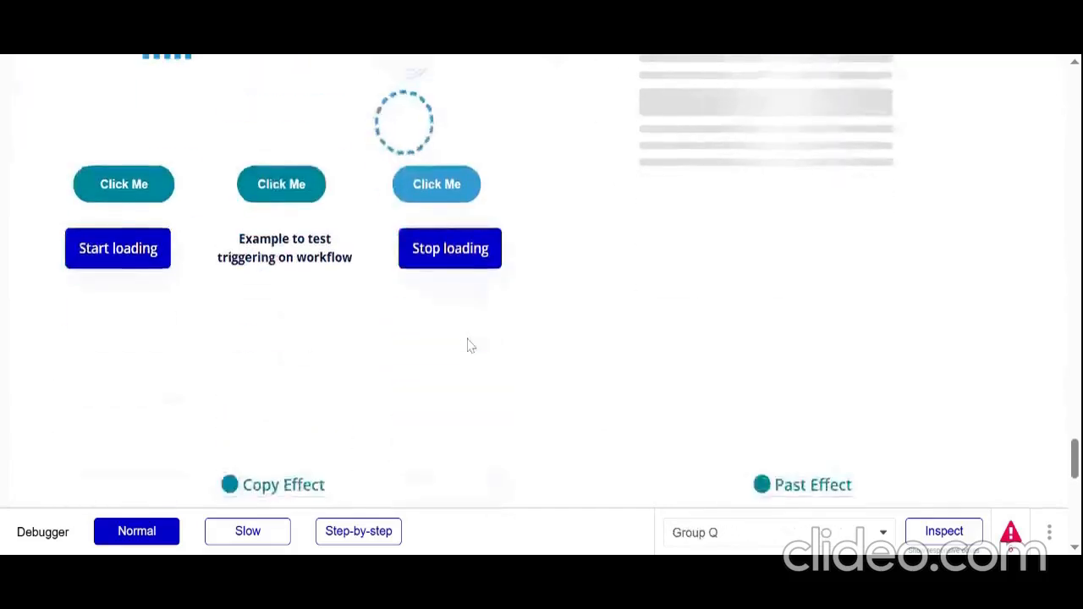
click(136, 264)
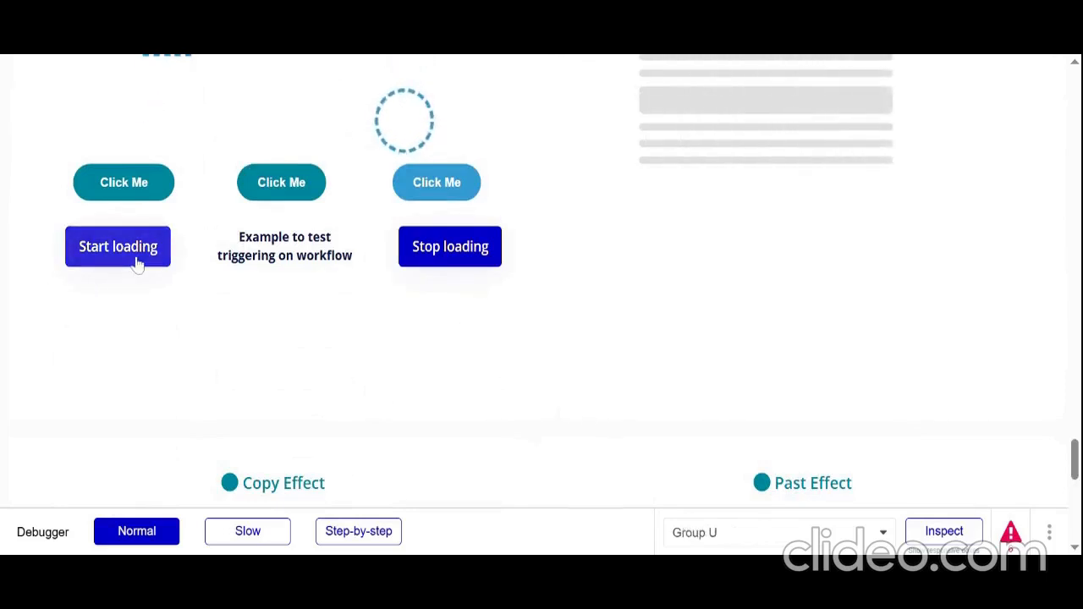
click(479, 253)
Enter HHHJJHJH in the Copy Effect field and try the copy and paste effects
scroll(496, 382, down, 5)
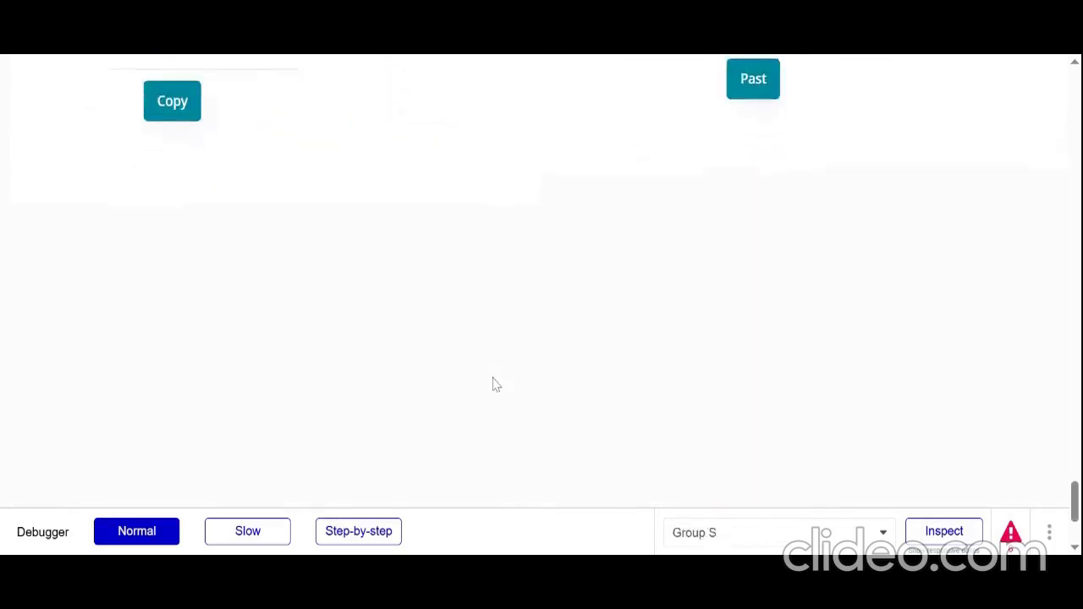
scroll(496, 384, up, 2)
click(199, 237)
text(HHHJJHJH)
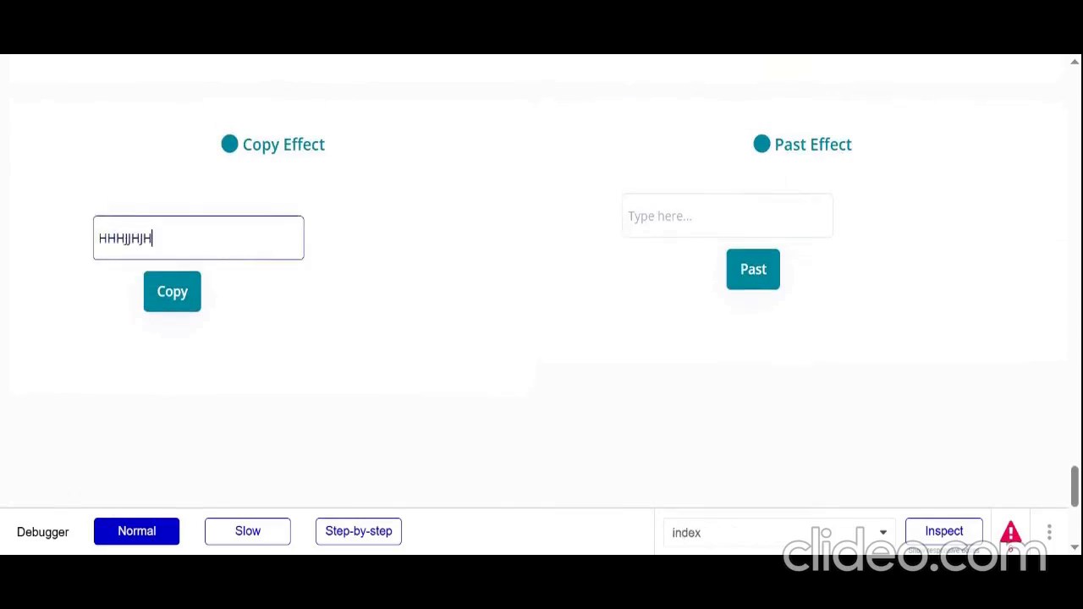
click(266, 314)
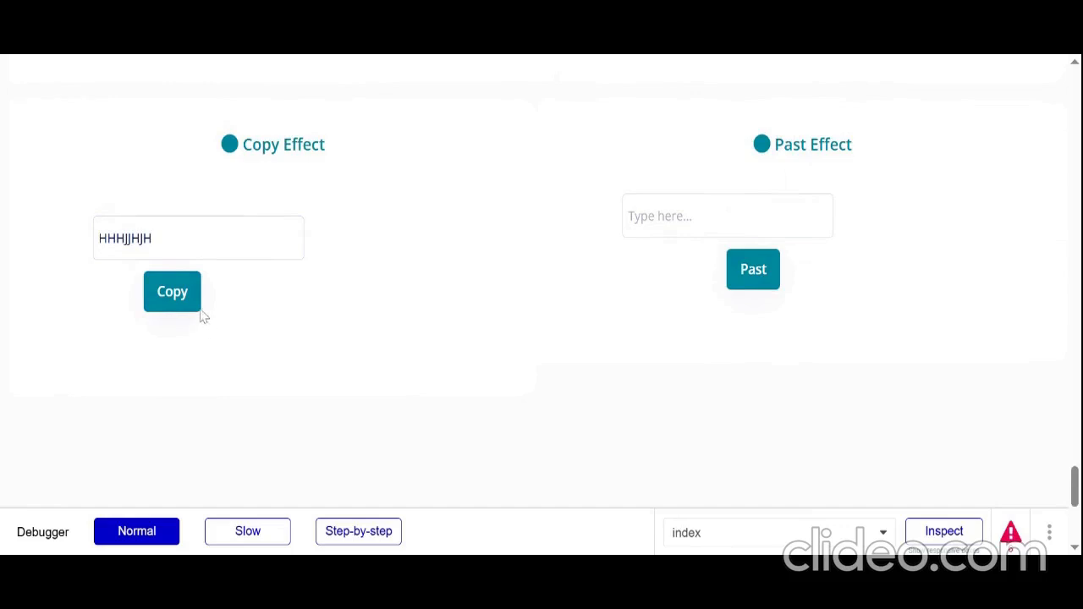
click(753, 273)
scroll(469, 200, up, 20)
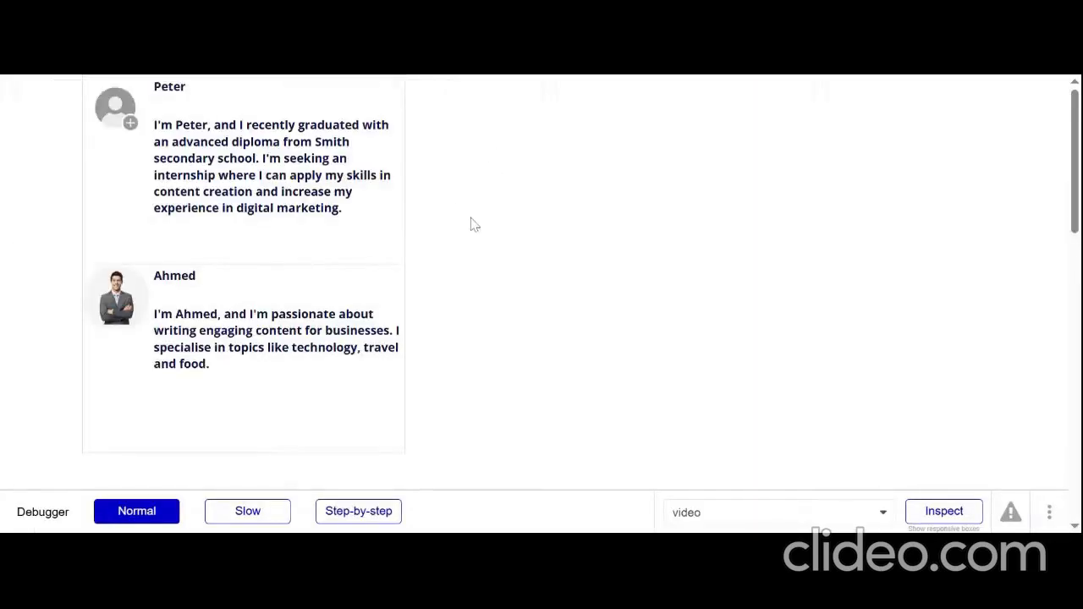
Switch from the page preview to the Bubble editor, search assets for SKE and place a skeleton loader Animagic (testing) element beside the user list
scroll(479, 244, down, 1)
scroll(479, 244, up, 1)
key(ctrl+shift+Tab)
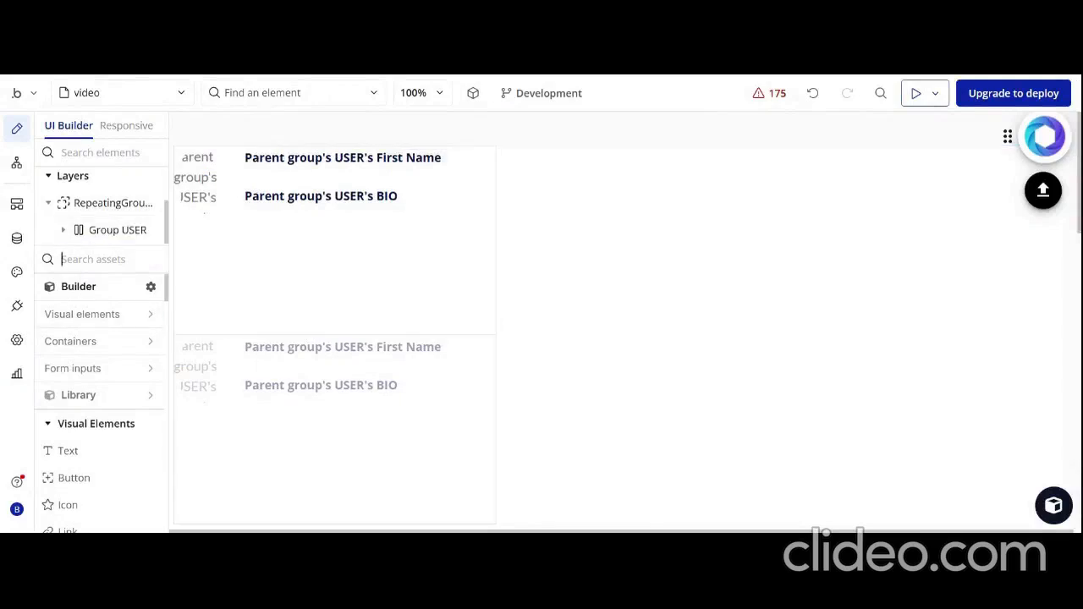
text(SKE)
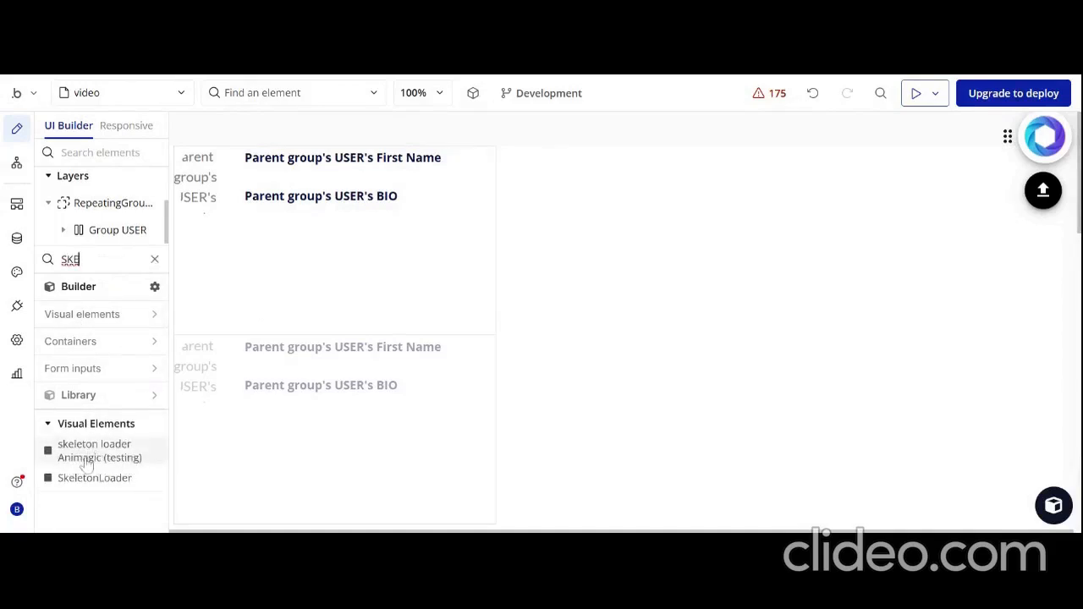
drag(83, 464, 573, 235)
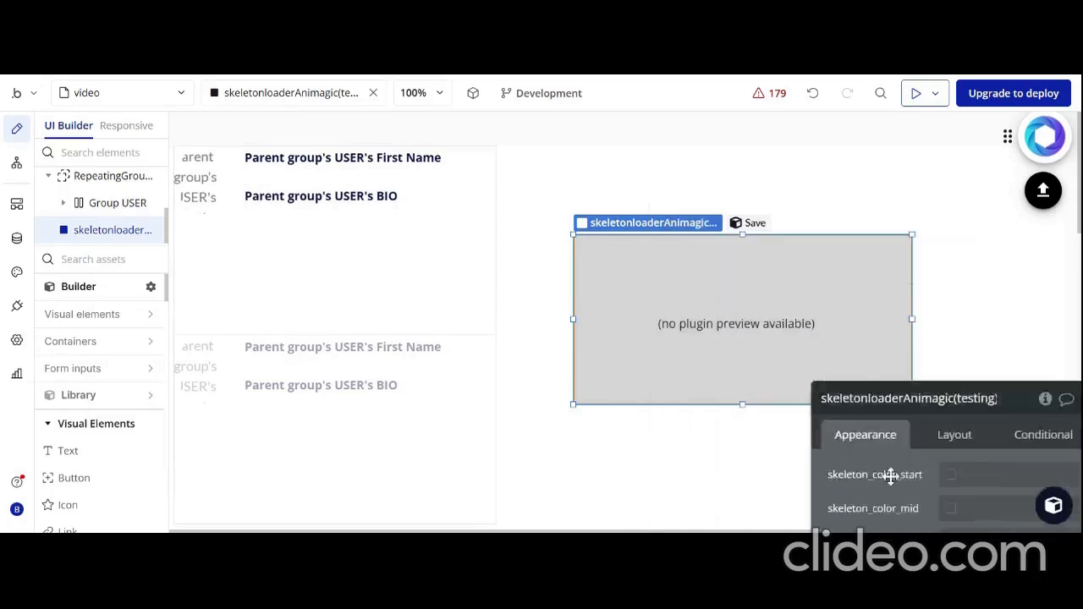
Check the user image's layout size and set the skeleton loader's width and height to 80
click(203, 176)
drag(865, 466, 315, 169)
click(334, 152)
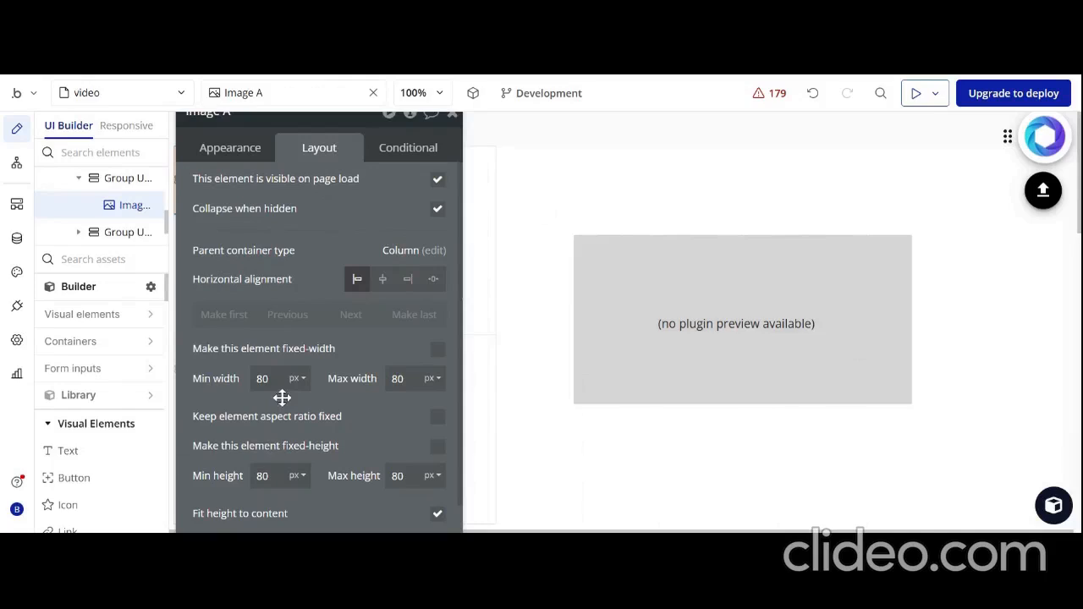
click(648, 362)
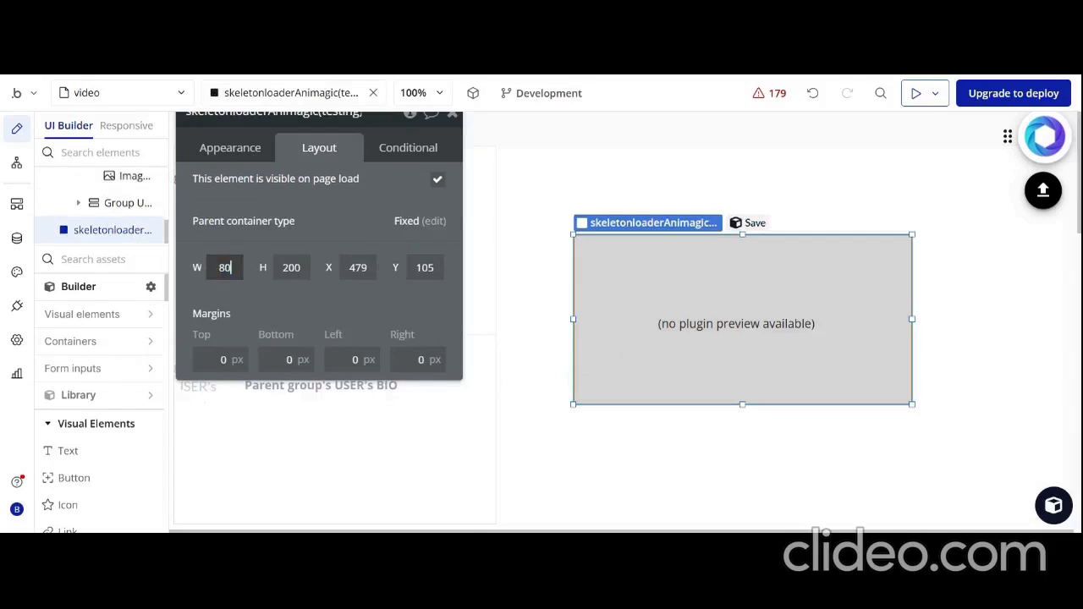
text(80)
key(Tab)
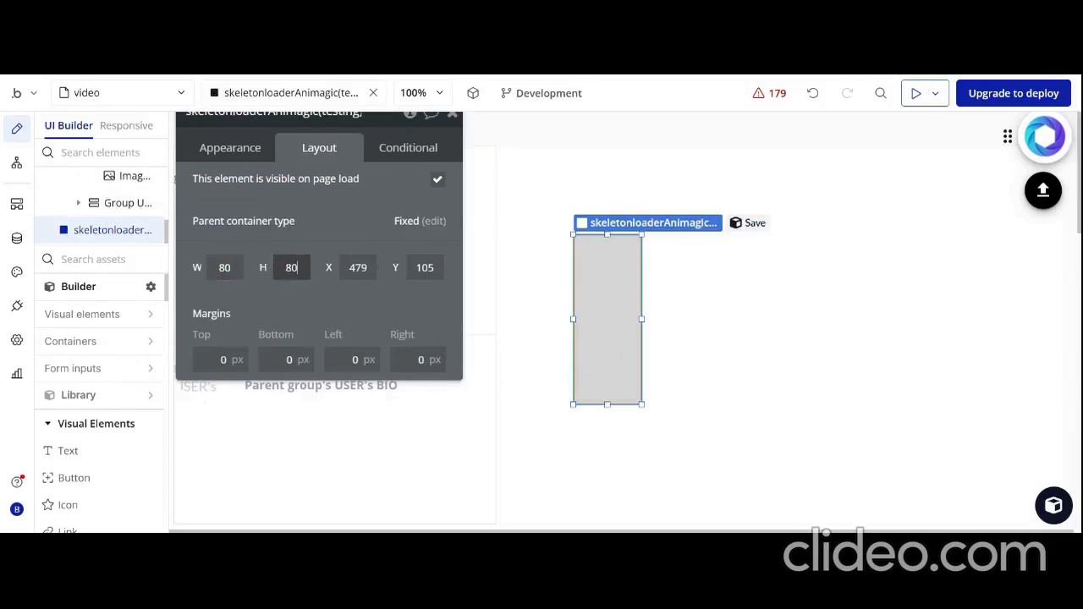
text(80)
key(Return)
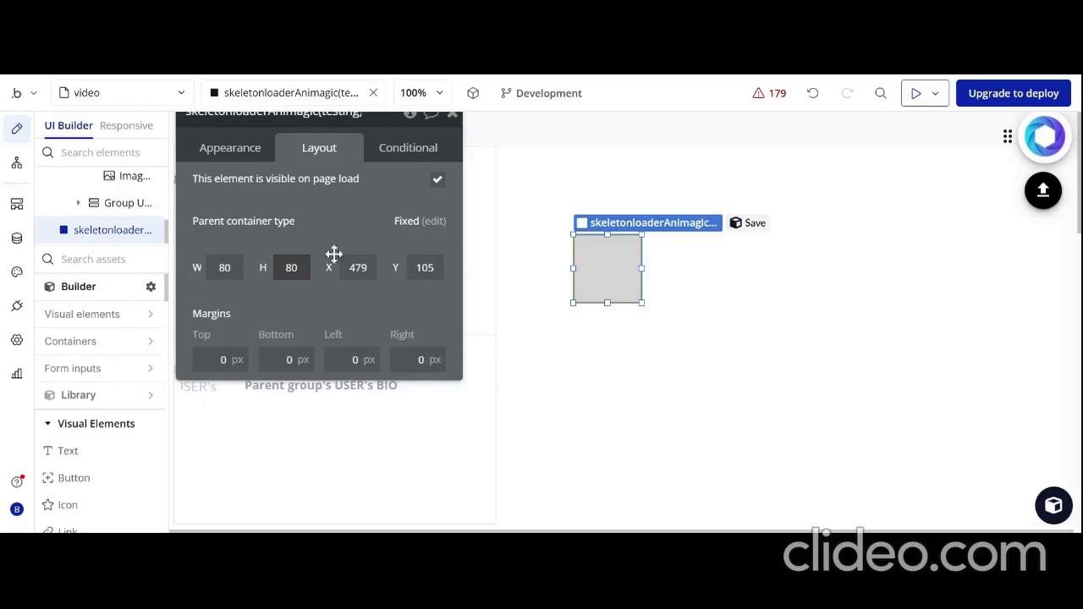
Set the skeleton loader's border roundness to 360 to make it a circle
click(216, 151)
scroll(299, 303, down, 8)
scroll(300, 302, up, 3)
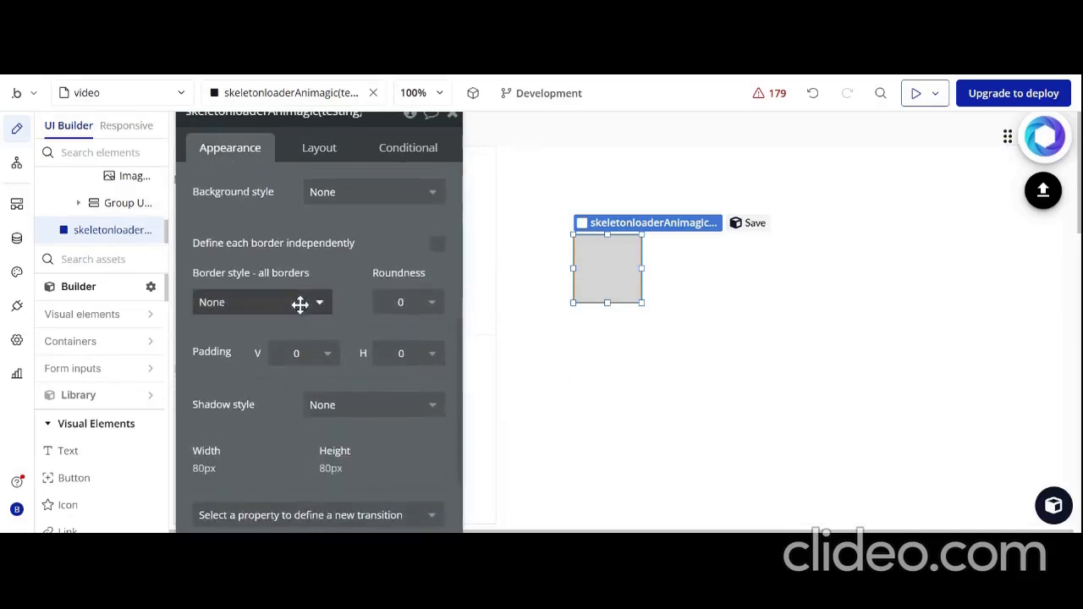
click(408, 305)
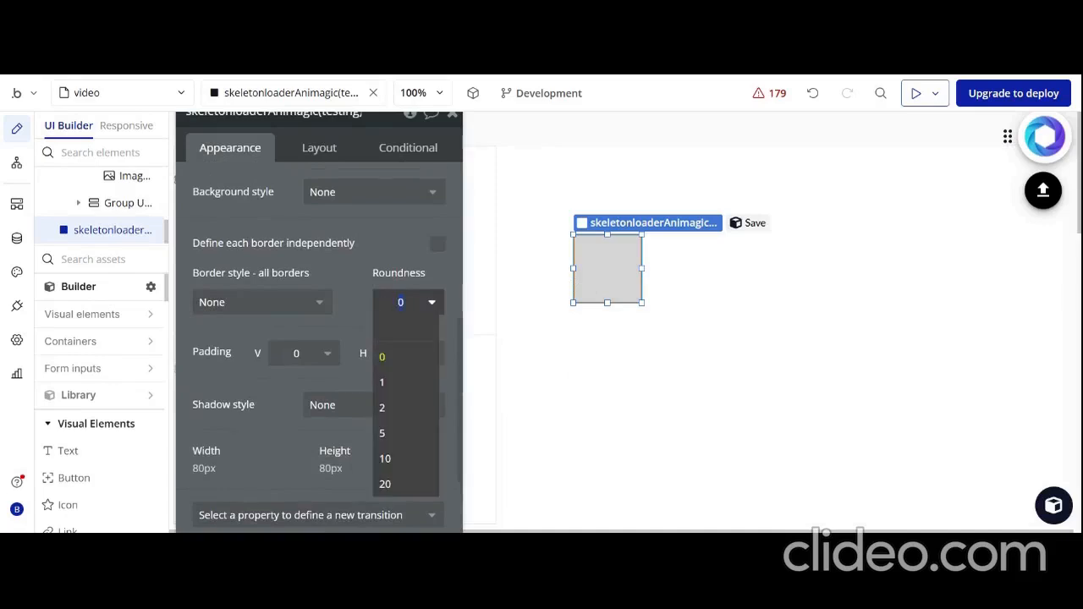
text(36)
click(351, 288)
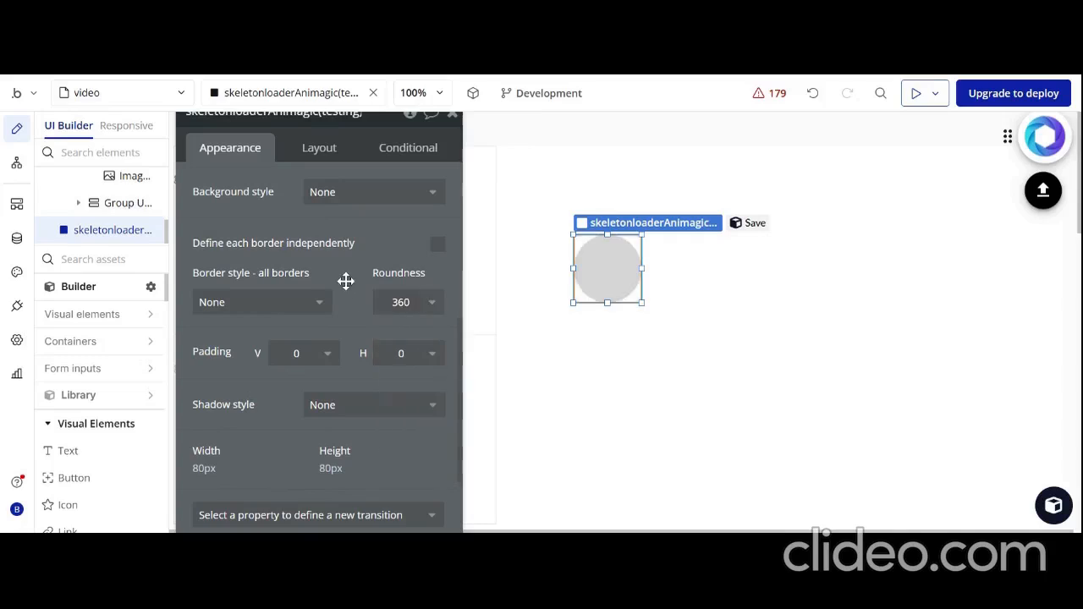
Add a second skeleton loader Animagic (testing) element above and beside the circle, resized to a bar about 368 px wide
drag(277, 211, 699, 435)
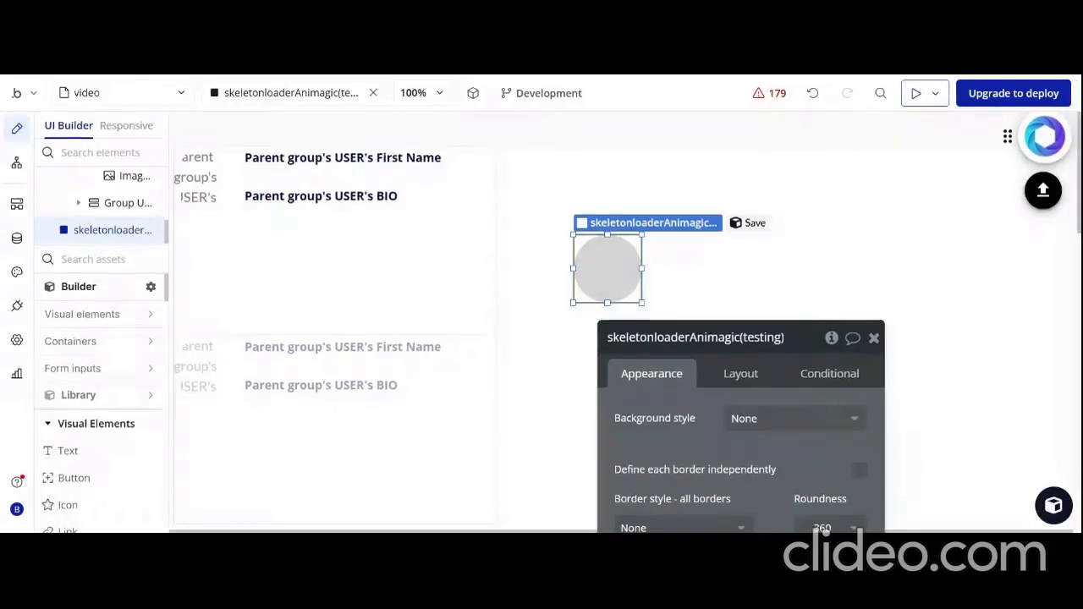
drag(629, 363, 771, 455)
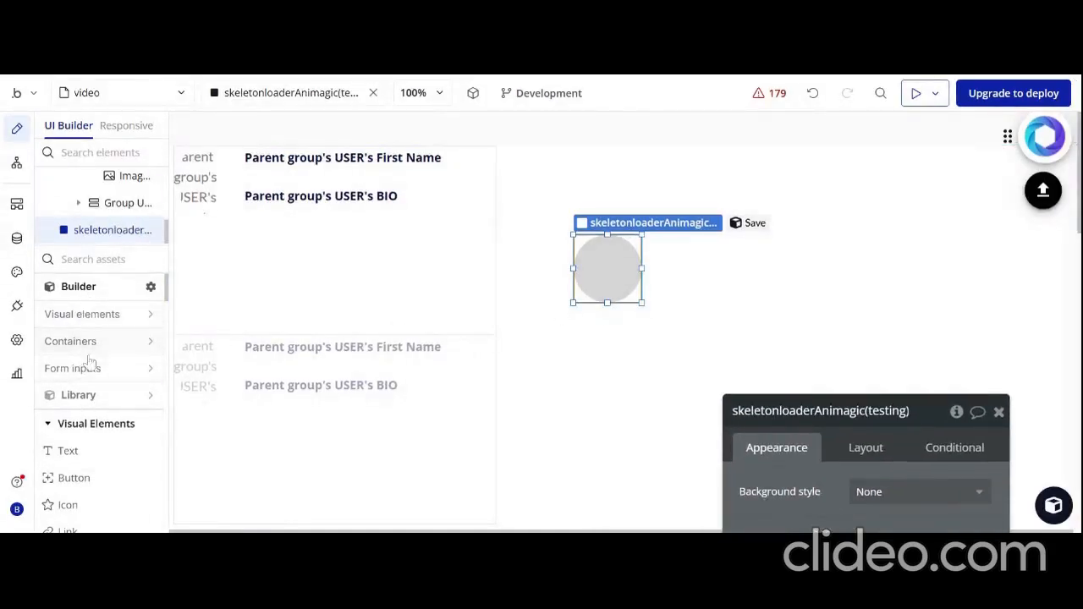
text(SKE)
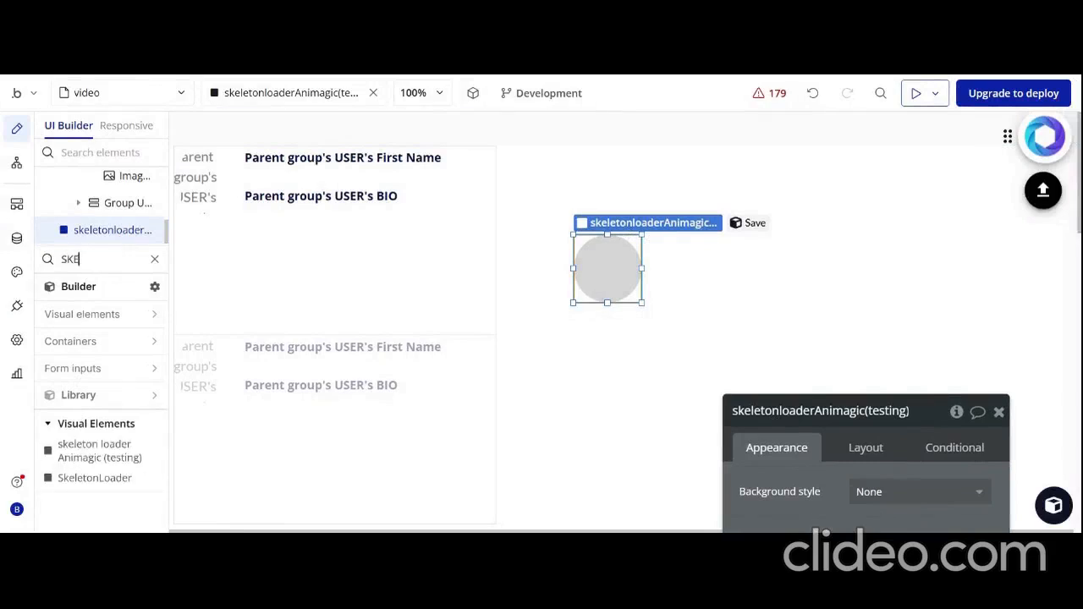
drag(51, 447, 772, 208)
drag(925, 303, 860, 281)
drag(1017, 356, 992, 209)
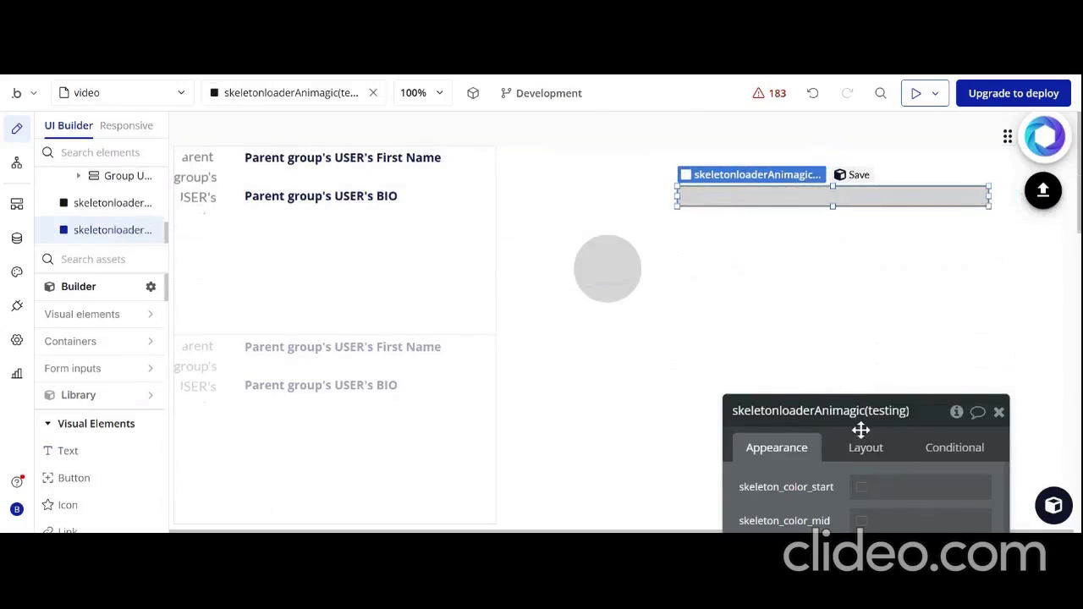
Set the bar-shaped skeleton loader's height to 4 and its width to 150
drag(858, 429, 534, 85)
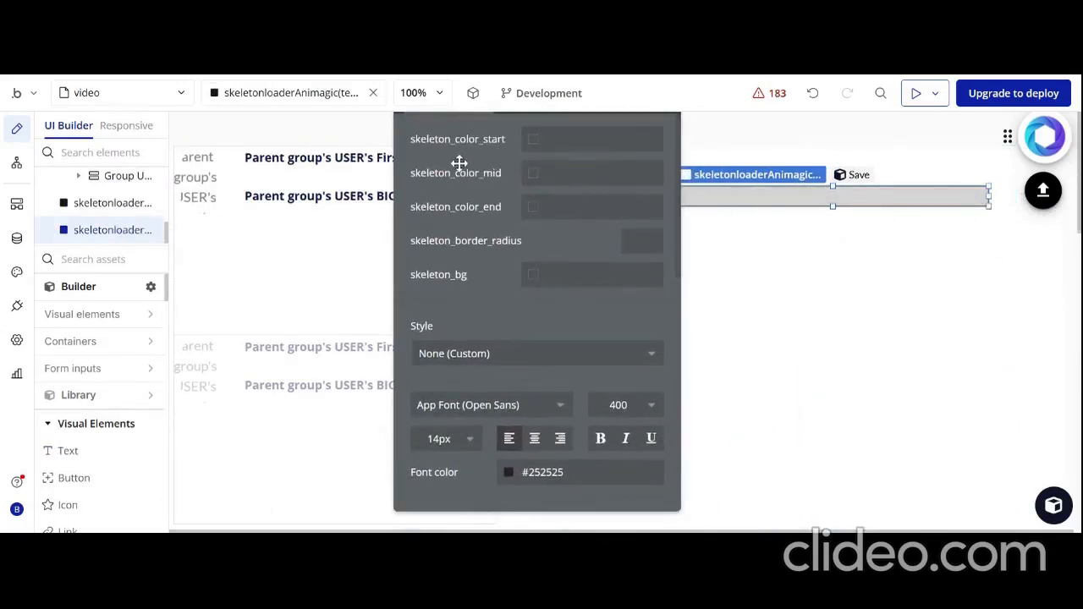
drag(460, 160, 346, 223)
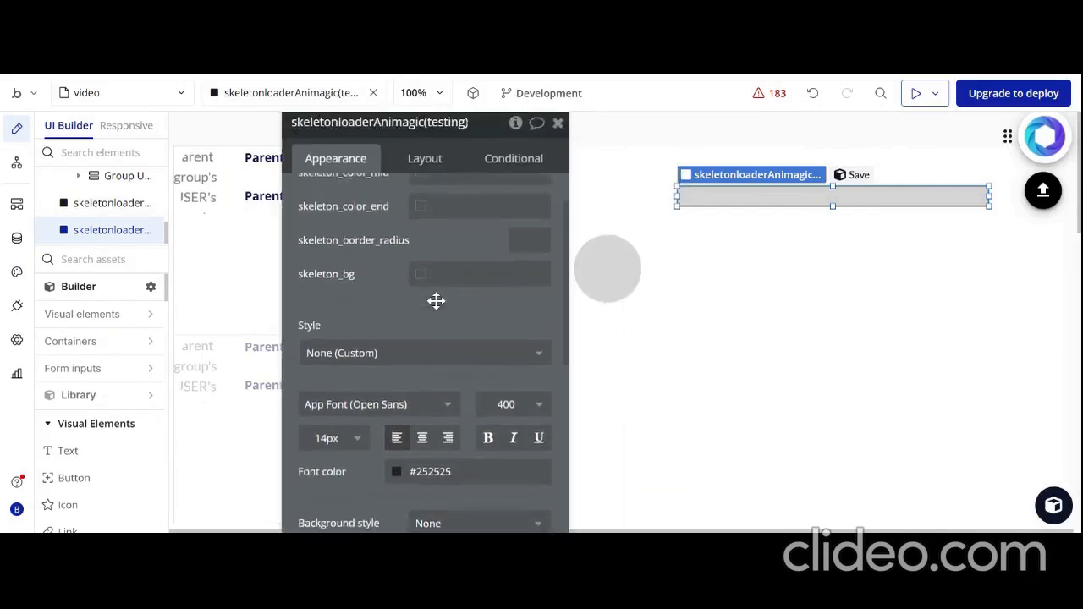
click(424, 161)
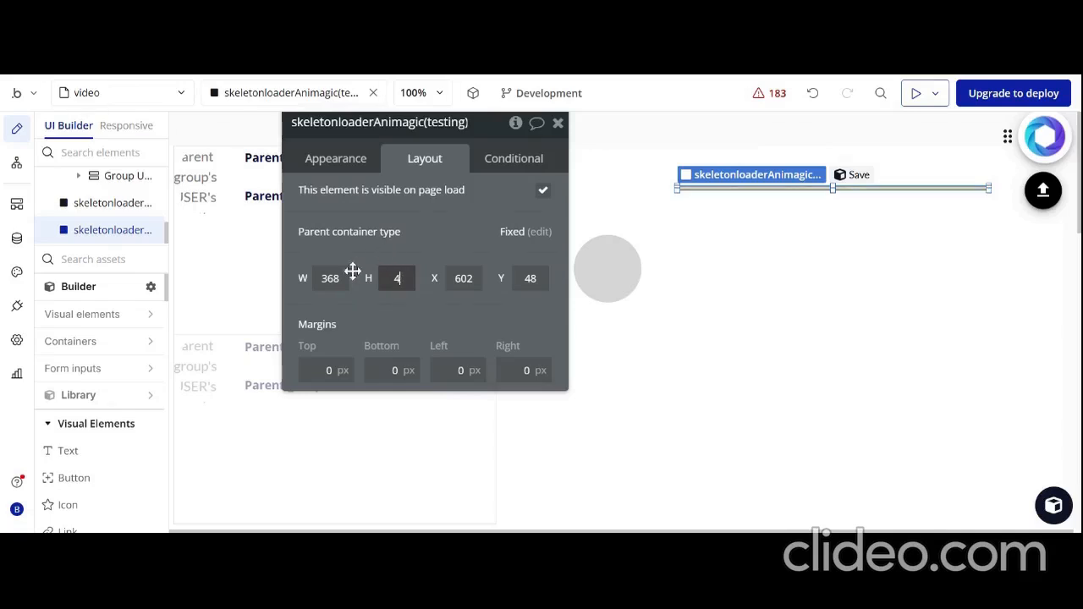
click(372, 243)
click(334, 279)
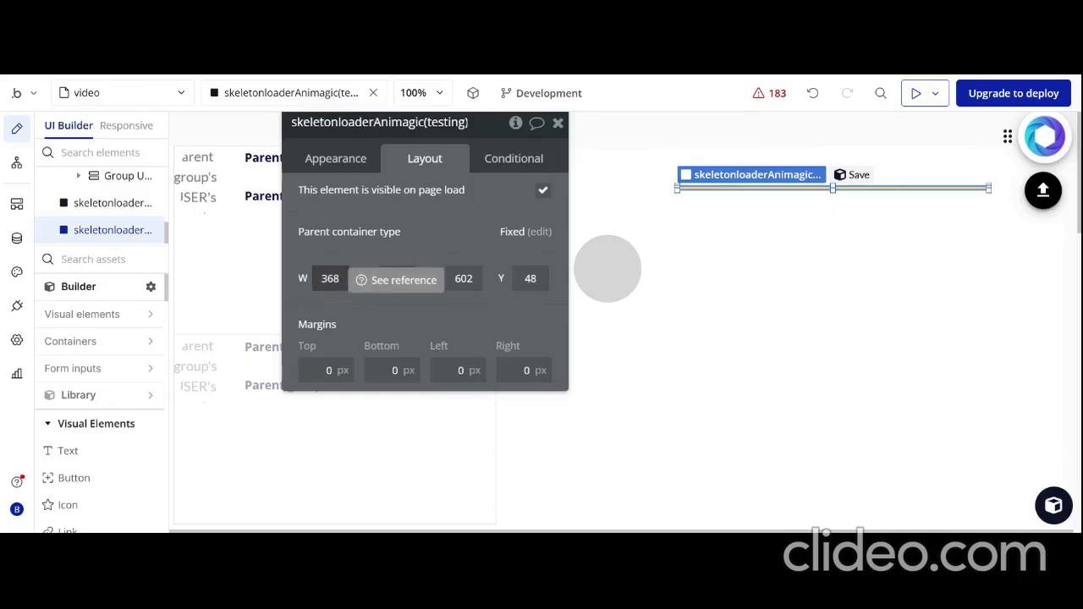
double_click(334, 279)
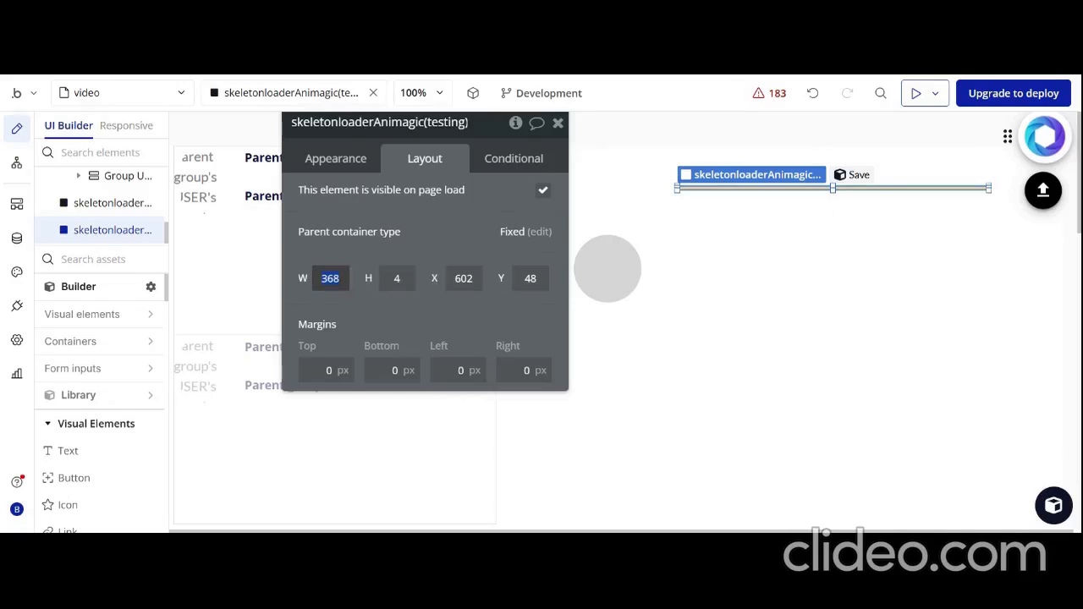
key(Return)
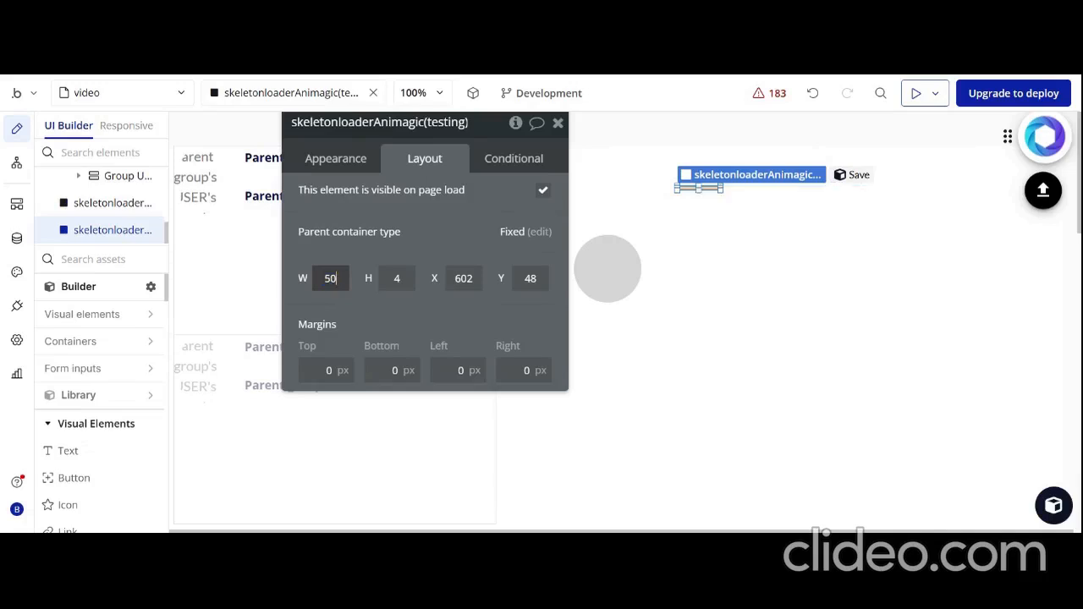
text(150)
key(Return)
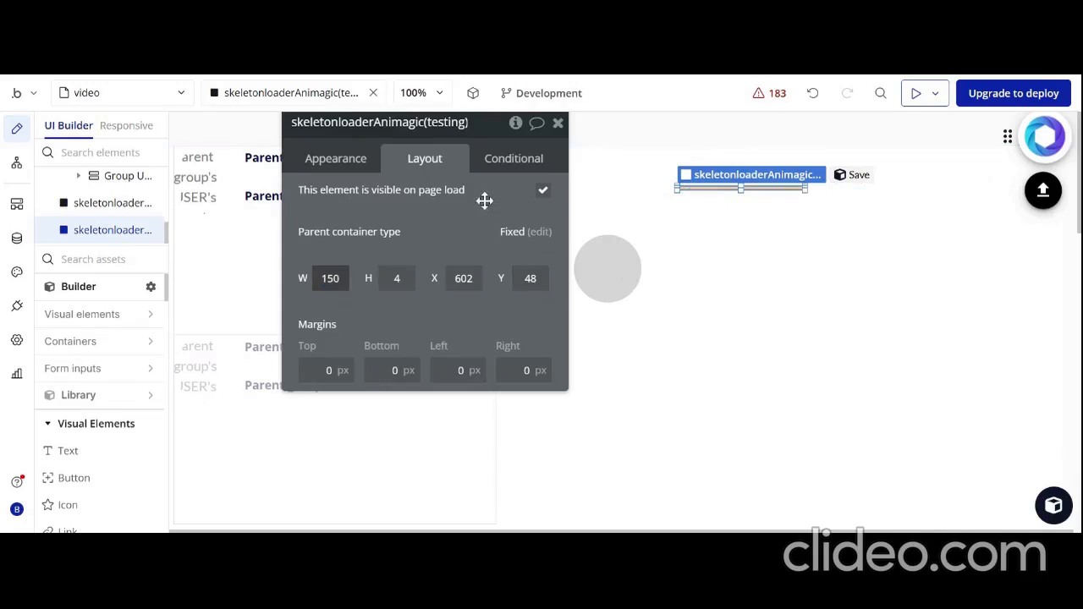
Set the skeleton bar's top, bottom, left and right margins to 5 px
click(330, 370)
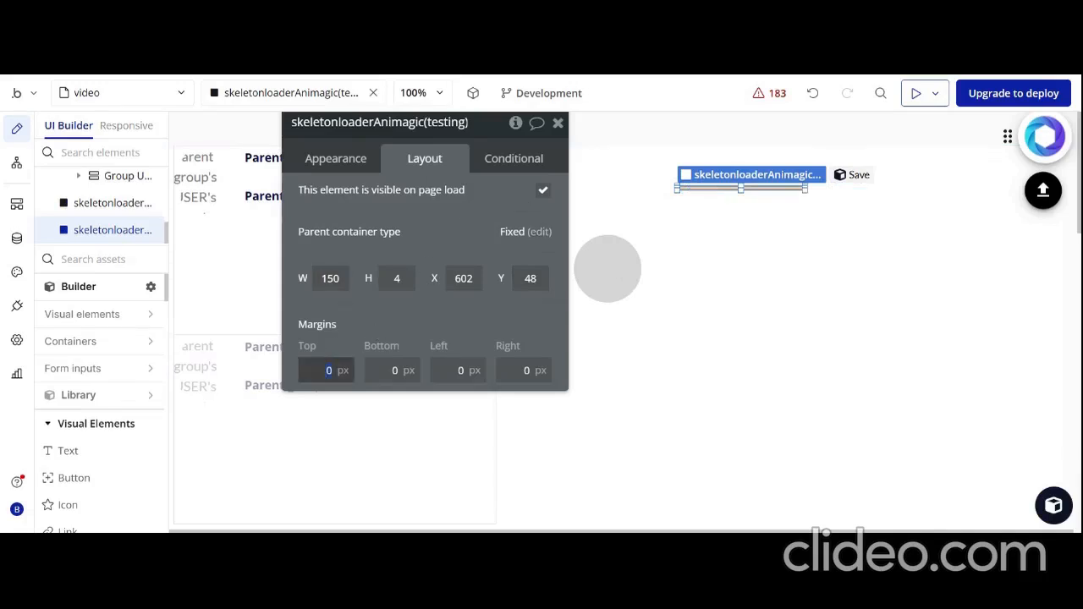
key(Tab)
text(5)
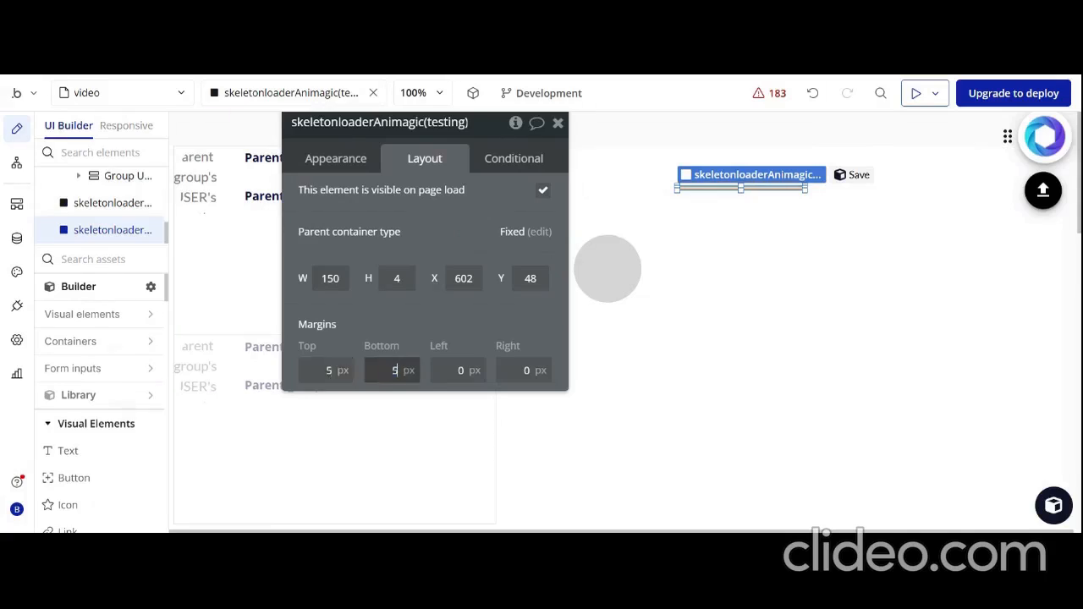
key(Tab)
text(5)
key(Tab)
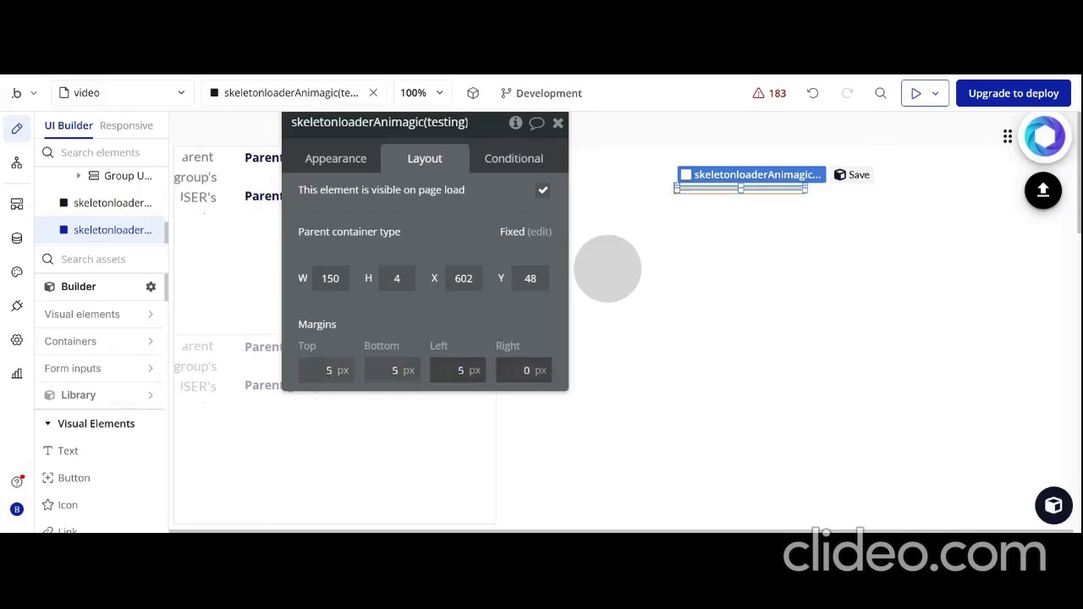
text(5)
key(Return)
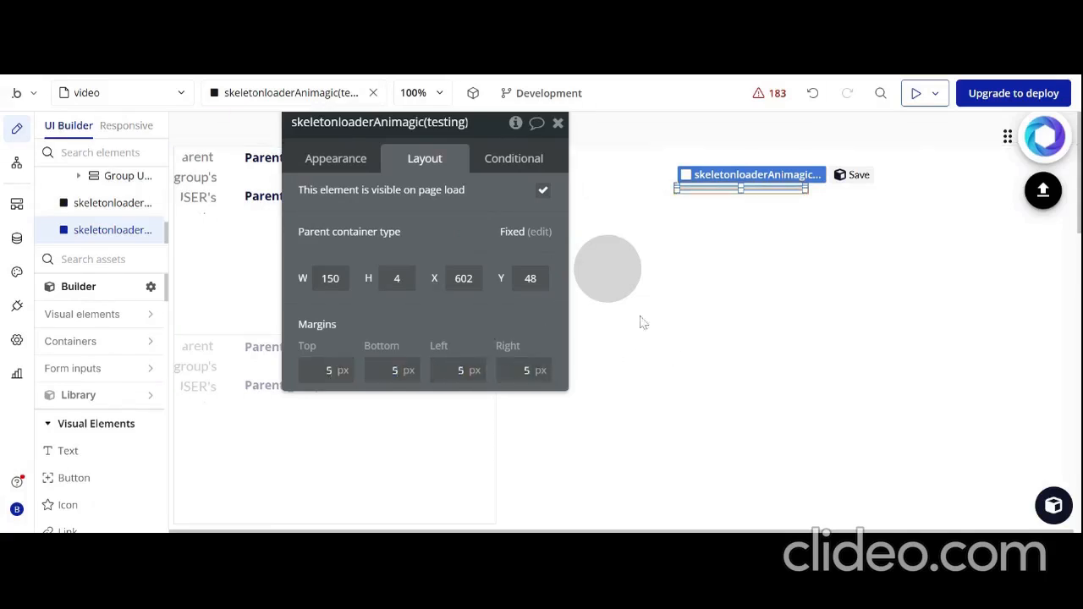
Duplicate the thin skeleton bar and place the copy below the original at about X 609, Y 106
right_click(756, 186)
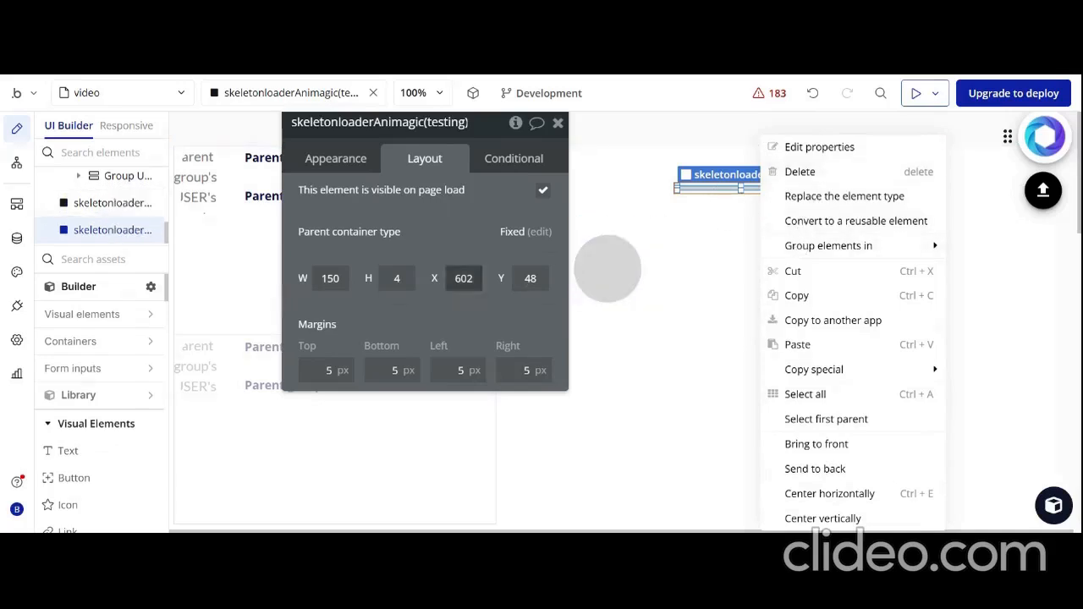
right_click(704, 188)
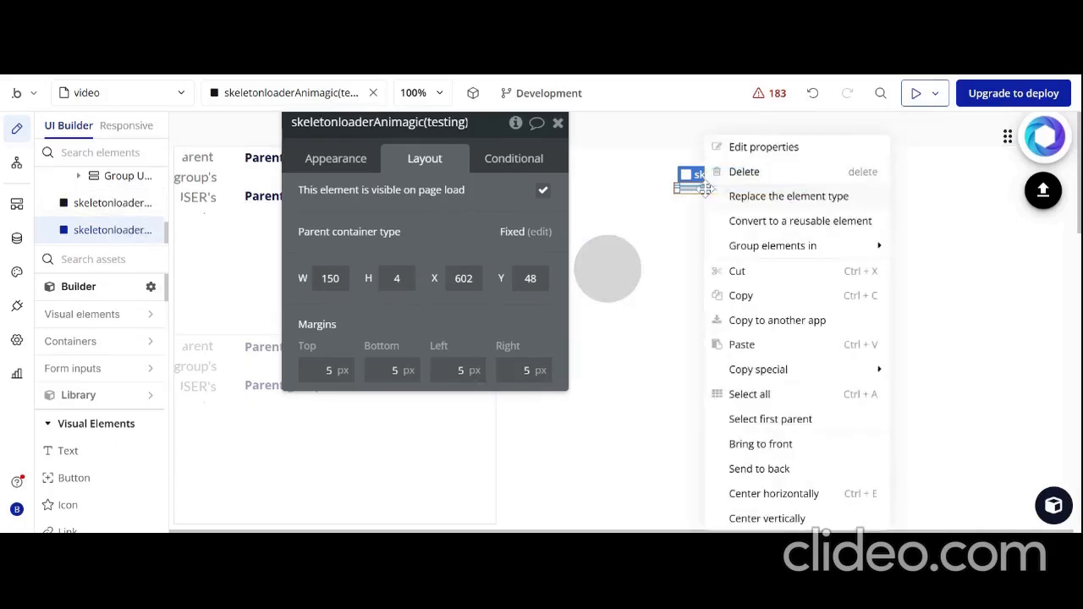
click(733, 297)
right_click(801, 231)
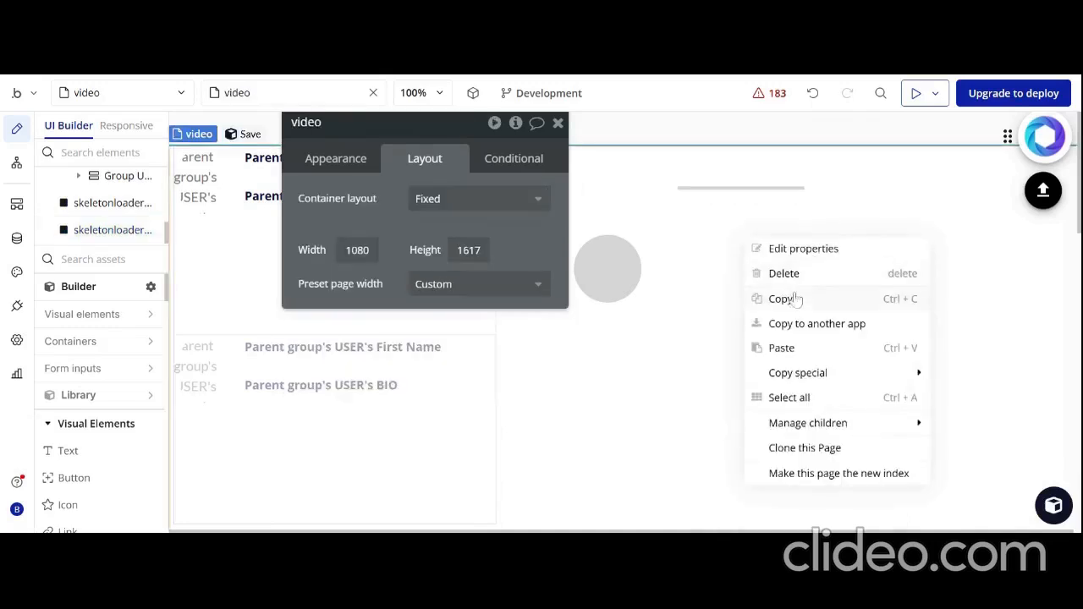
click(782, 349)
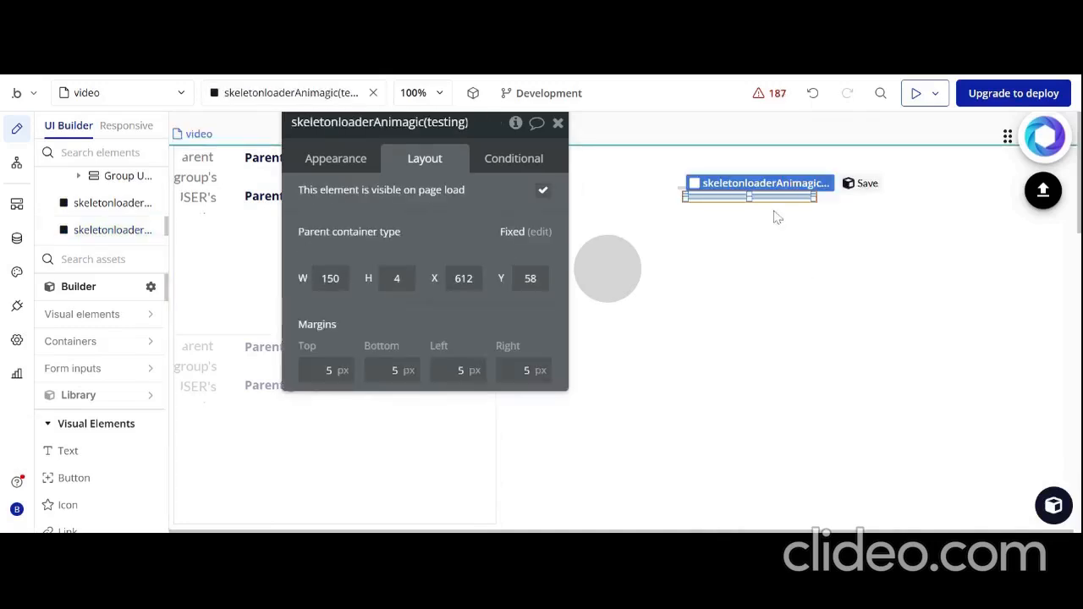
drag(766, 196, 764, 237)
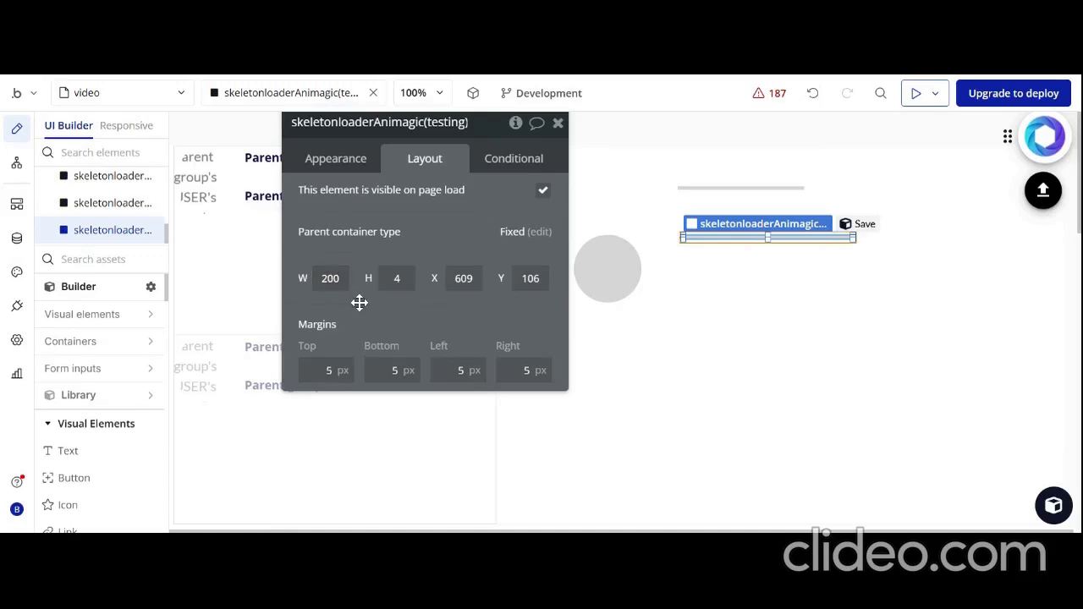
Set the upper skeleton bar's width to 140 and the lower bar's width to 210
click(778, 188)
click(349, 280)
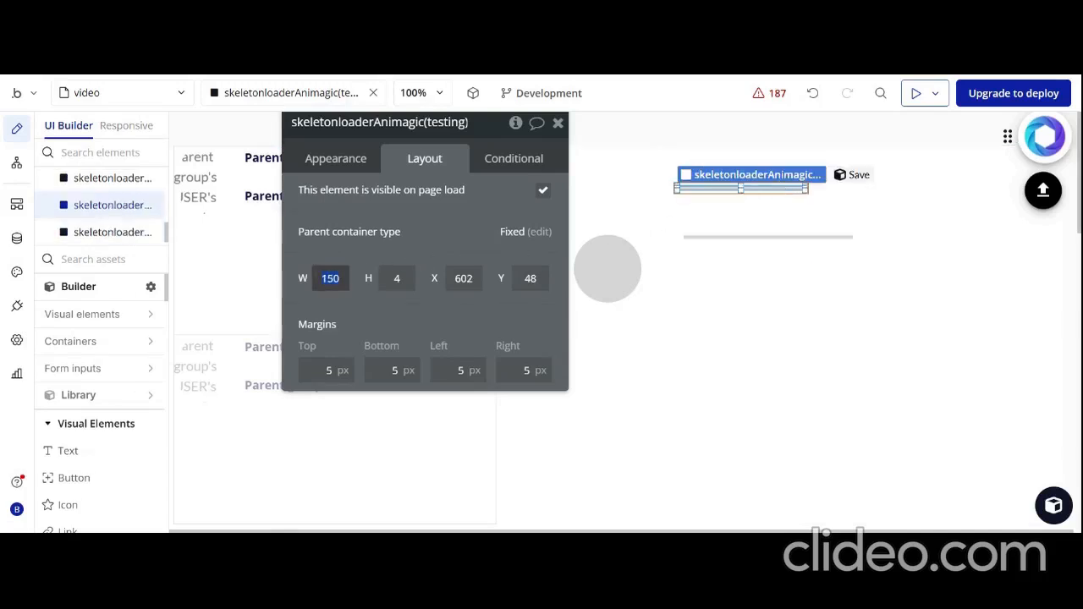
text(149)
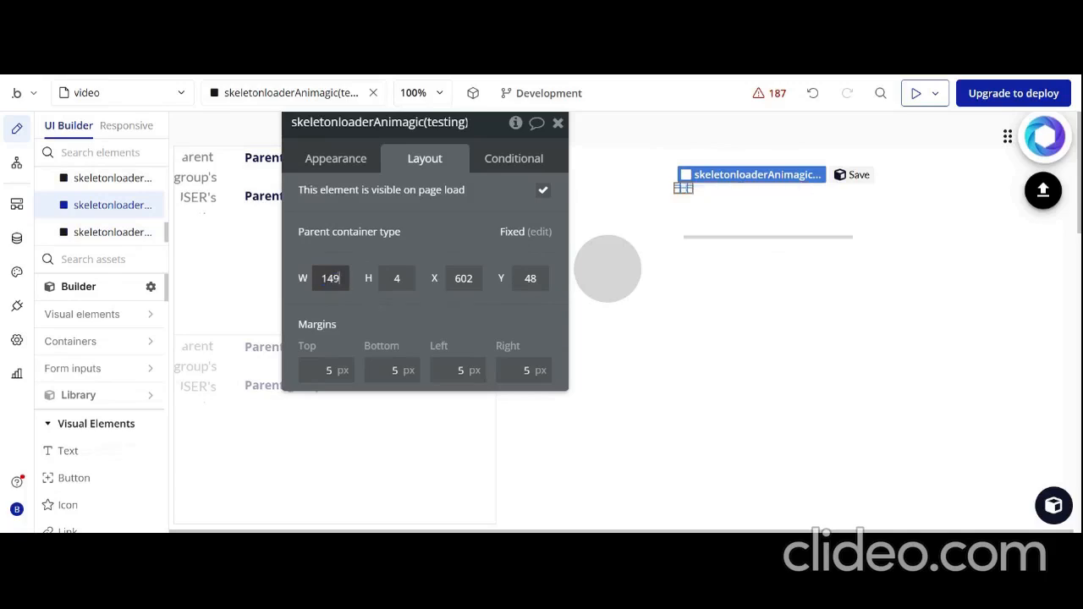
text(0)
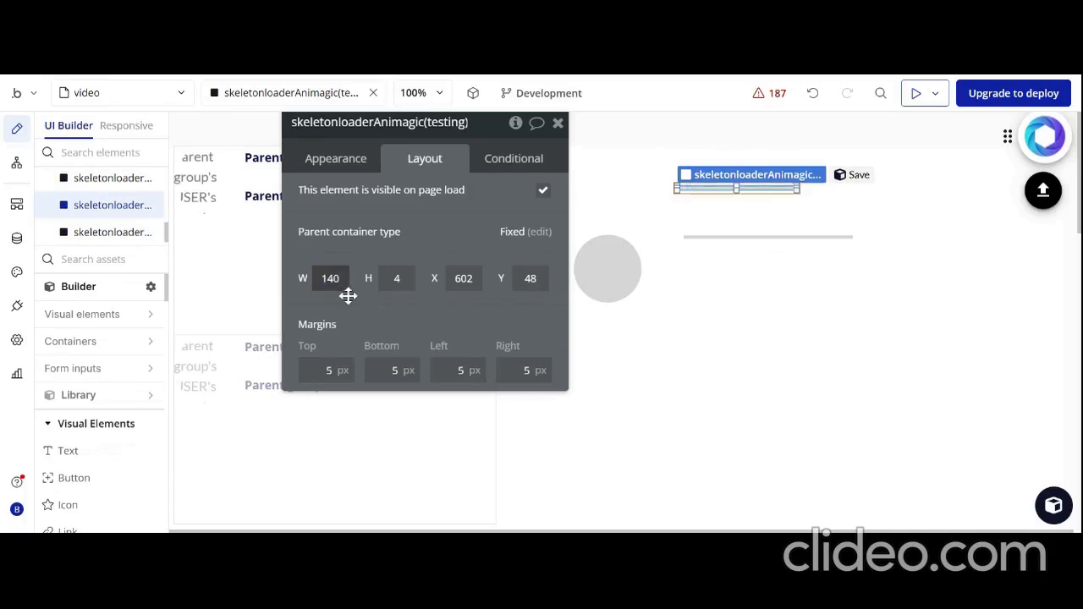
click(787, 238)
click(330, 279)
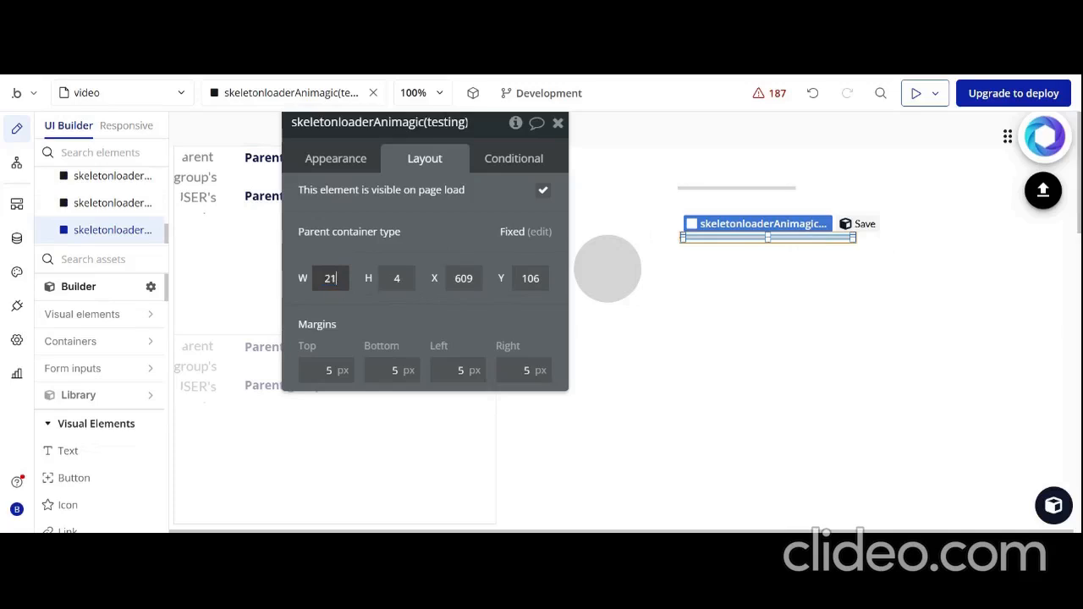
text(210)
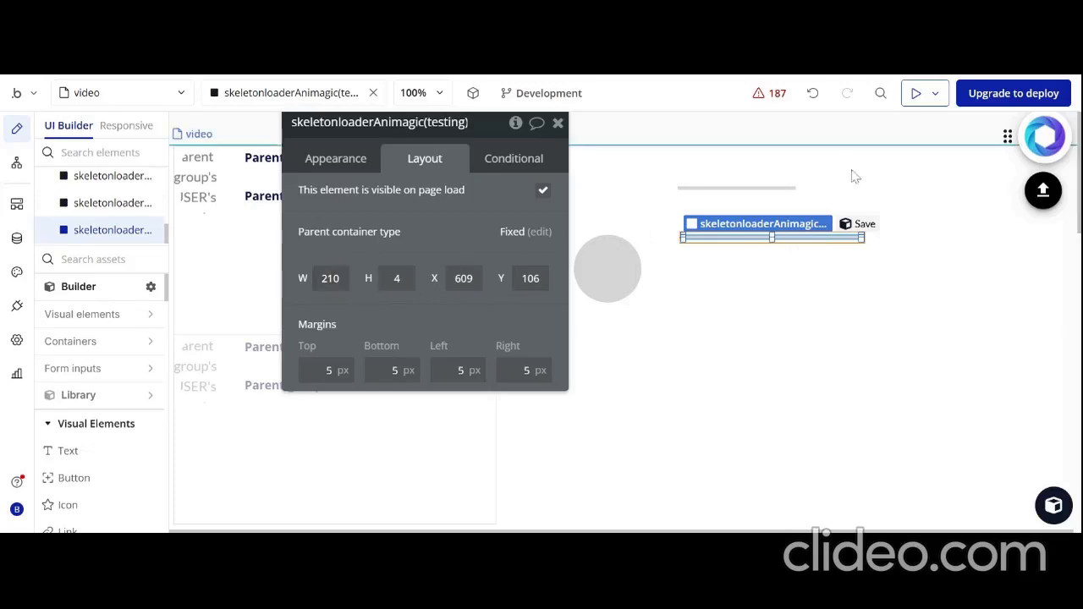
Add a group container below the skeleton circle and bars, extending its left edge to just left of the circle
drag(430, 231, 757, 522)
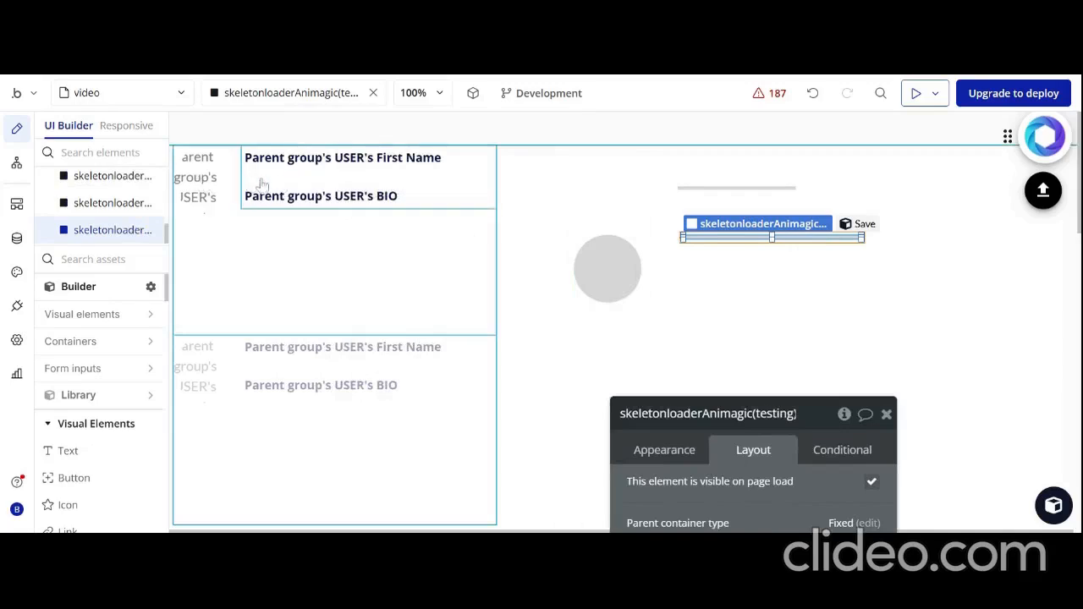
scroll(129, 216, up, 1)
scroll(129, 216, up, 2)
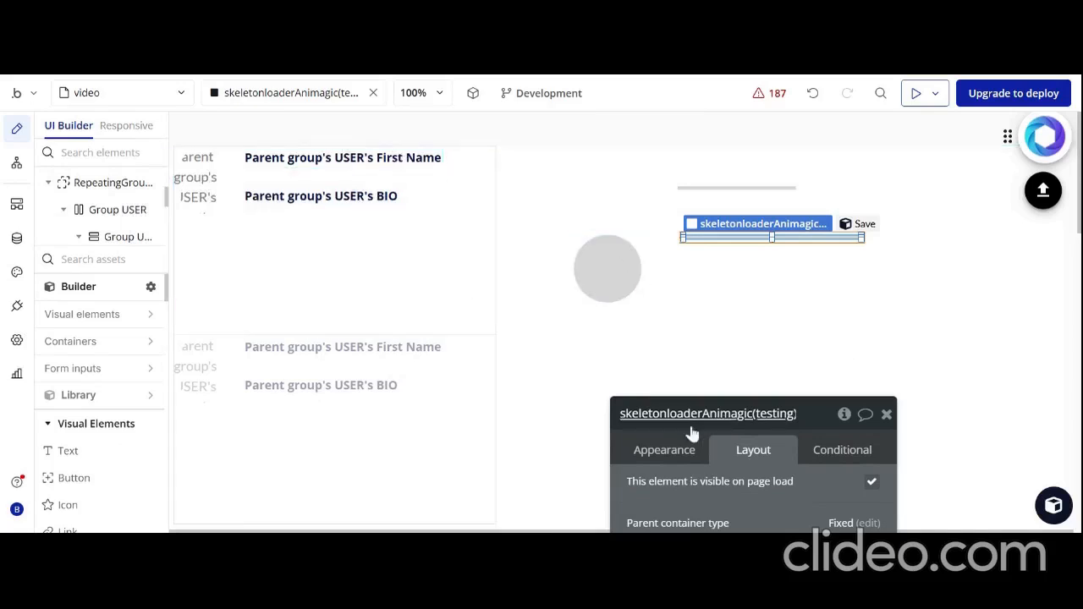
drag(680, 431, 731, 486)
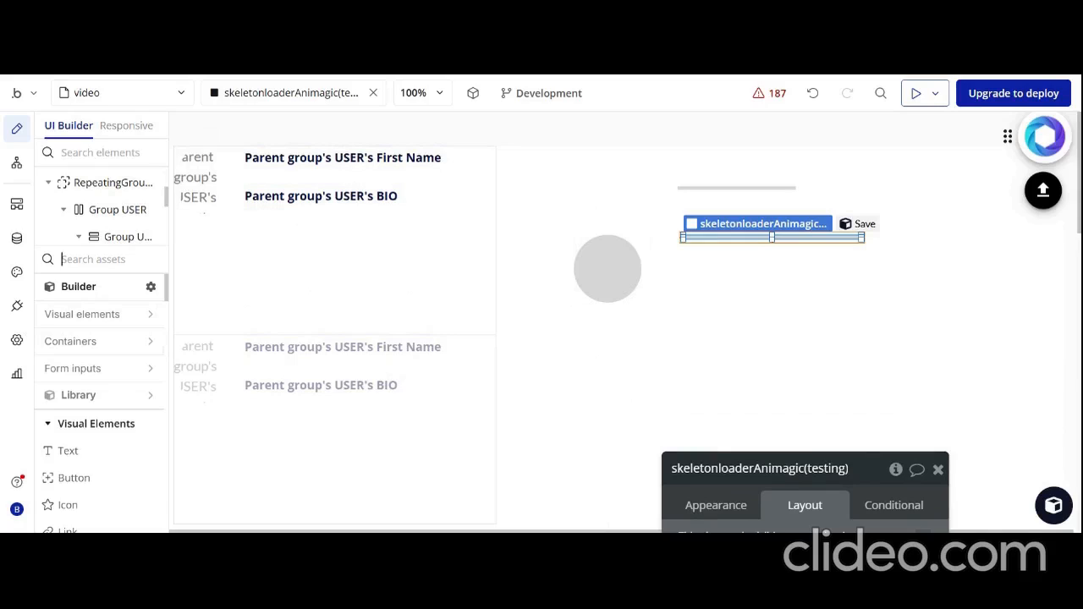
text(GROUP)
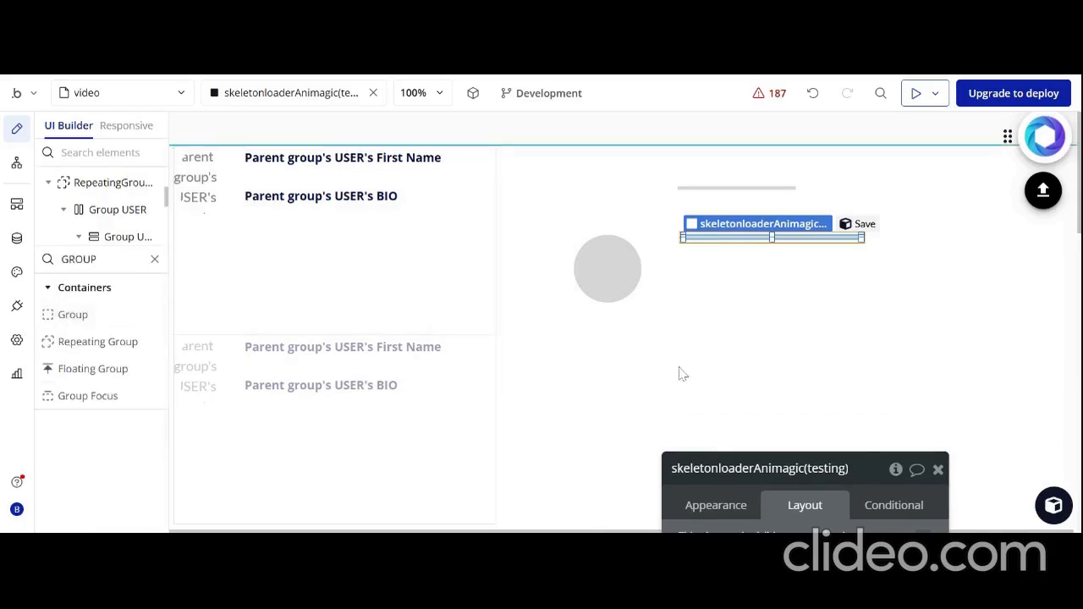
drag(97, 316, 699, 337)
drag(833, 379, 789, 380)
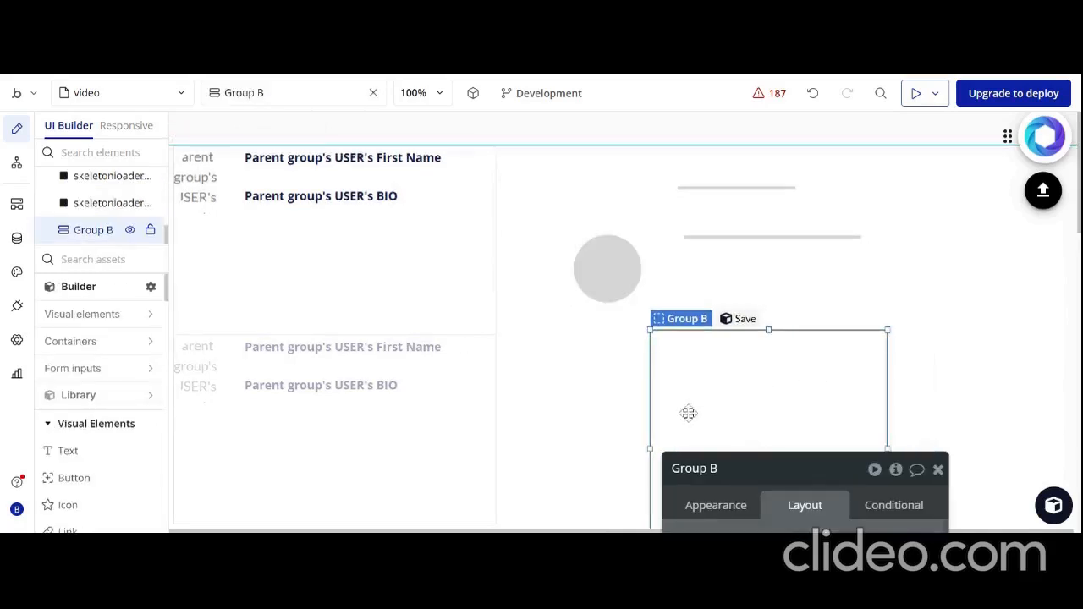
drag(651, 449, 555, 448)
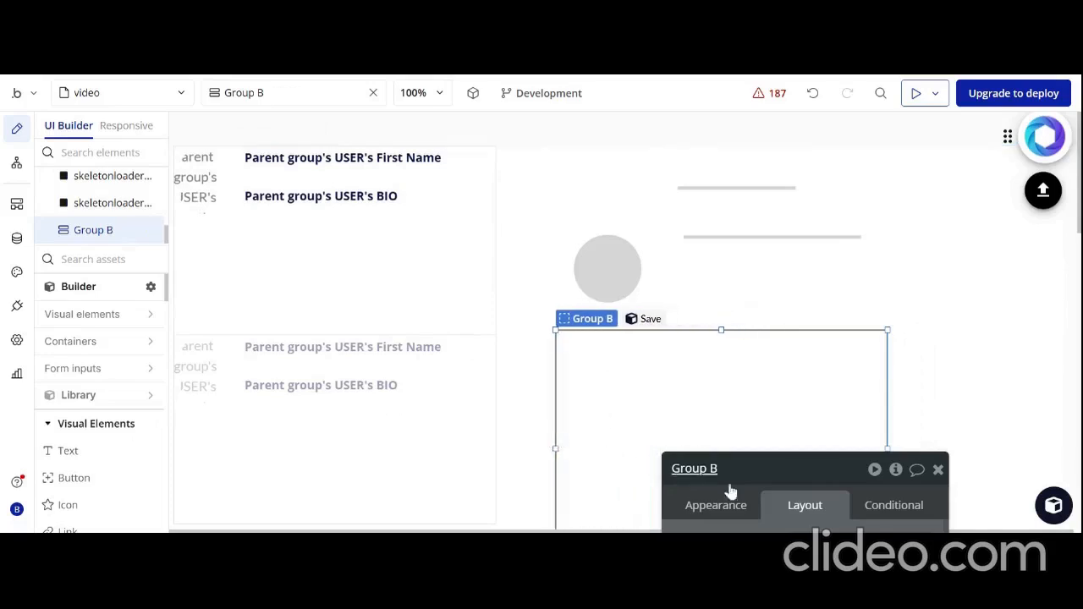
Set the new group's container layout to Row
drag(761, 486, 847, 519)
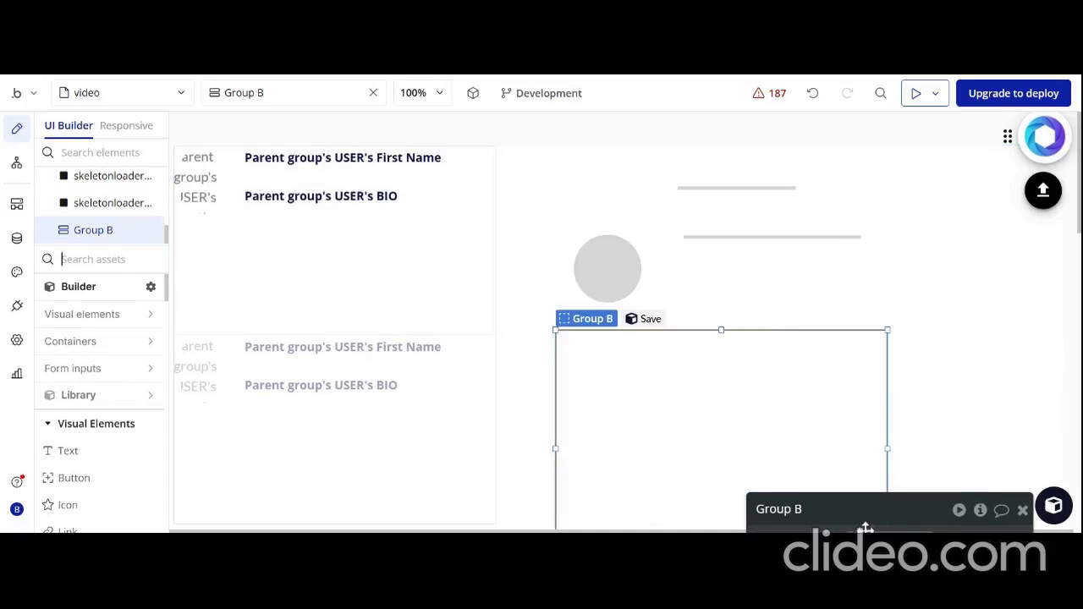
drag(878, 525, 889, 280)
click(888, 343)
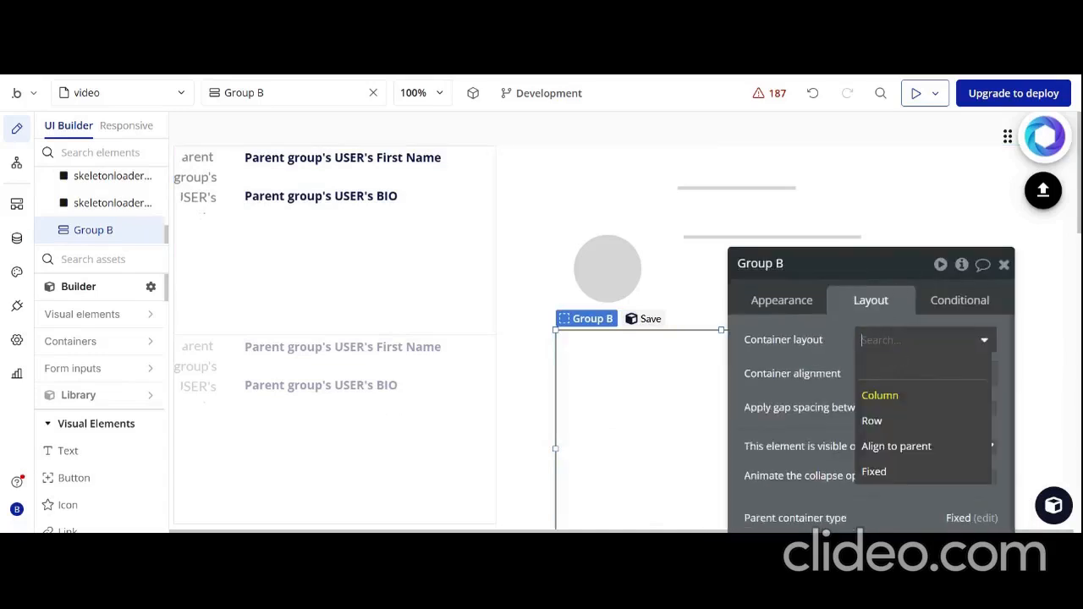
click(880, 424)
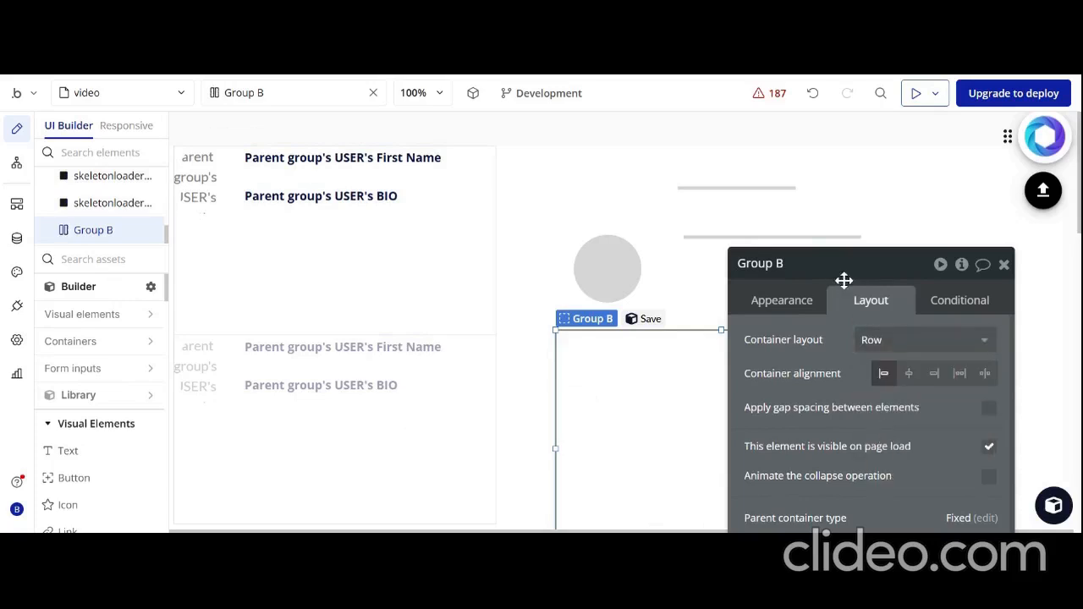
drag(844, 280, 321, 422)
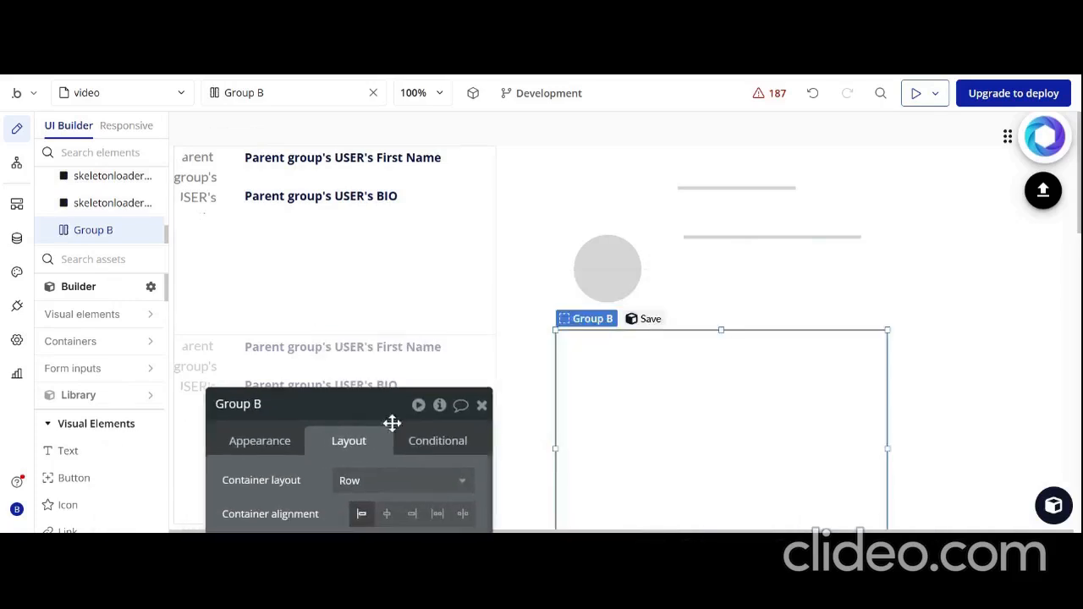
Insert two column groups side by side inside the row group, and shift the row group to the right below the circle
text(GROUP)
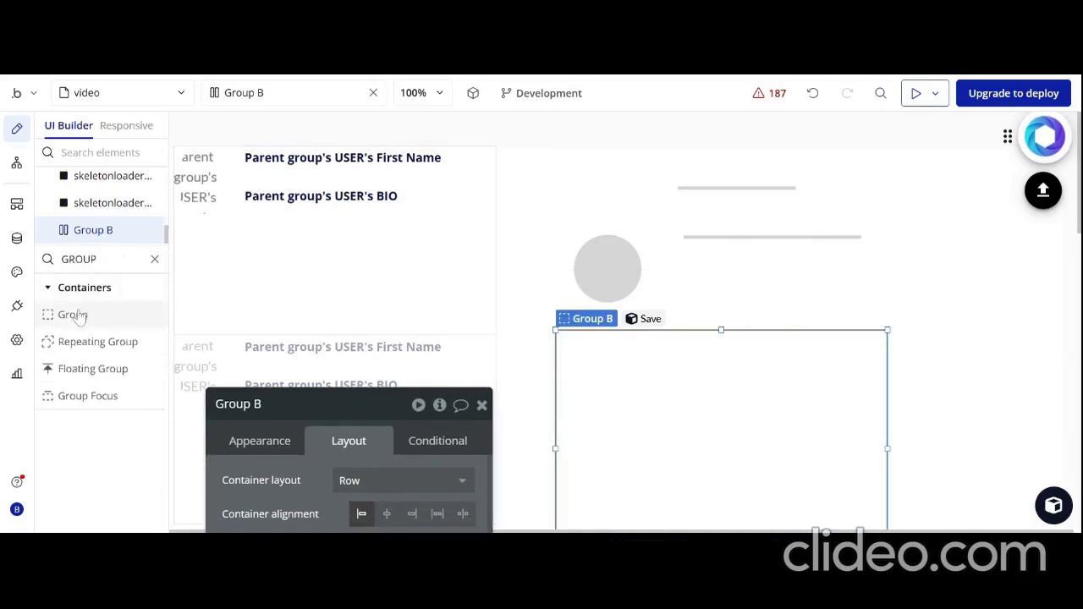
drag(72, 315, 595, 385)
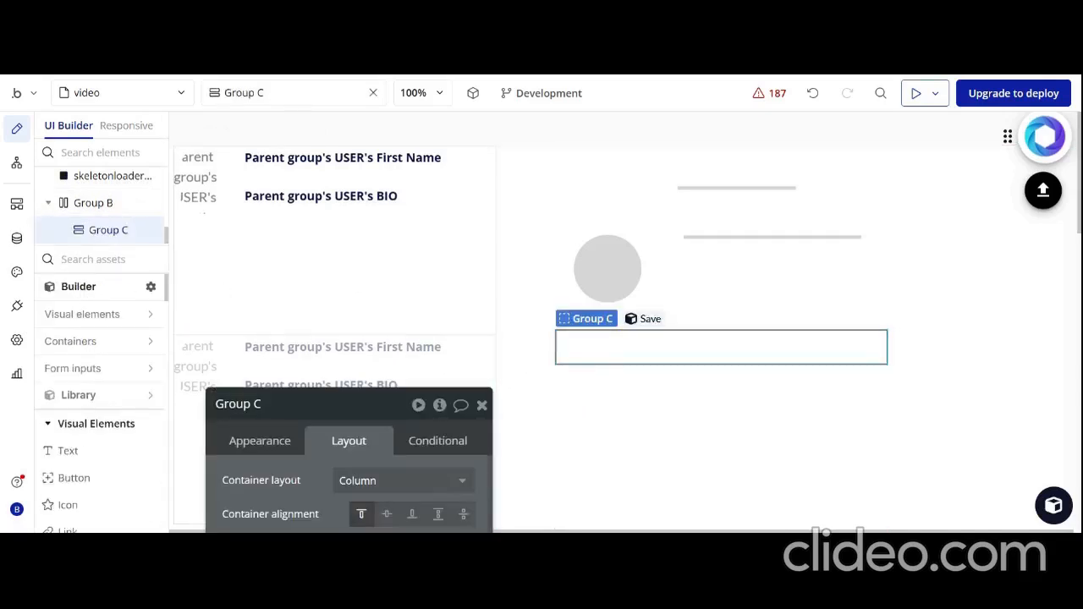
text(G)
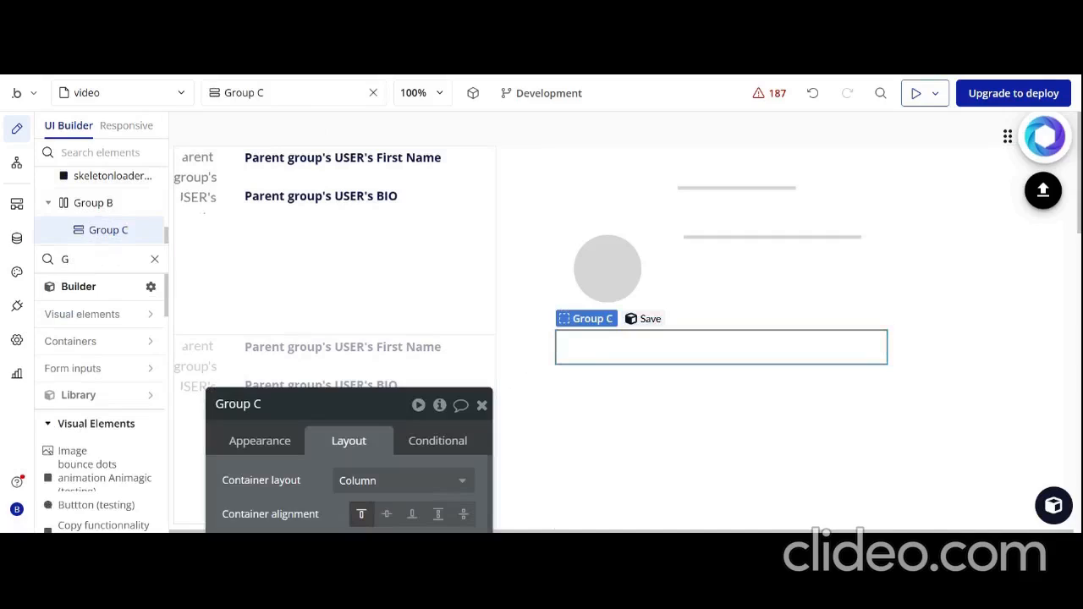
text(ROUP)
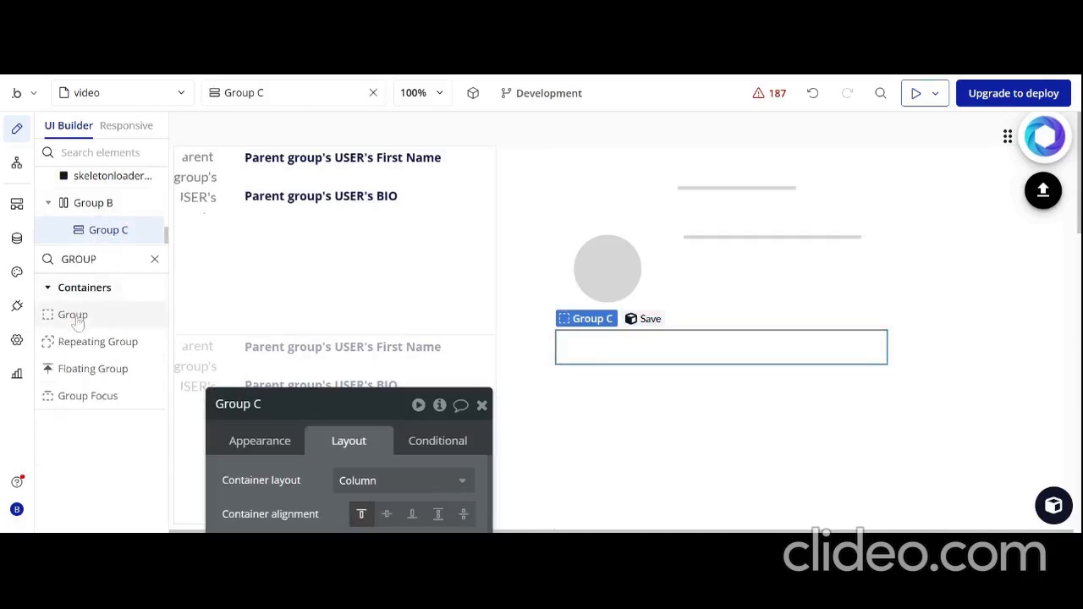
drag(77, 321, 615, 404)
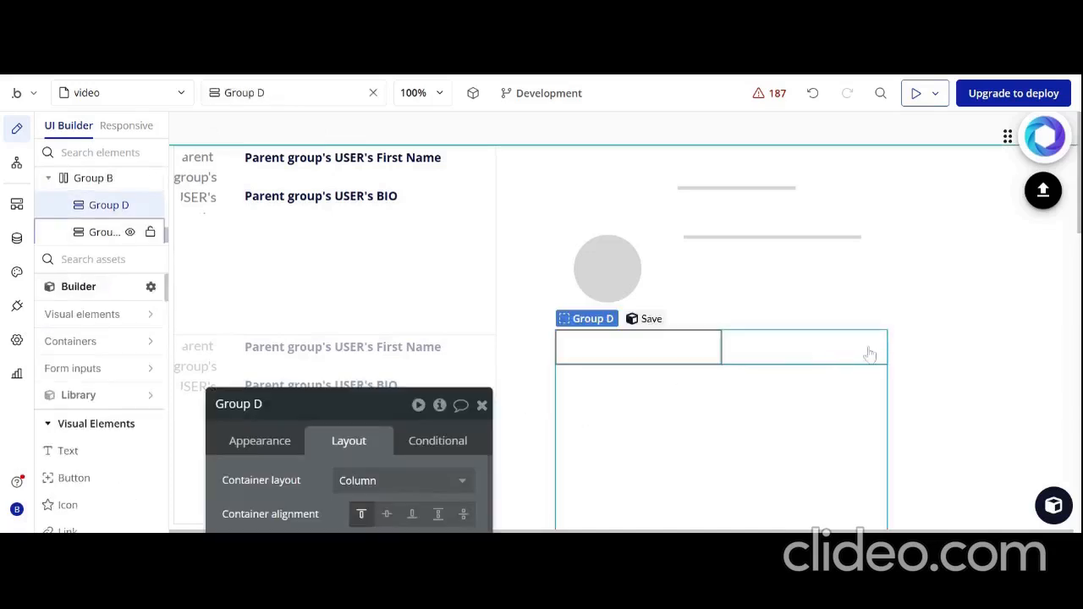
click(688, 443)
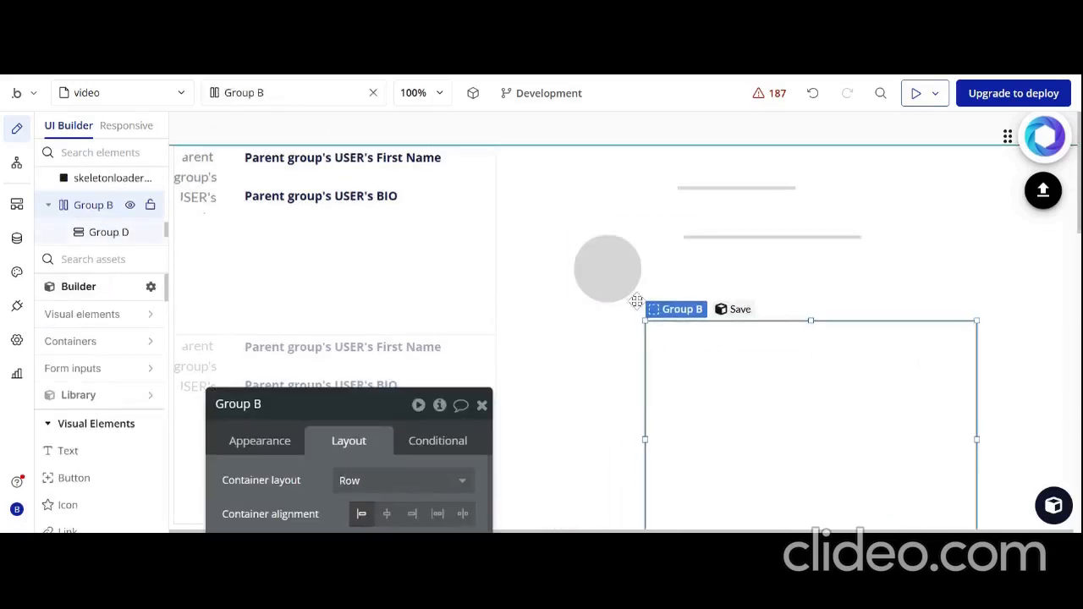
Copy the circular skeleton loader and paste it into the left nested group
click(603, 272)
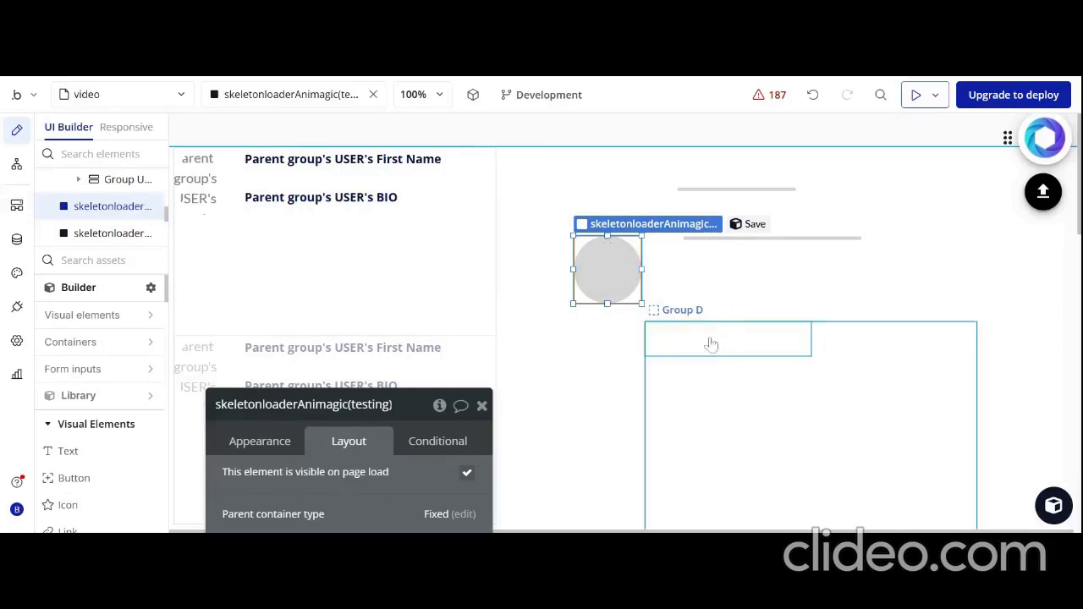
right_click(617, 278)
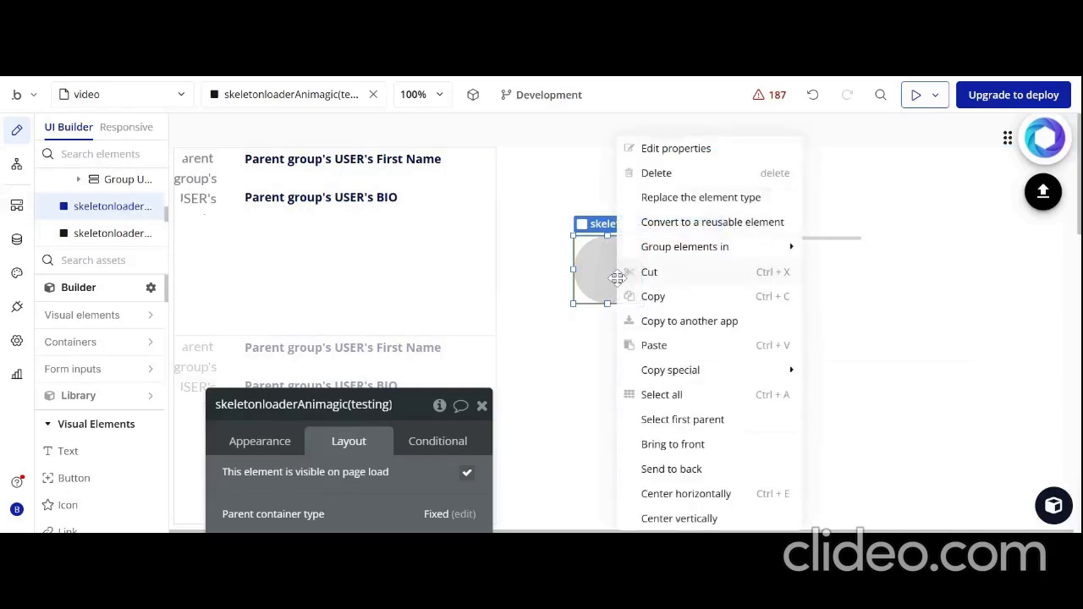
click(665, 300)
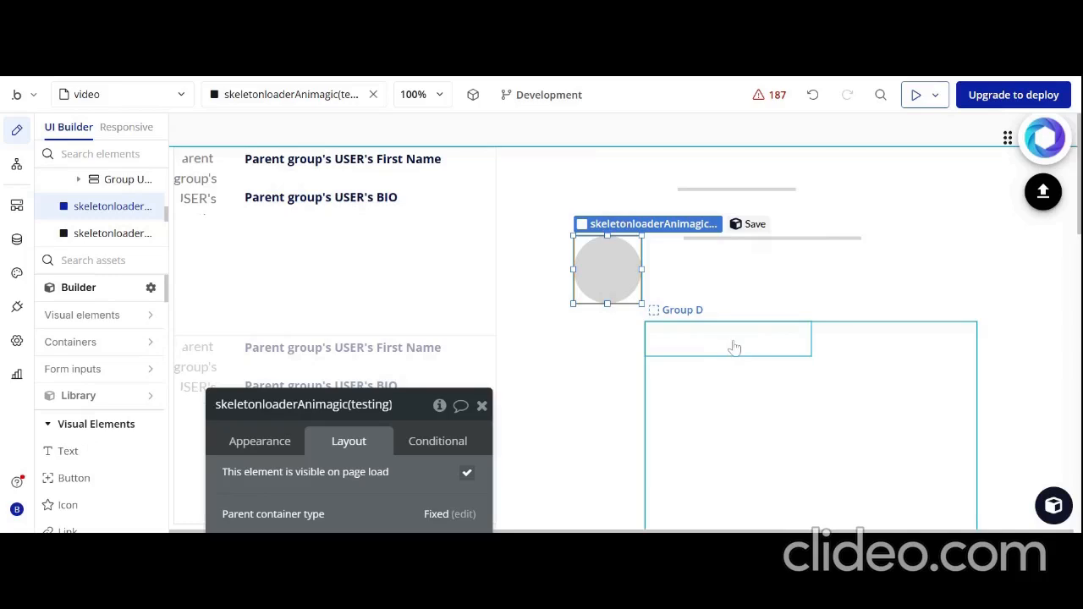
click(734, 341)
right_click(734, 340)
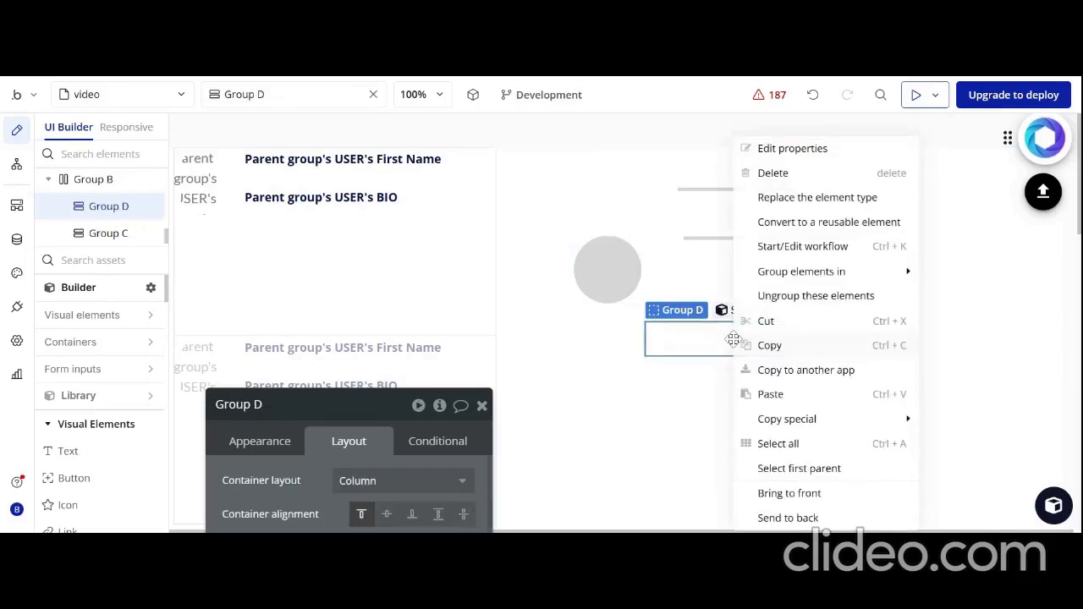
click(770, 396)
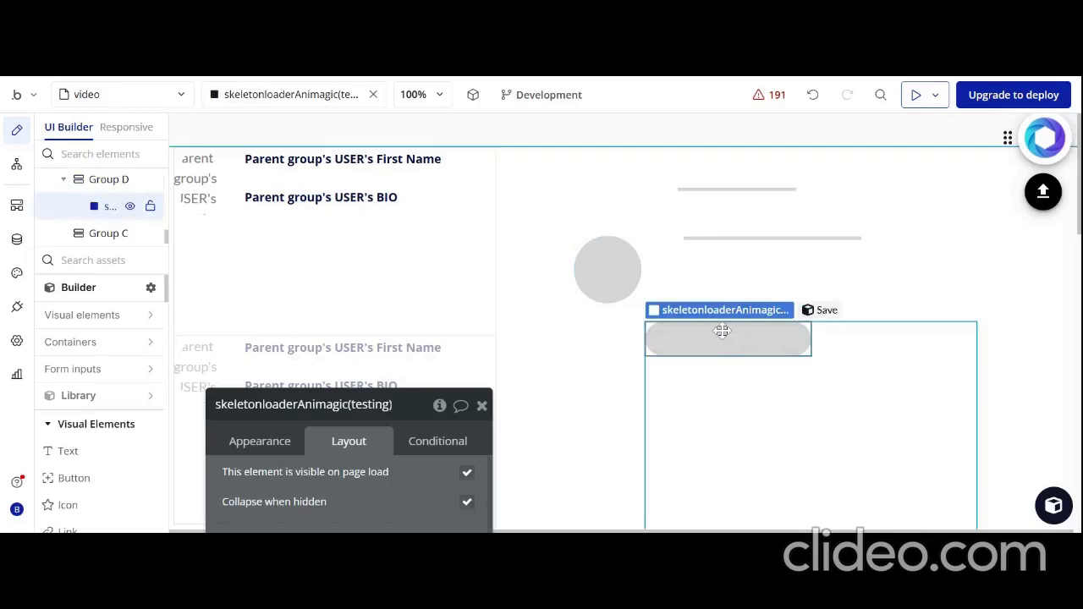
Make the pasted skeleton loader fixed-width and fixed-height, with width and height both set to 80 px
drag(352, 426, 368, 128)
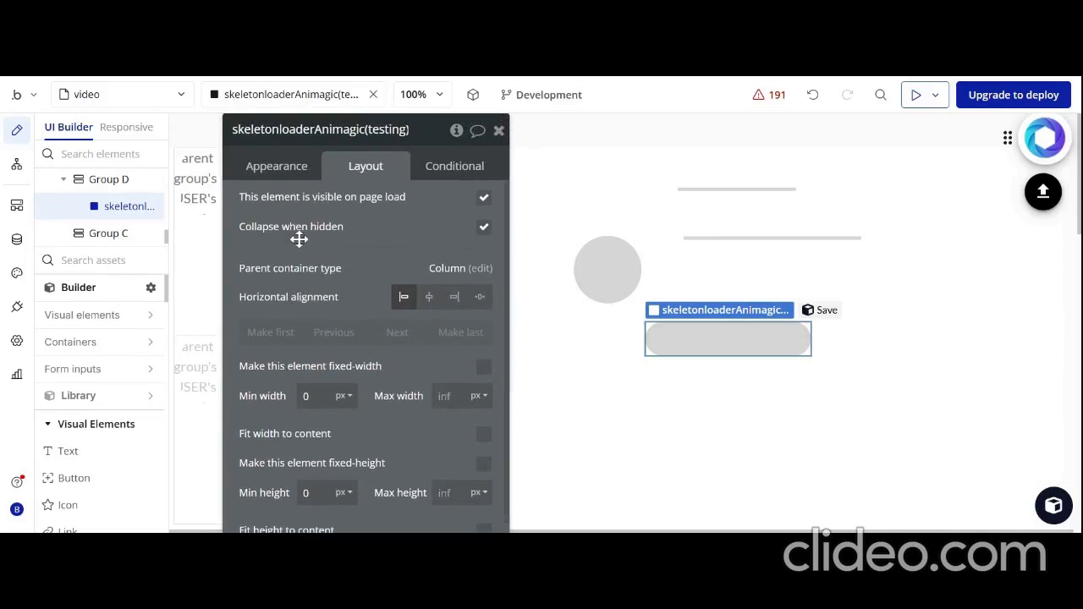
drag(283, 299, 281, 278)
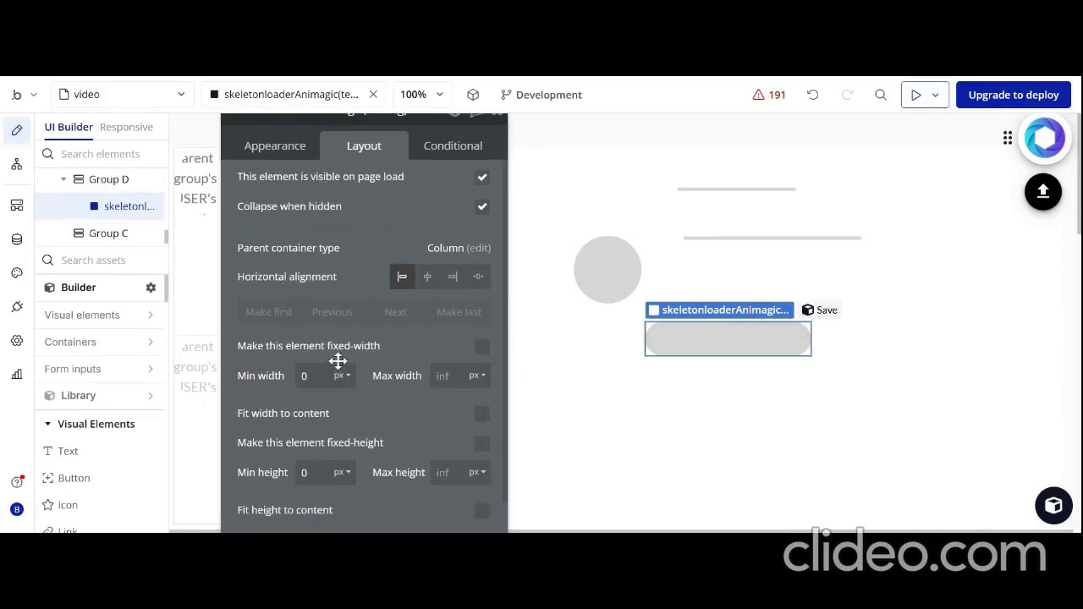
click(482, 347)
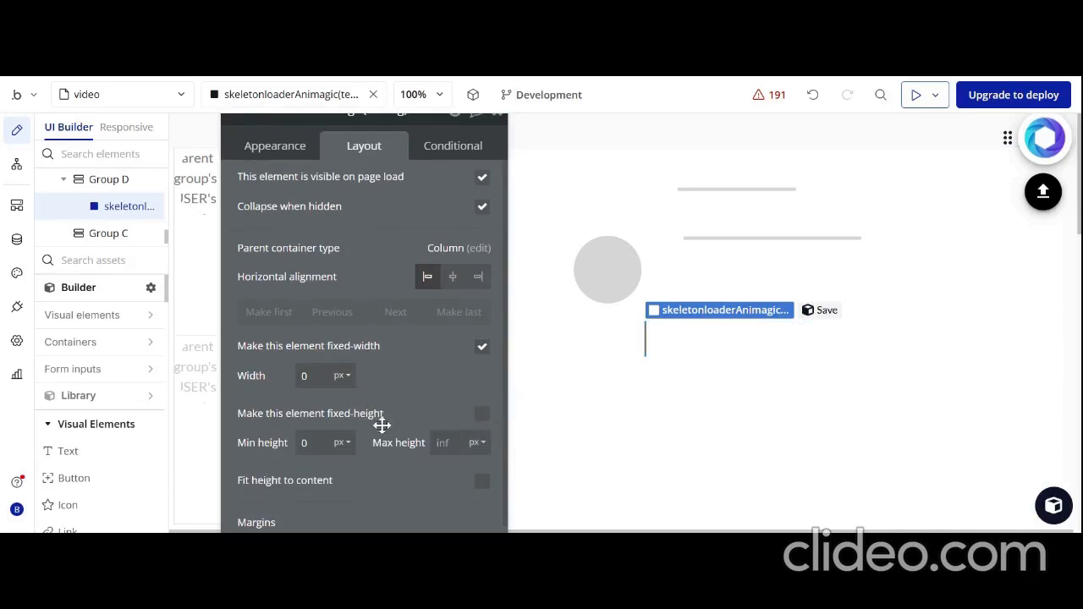
click(480, 424)
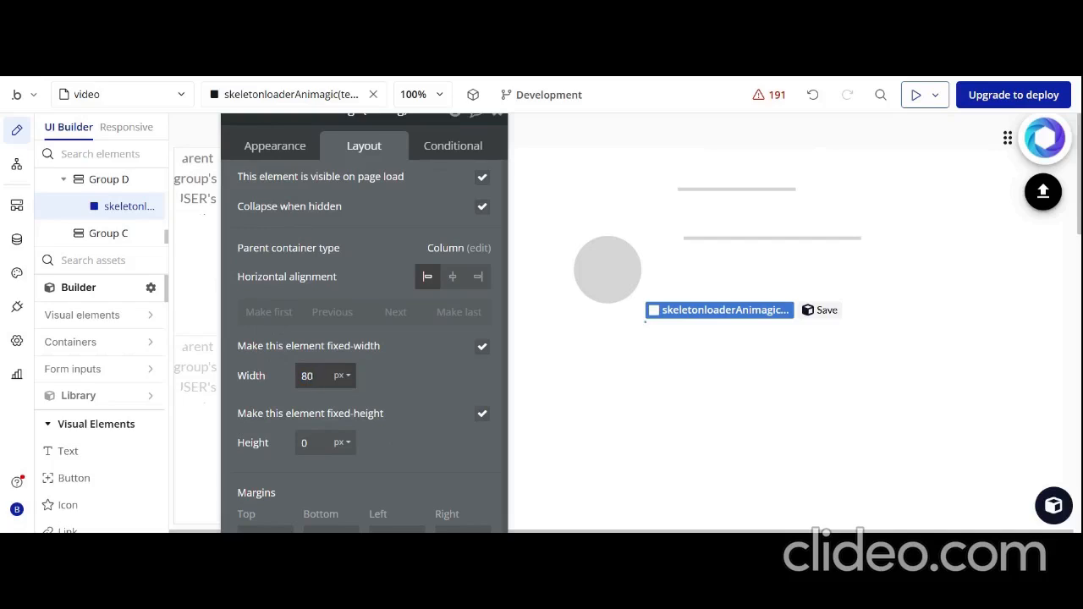
click(311, 442)
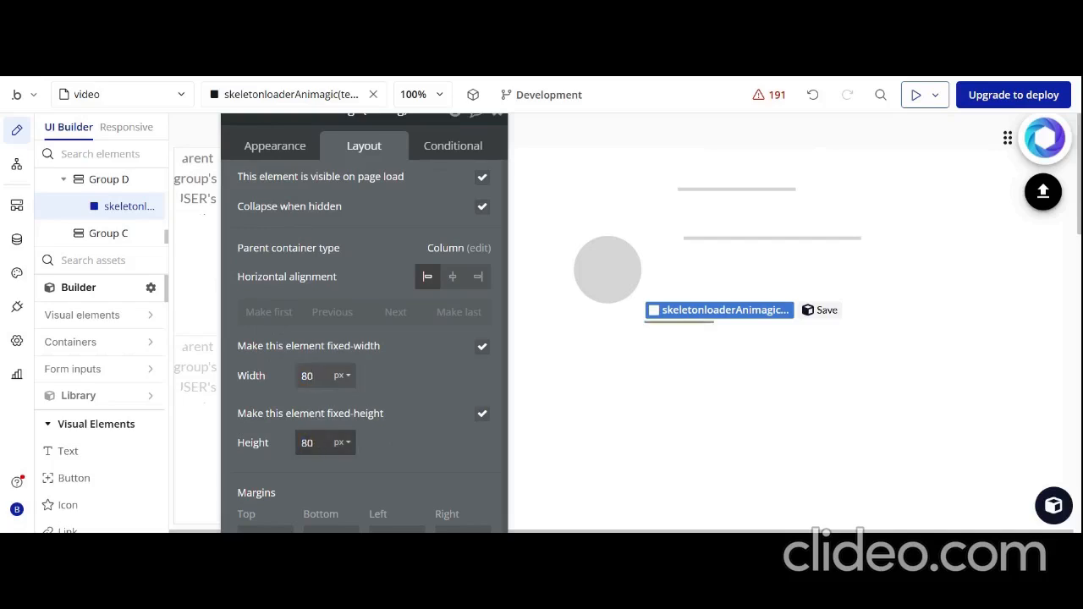
click(322, 421)
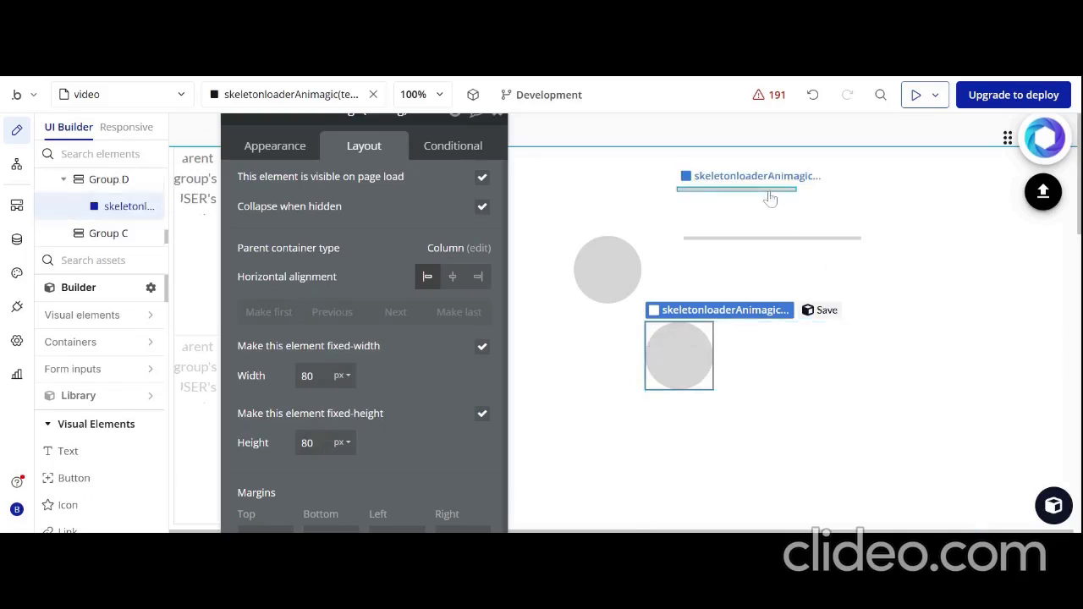
Copy the upper skeleton bar and paste it into the right nested group
click(770, 195)
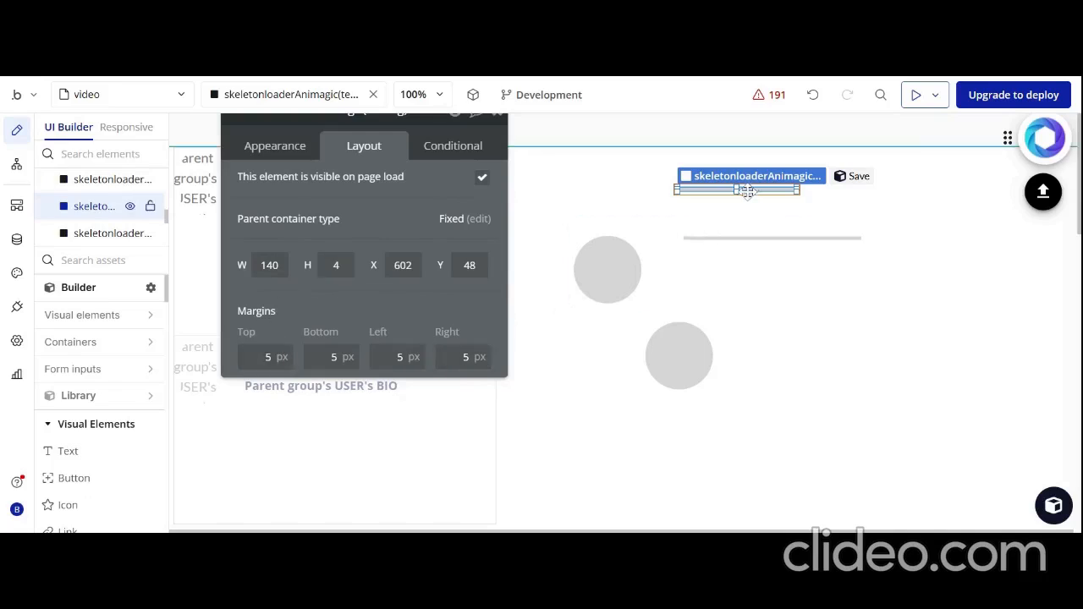
right_click(746, 191)
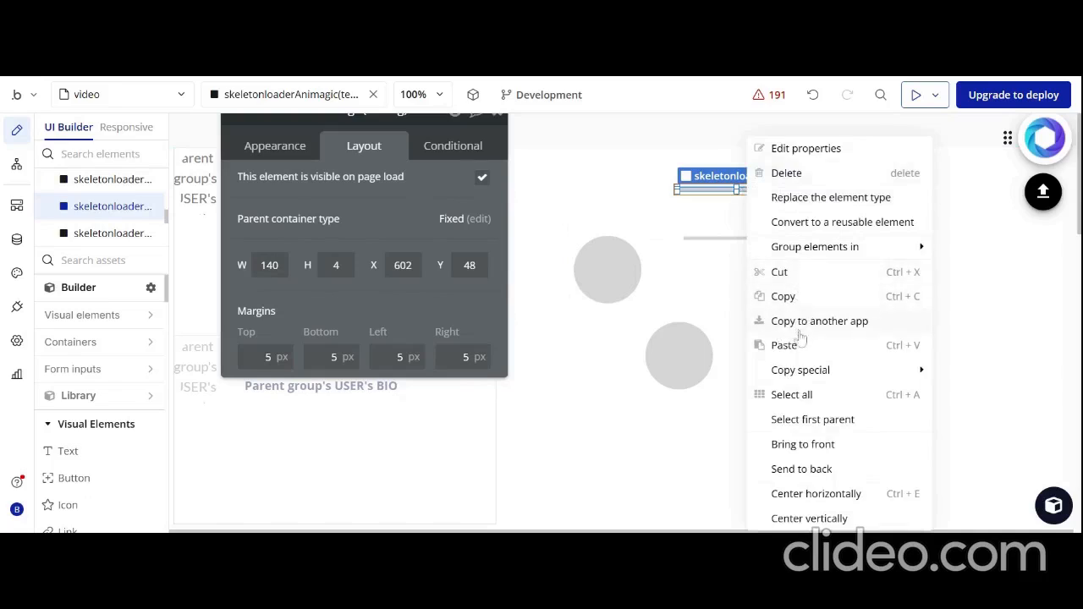
click(797, 305)
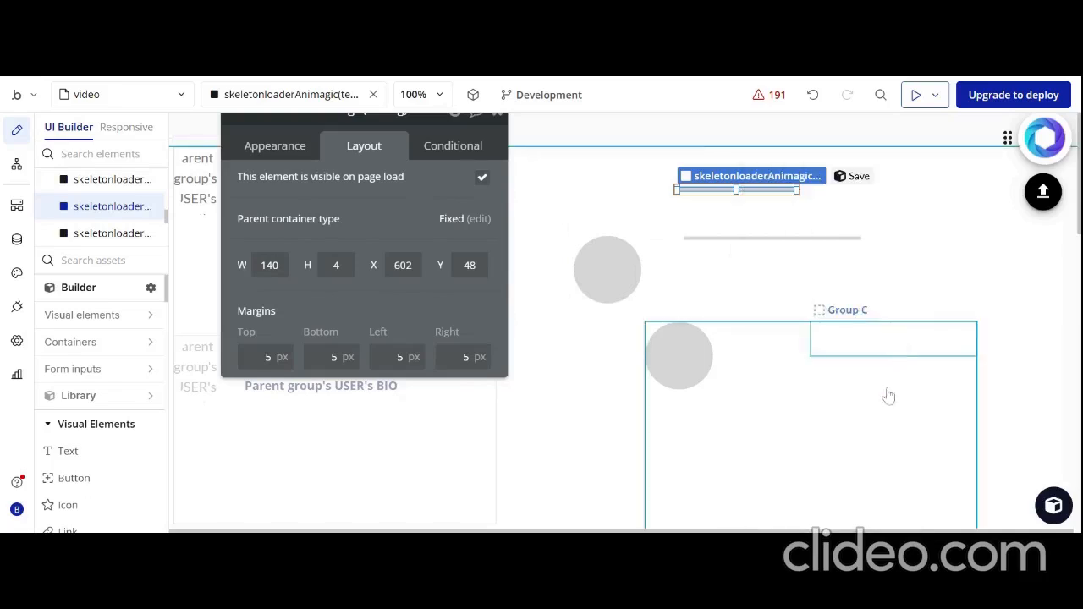
right_click(870, 355)
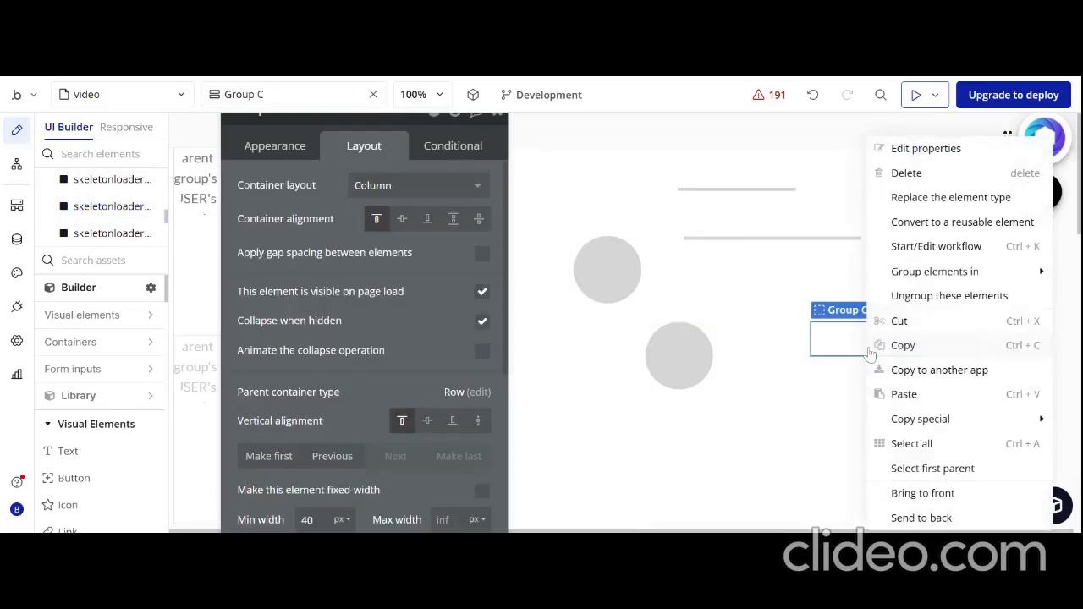
click(904, 395)
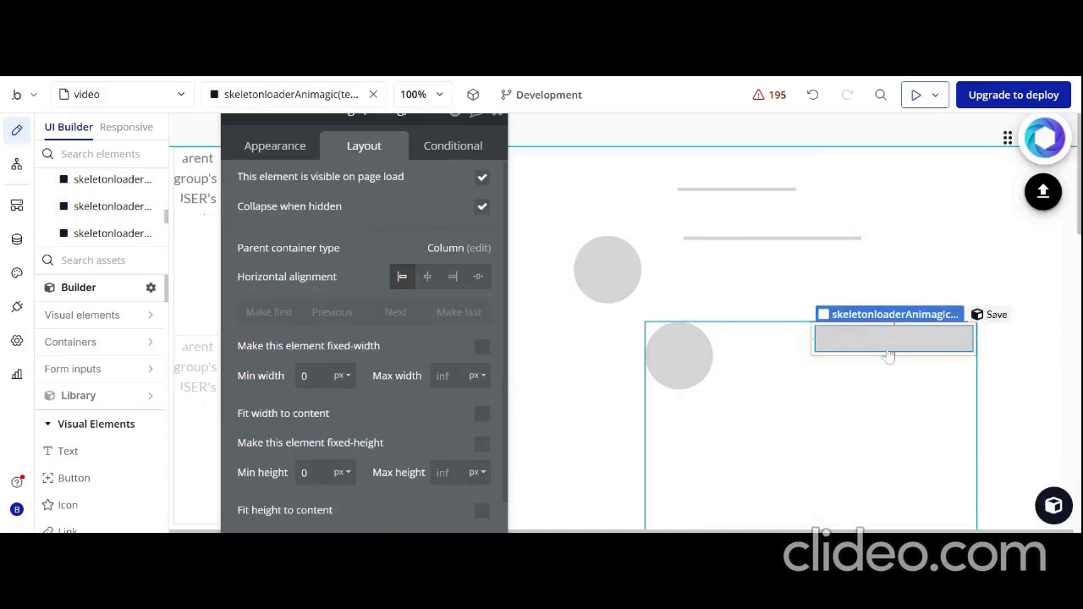
Make the pasted skeleton bar in the right nested group fixed-width and fixed-height, with width 140 px and height 4 px
click(481, 351)
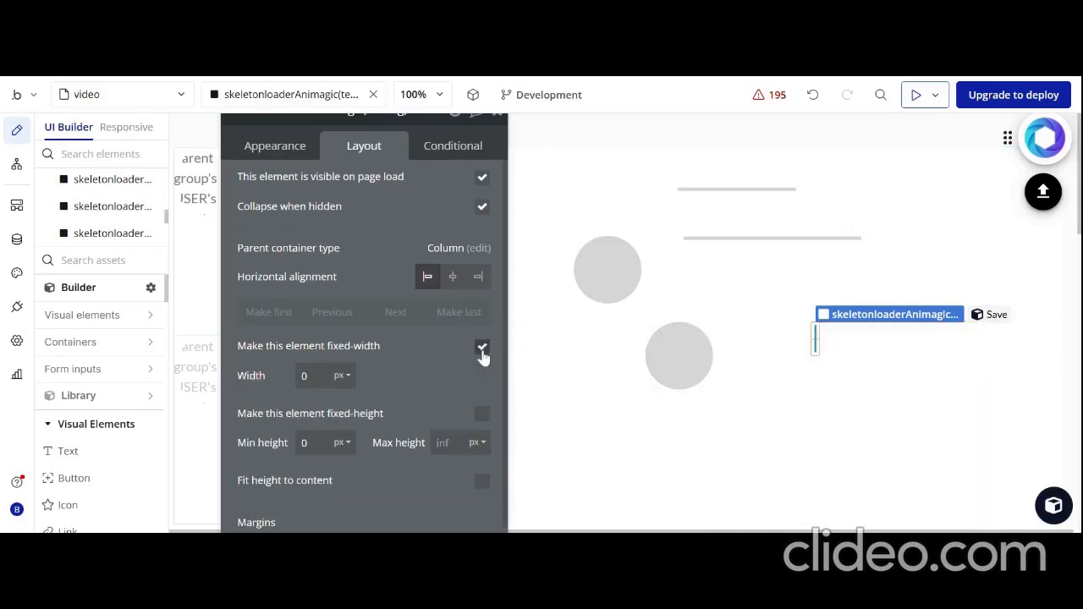
drag(405, 356, 398, 324)
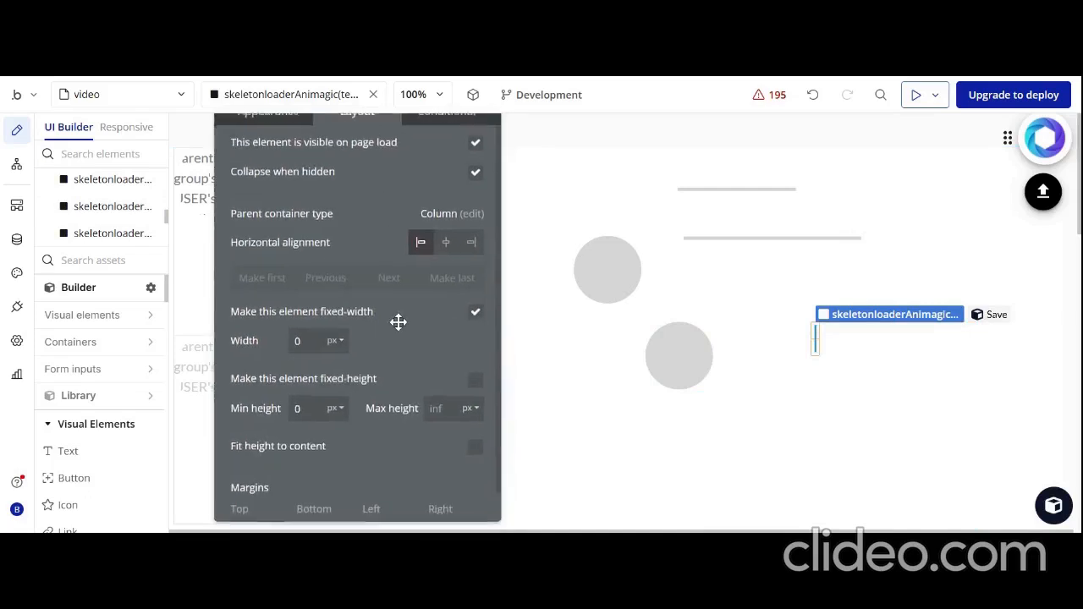
click(475, 386)
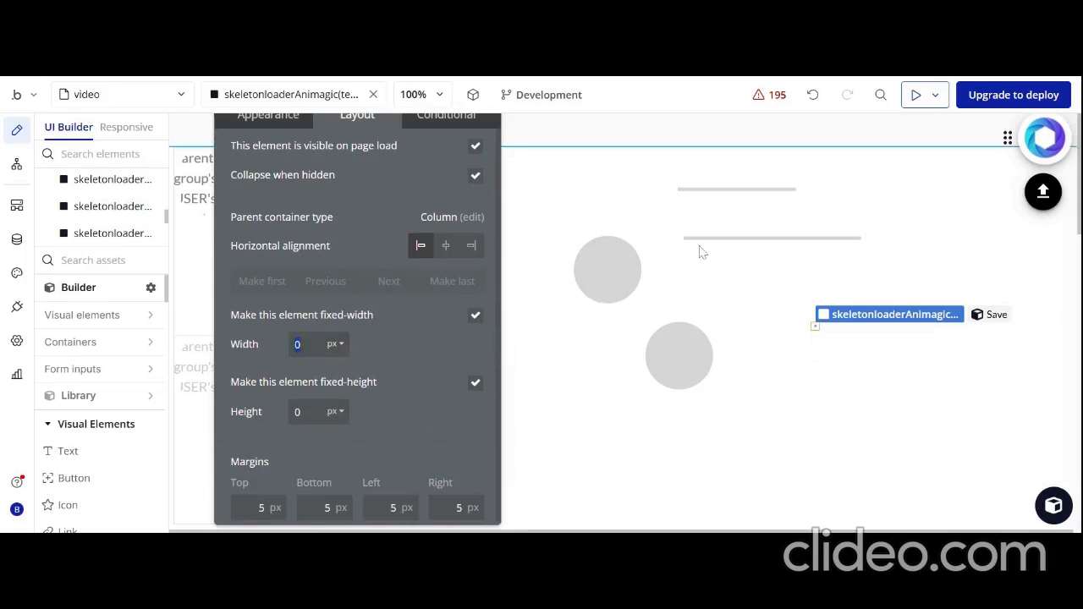
click(734, 190)
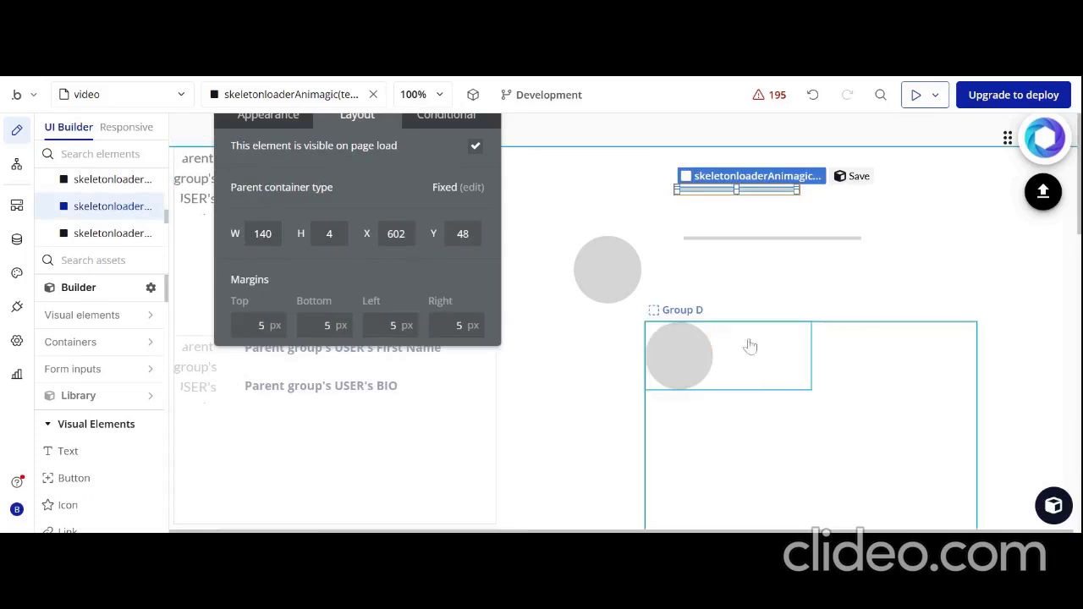
click(877, 338)
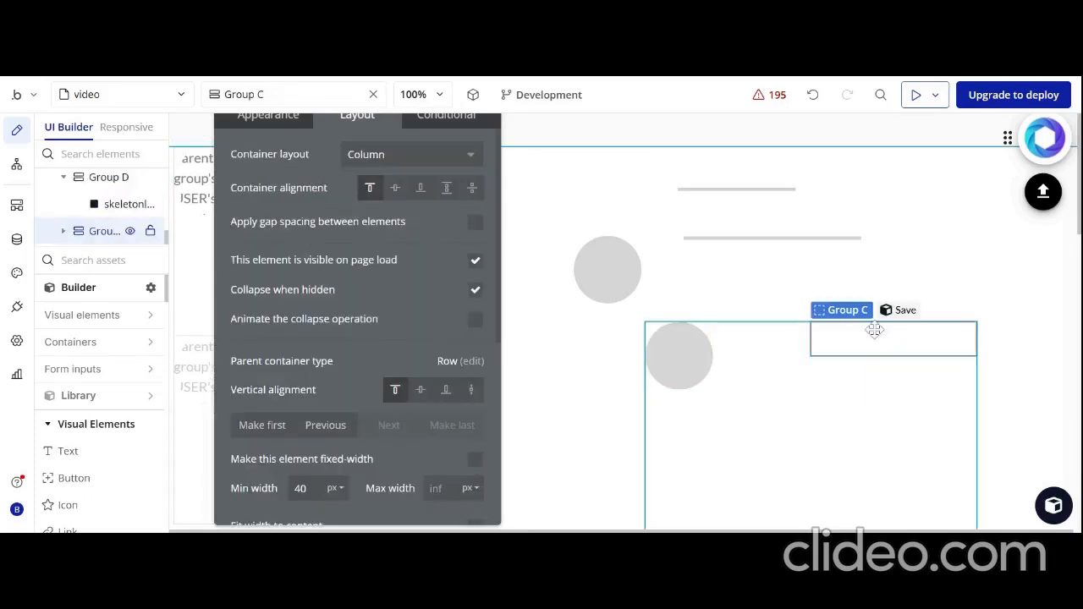
drag(381, 322, 466, 322)
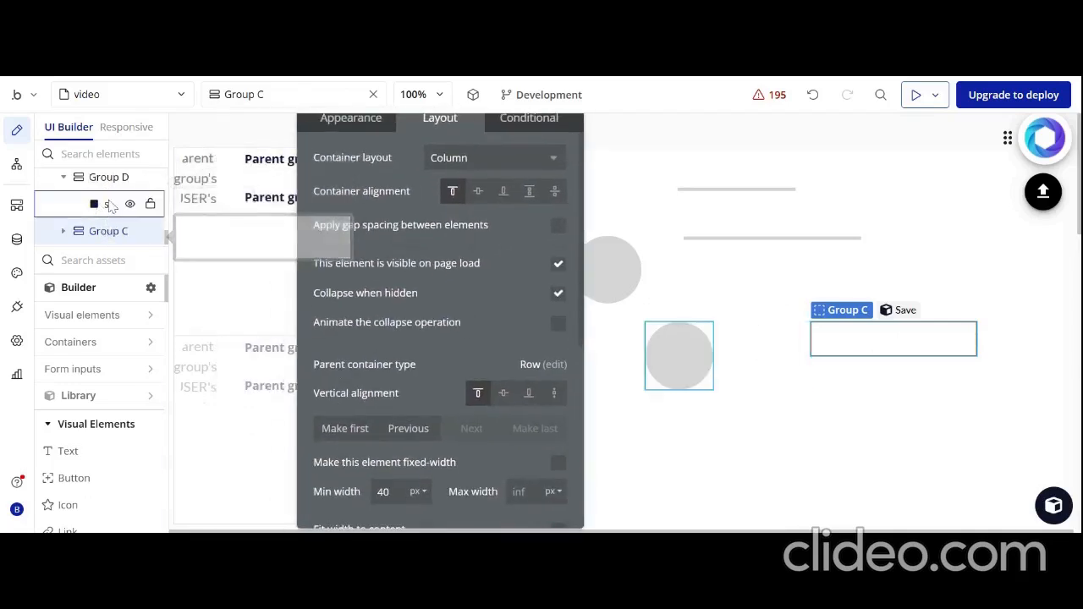
click(110, 204)
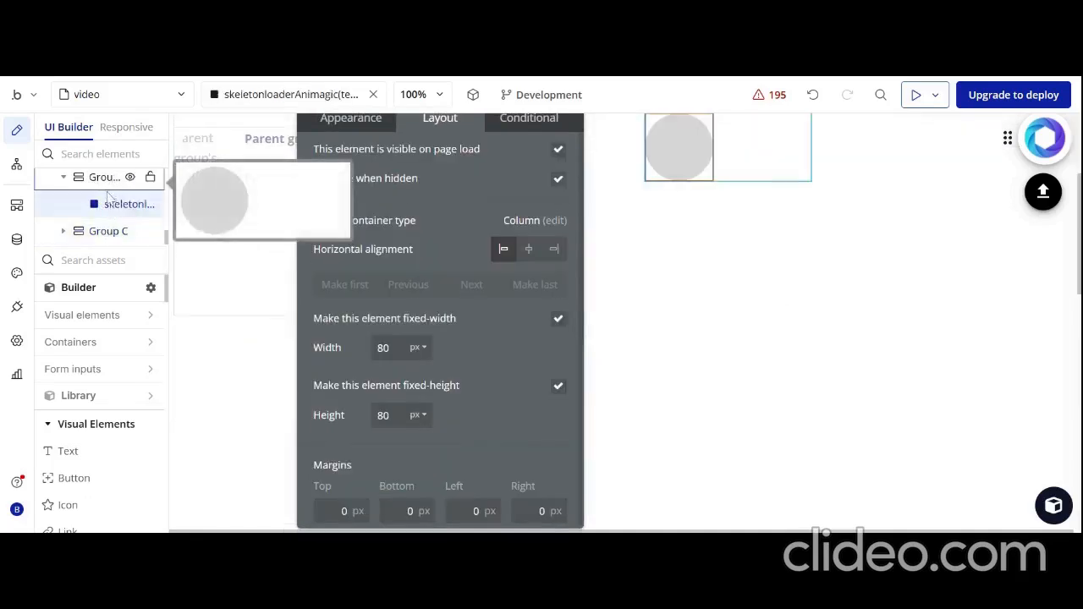
click(64, 235)
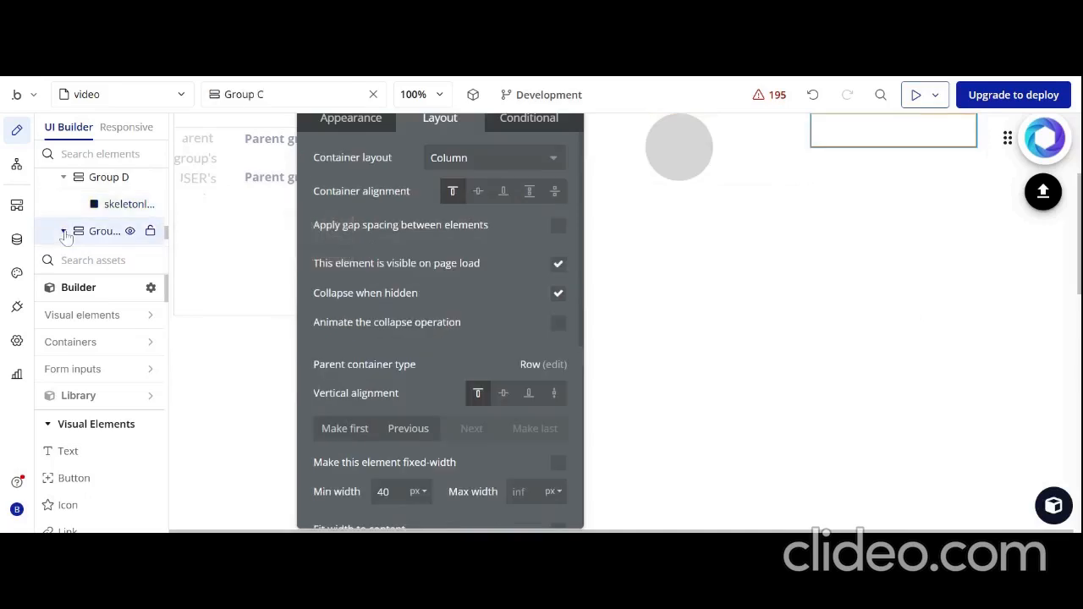
click(93, 232)
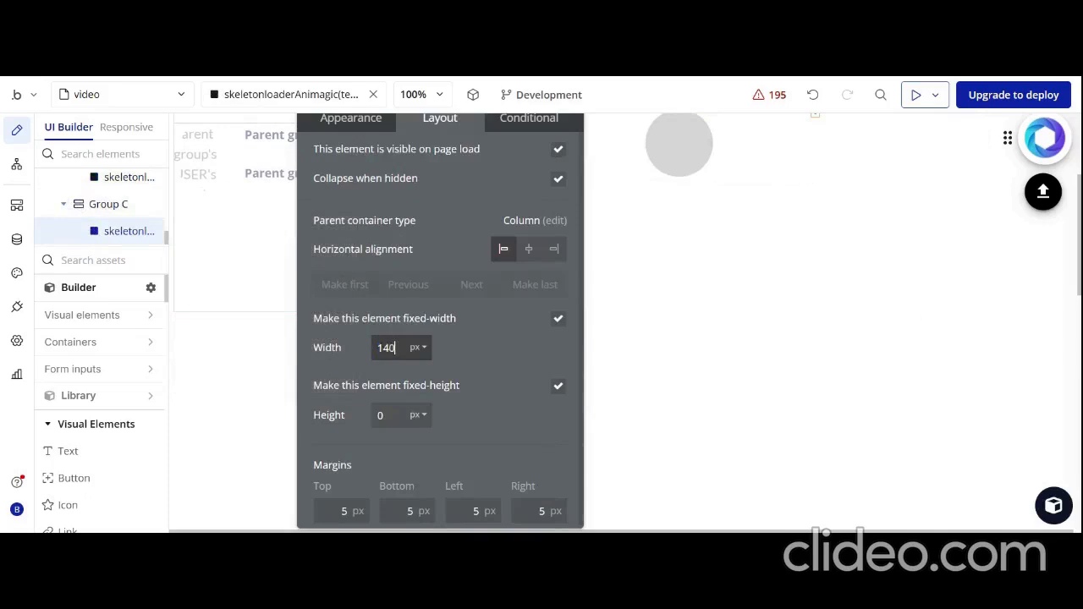
key(Tab)
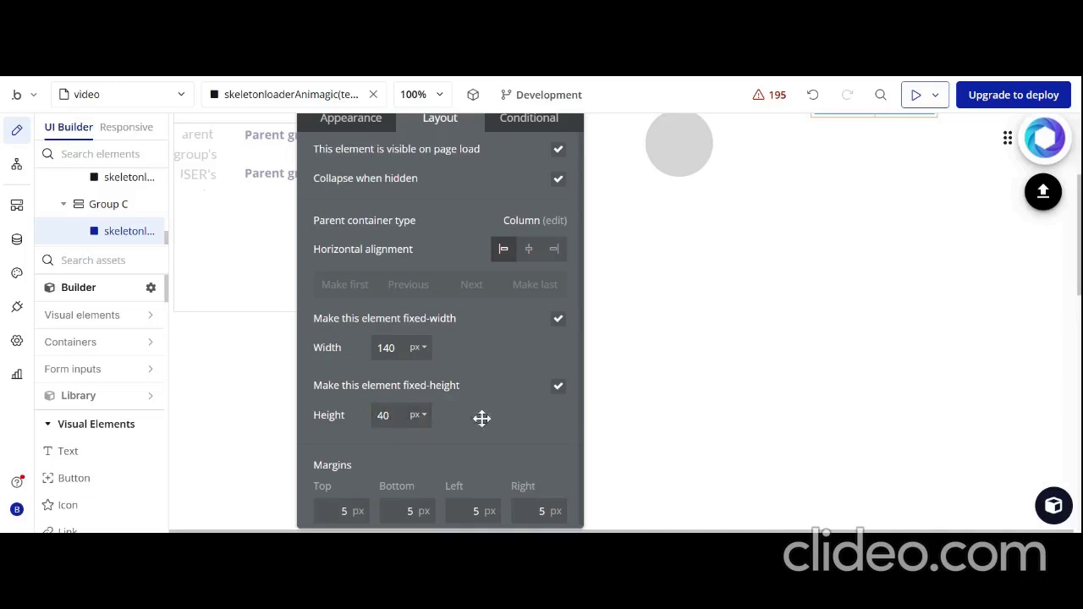
key(BackSpace)
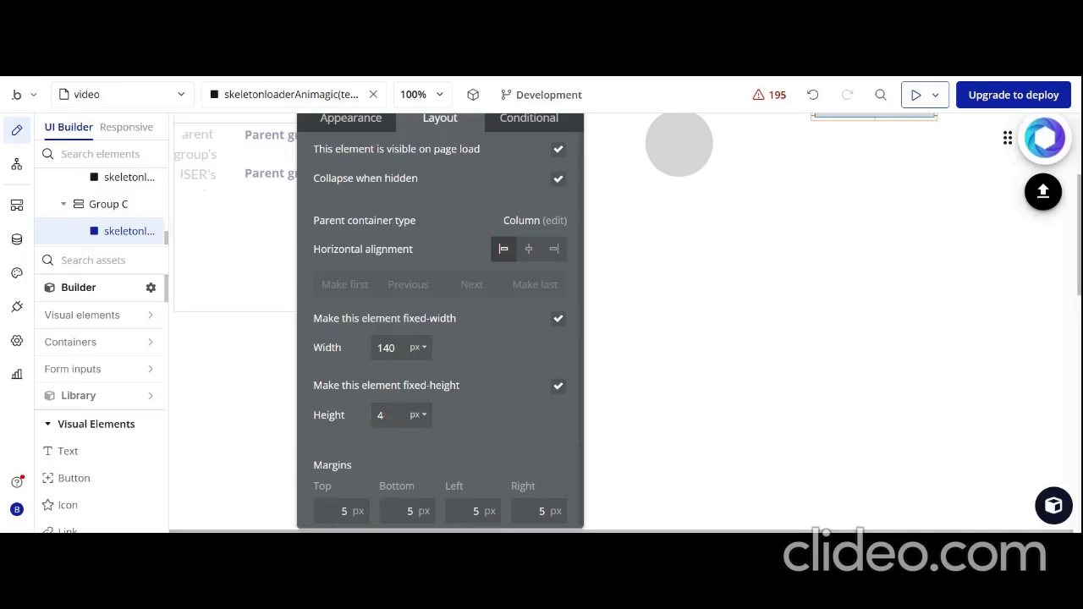
Copy the lower, longer skeleton bar and paste it into the right nested group beneath the short bar
scroll(818, 312, up, 2)
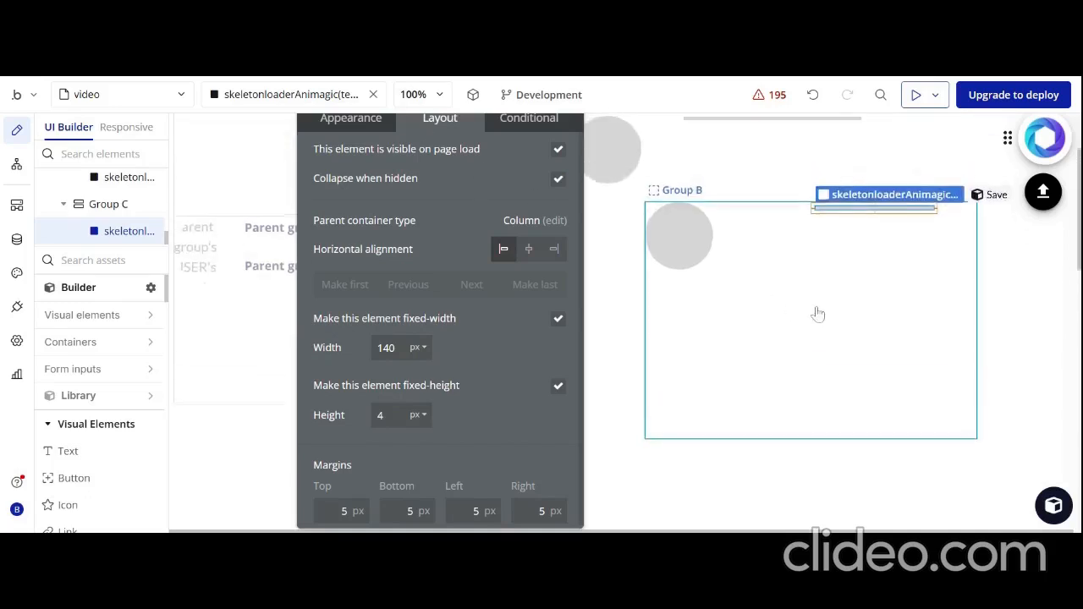
scroll(730, 171, up, 1)
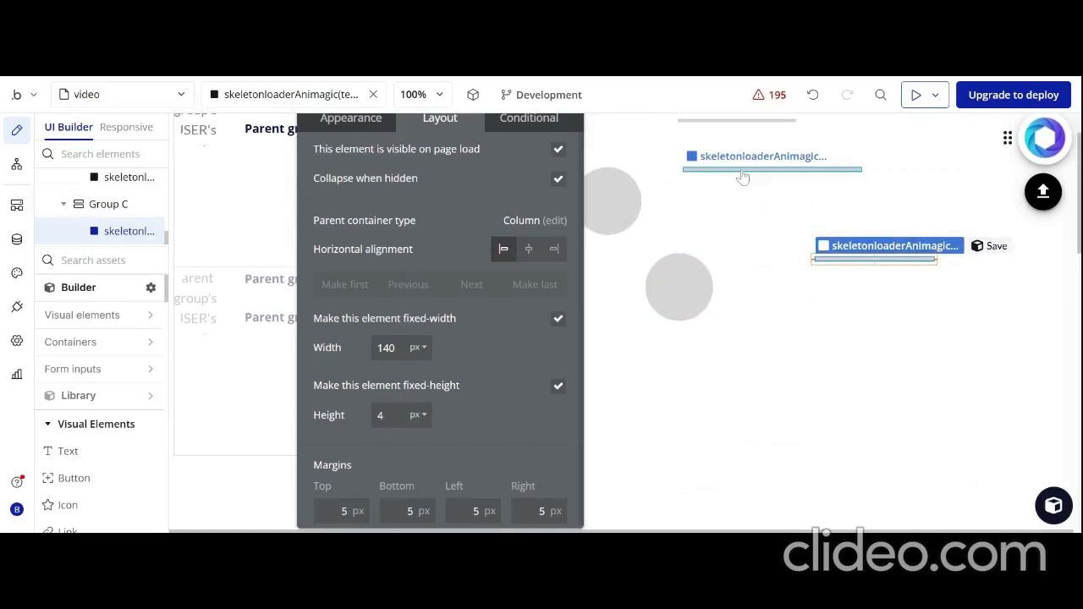
right_click(742, 174)
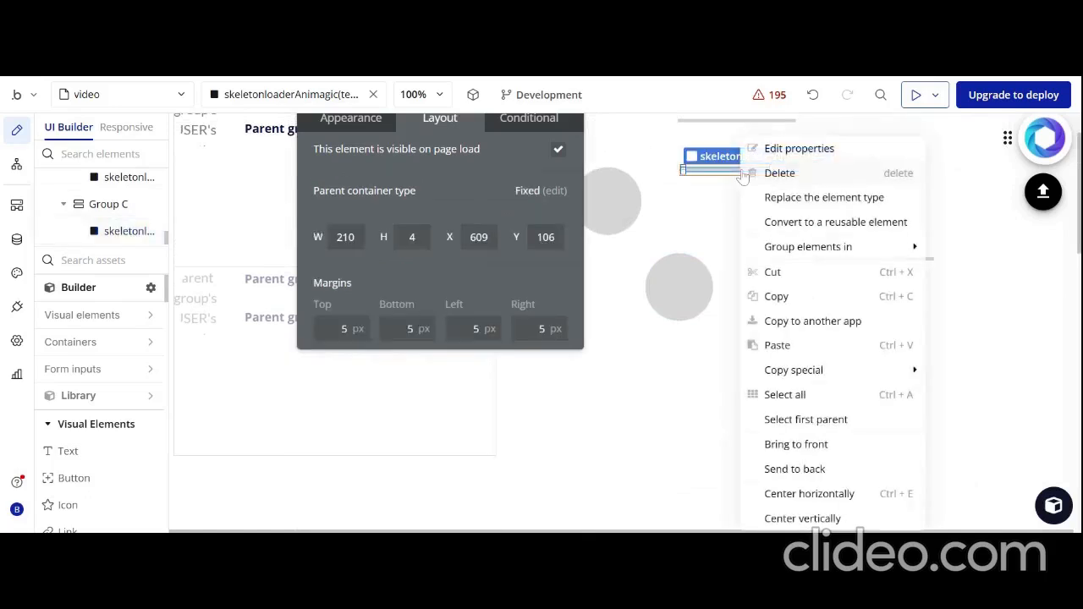
click(793, 298)
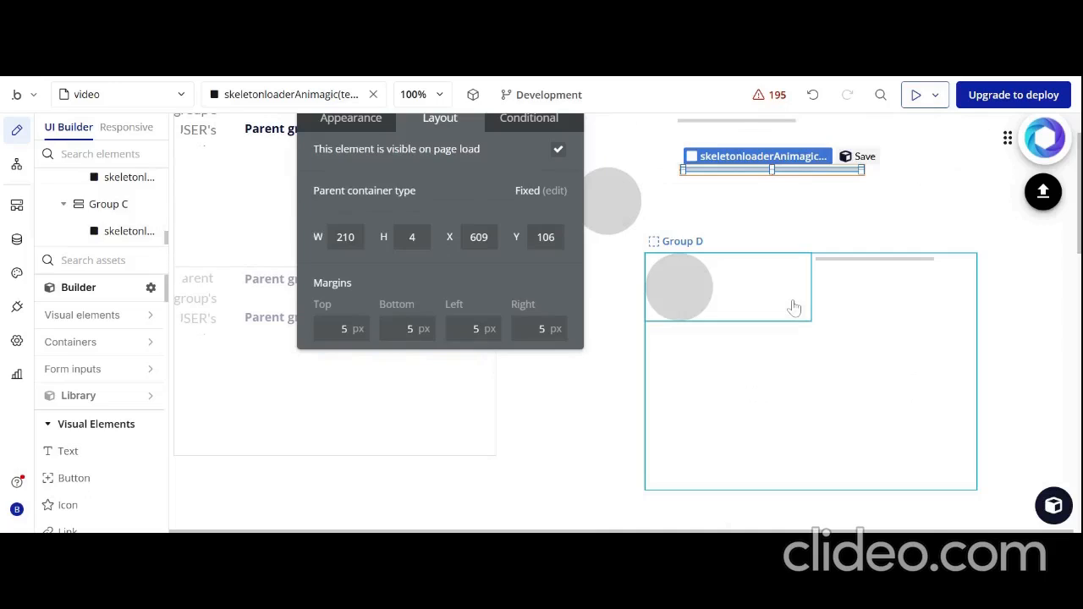
right_click(891, 287)
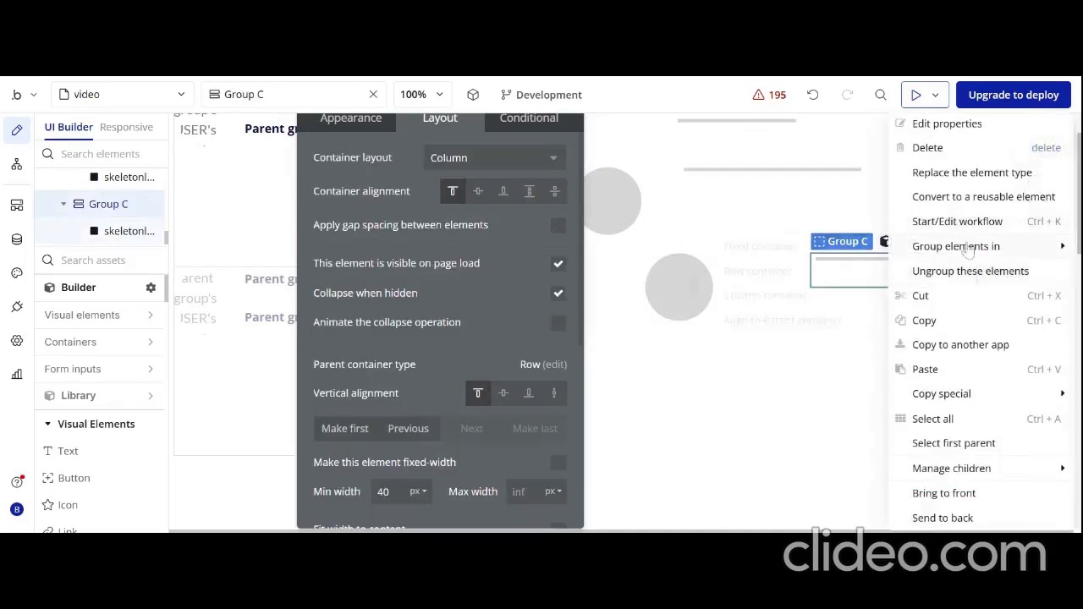
click(925, 370)
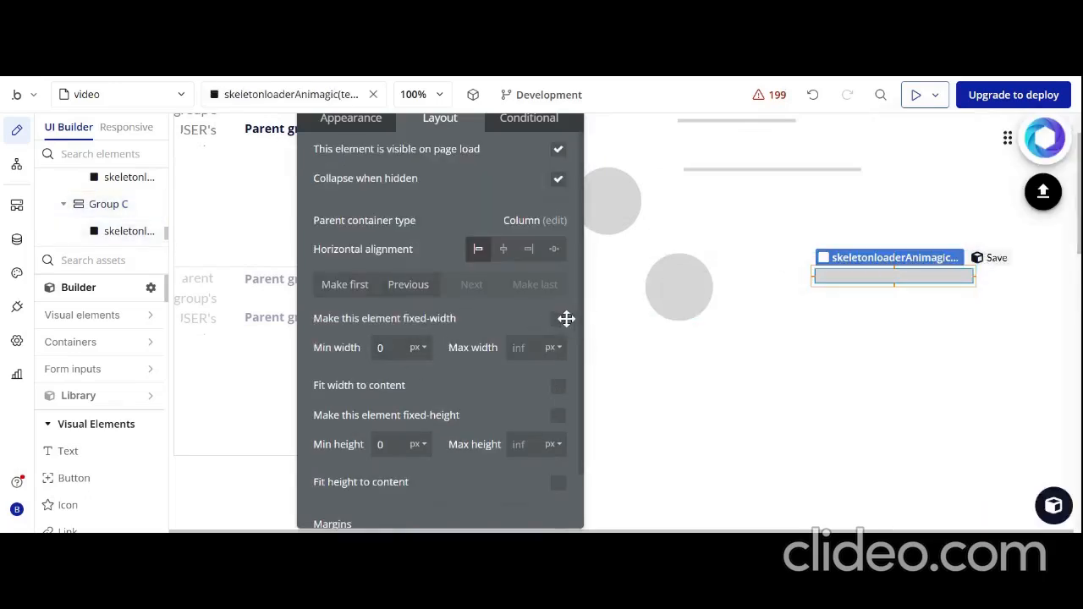
Make the newly pasted lower bar fixed-width and fixed-height, with width 210 px and height 4 px
click(793, 170)
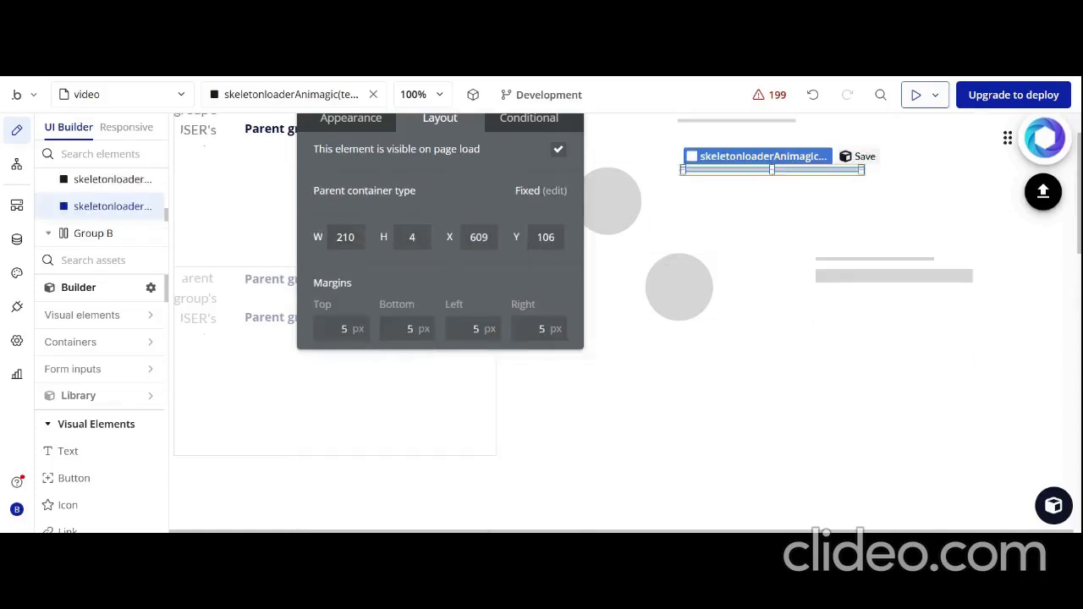
click(856, 279)
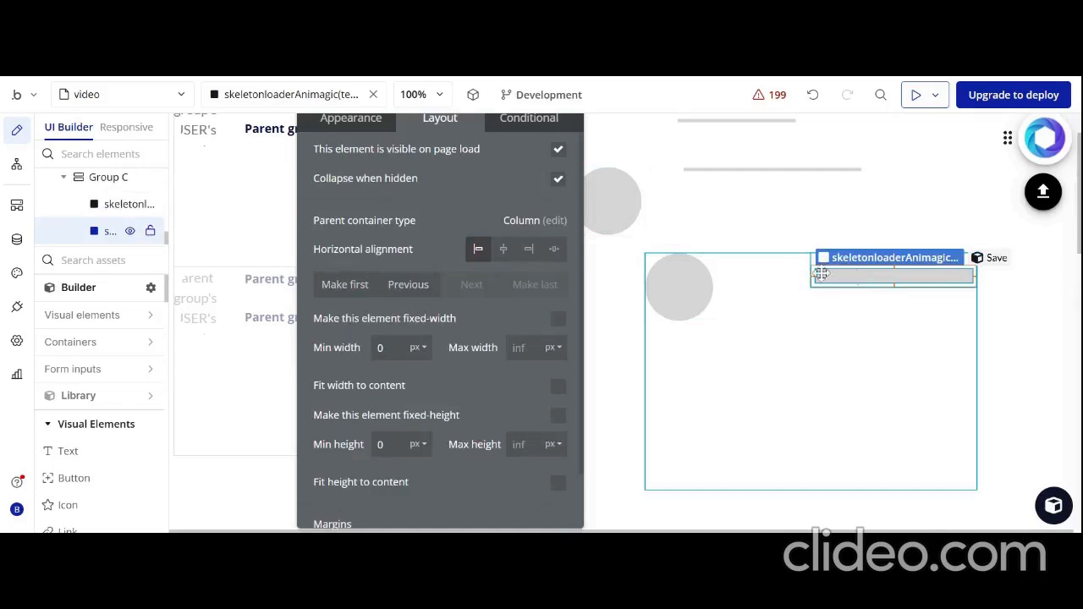
click(559, 319)
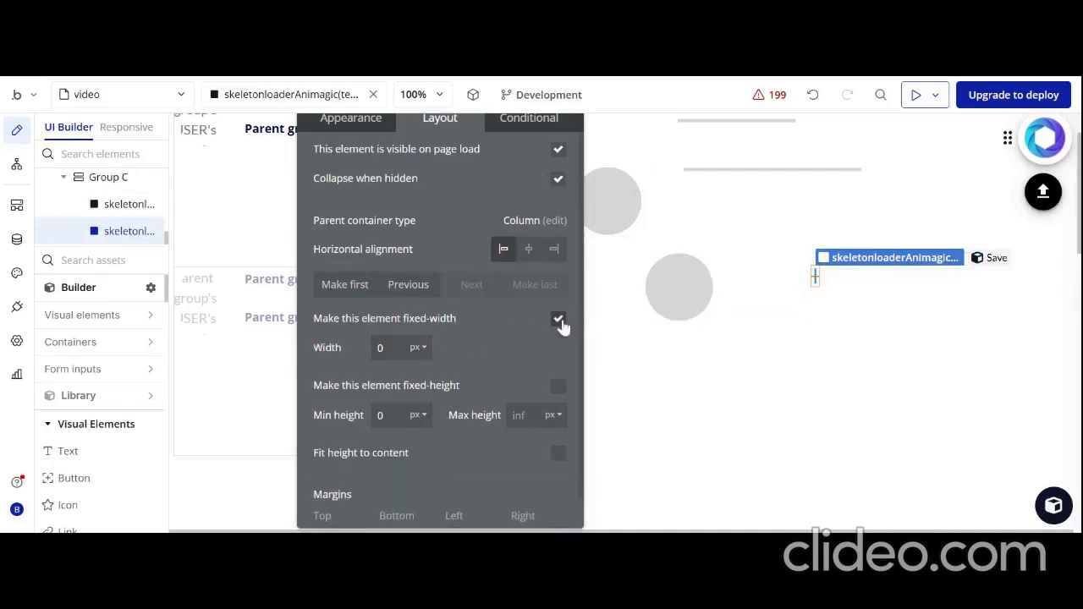
click(558, 387)
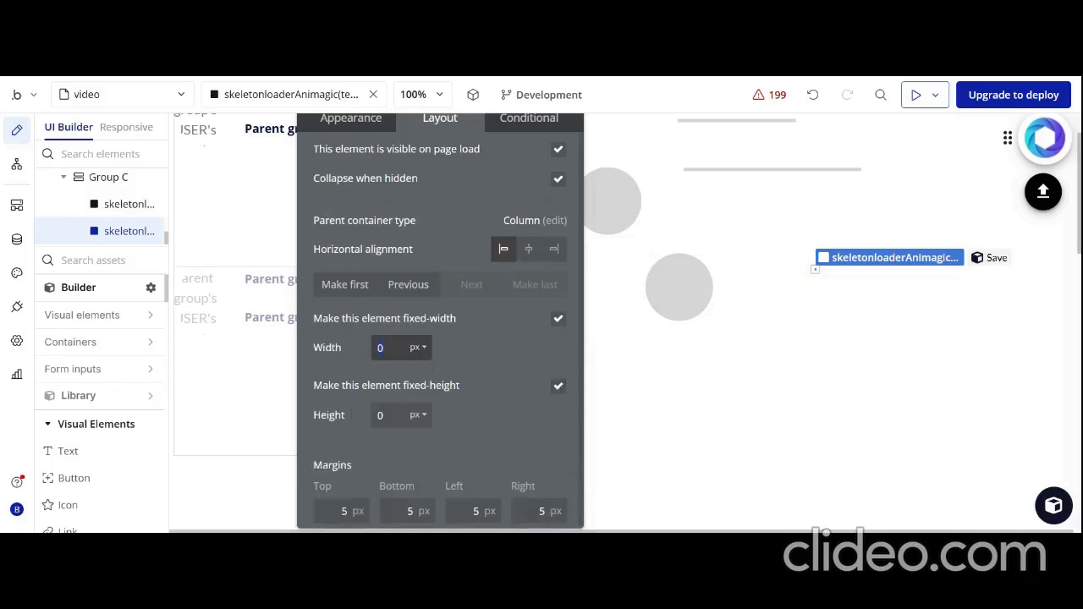
key(Tab)
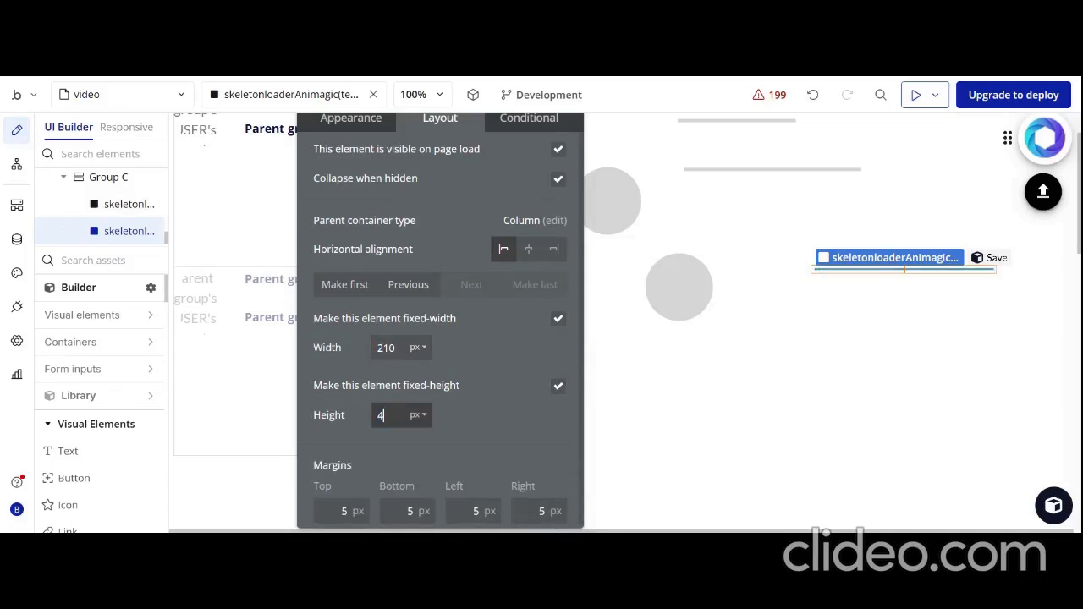
click(450, 421)
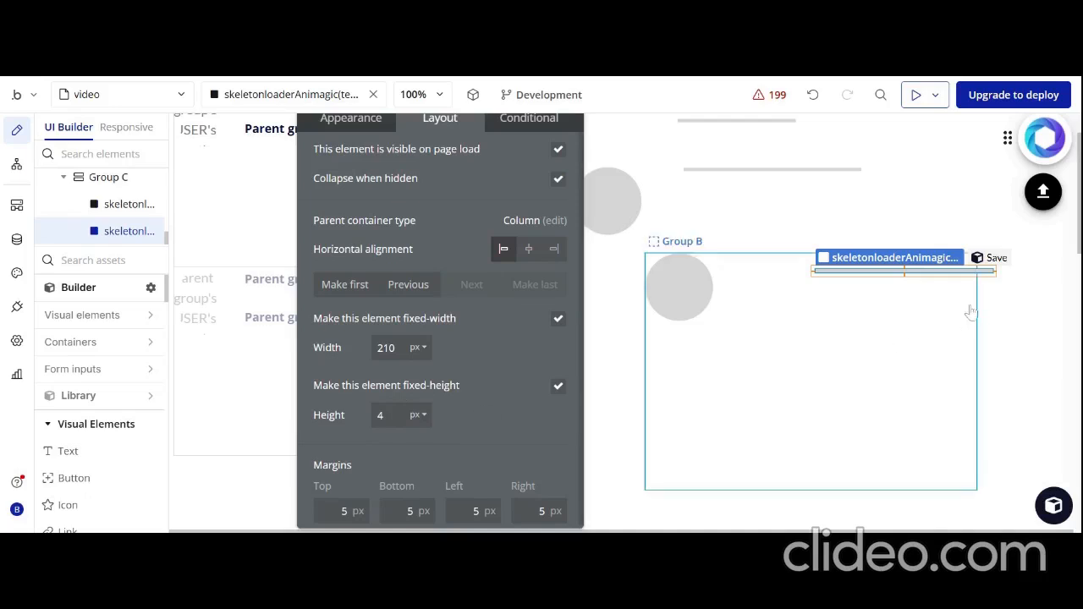
Make the nested group around the circle fit its width to content, leaving its height not fixed
scroll(936, 347, up, 1)
click(889, 258)
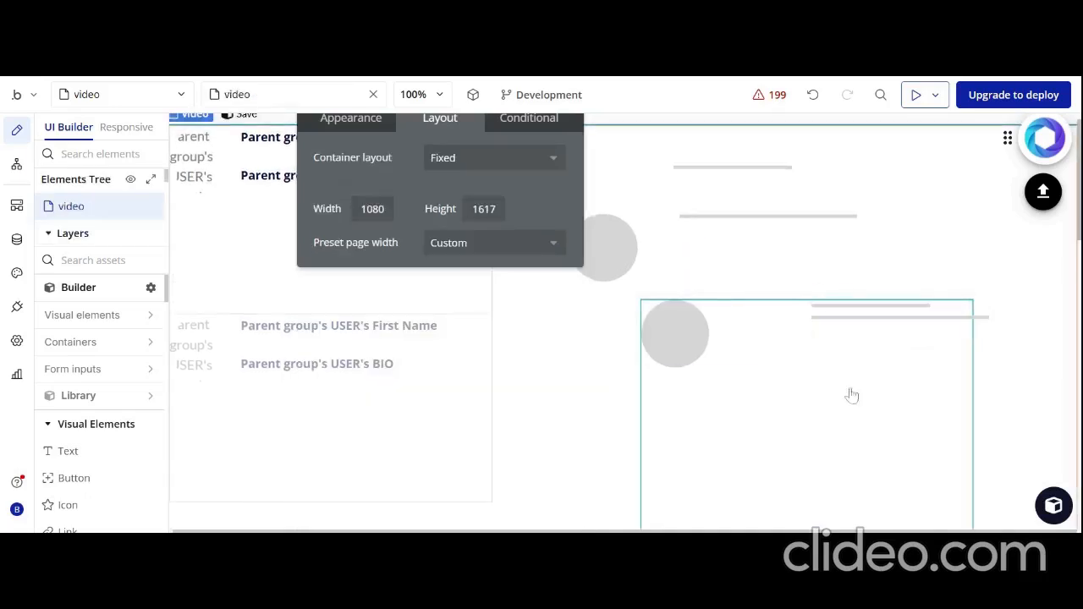
click(807, 444)
click(742, 323)
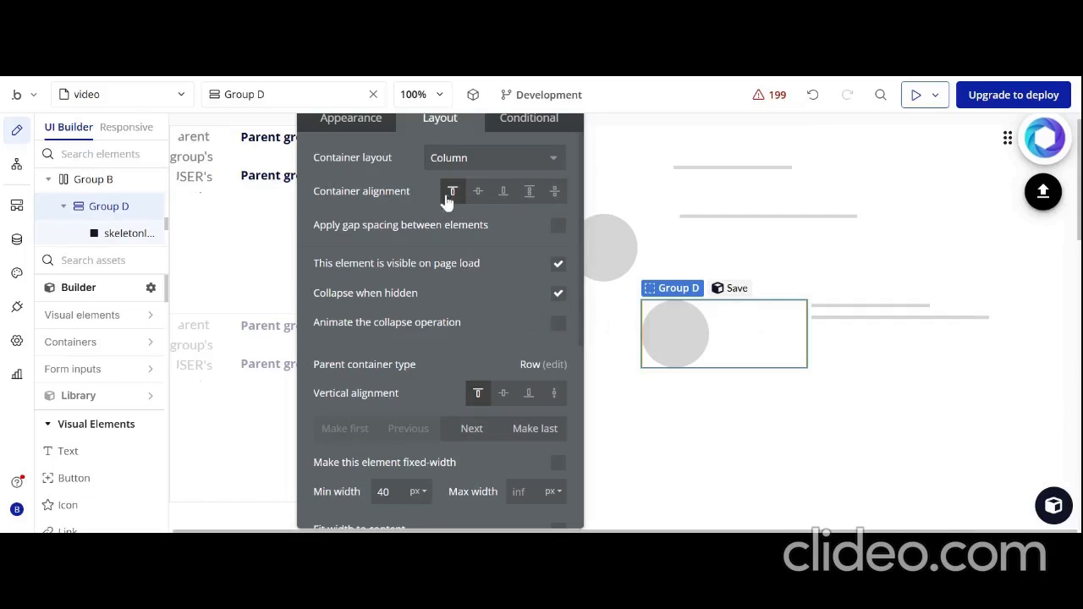
scroll(474, 322, down, 4)
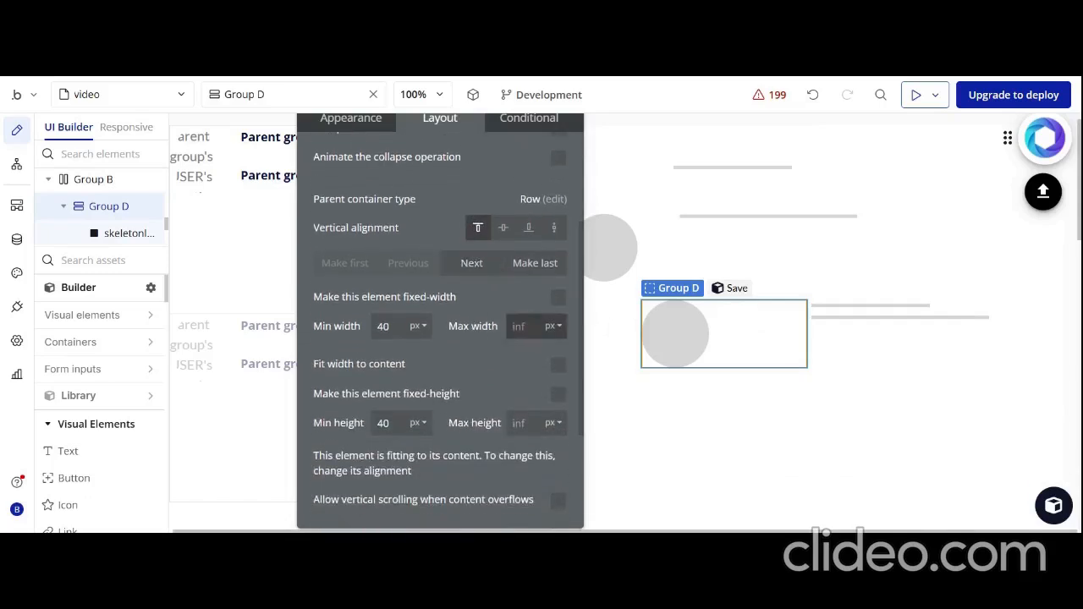
click(558, 365)
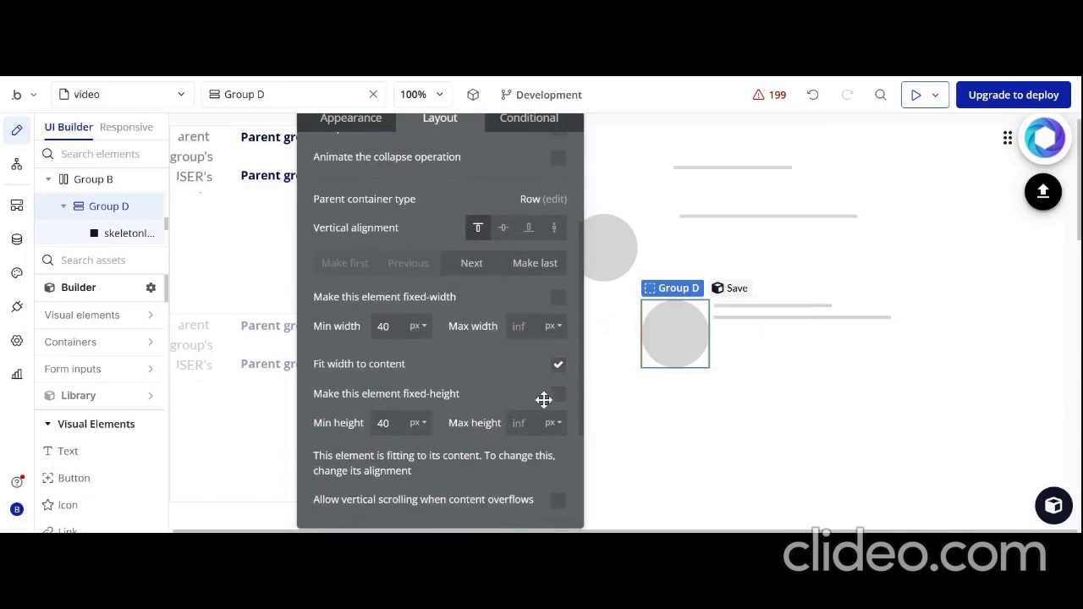
click(558, 398)
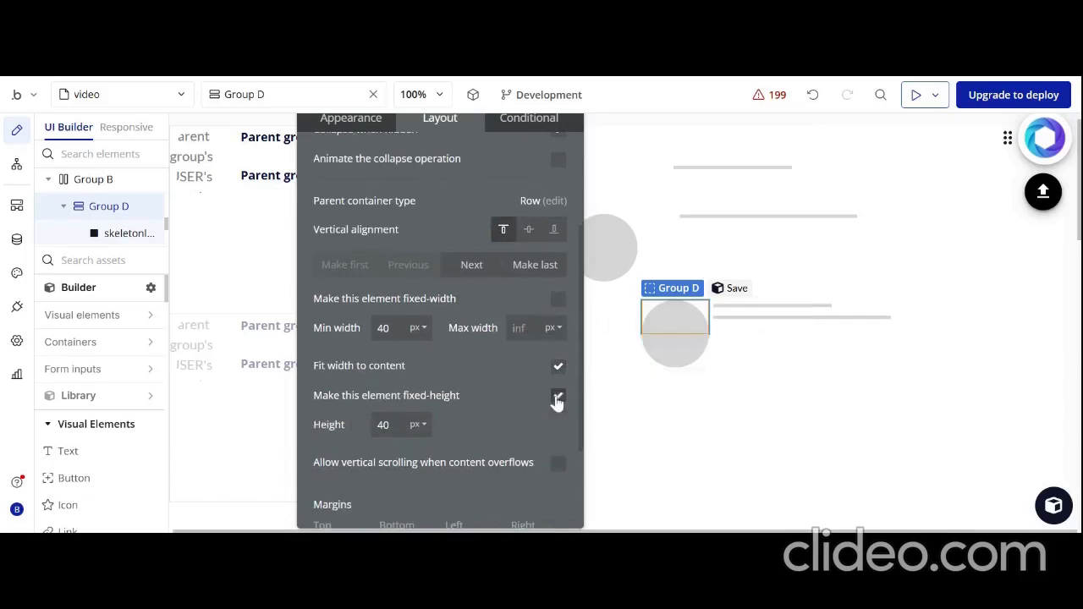
click(557, 397)
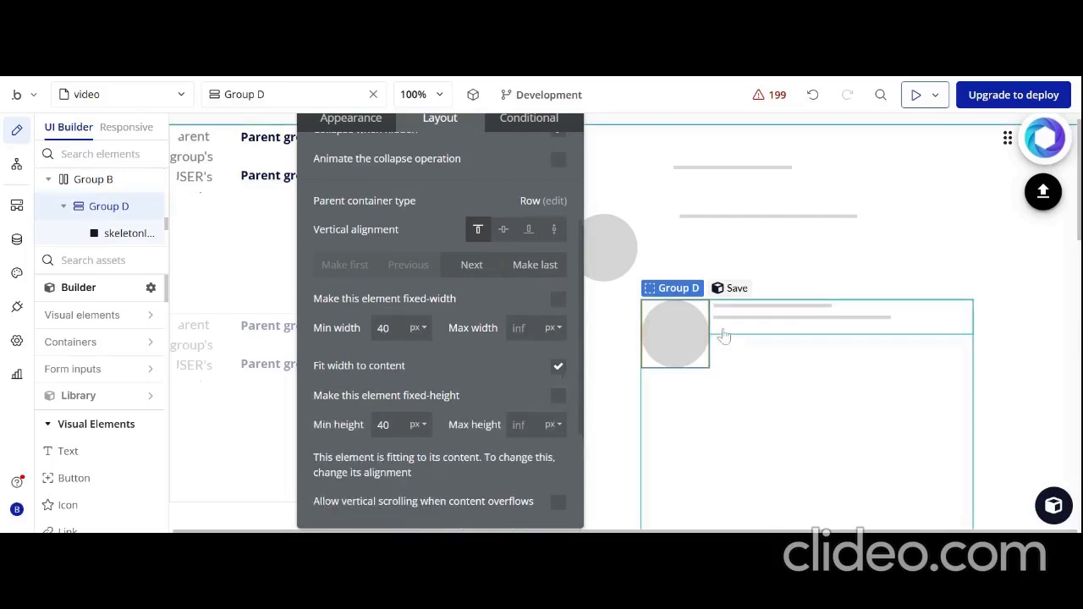
Copy the 210 px wide bar in the right nested group and paste it twice into that same group
right_click(777, 326)
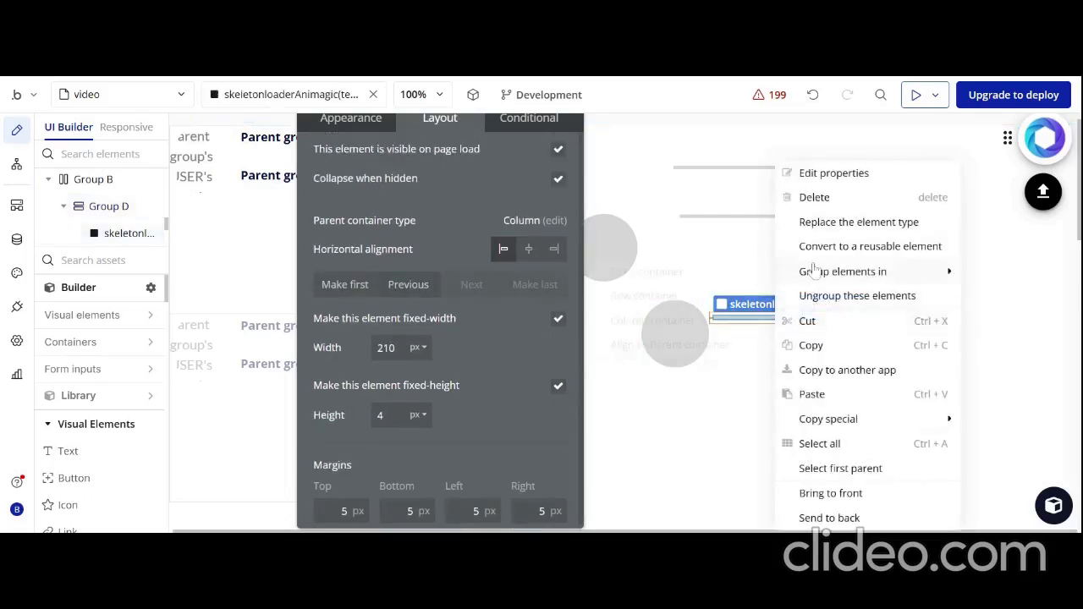
click(820, 356)
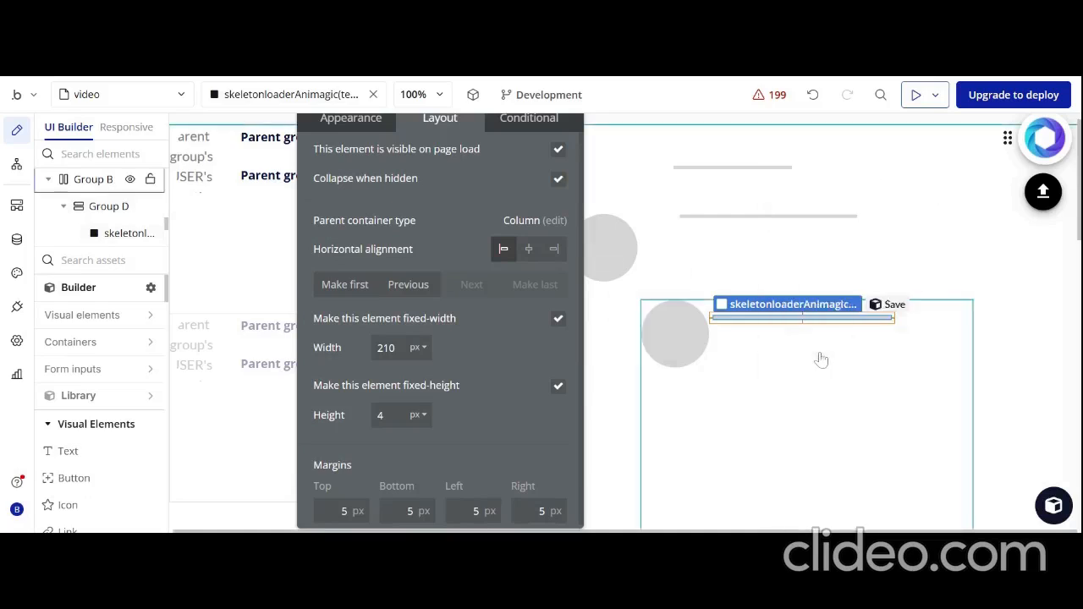
right_click(914, 332)
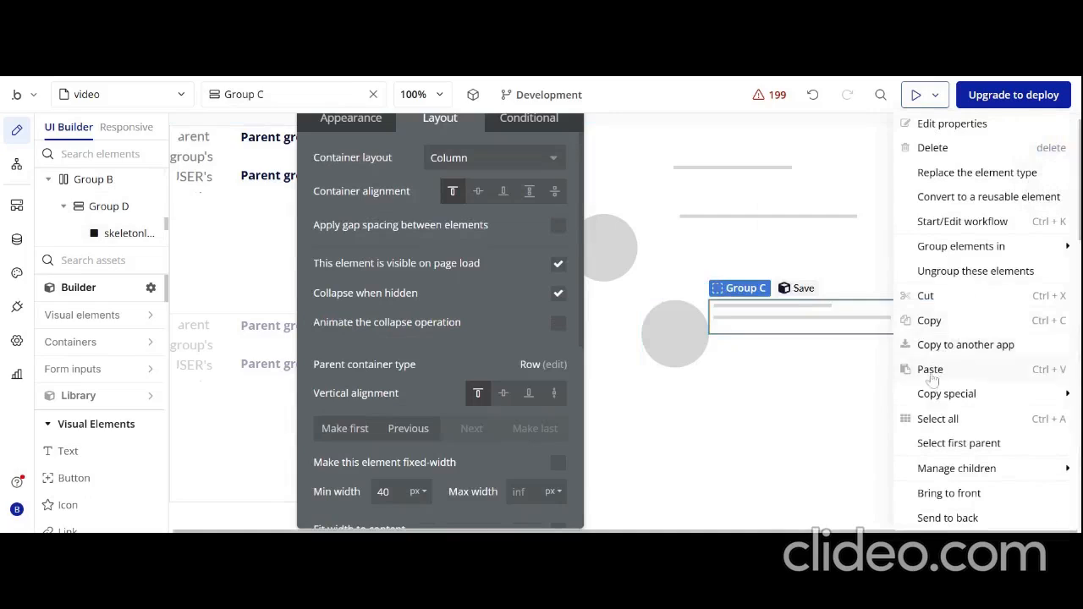
click(930, 370)
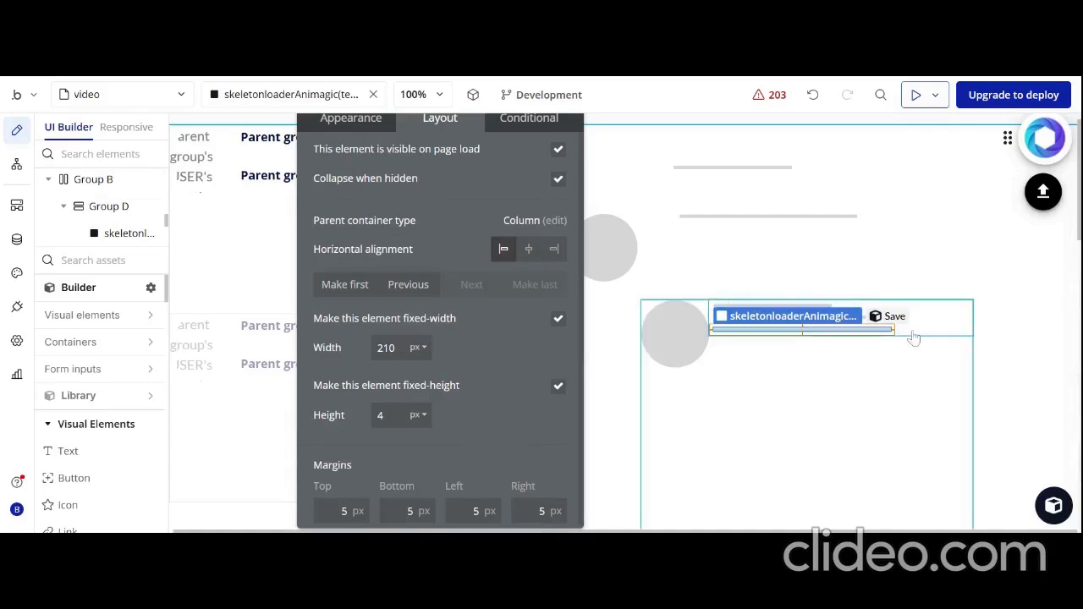
right_click(915, 337)
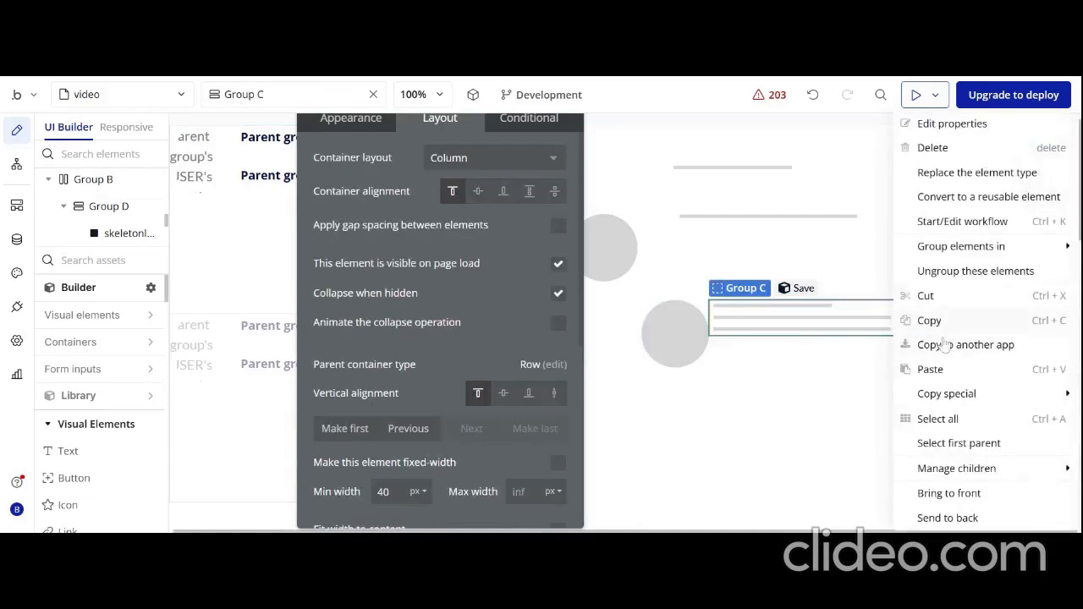
click(931, 369)
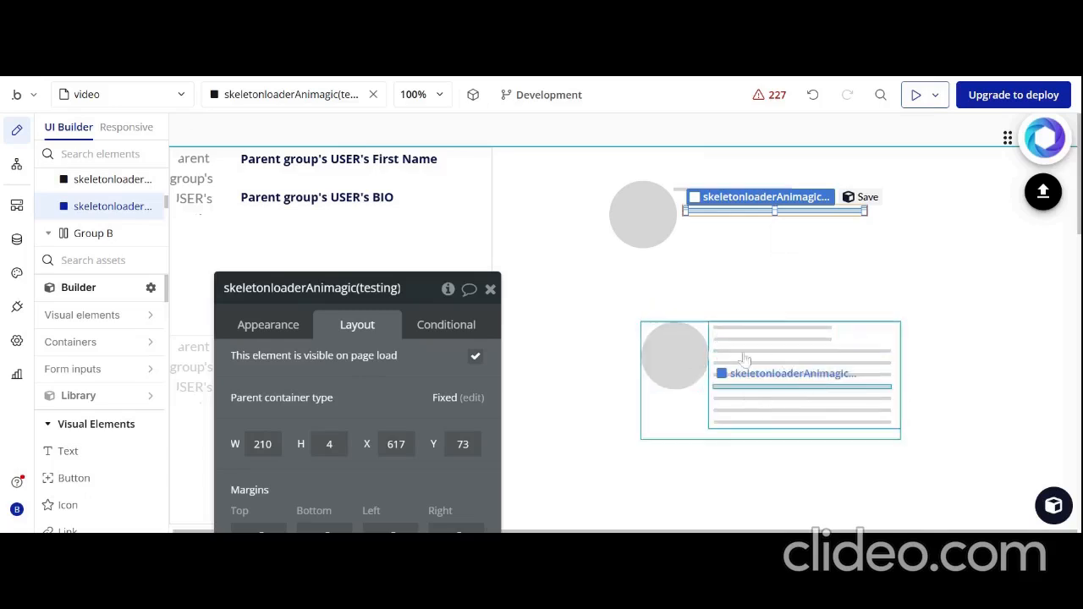
Delete the three loose skeleton elements above the grouped placeholder: the circle, the short bar and the long bar
right_click(648, 231)
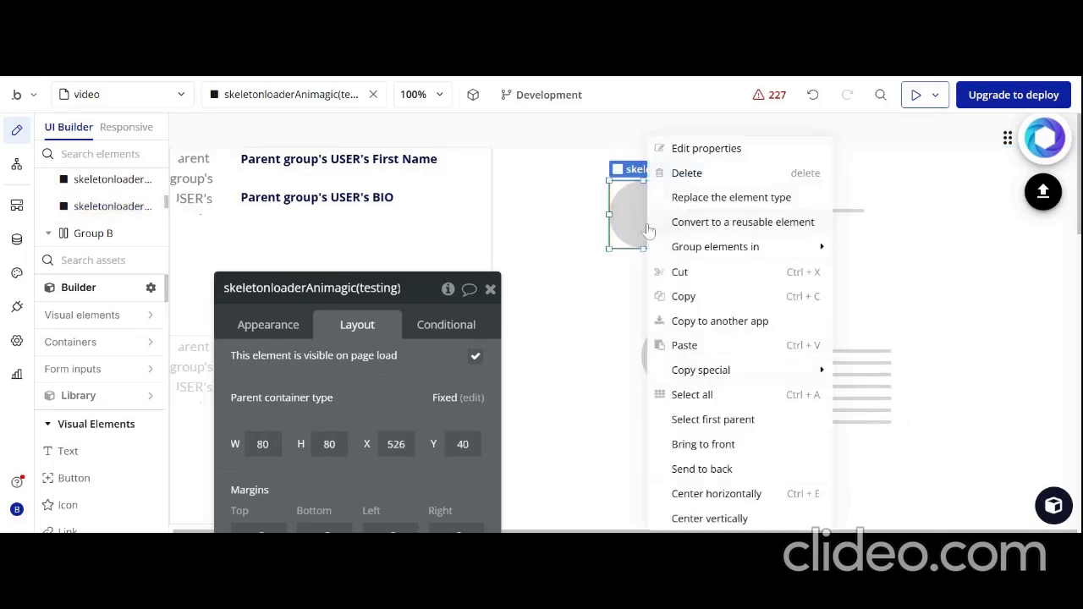
click(687, 173)
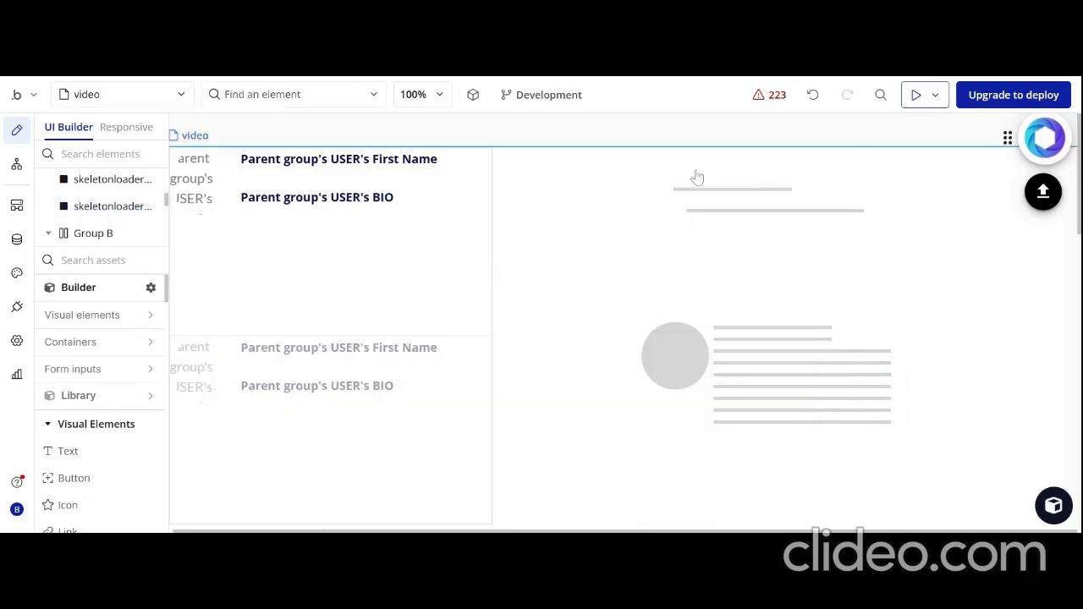
right_click(738, 197)
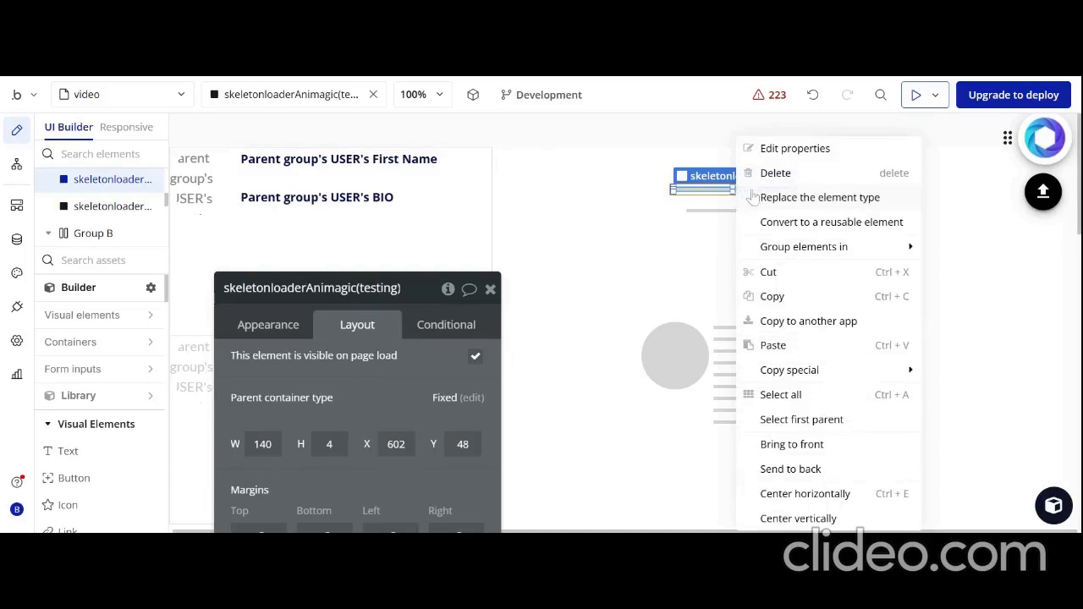
click(775, 176)
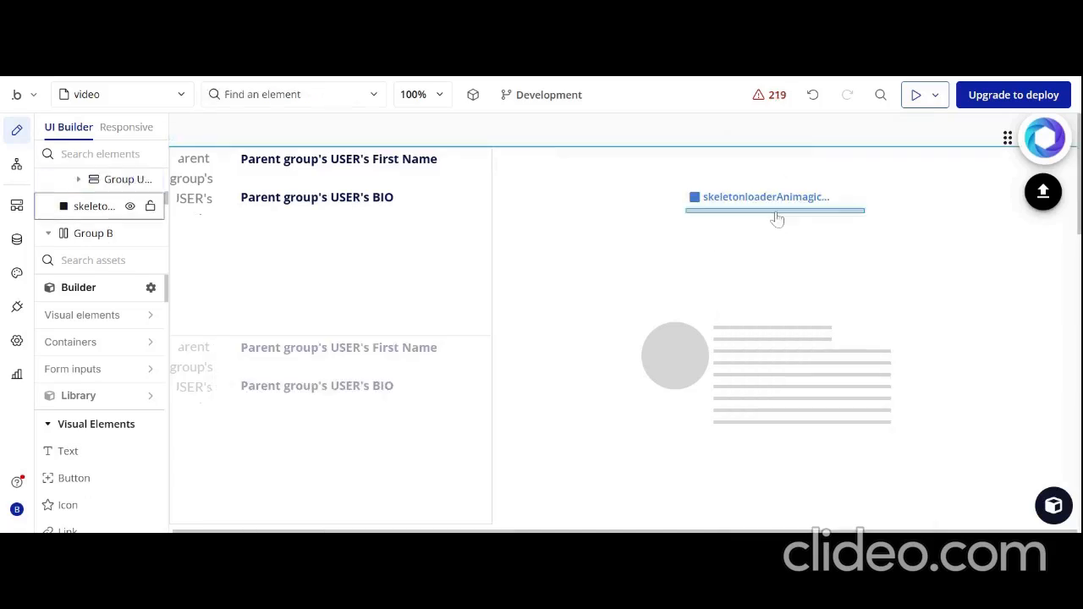
right_click(777, 217)
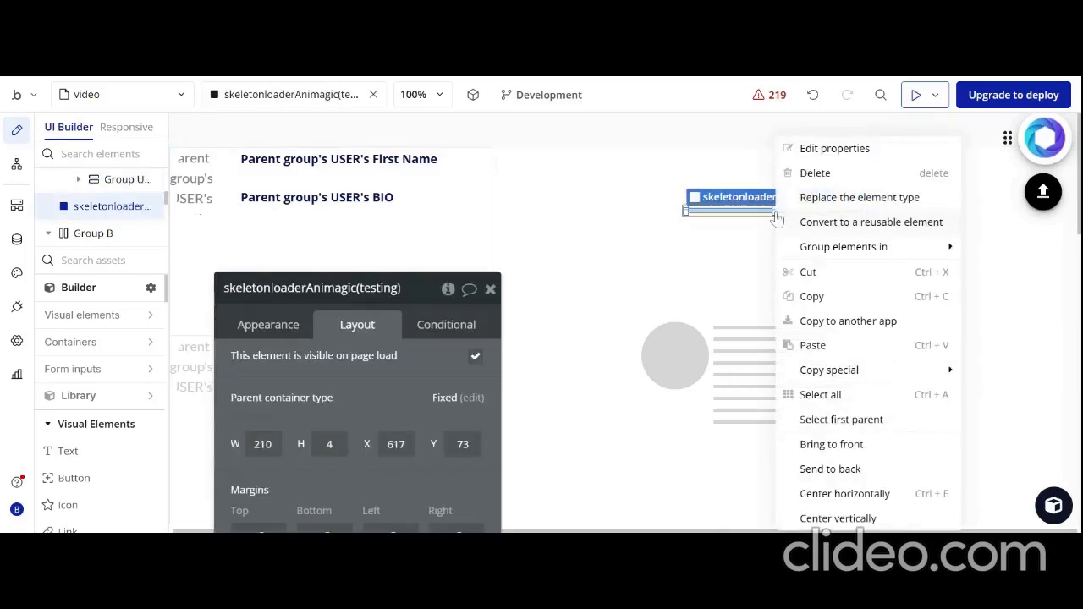
click(815, 173)
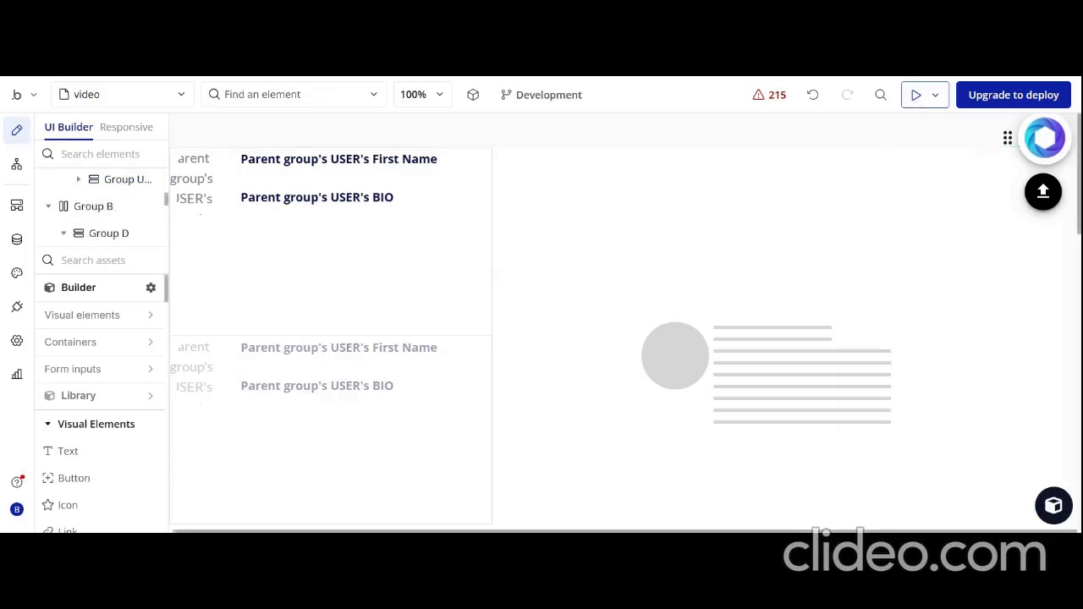
Reload the running page preview to check the grouped skeleton placeholder's animation, and return to the editor
key(ctrl+Tab)
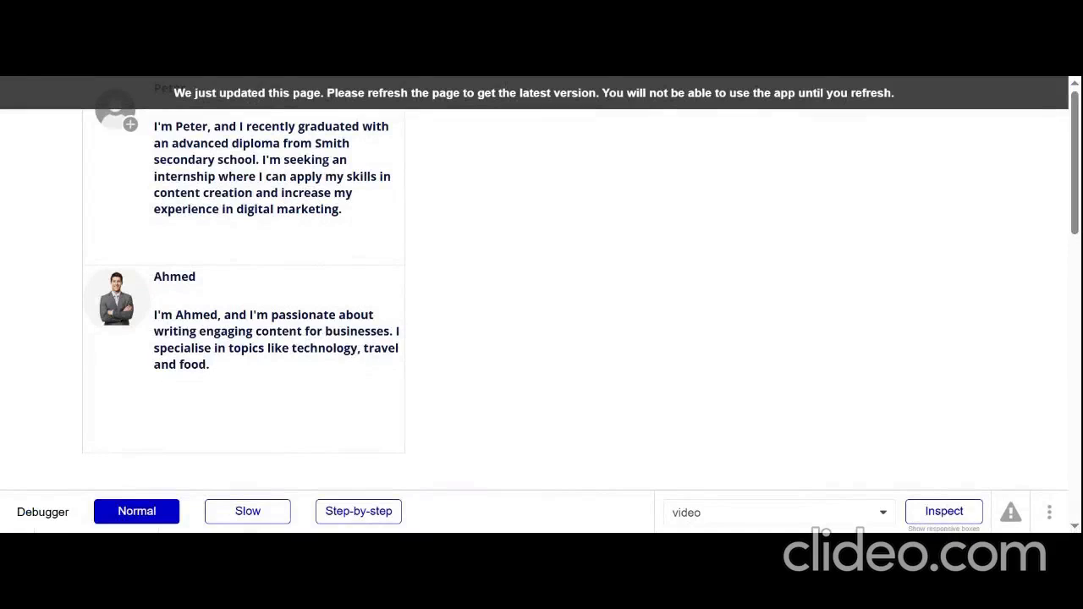
key(F5)
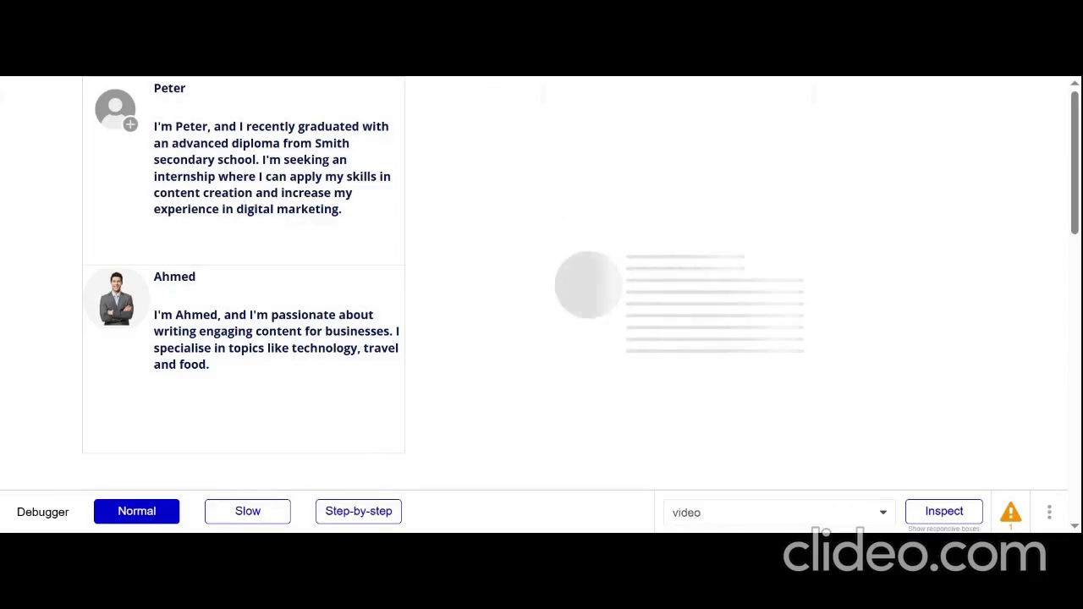
click(474, 33)
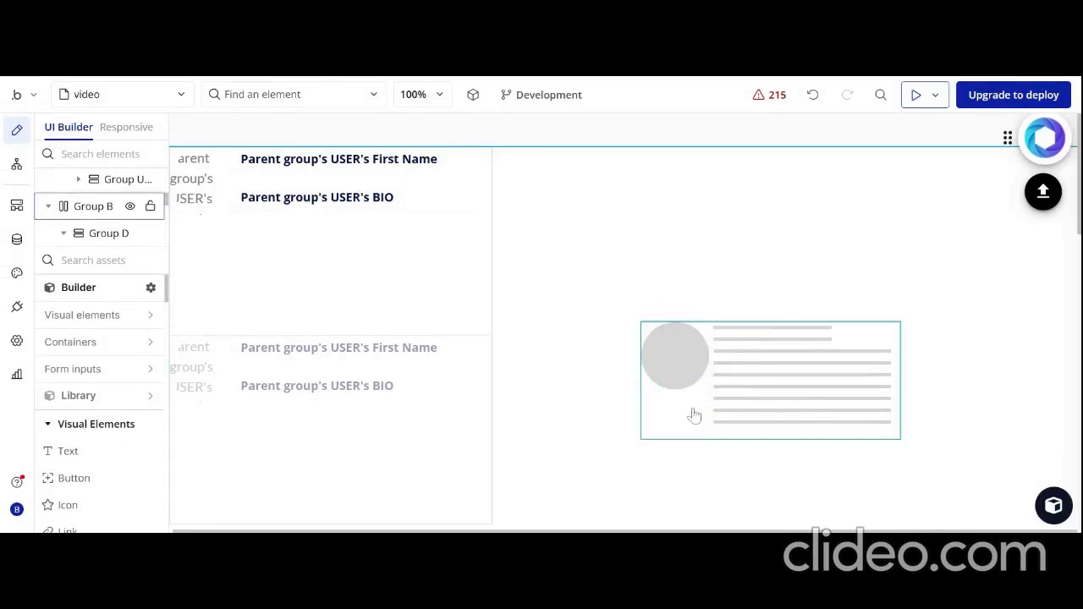
Copy the skeleton placeholder group, Group B, and paste it into RepeatingGroup USER
scroll(84, 212, up, 3)
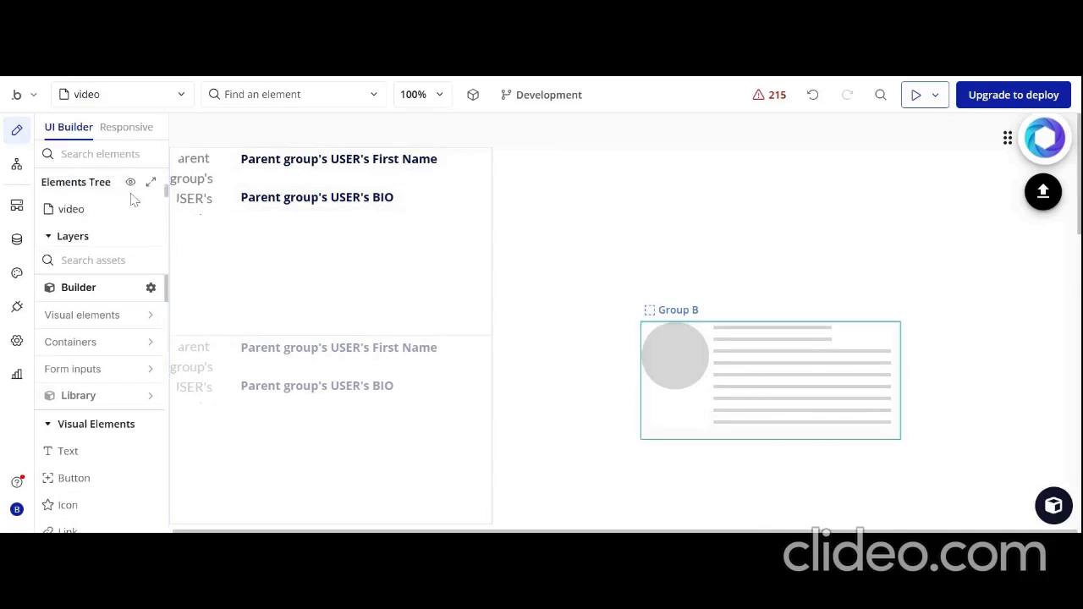
scroll(134, 202, down, 1)
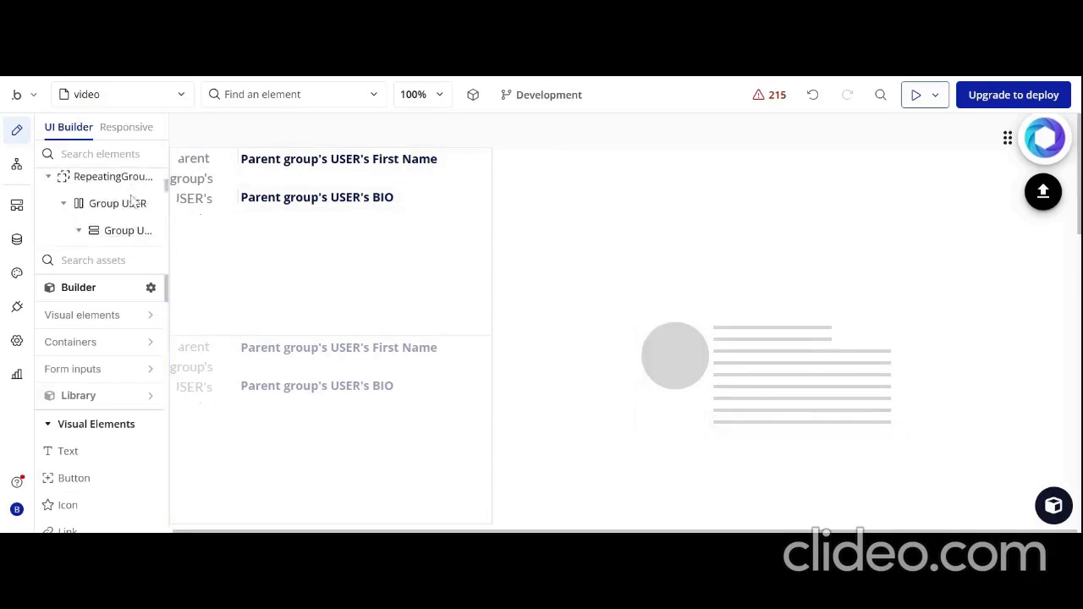
click(68, 203)
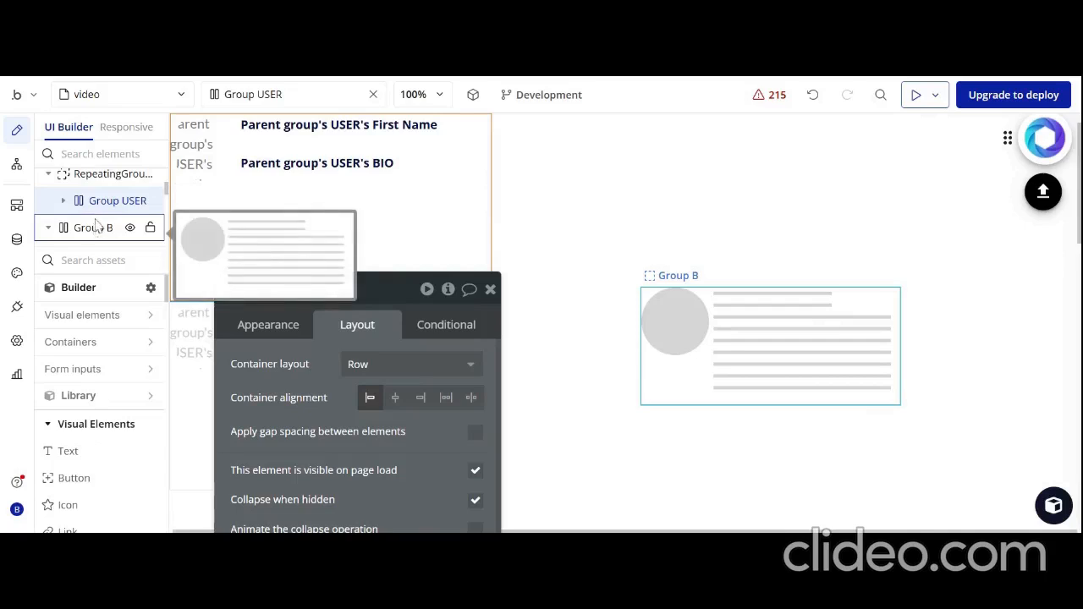
right_click(91, 228)
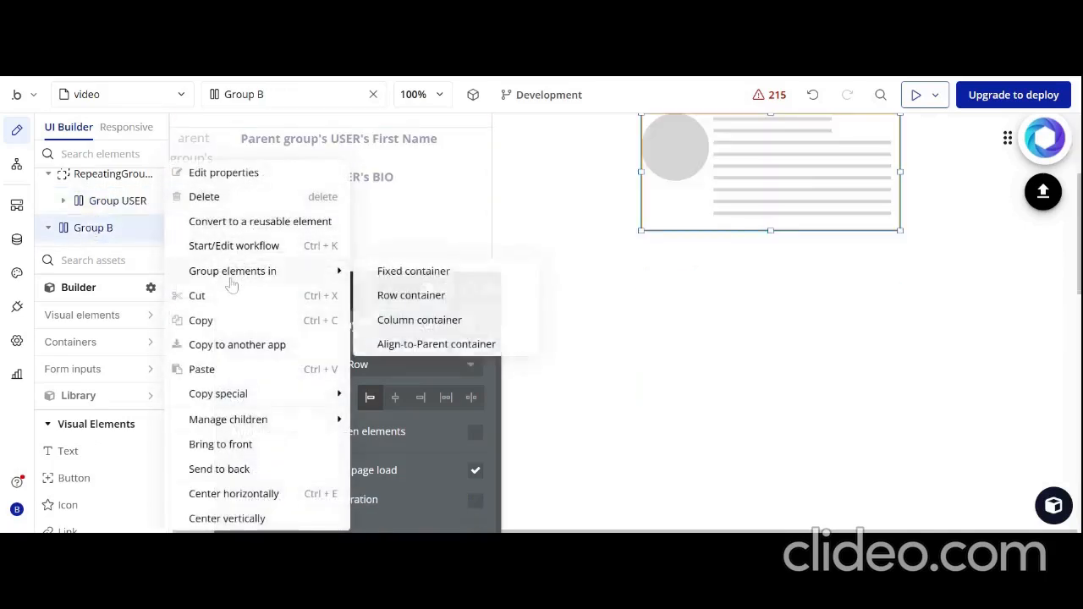
click(218, 326)
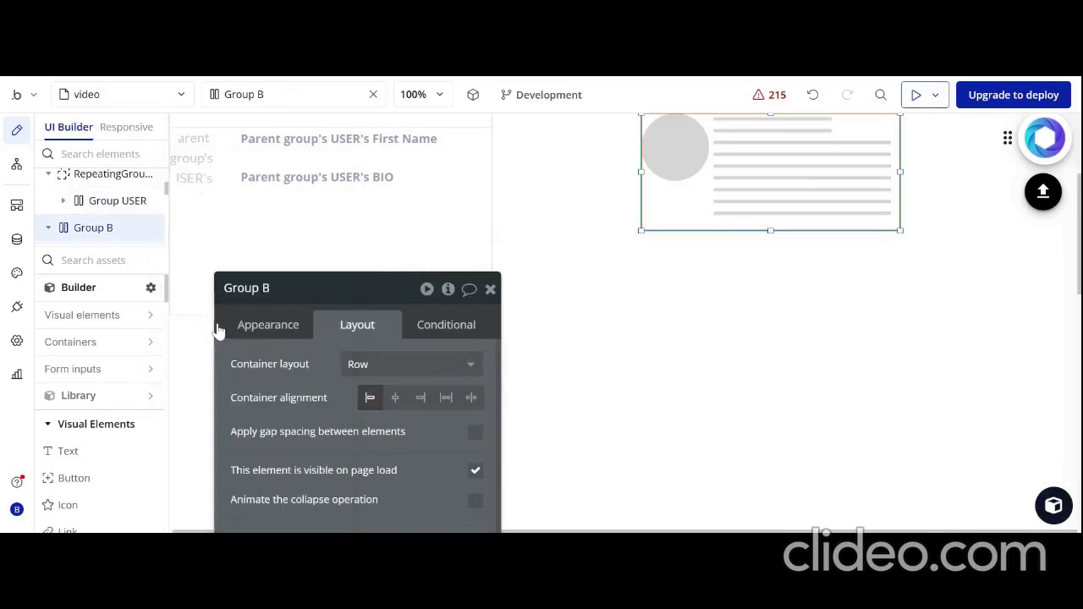
click(113, 179)
right_click(112, 181)
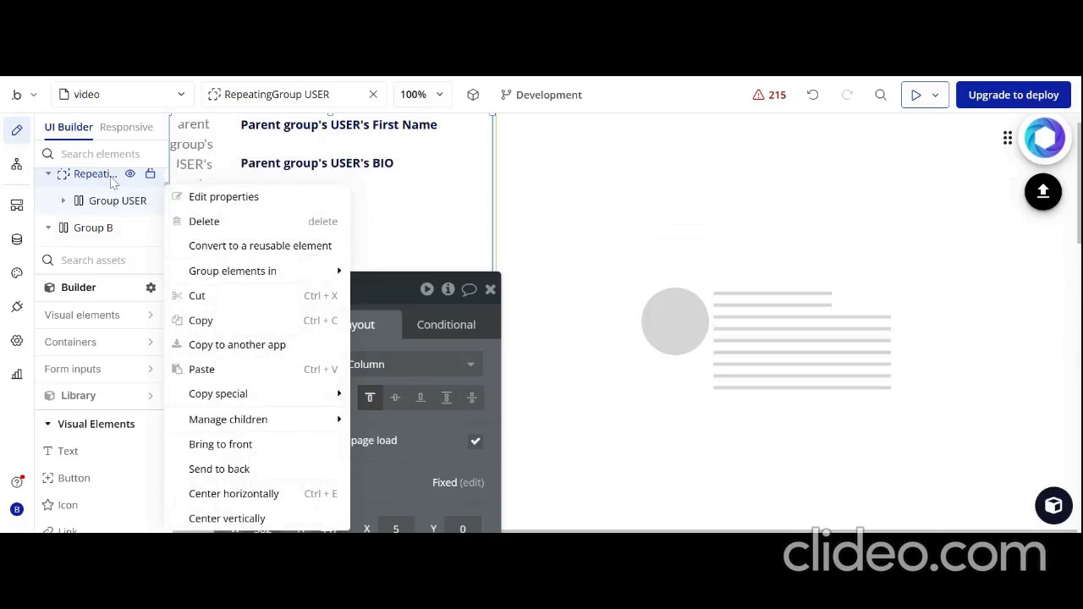
click(203, 370)
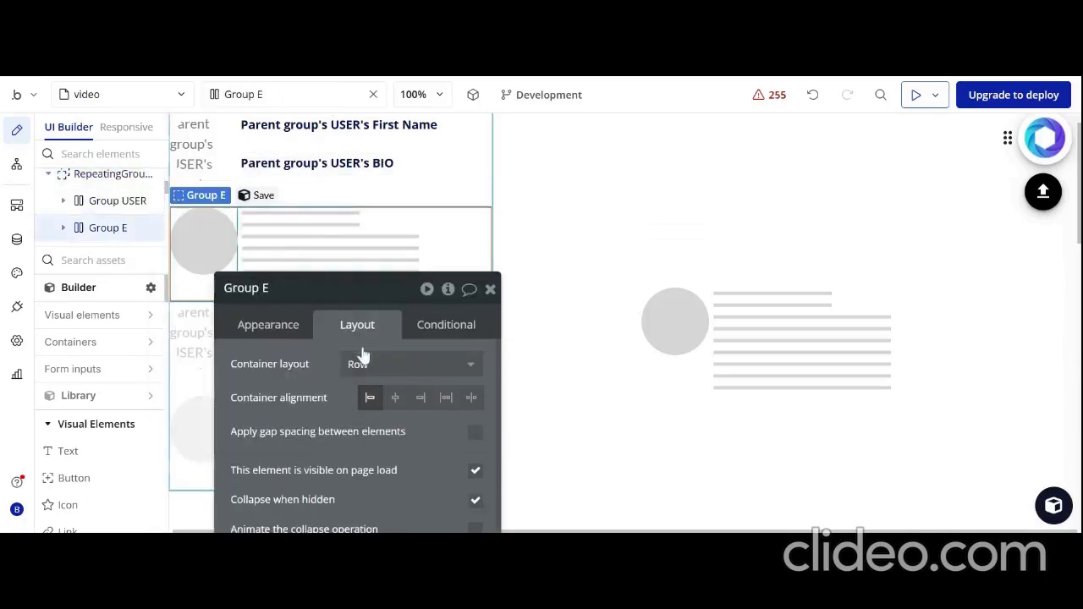
Make the pasted skeleton group the first element in the repeating group's cell, ahead of Group USER, and uncover the cell
drag(327, 309, 348, 192)
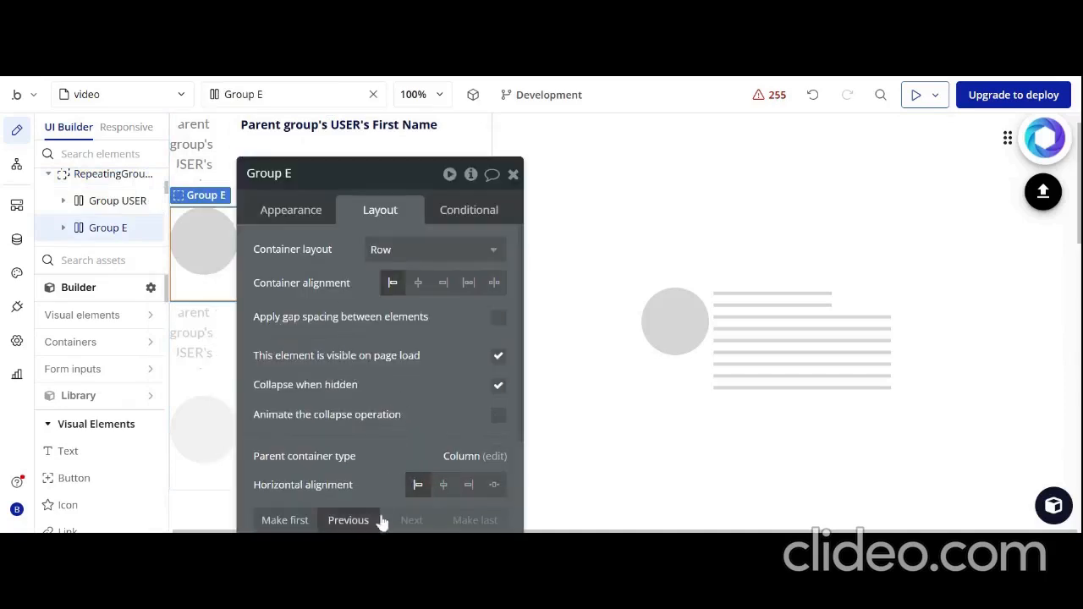
click(300, 522)
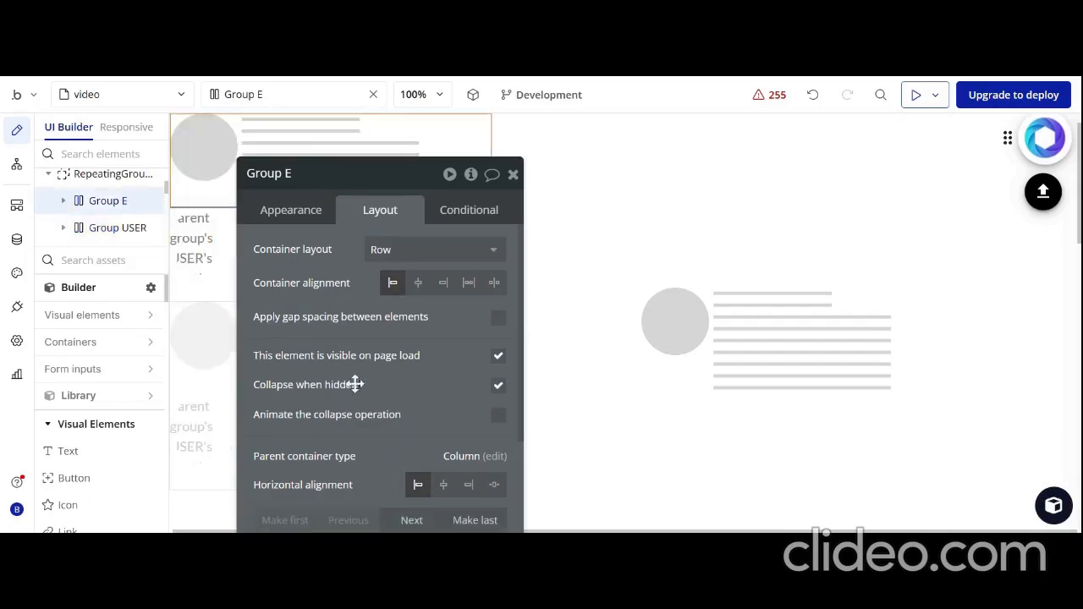
drag(394, 387, 662, 447)
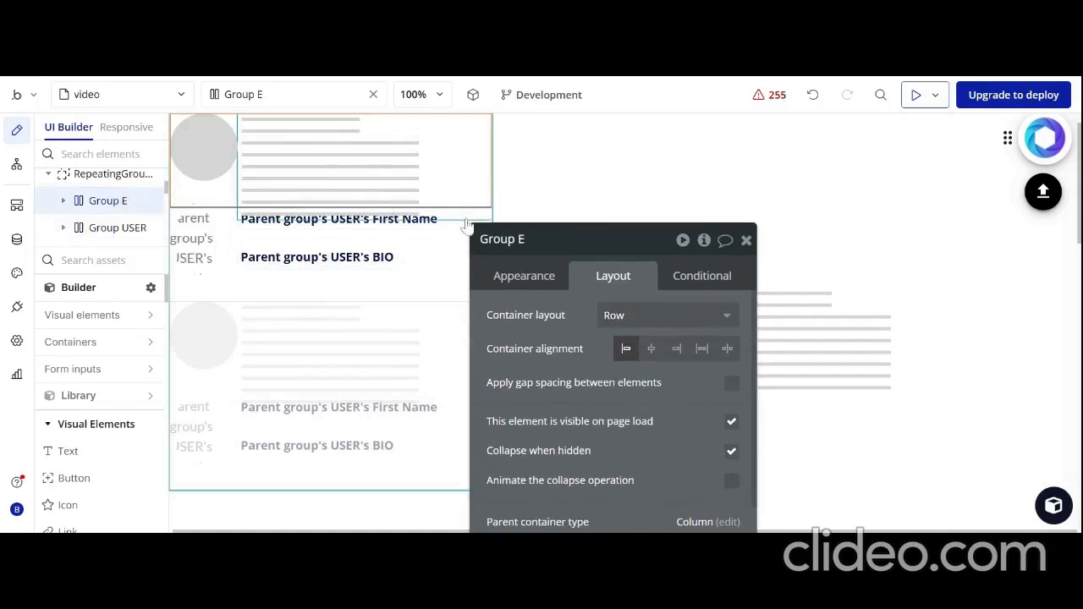
Select the outer row group, Group E, that holds the skeleton circle and bars inside RepeatingGroup USER
click(471, 192)
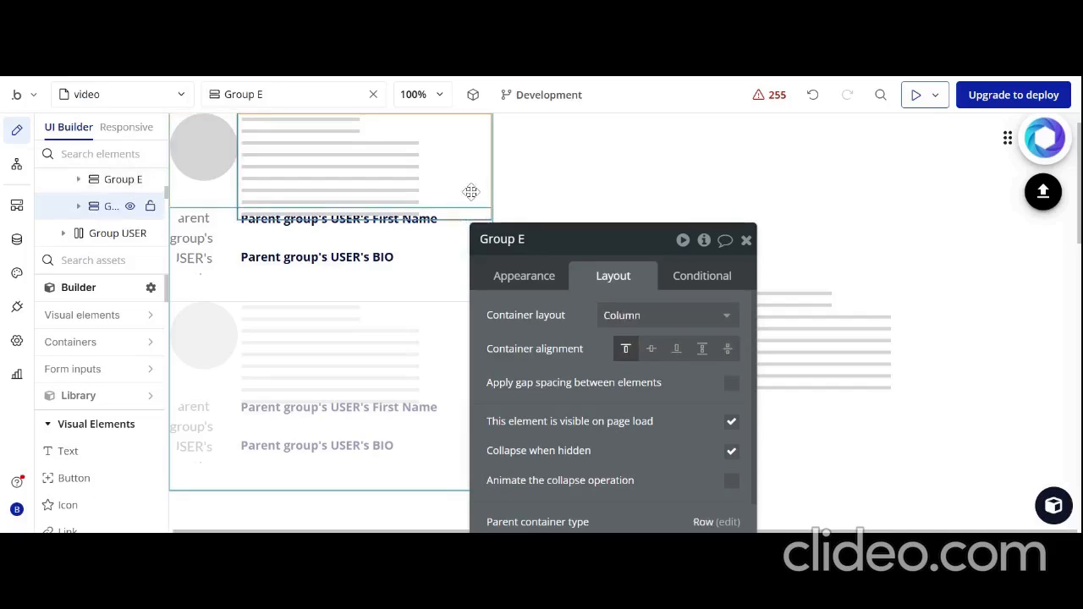
scroll(65, 204, up, 2)
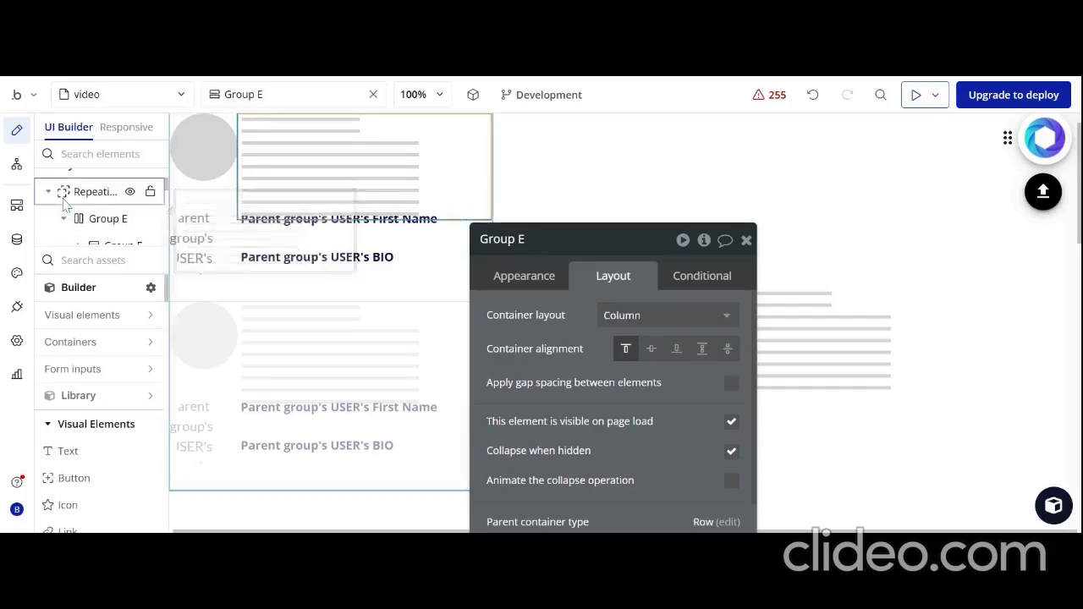
scroll(66, 205, down, 1)
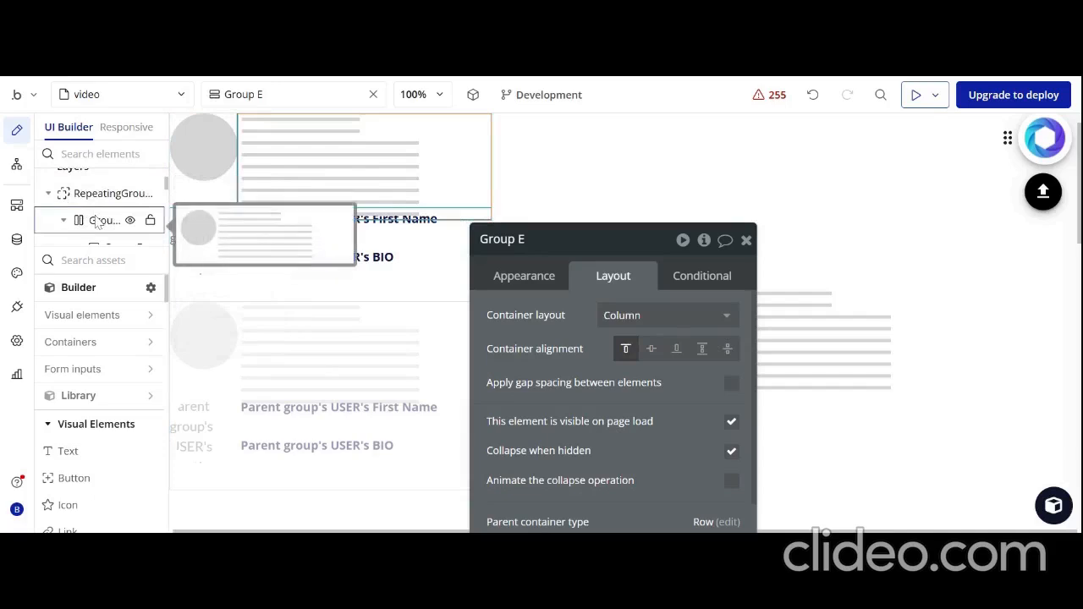
click(96, 221)
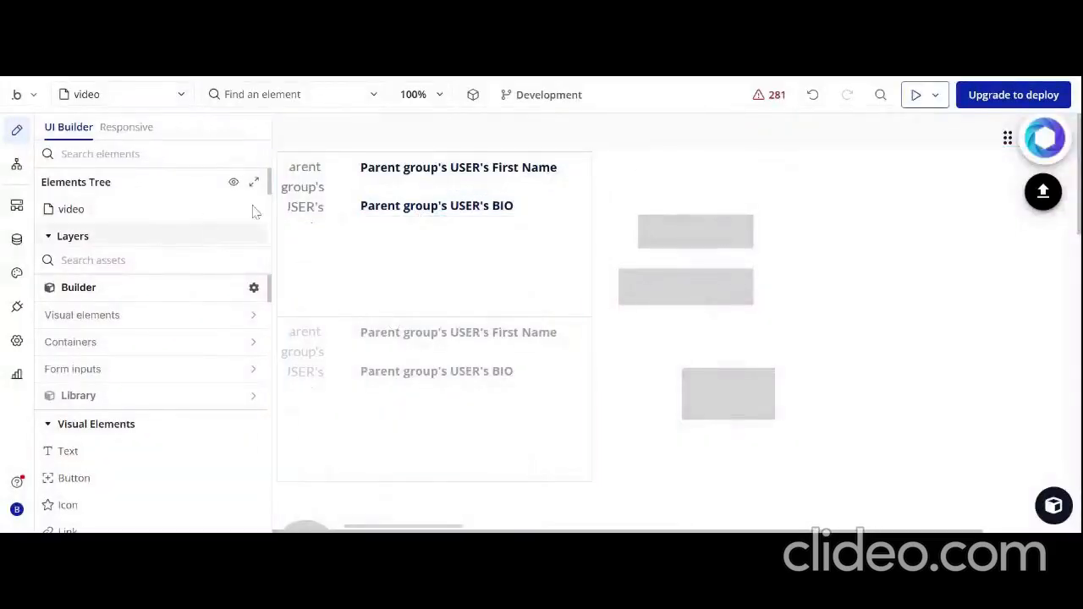
Expand RepeatingGroup USER in the element tree and open the properties of its hidden skeleton group, Group E
click(377, 275)
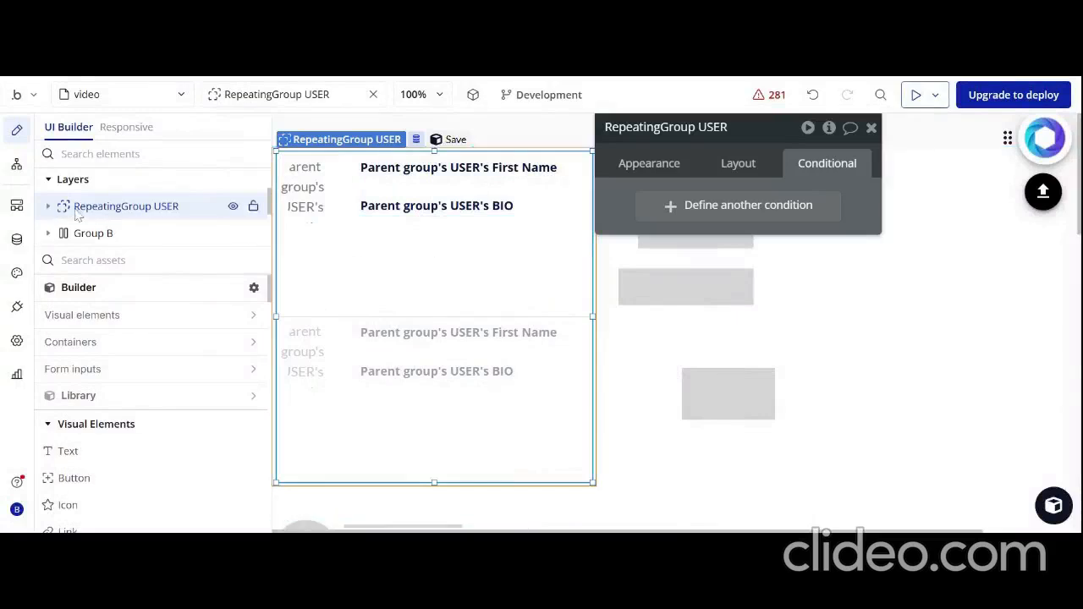
click(48, 208)
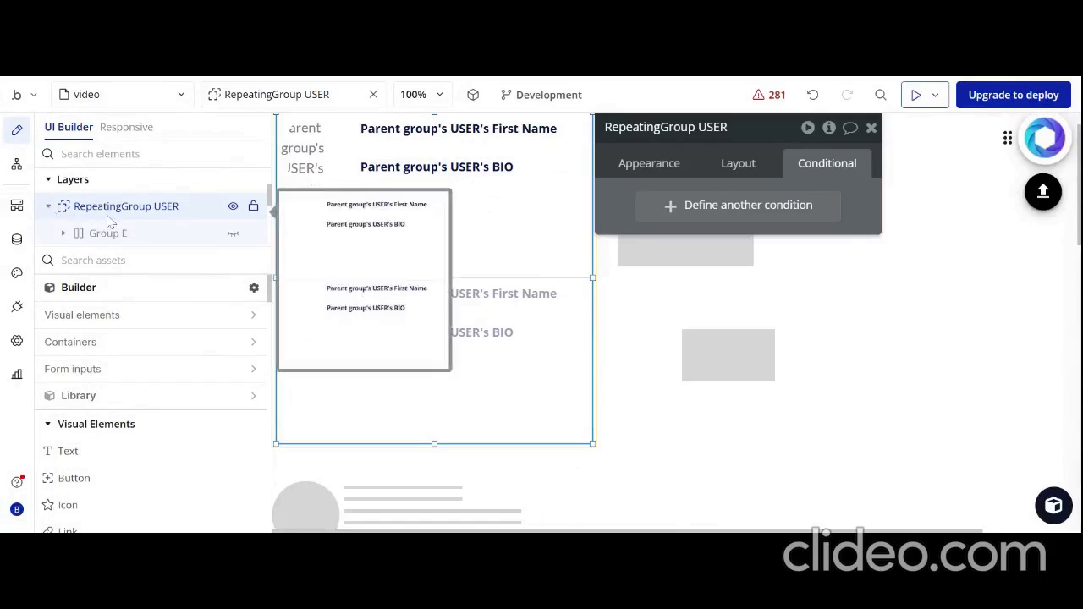
scroll(109, 222, down, 1)
mouse_move(142, 222)
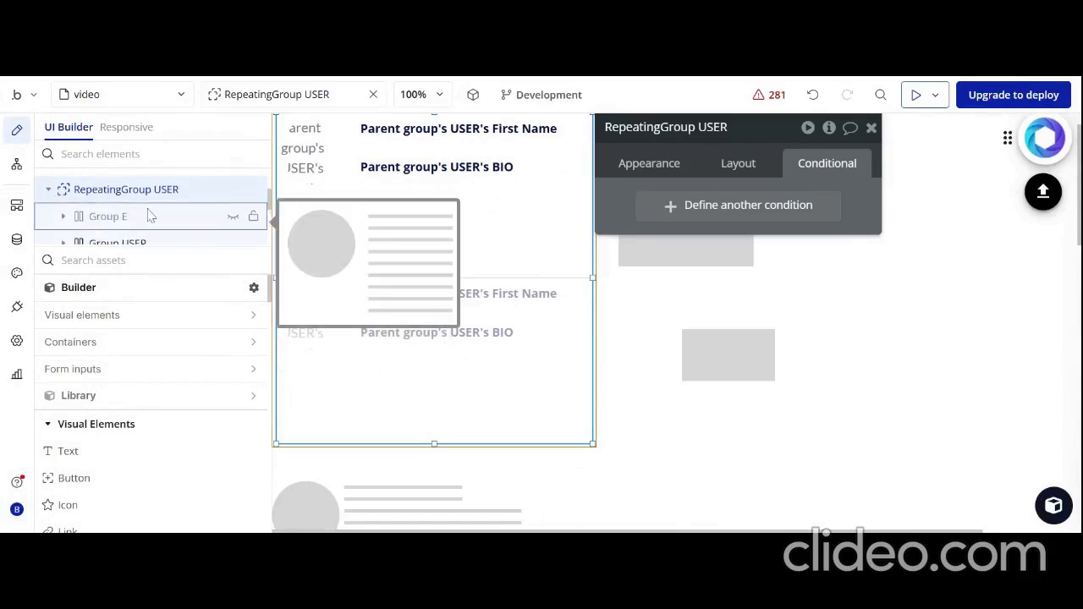
scroll(131, 225, down, 1)
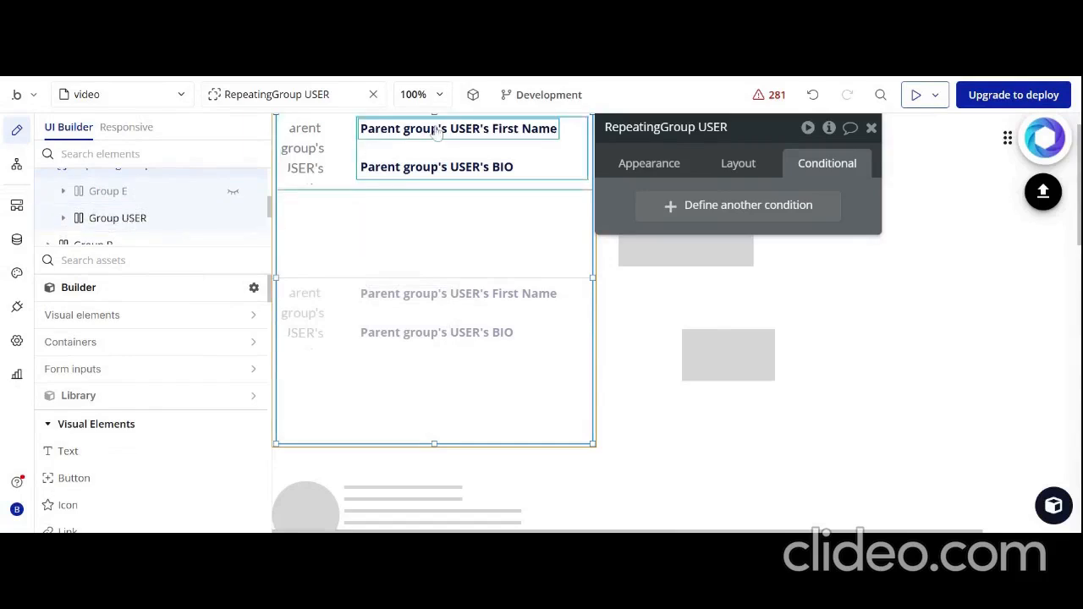
click(139, 207)
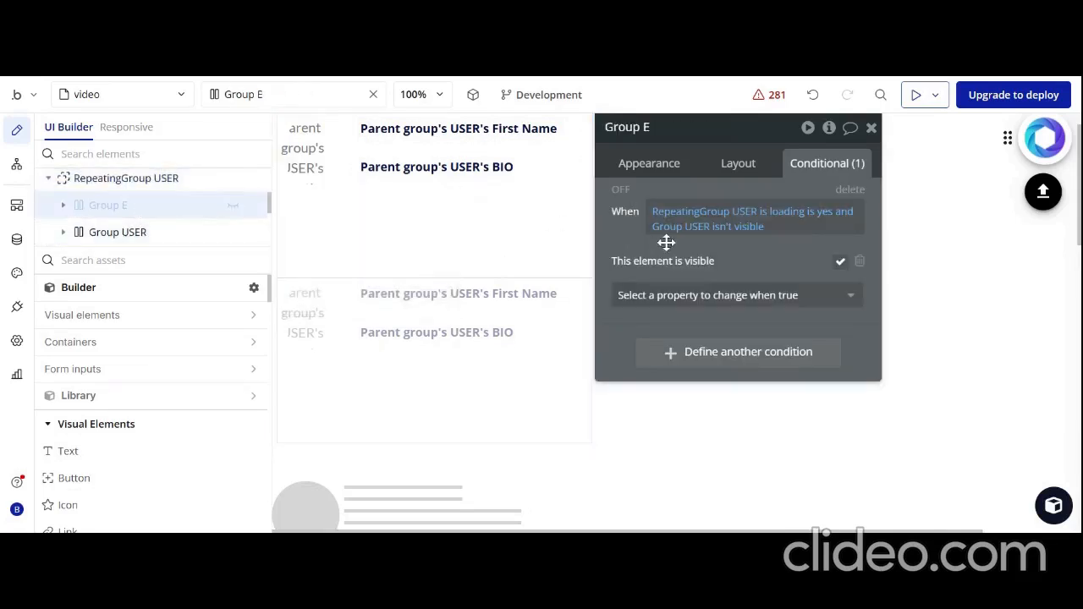
Examine Group E's page-load visibility and collapse settings in its layout, and the condition that makes it visible
click(743, 172)
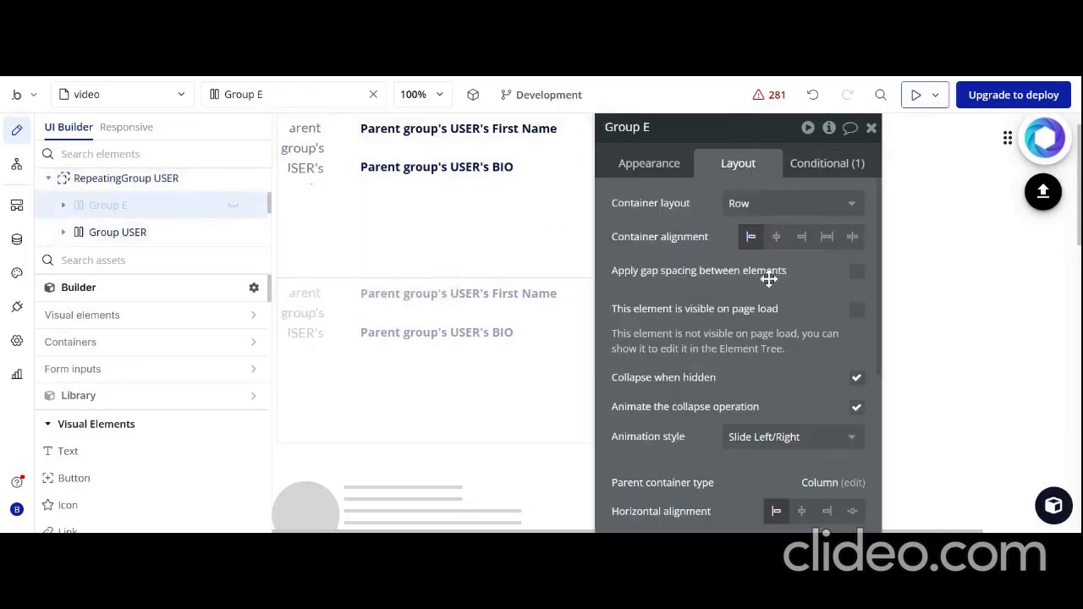
scroll(769, 280, down, 1)
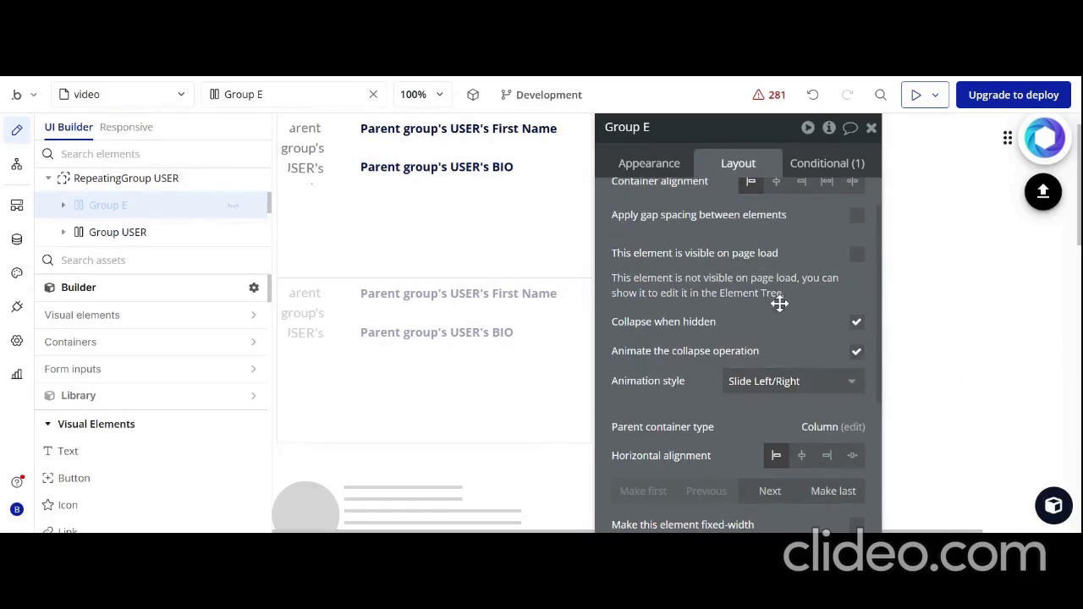
click(830, 165)
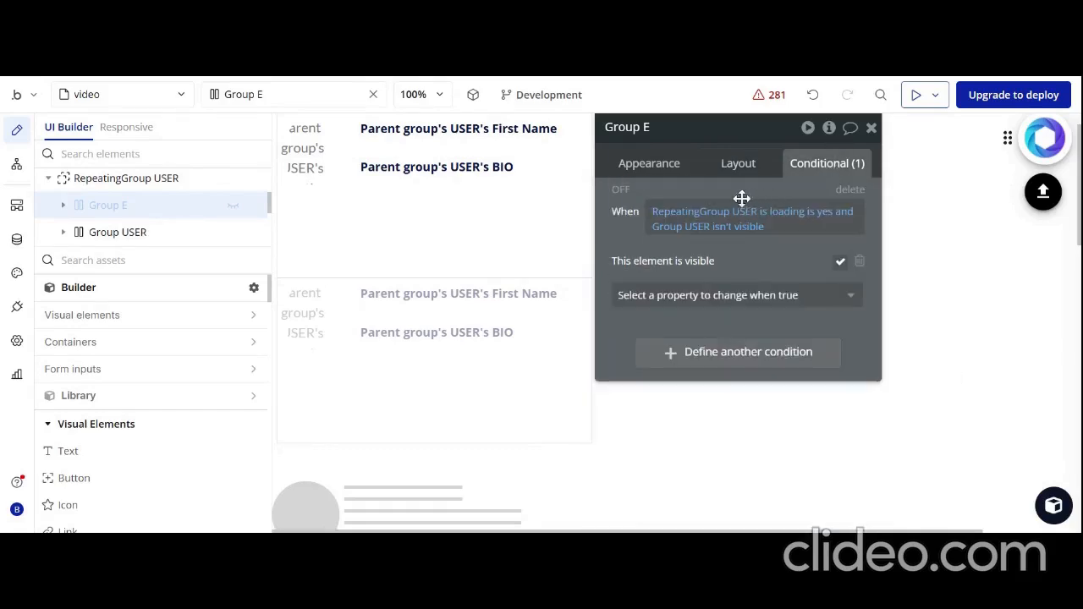
mouse_move(694, 218)
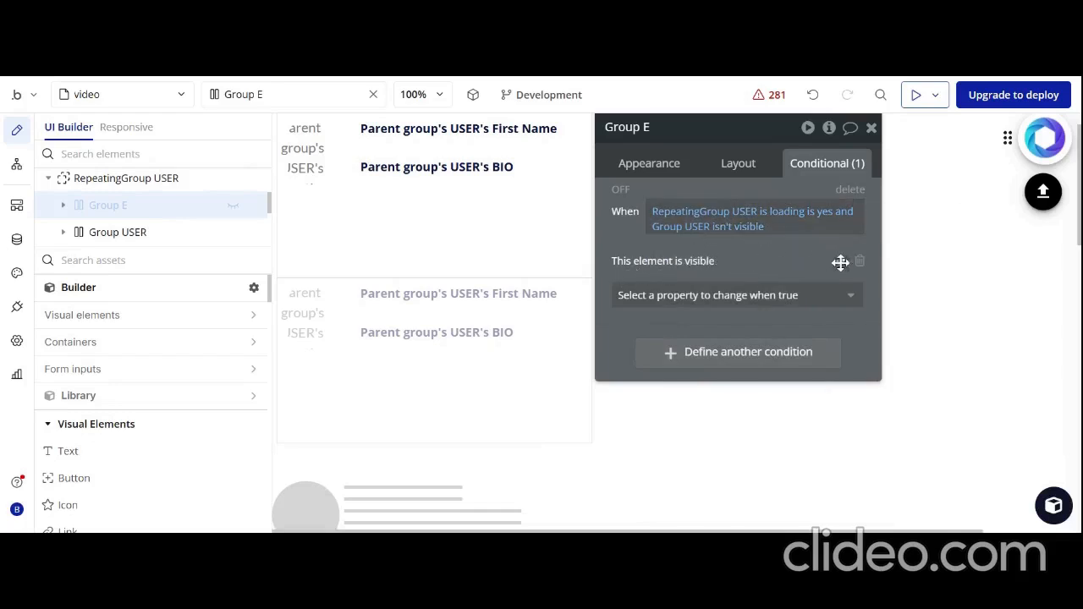
Preview the page and reload it to check how the user list and skeleton loader behave while loading
click(916, 96)
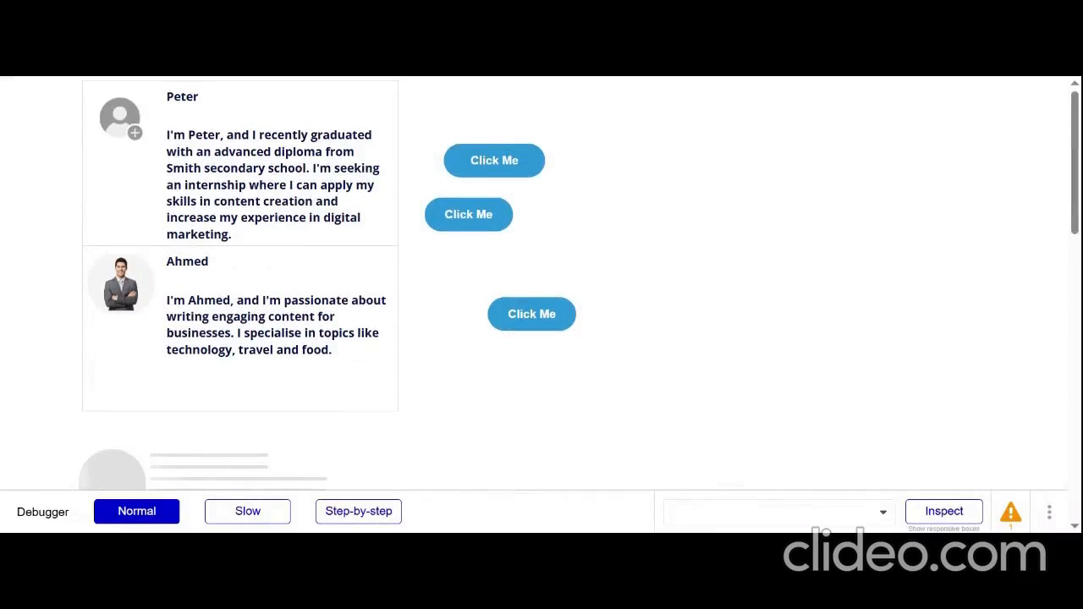
key(F5)
scroll(375, 235, down, 1)
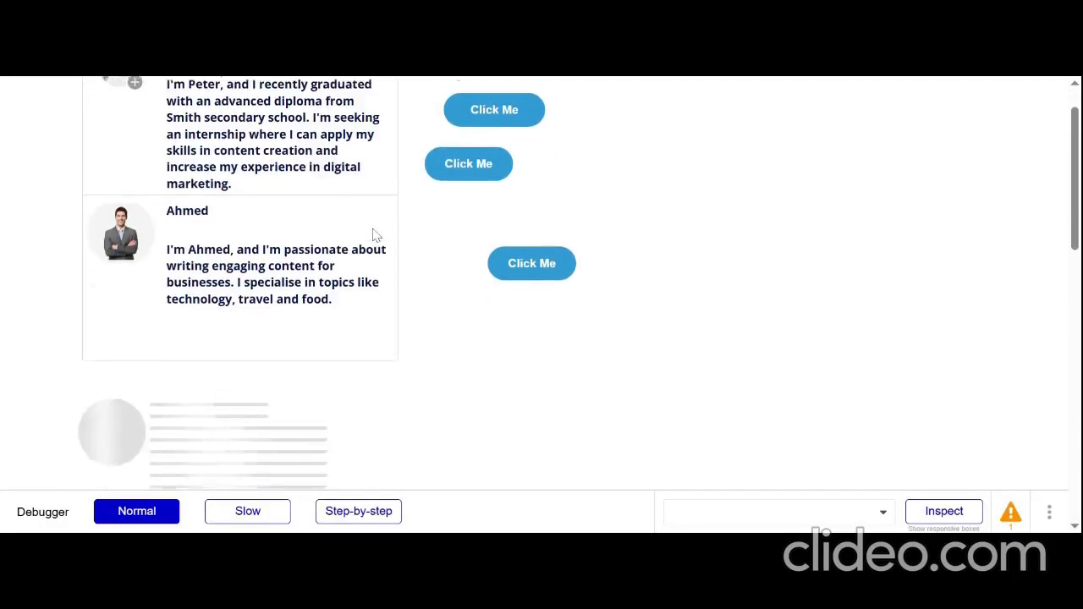
scroll(375, 234, up, 1)
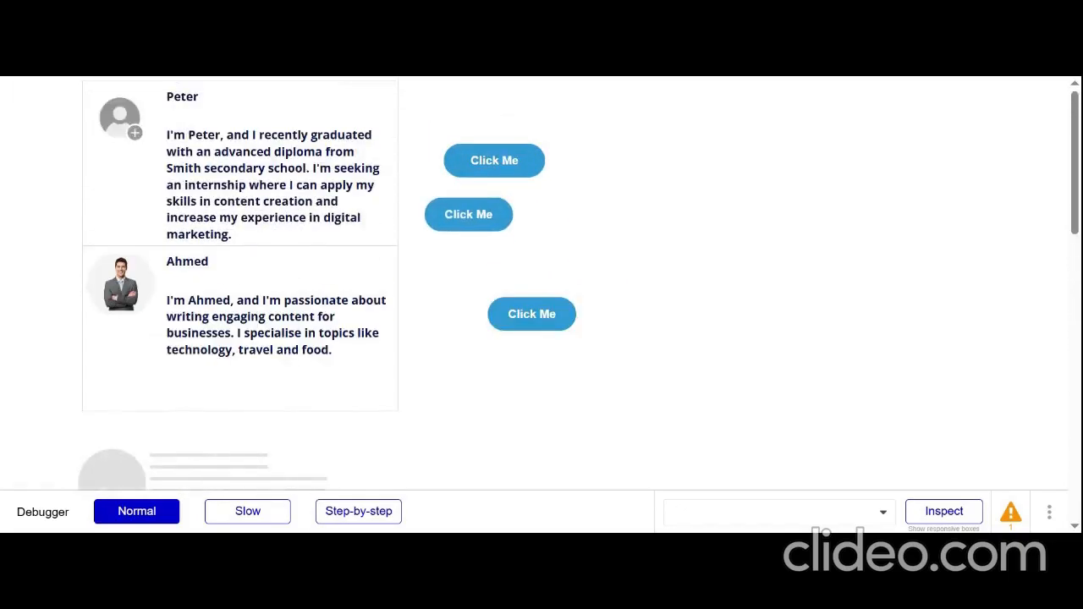
scroll(542, 284, down, 3)
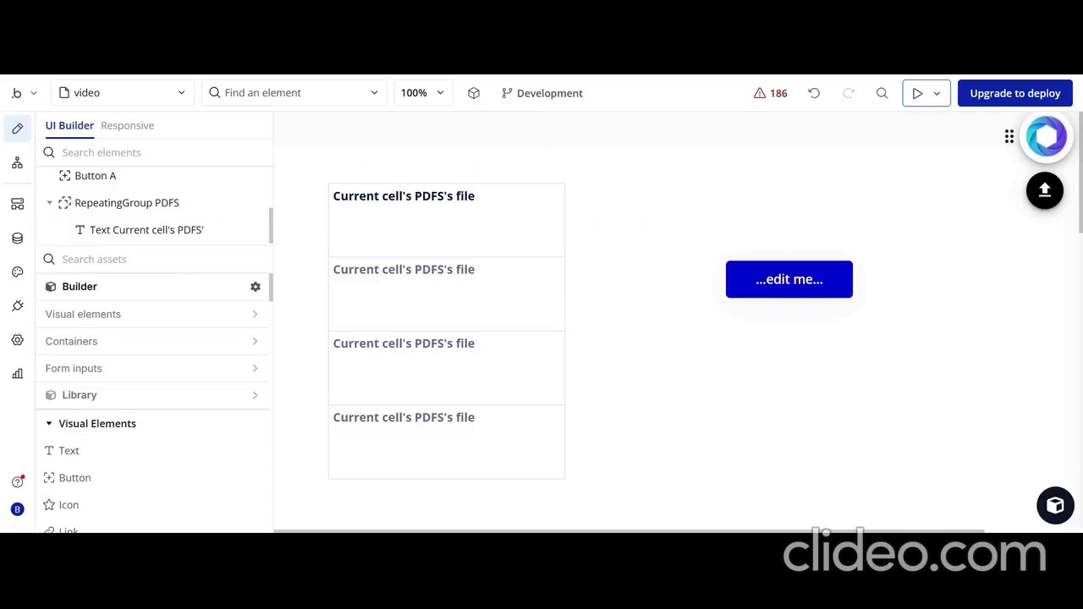
Add a Circuling border input Animagic (testing) element beside the PDFS repeating group, shrink it, and position Button A just beneath it
text(INP)
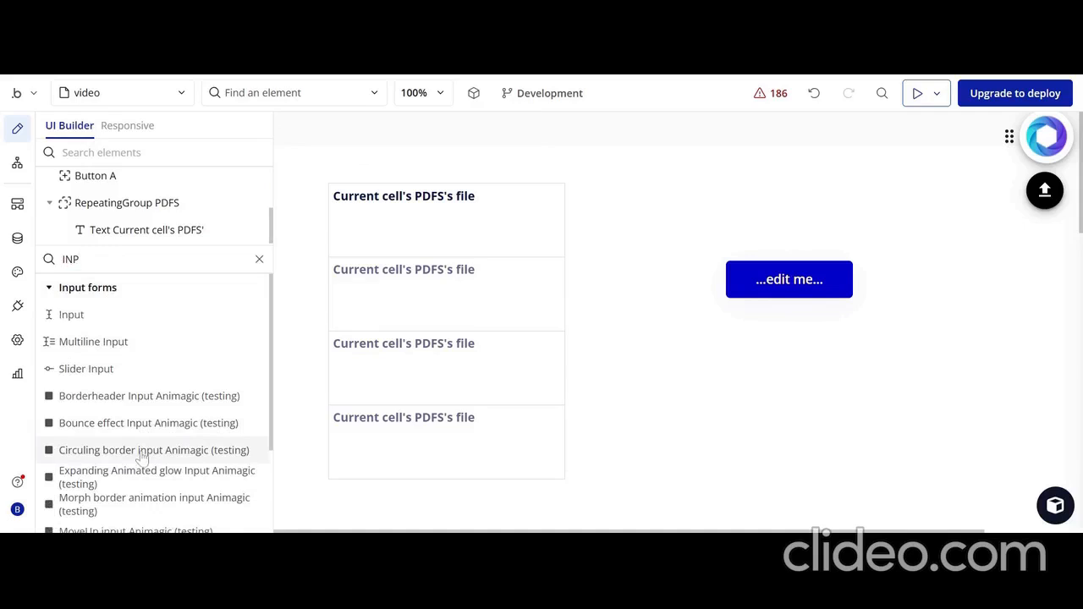
drag(142, 457, 679, 177)
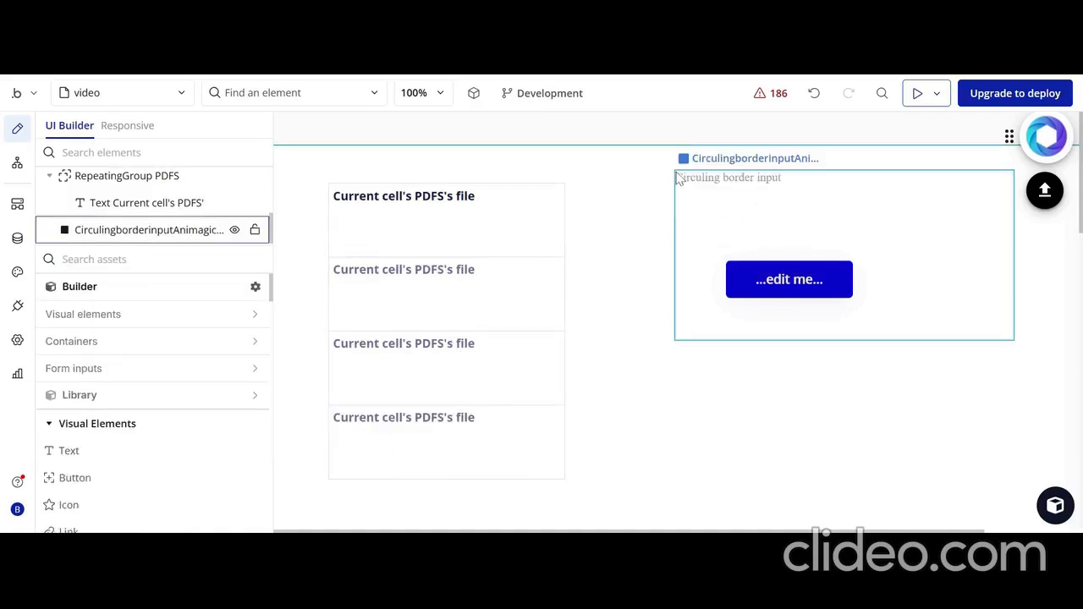
drag(893, 265, 534, 251)
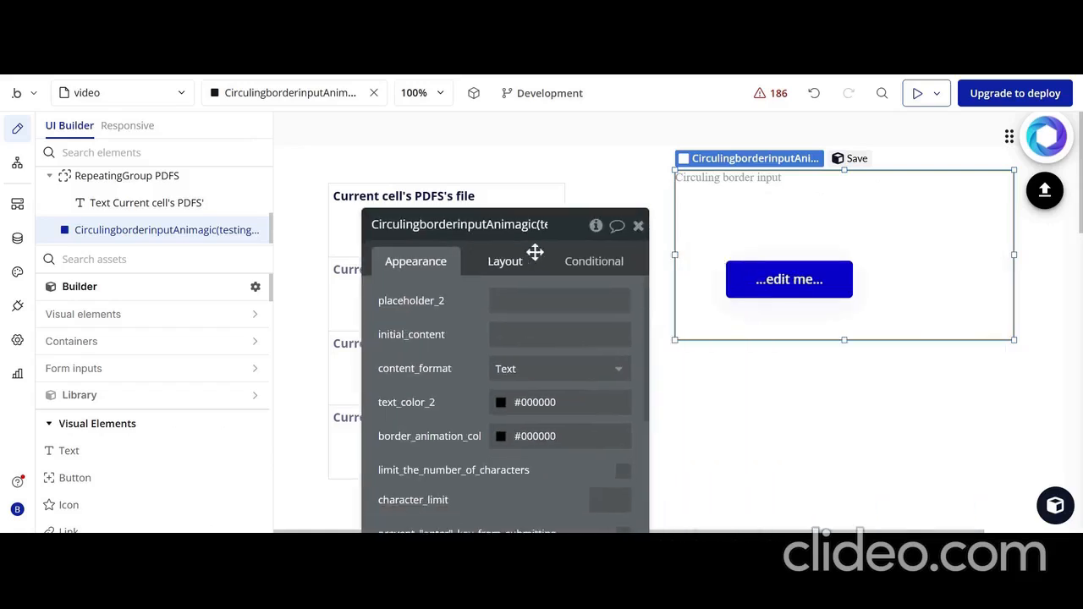
drag(1015, 342, 947, 219)
drag(836, 287, 849, 254)
drag(430, 317, 388, 302)
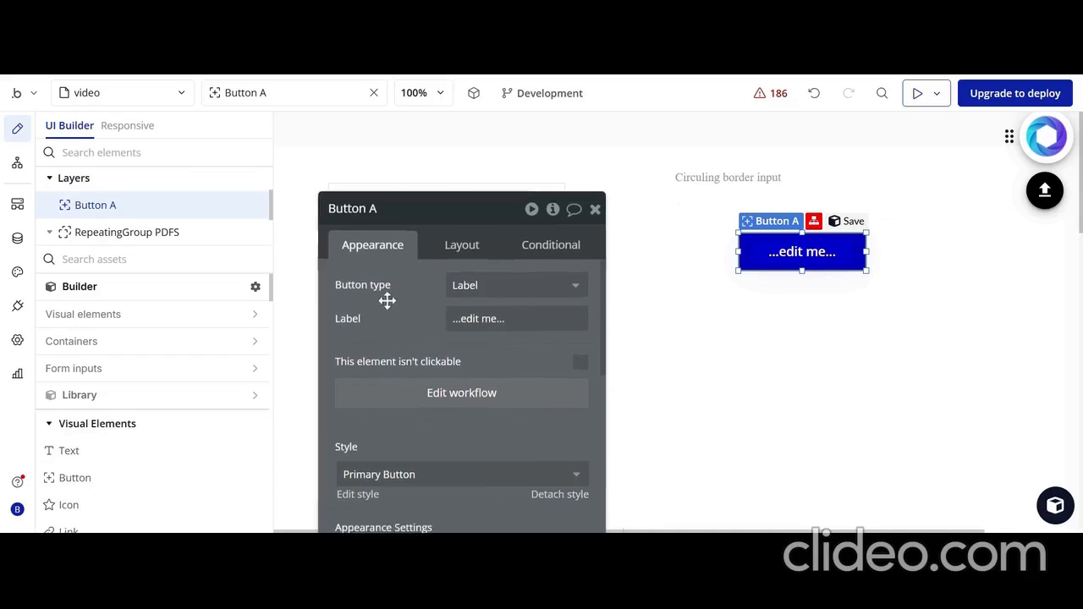
Set the circling border input's placeholder to "UR name"
click(725, 186)
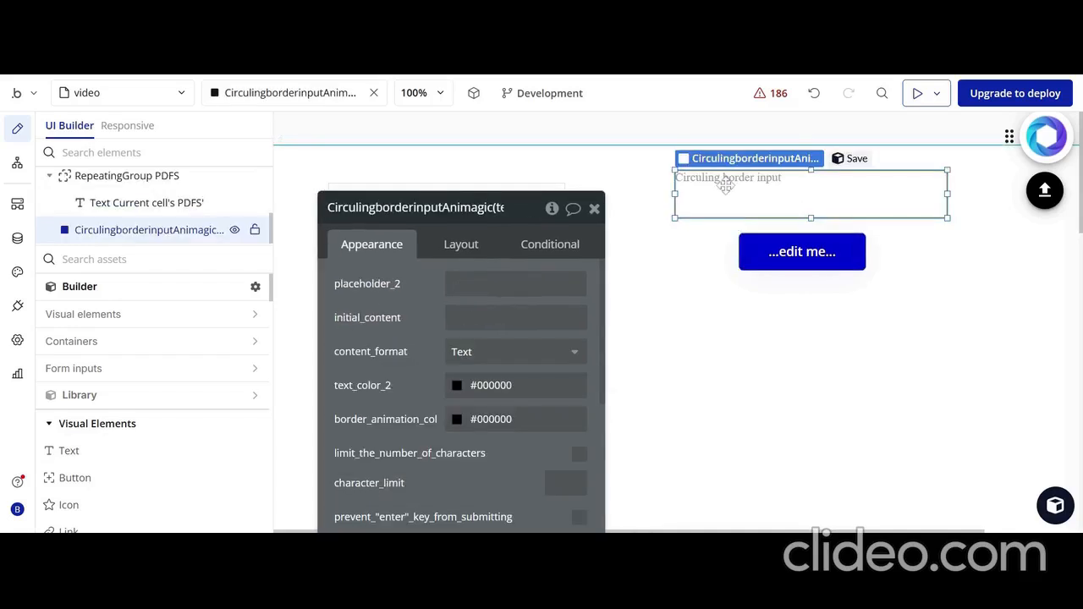
click(457, 287)
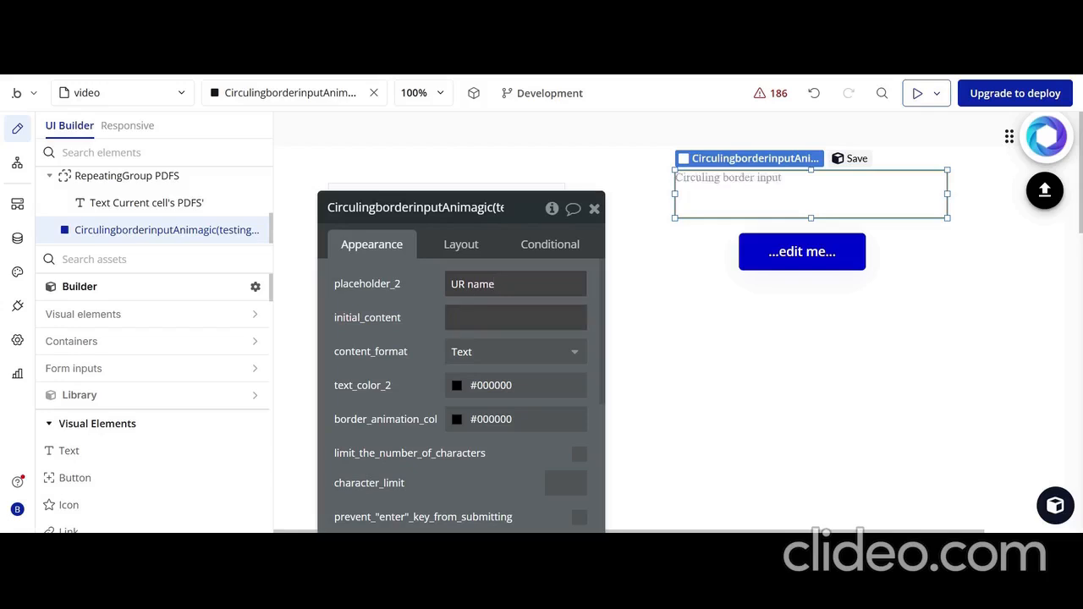
click(516, 318)
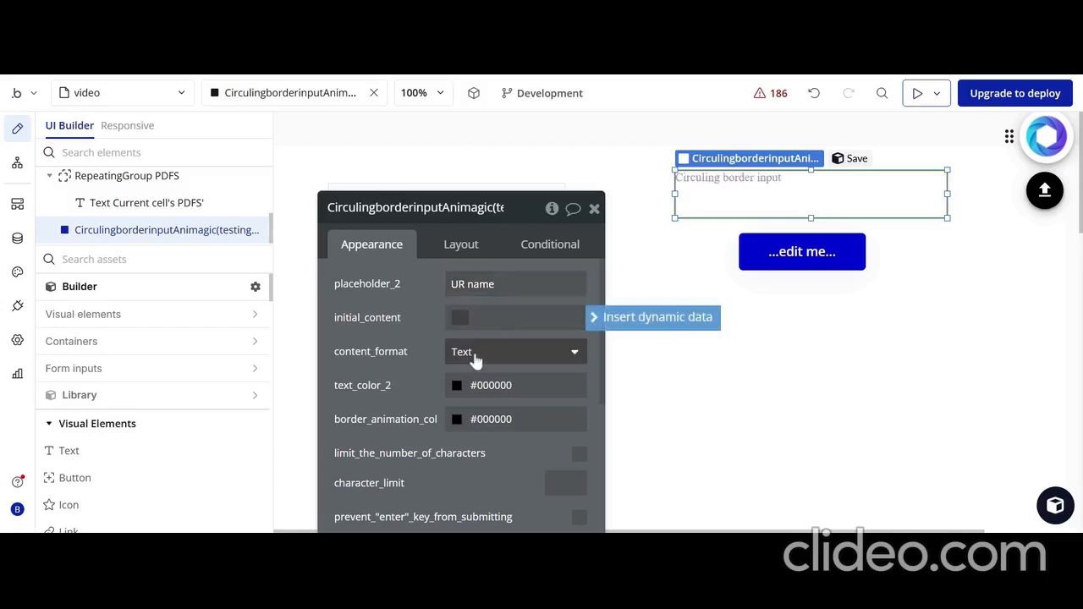
scroll(479, 355, down, 2)
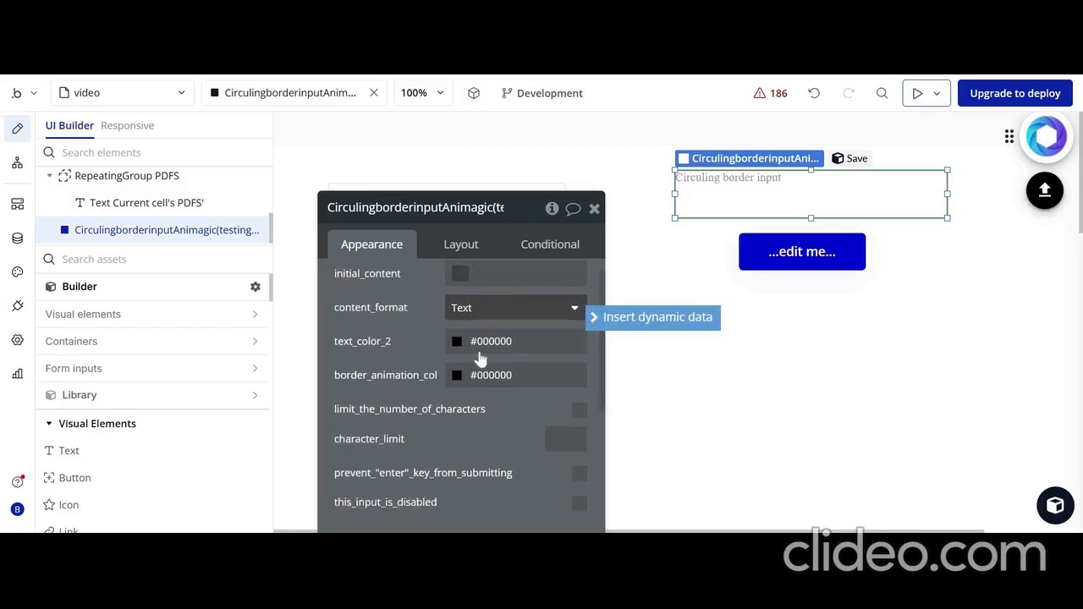
click(516, 307)
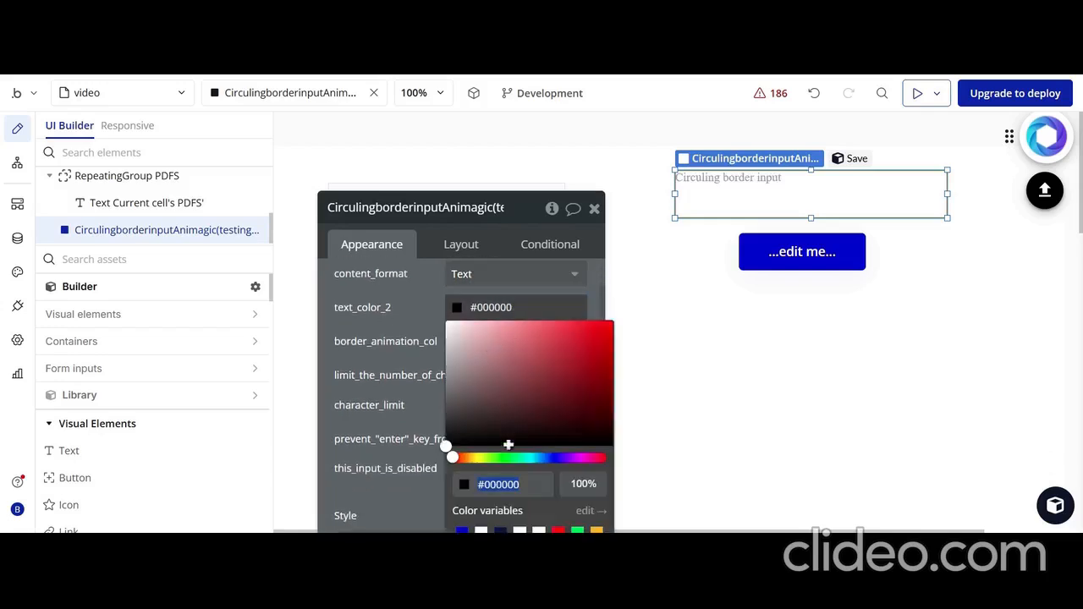
click(414, 294)
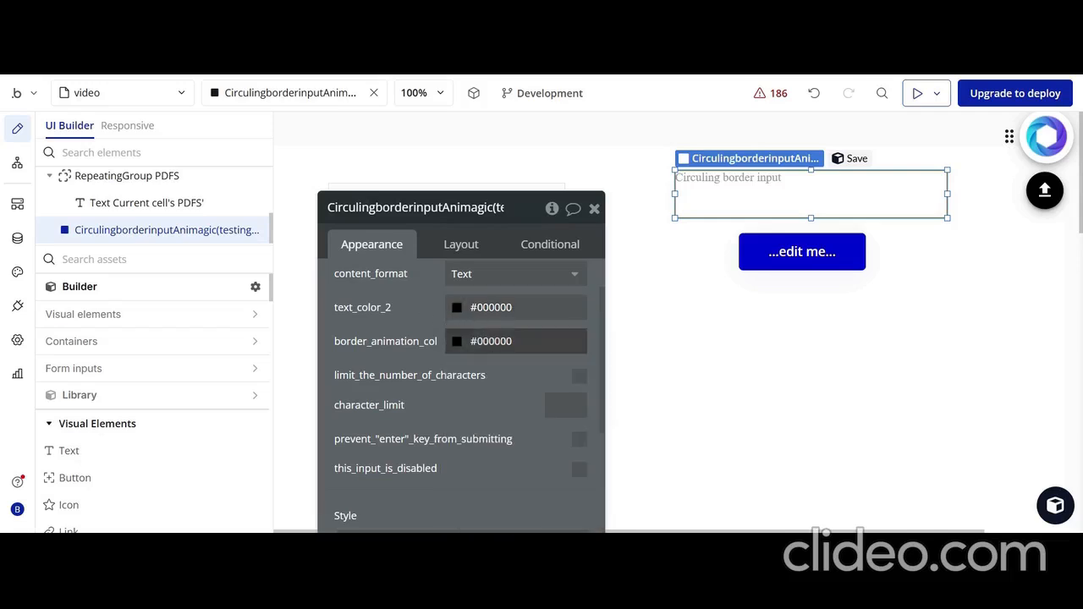
Set the circling border input's border animation color to #53ABC3 and limit its number of characters to 4
click(502, 342)
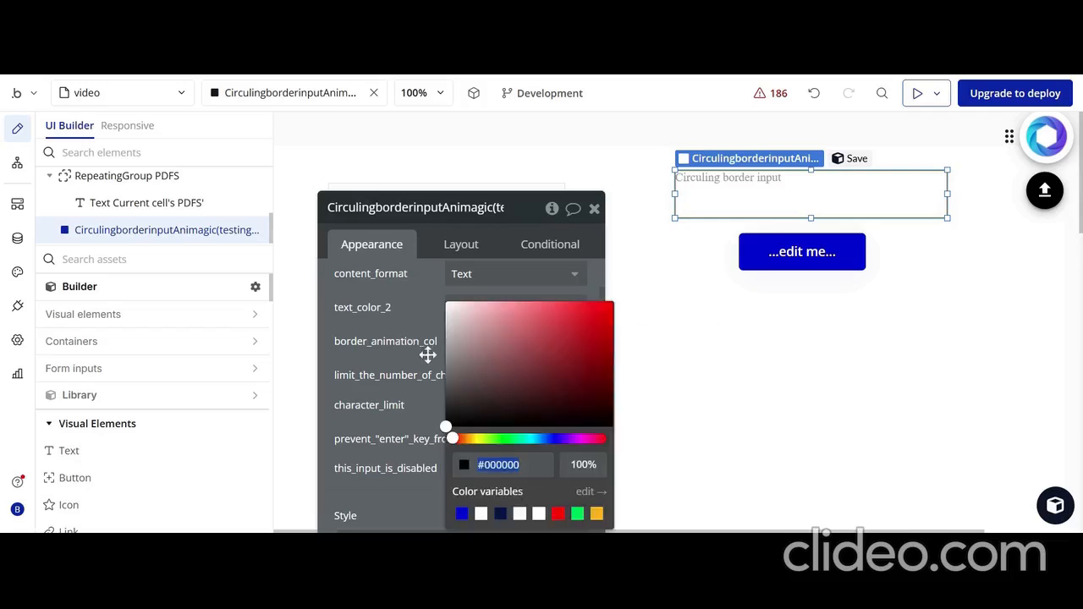
click(534, 439)
click(541, 332)
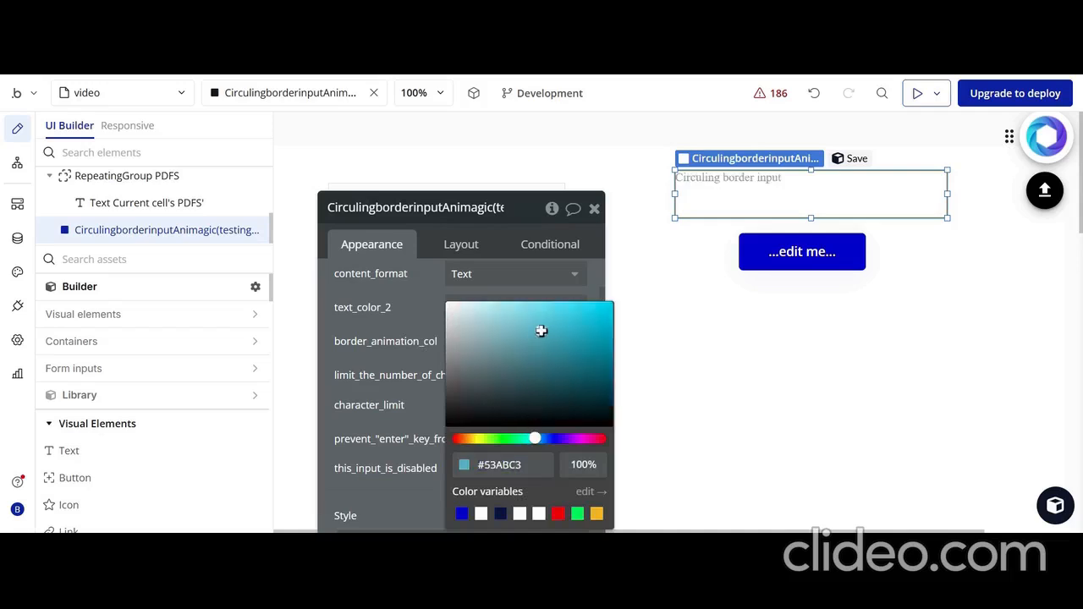
click(408, 319)
scroll(462, 398, down, 1)
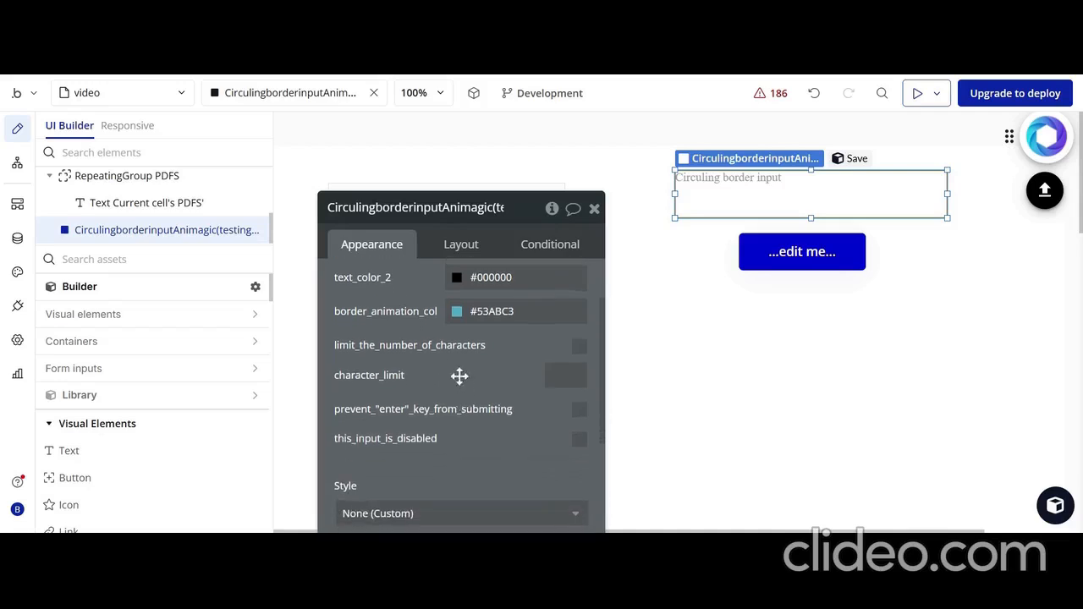
click(579, 347)
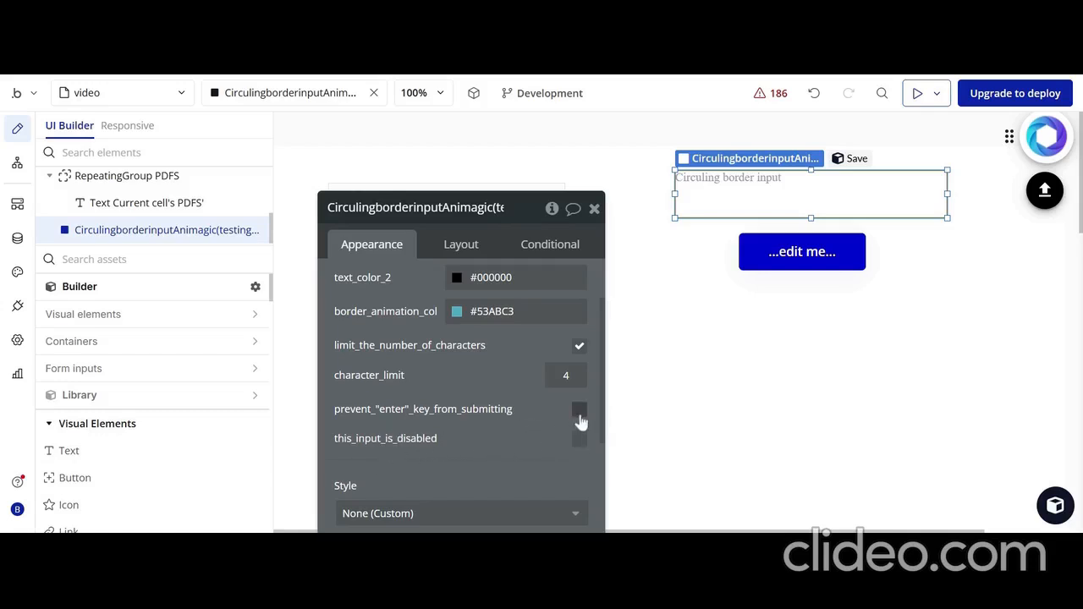
Examine Button A's properties and the content type and data source search of RepeatingGroup PDFS
click(795, 254)
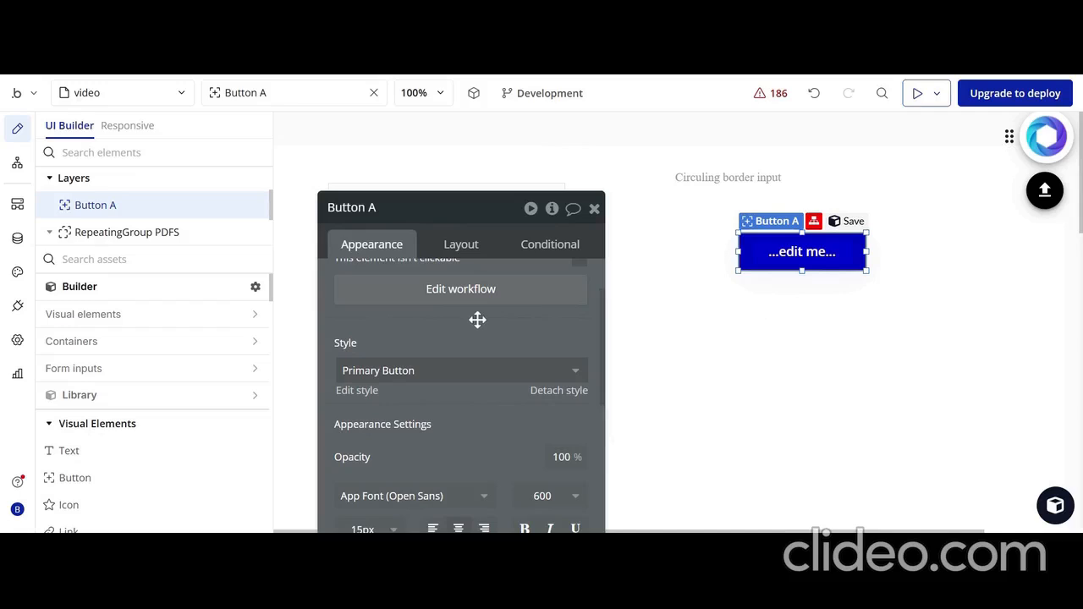
drag(477, 319, 693, 360)
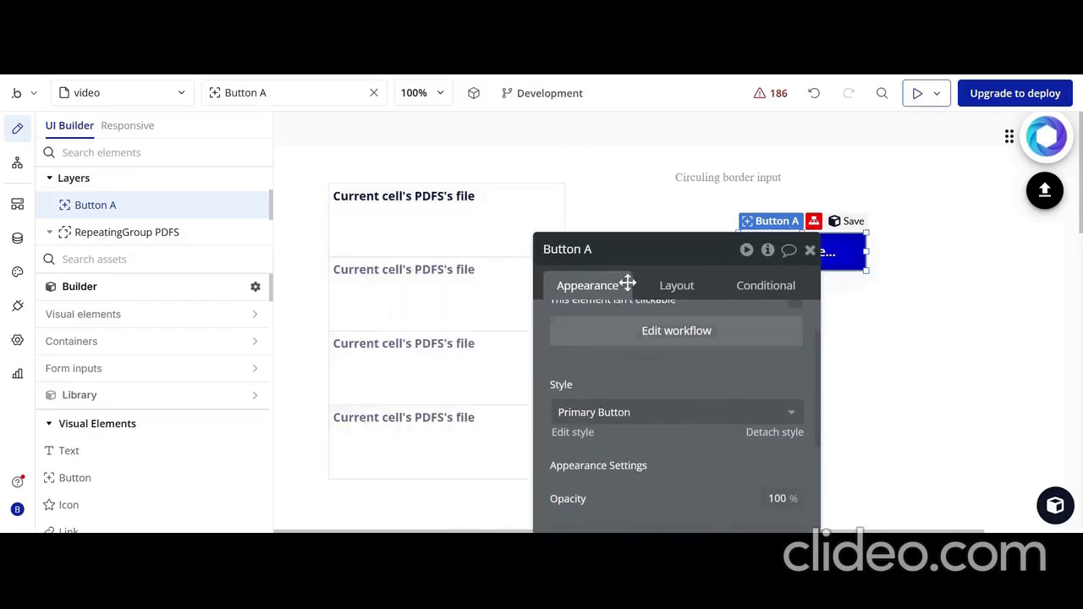
click(465, 257)
scroll(719, 329, up, 2)
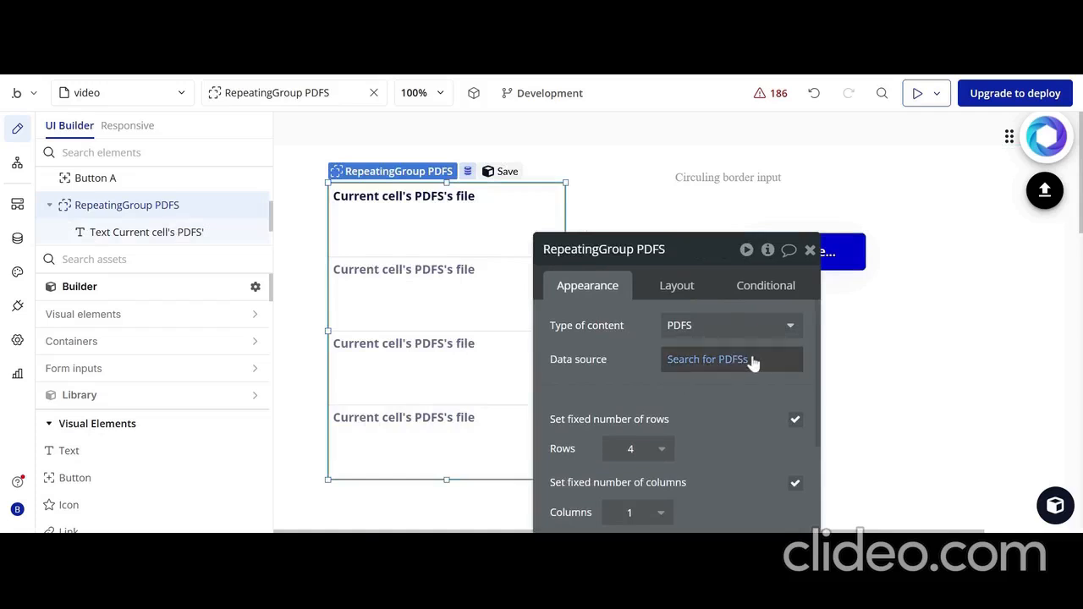
click(738, 362)
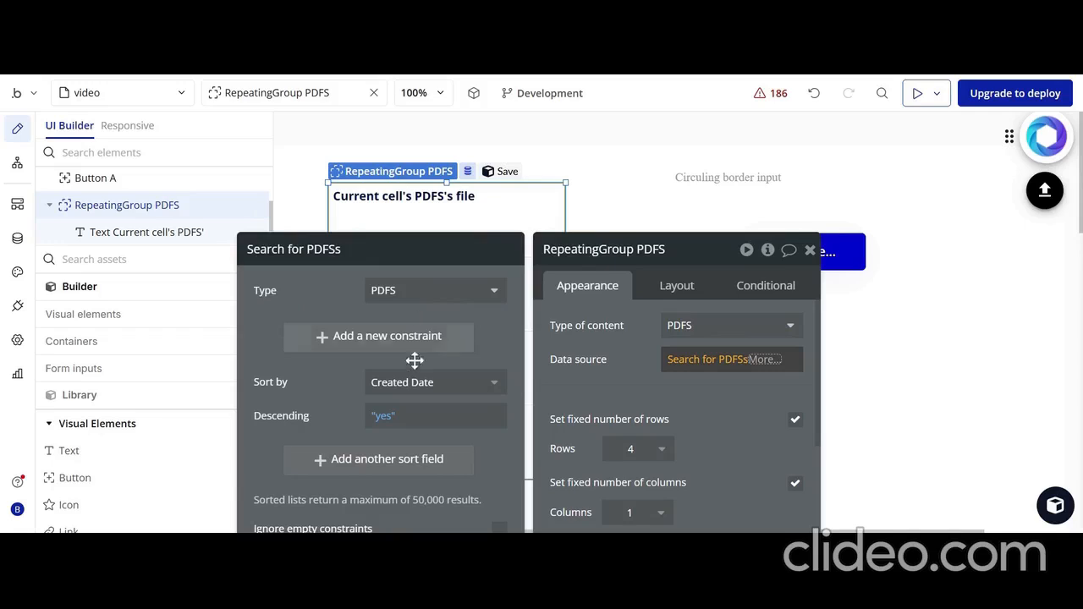
click(546, 341)
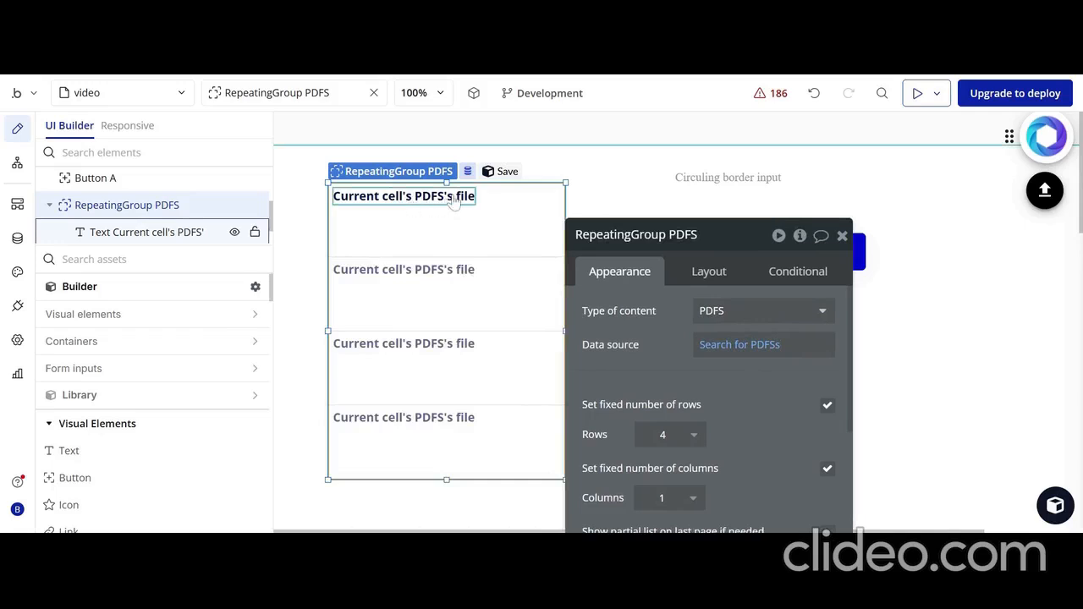
drag(667, 306, 747, 391)
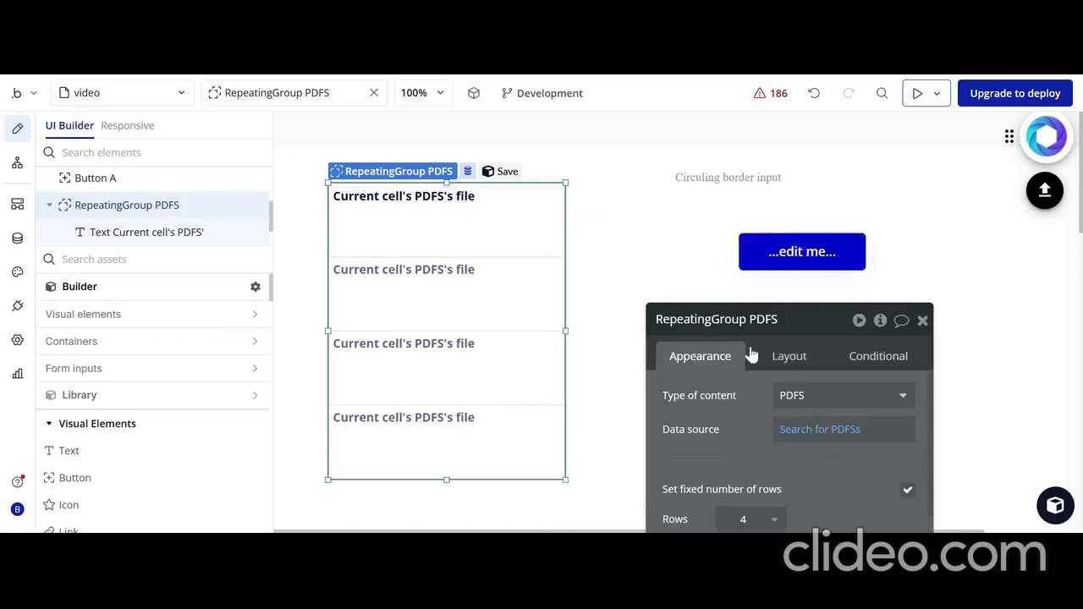
In Button A's workflow, set the new PDFS entry's file field to CirculingborderinputAnimagic(testing) A's expanded_input_value
click(803, 251)
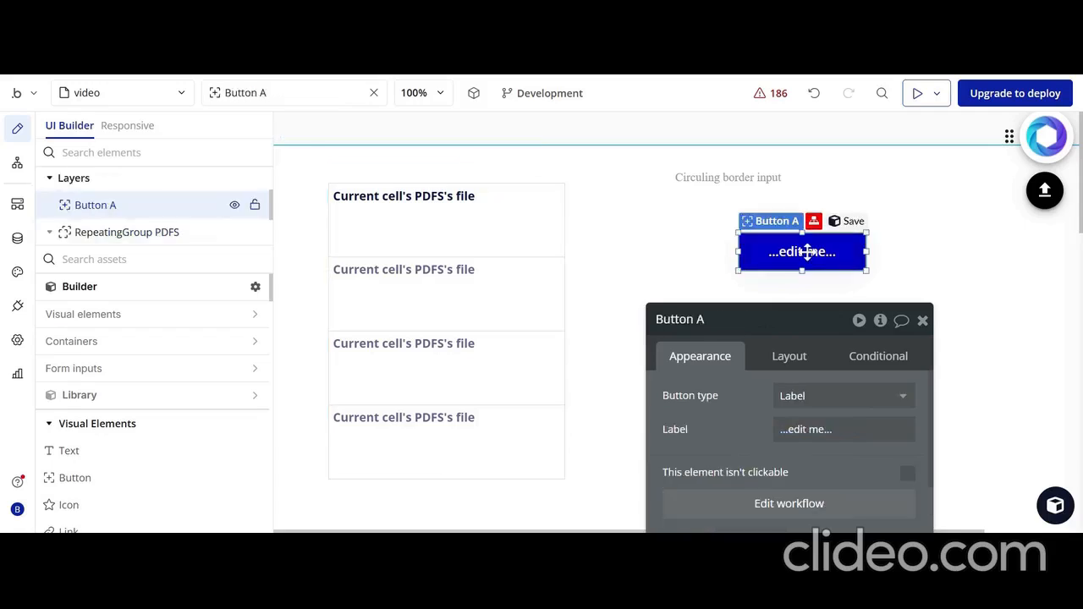
click(764, 507)
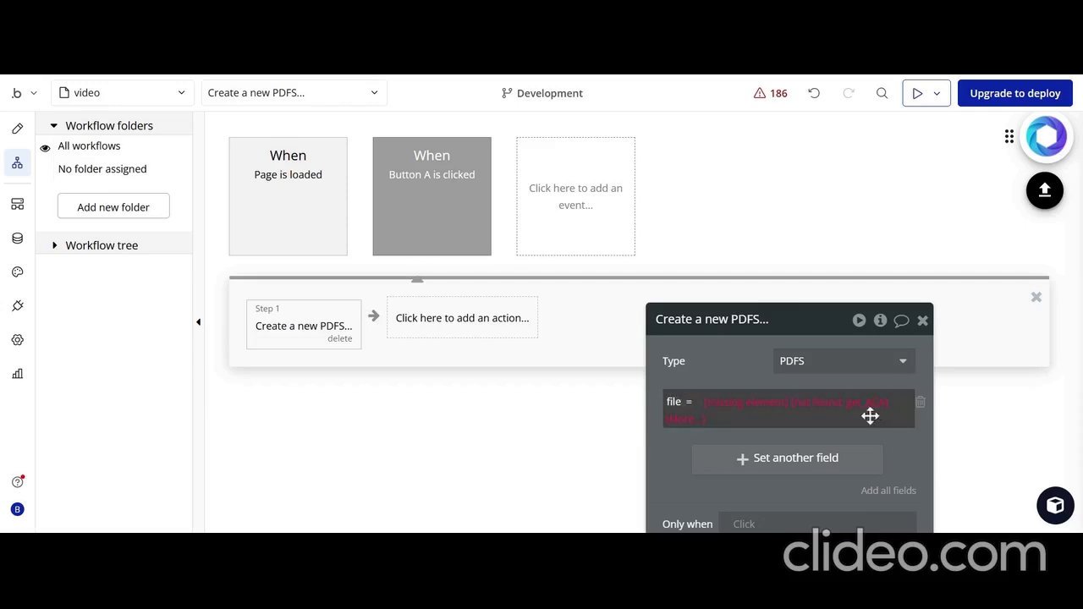
click(742, 406)
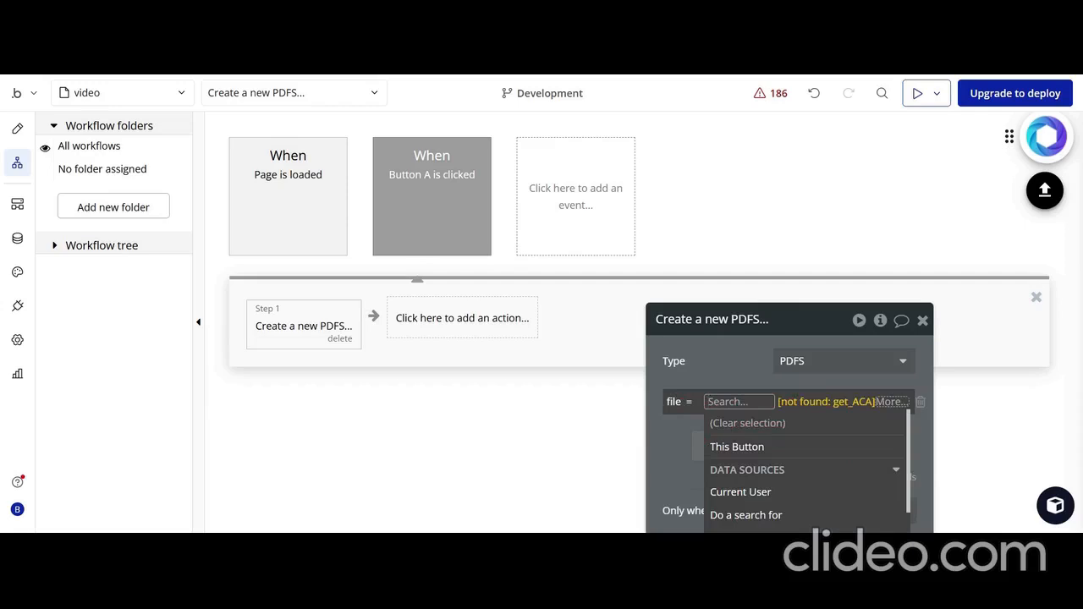
text(cir)
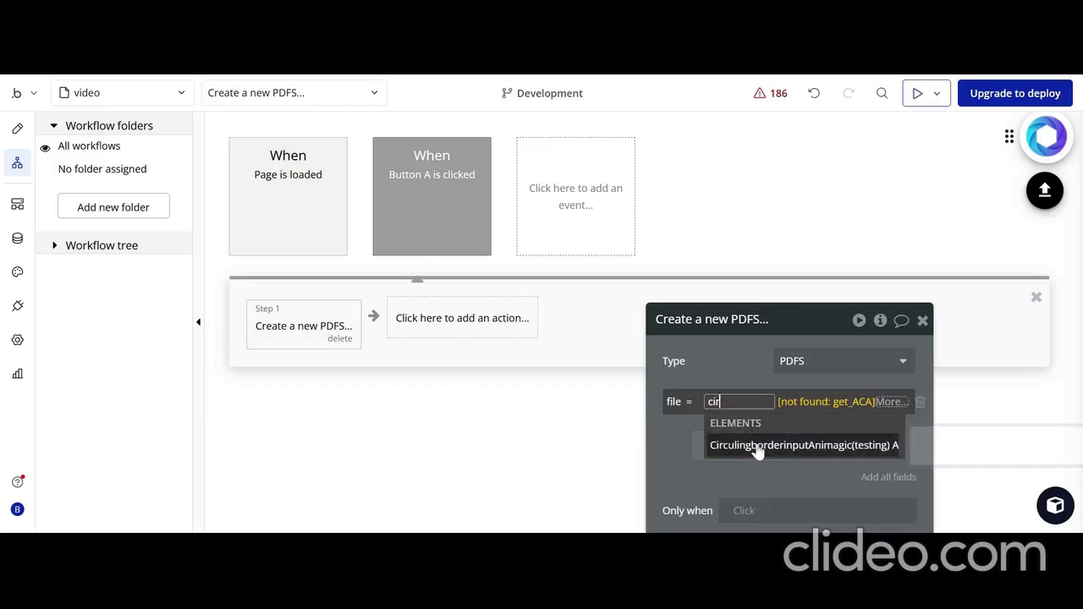
click(757, 446)
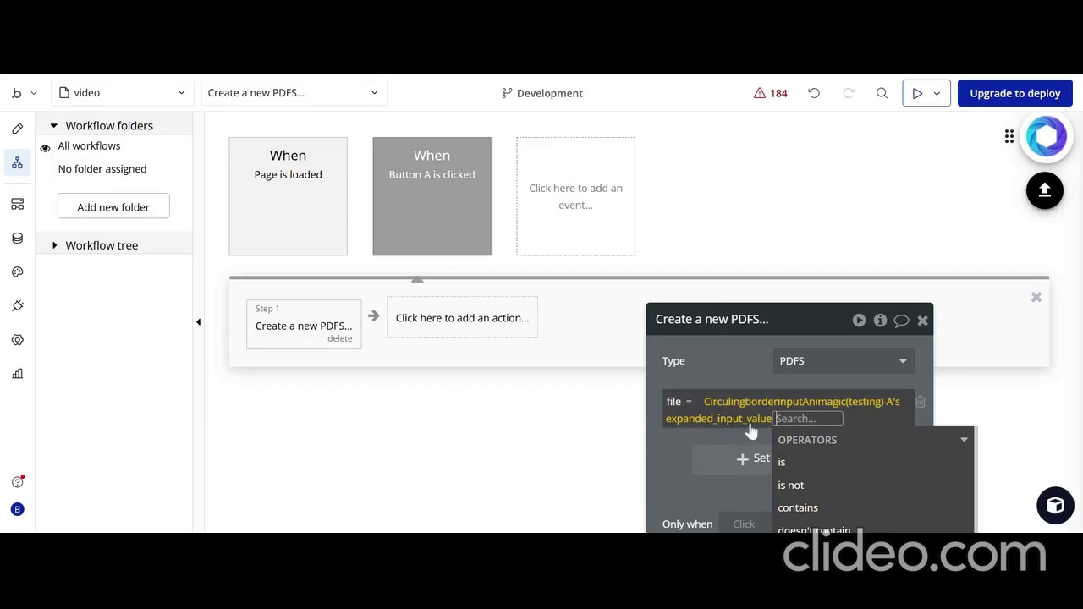
click(739, 366)
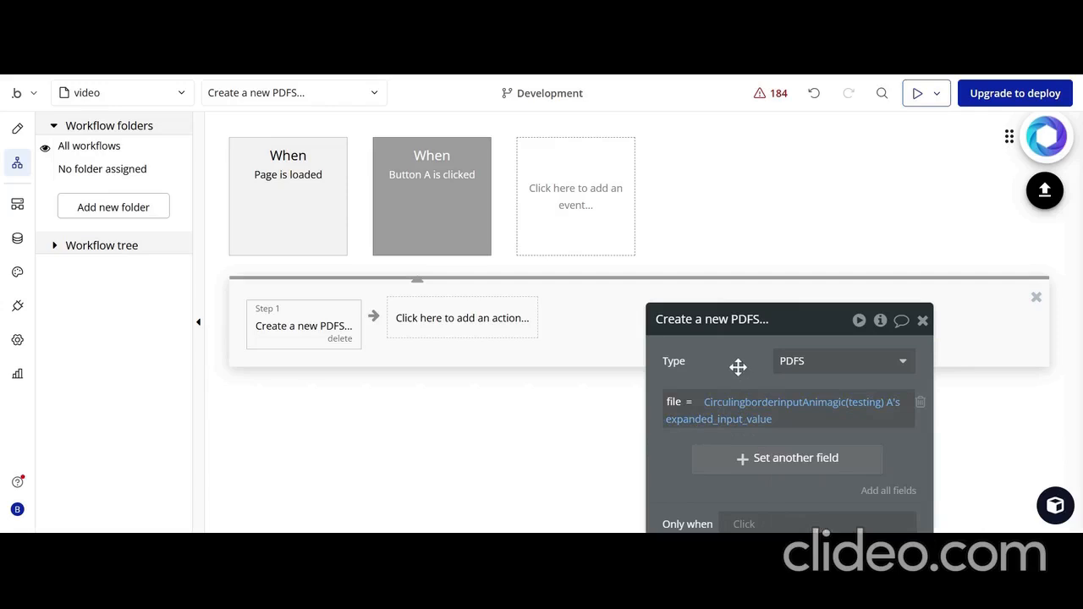
Return to the page design, refresh the page preview, and test the animated input by entering "test"
click(23, 134)
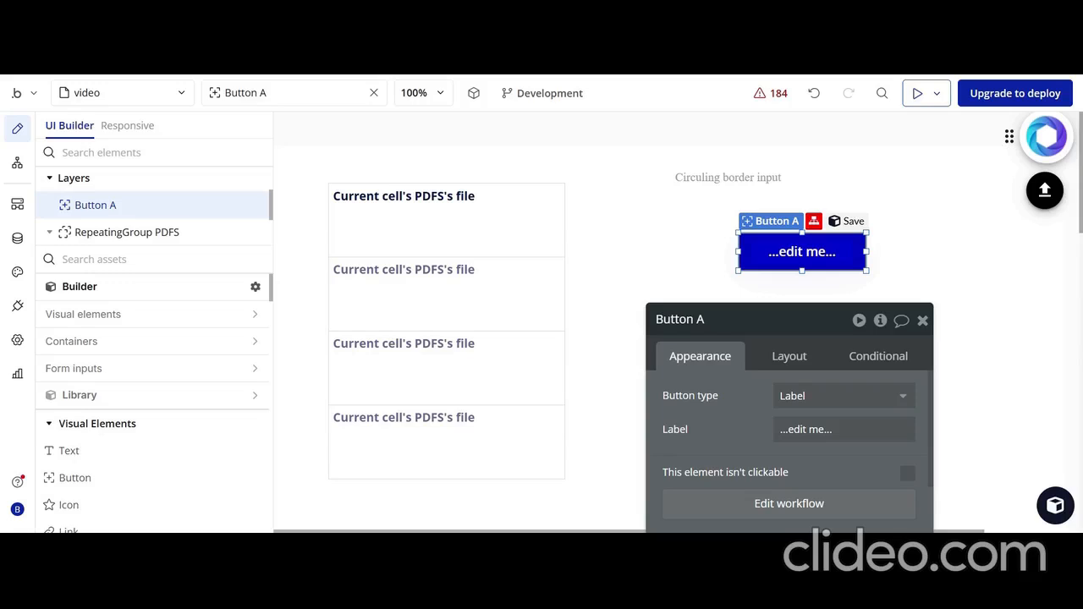
key(ctrl+Tab)
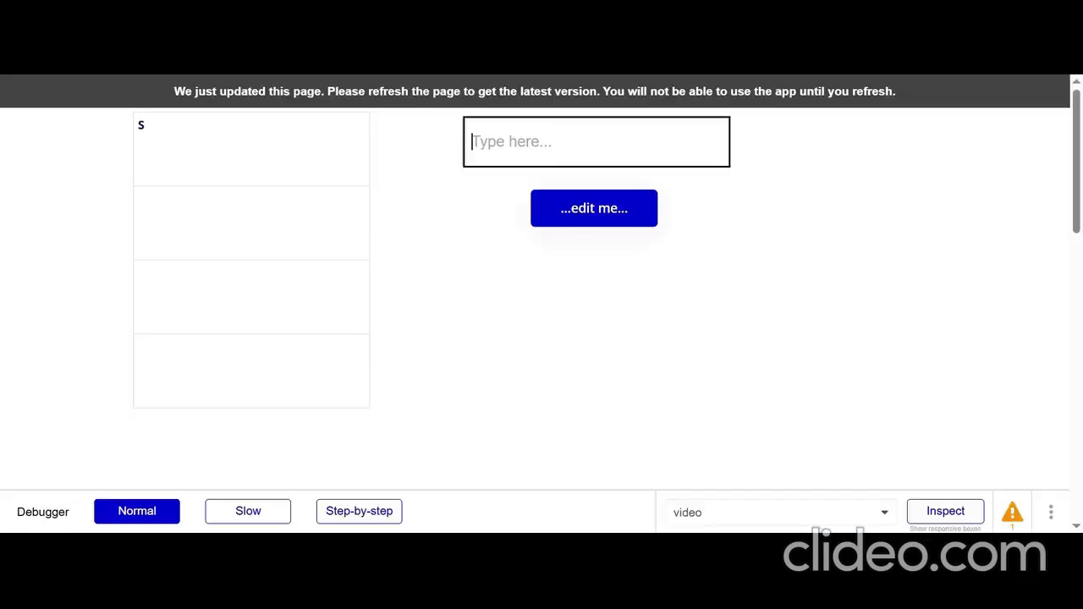
key(F5)
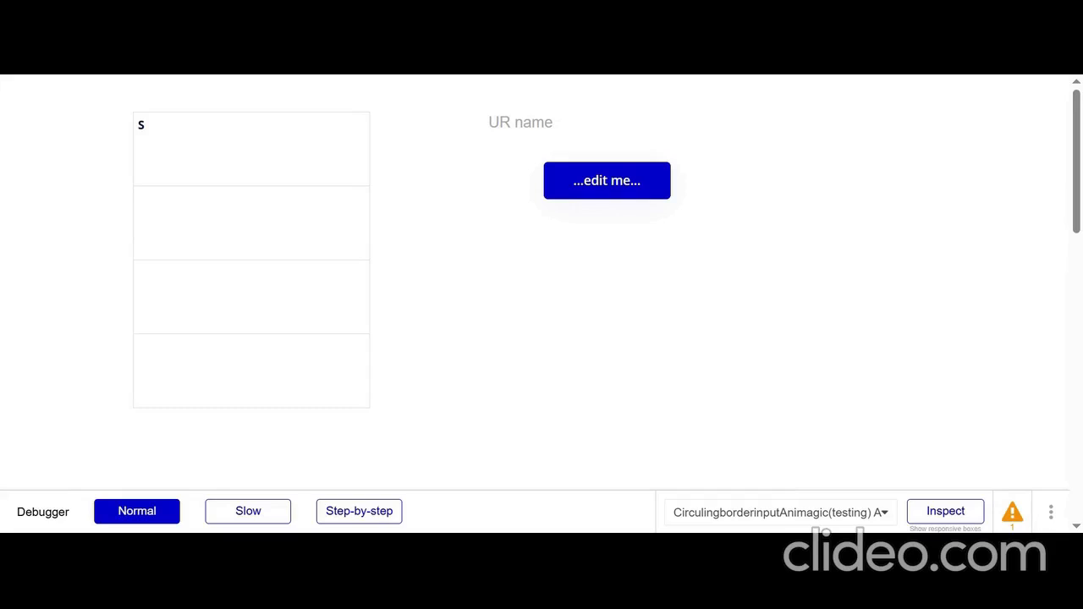
click(522, 123)
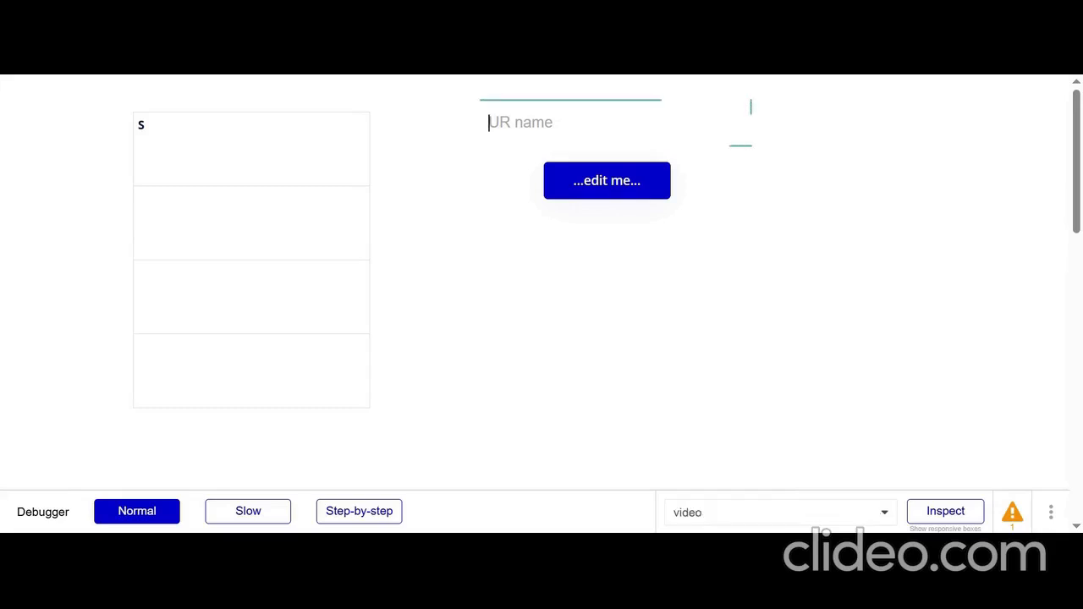
text(test)
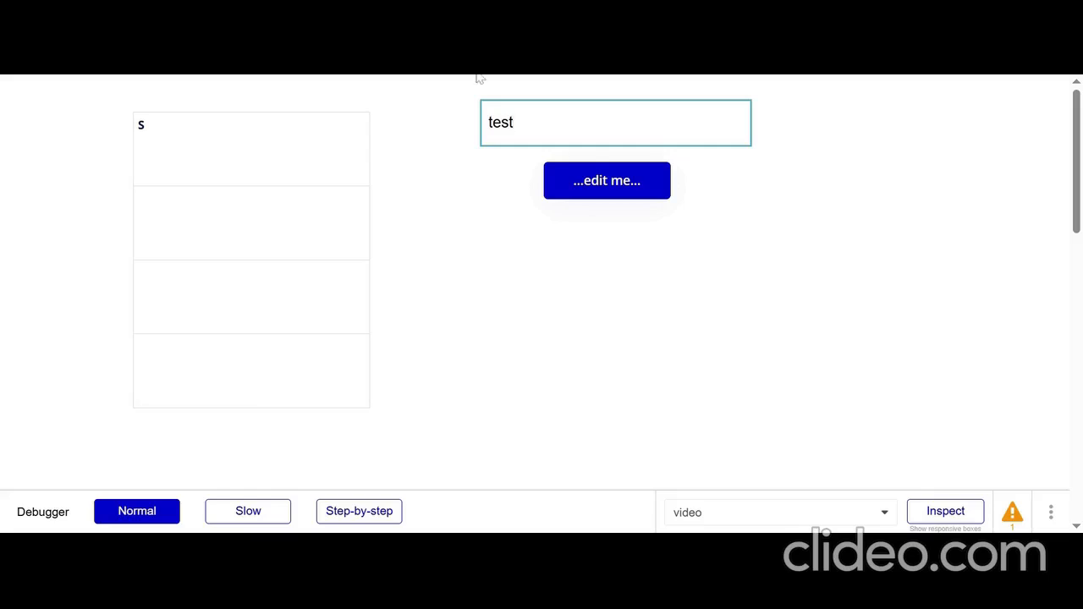
key(Return)
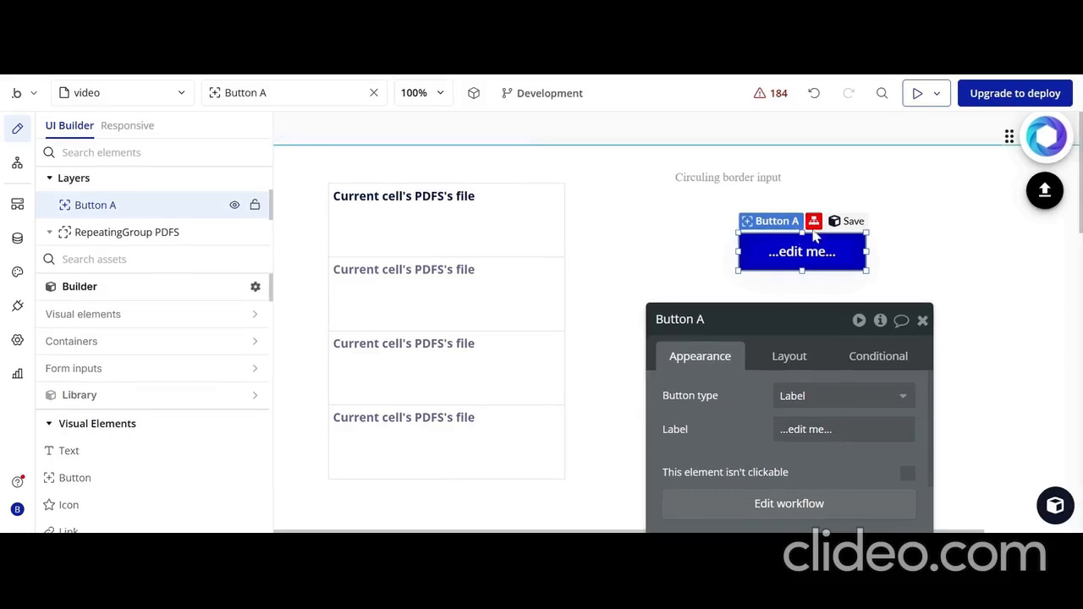
Review the circling border input's appearance settings, including its character limit and enter-key option
click(765, 186)
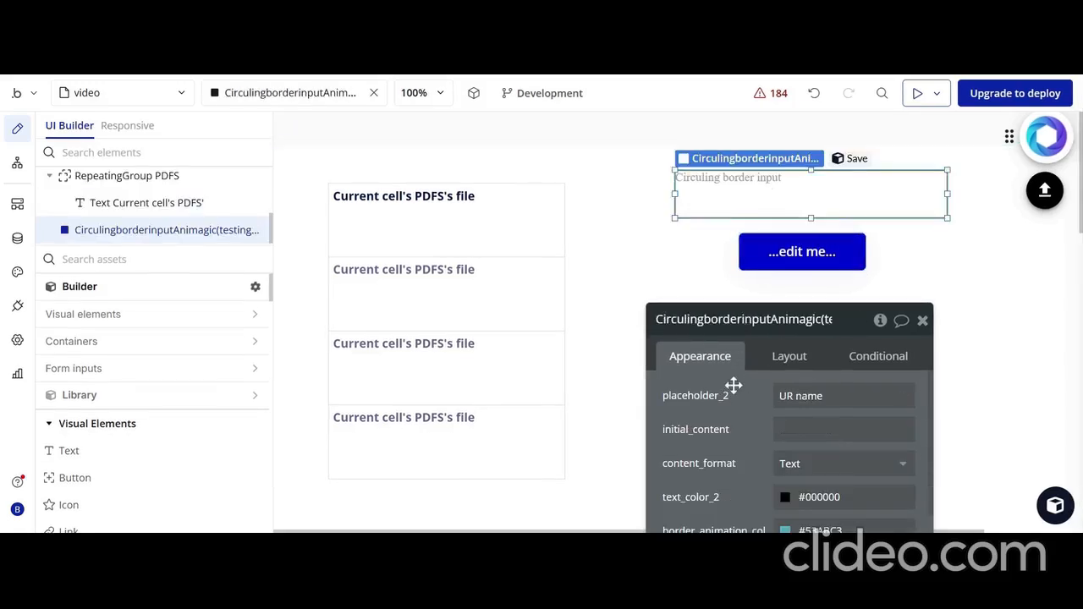
drag(732, 386, 567, 152)
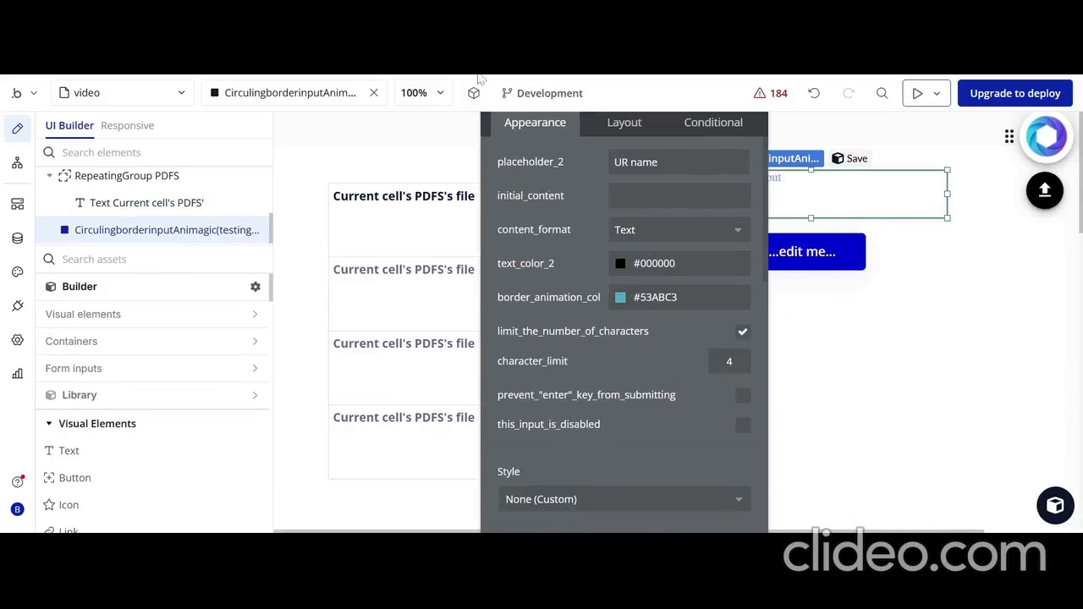
Switch to the page preview and submit the entered text "test" with the blue button below the input
key(ctrl+Tab)
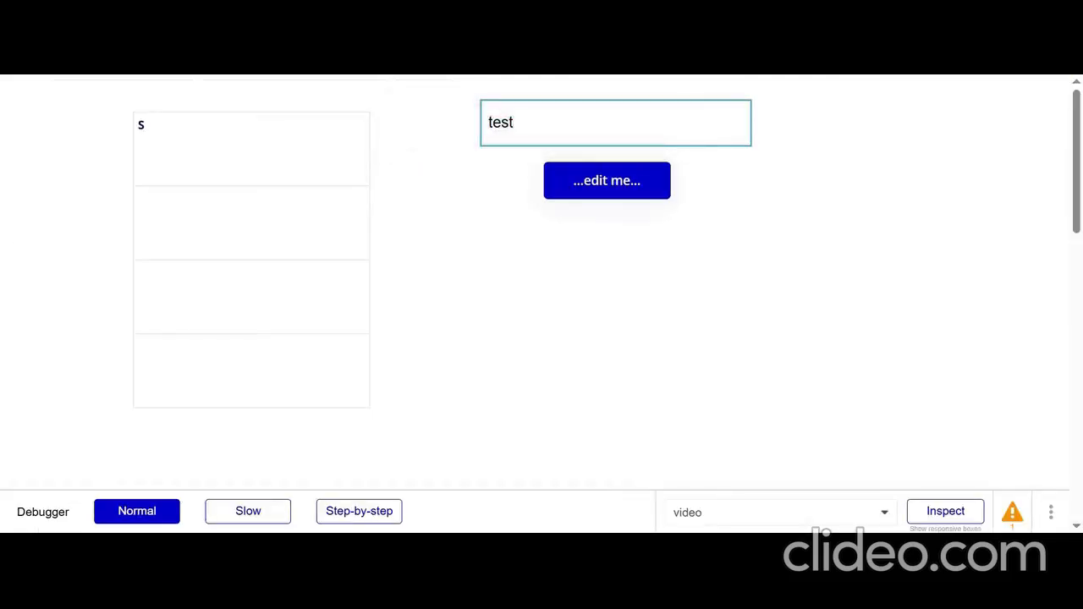
click(599, 185)
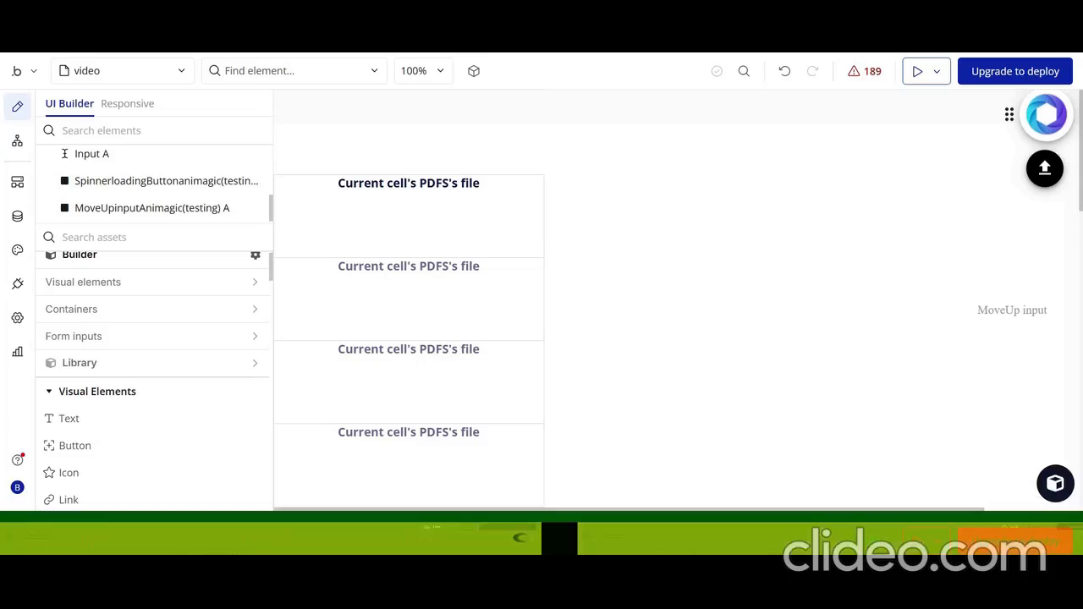
Place a Multiselect with search dropdown (testing) element beside the PDFS repeating group, shift it closer to the group and enlarge it slightly
click(372, 273)
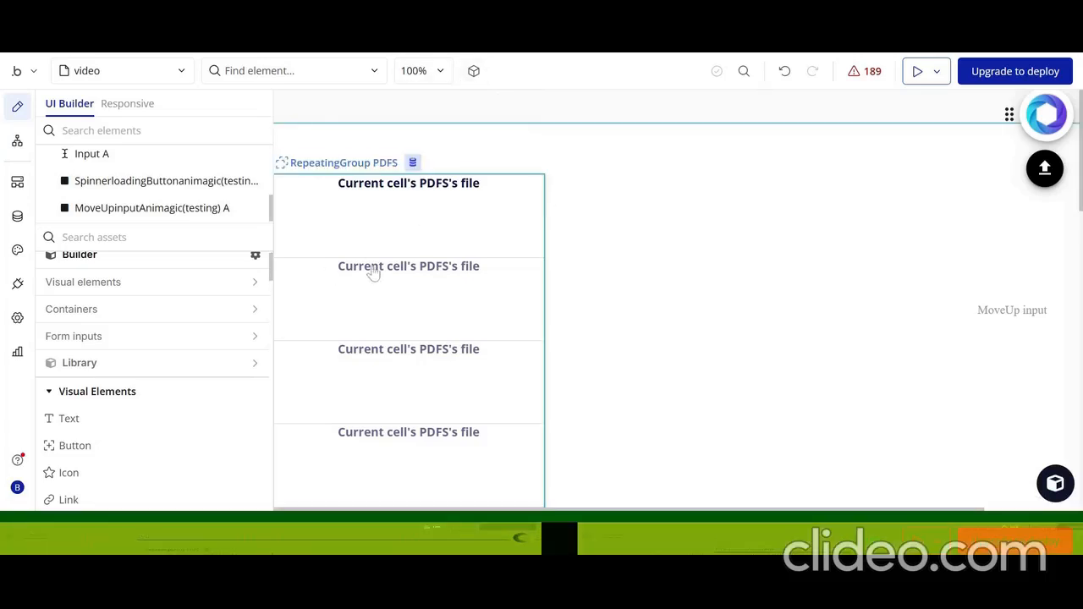
scroll(373, 273, down, 2)
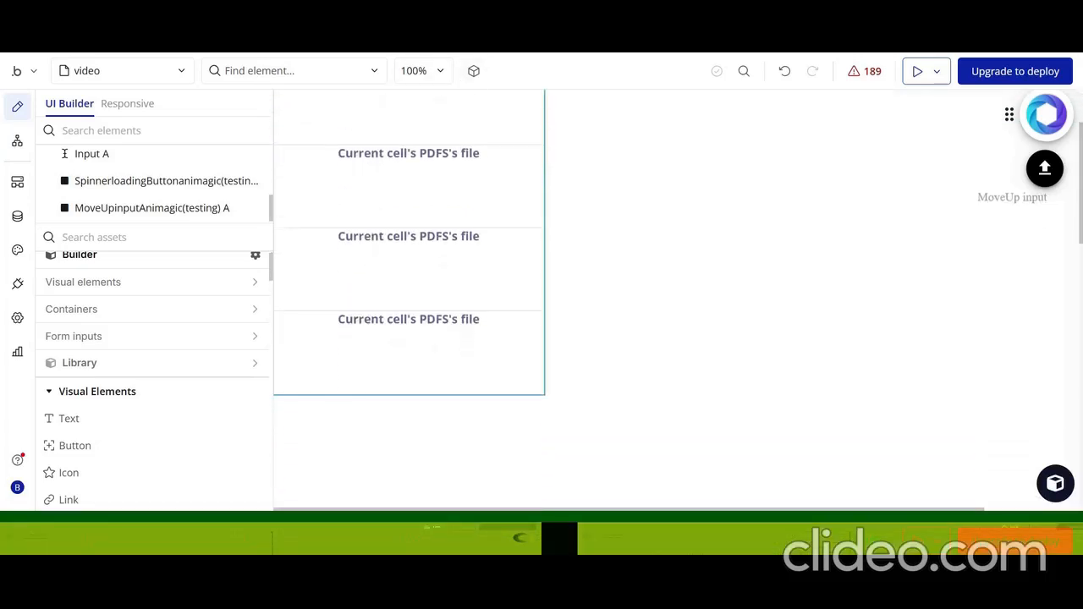
scroll(374, 273, up, 2)
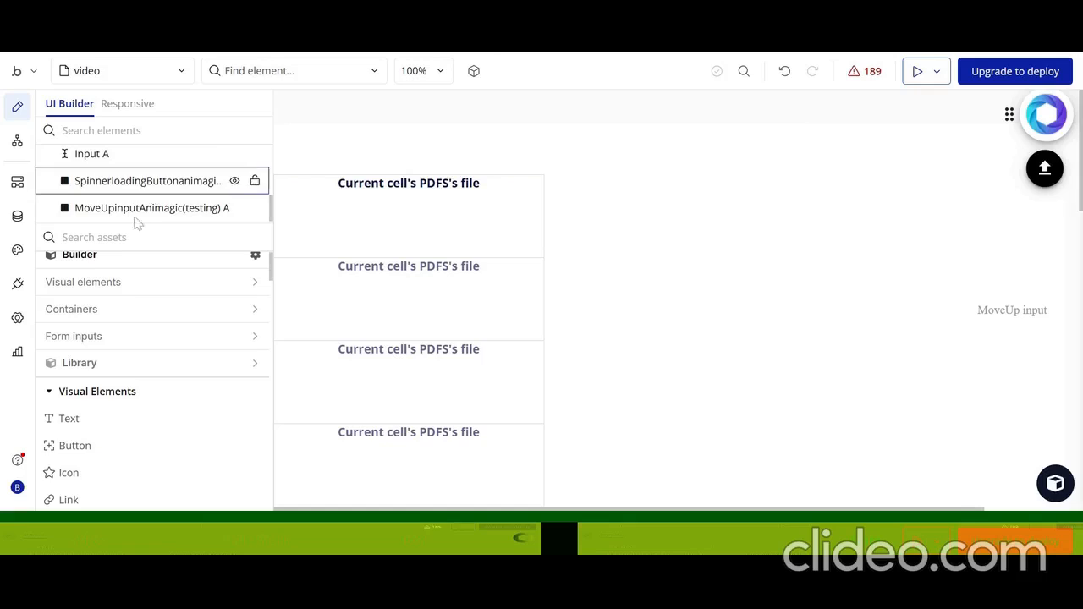
text(MUL)
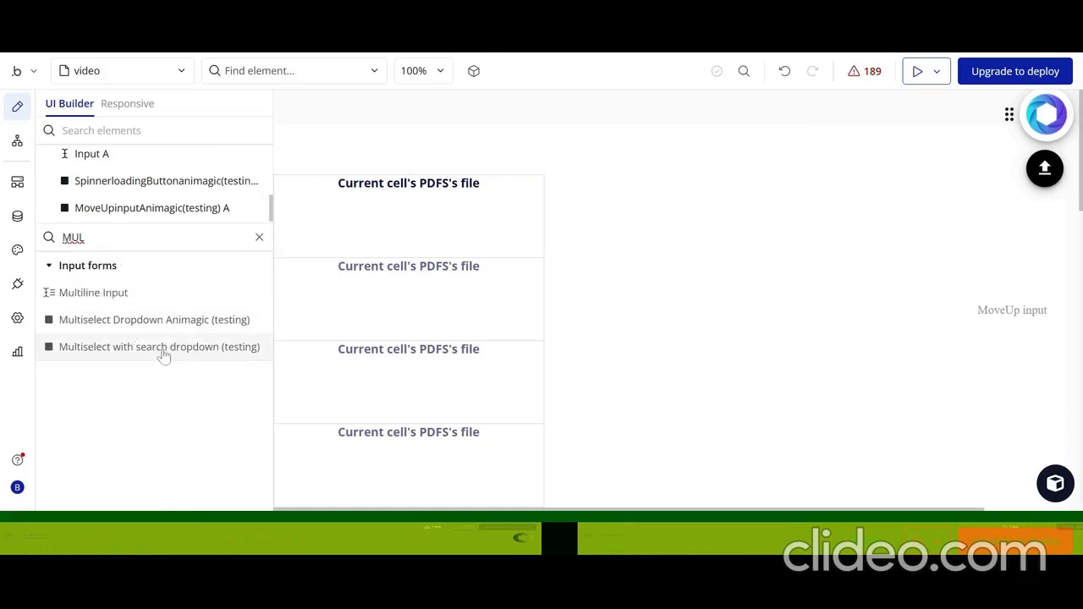
drag(163, 356, 676, 191)
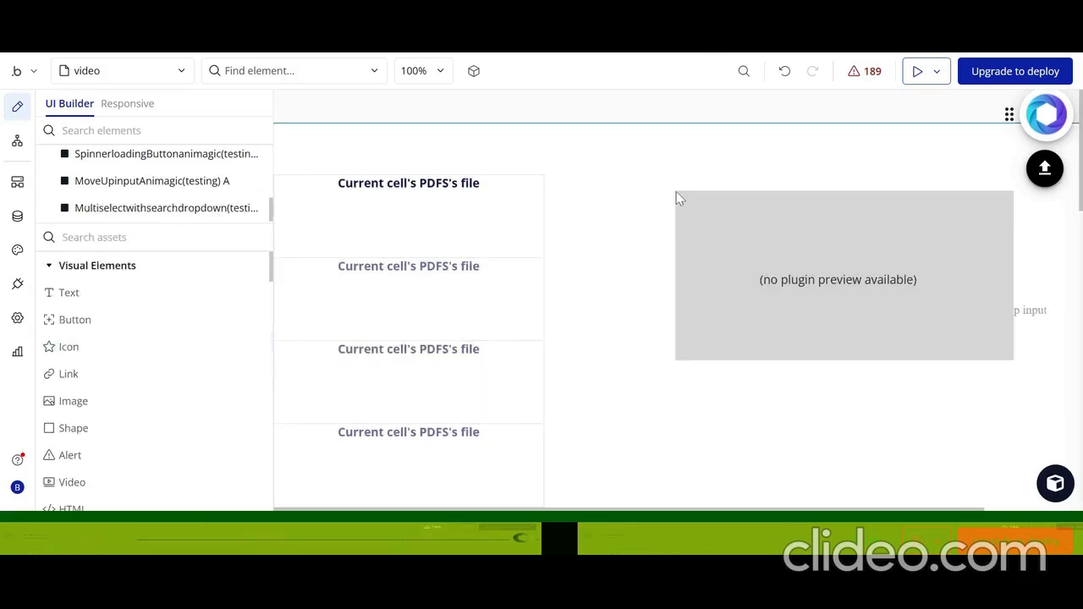
click(762, 252)
drag(757, 240, 657, 206)
drag(891, 312, 900, 354)
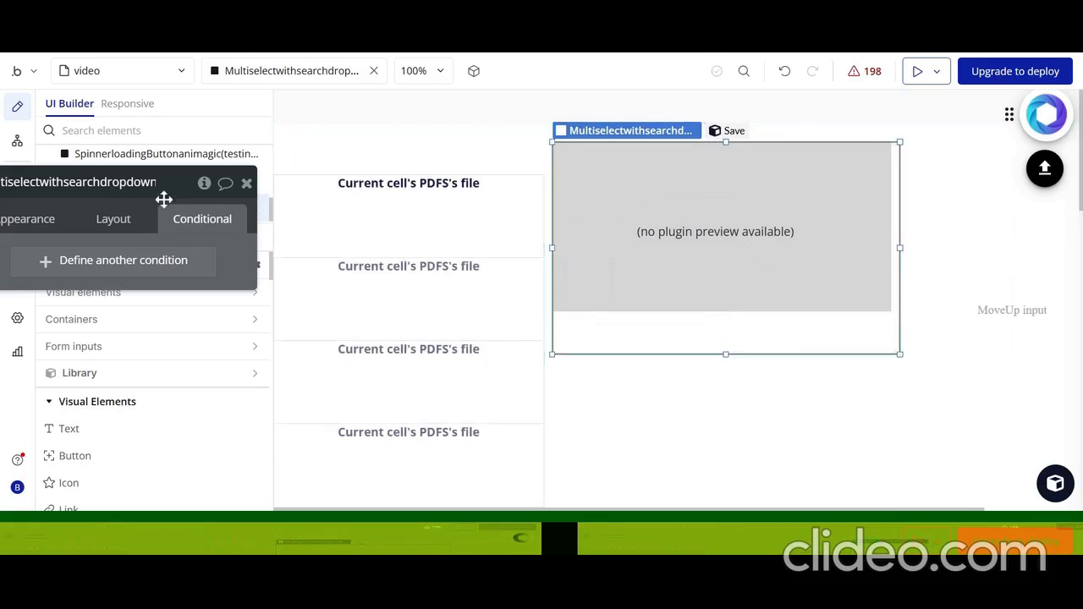
In the multiselect dropdown's appearance settings, set the placeholder to "Select item"
drag(120, 201, 322, 147)
click(225, 165)
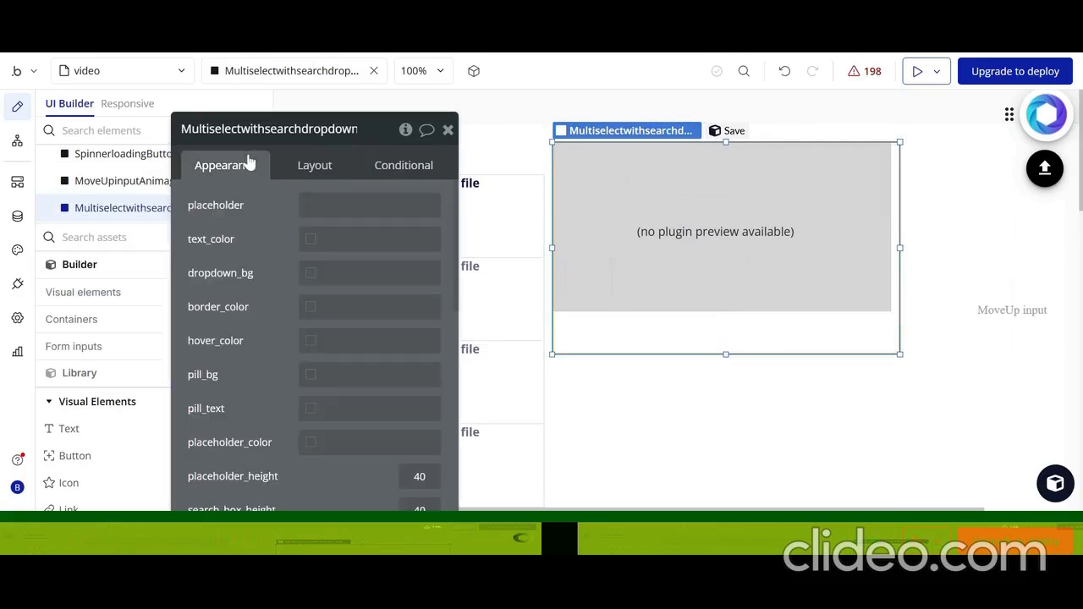
click(323, 207)
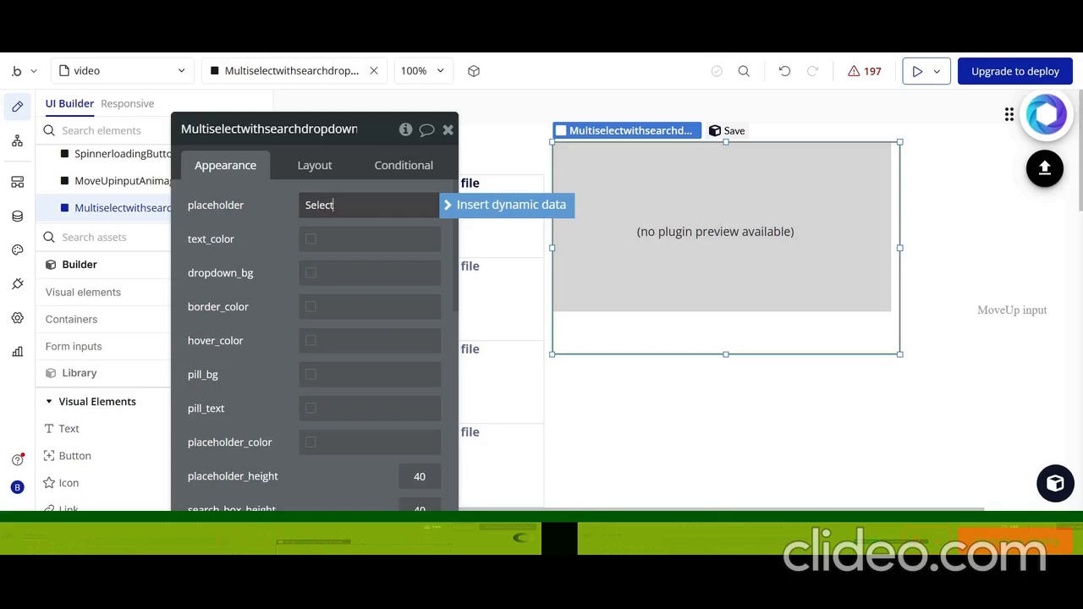
text(Select item)
Set the multiselect dropdown's text_color to #261F1F and its dropdown_bg to #962626
click(347, 239)
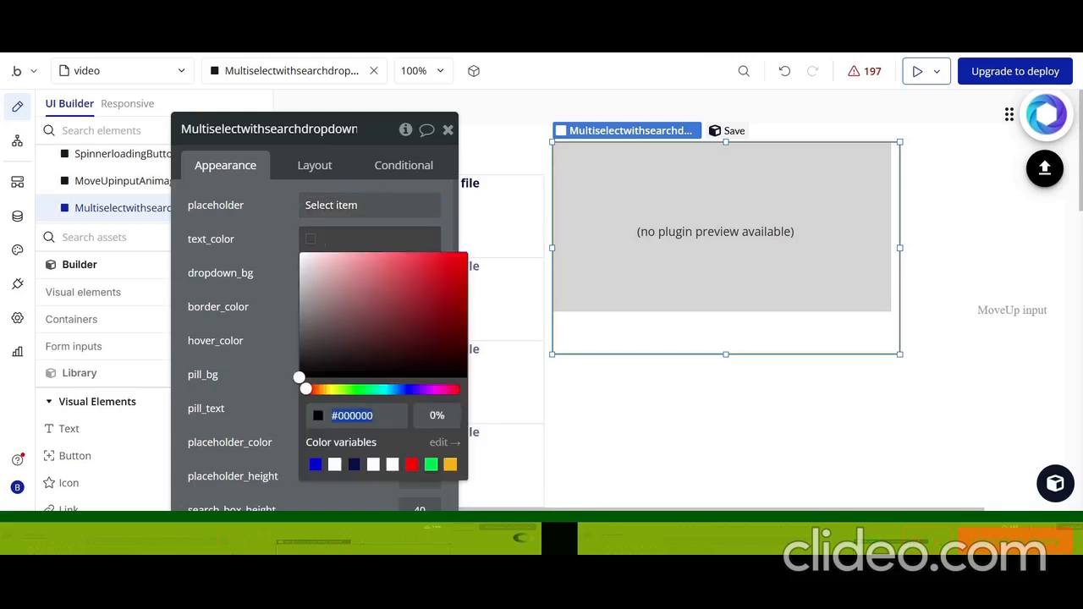
click(330, 358)
click(262, 235)
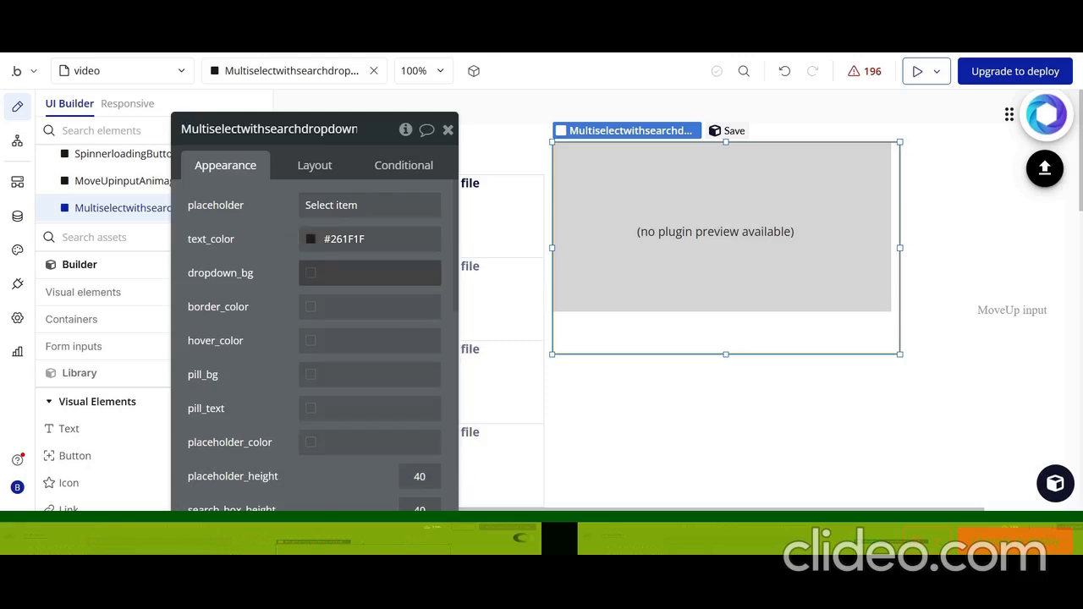
click(370, 273)
click(423, 338)
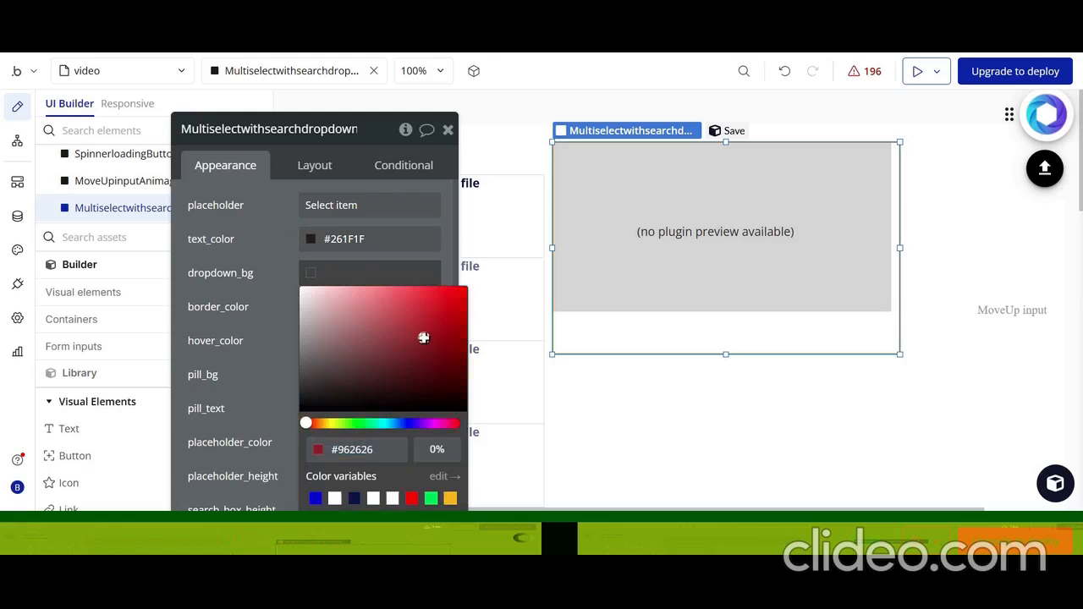
click(273, 290)
Set the multiselect dropdown's border_color to the dark blue #16317A
click(311, 315)
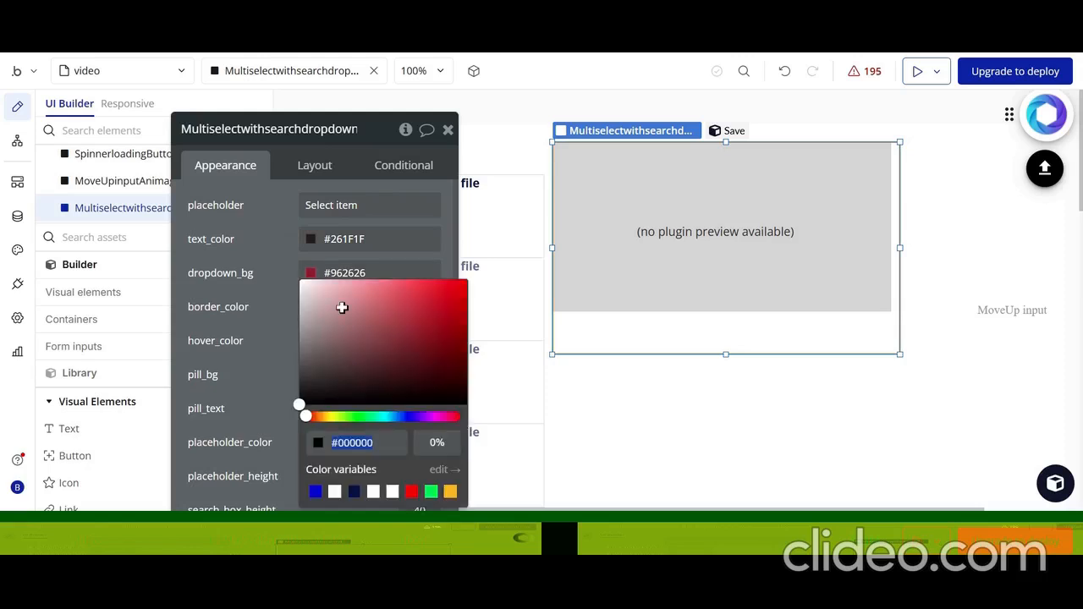
click(401, 417)
click(435, 345)
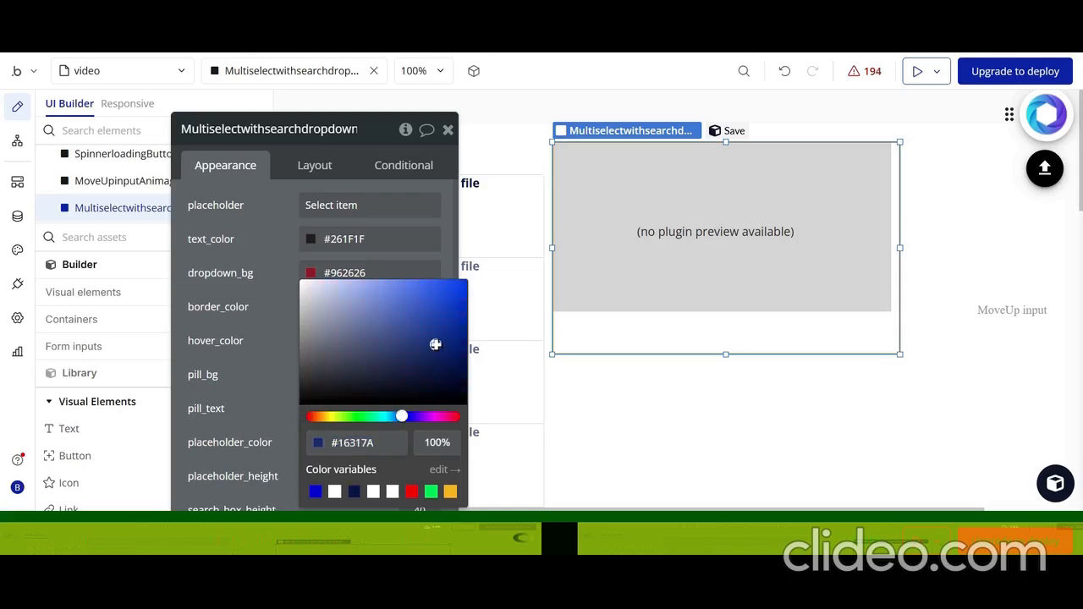
click(280, 305)
Paste the copied expression All DDS:each item's Display as the multiselect dropdown's options_list
scroll(288, 321, down, 3)
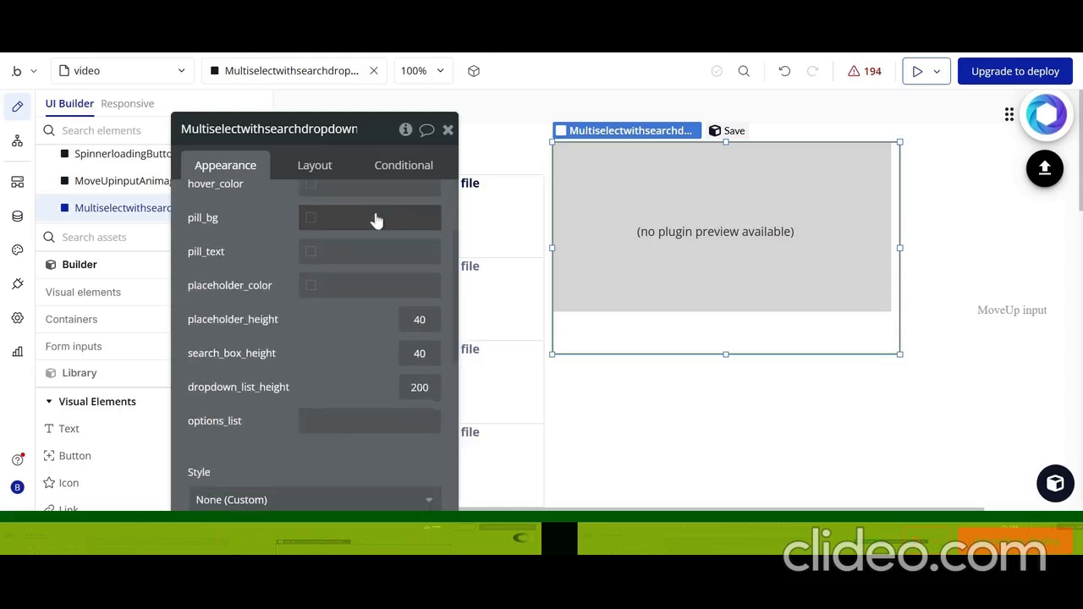
scroll(234, 387, down, 2)
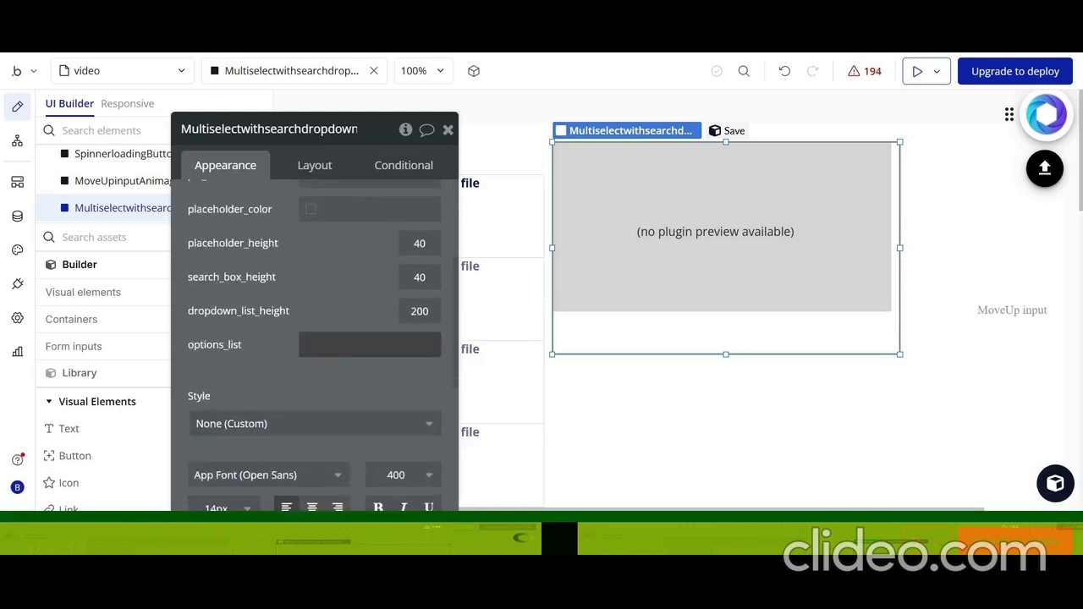
click(412, 345)
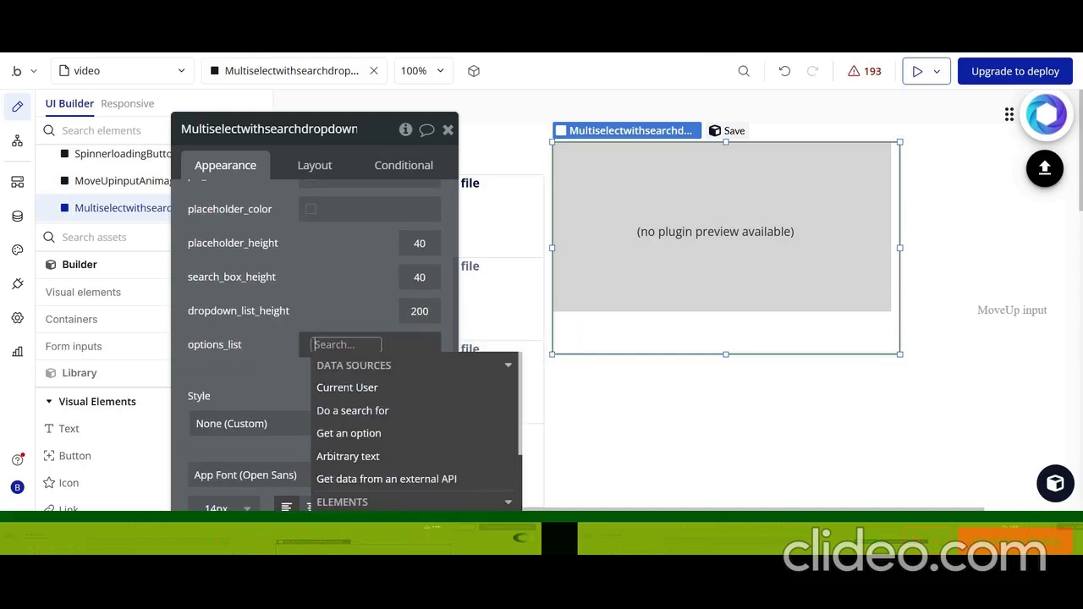
right_click(415, 337)
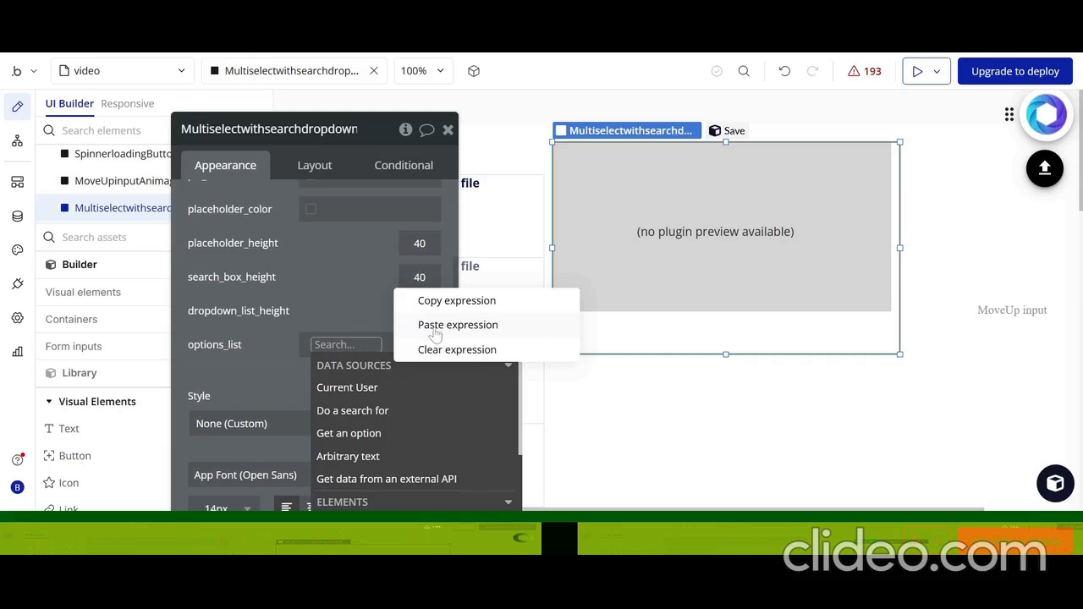
click(435, 328)
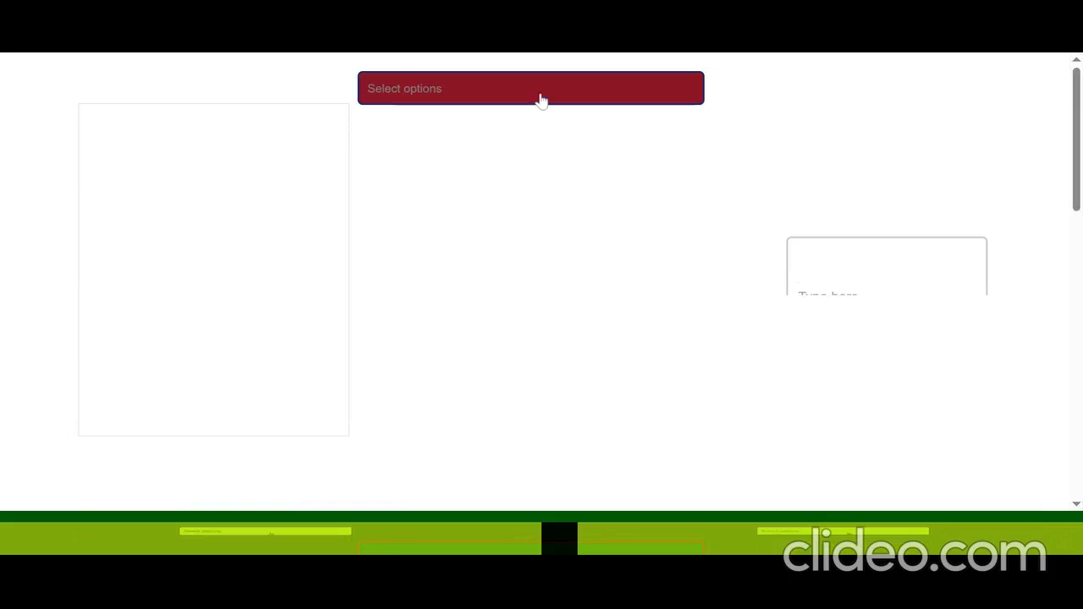
Test the multiselect dropdown in the preview by searching its options for "2", selecting Item2 and removing it again
click(474, 94)
scroll(453, 214, down, 1)
scroll(451, 211, up, 2)
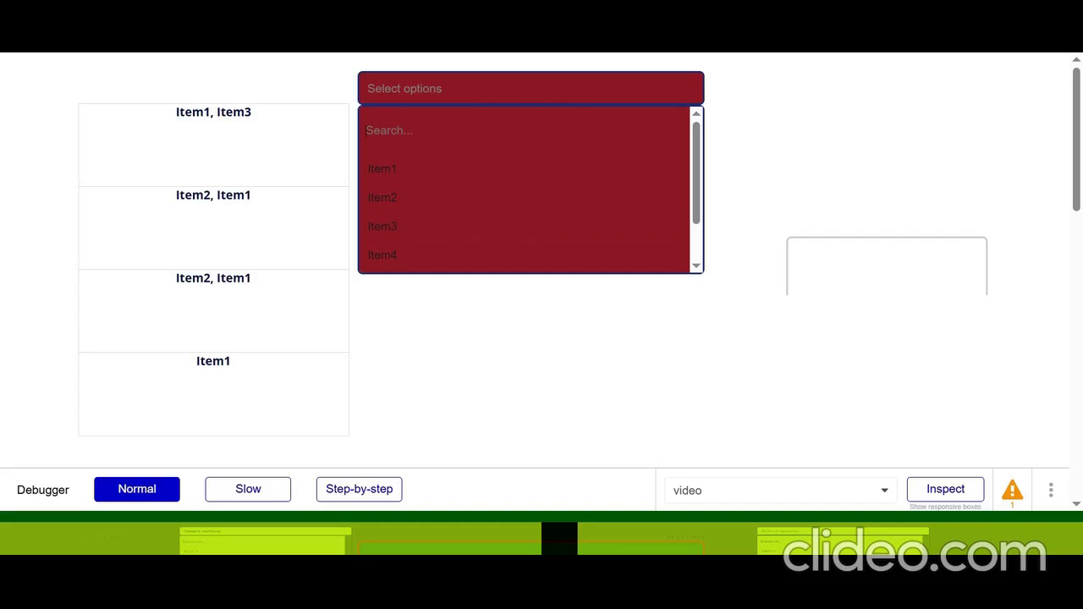
text(2)
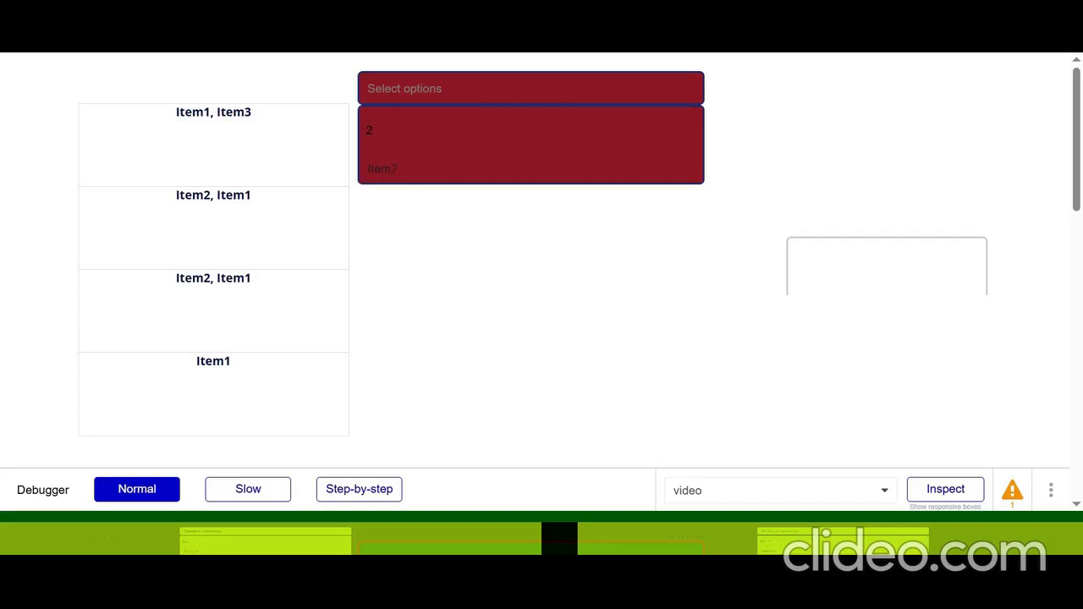
click(402, 174)
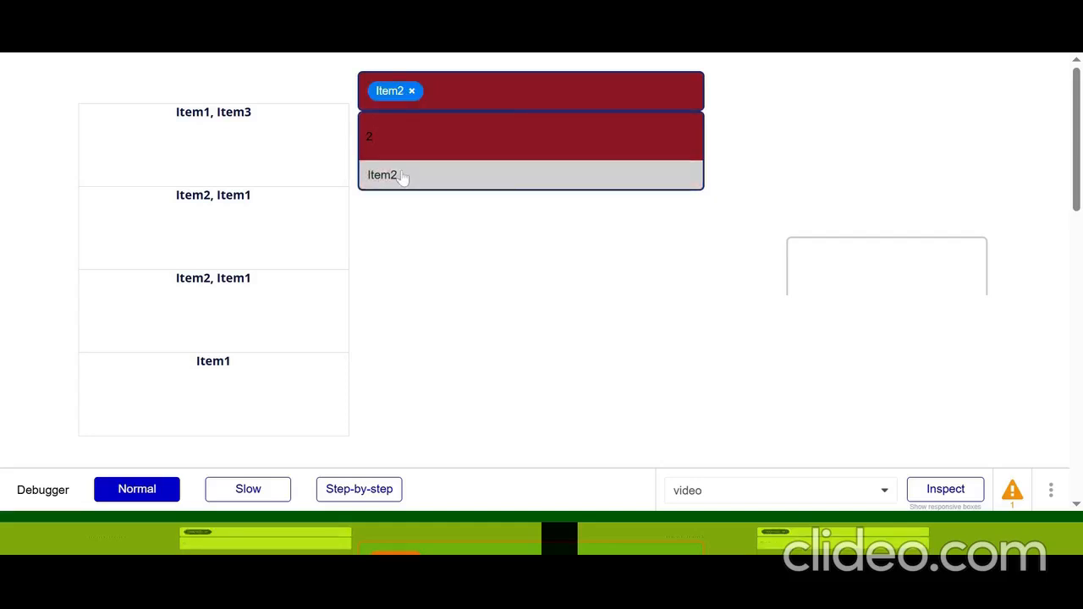
click(412, 93)
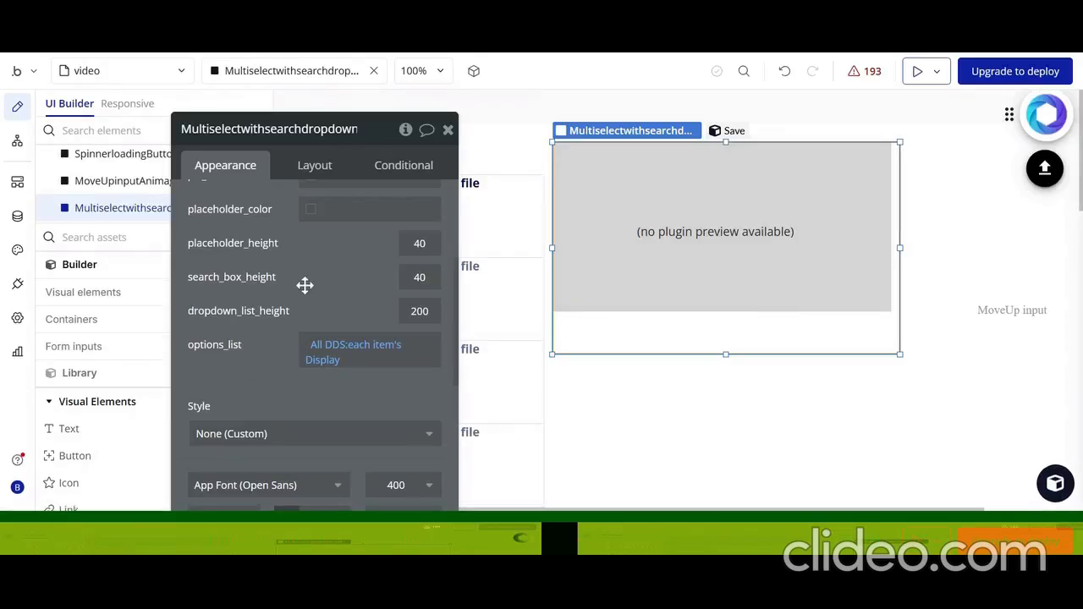
Back in the editor, set the dropdown's placeholder_height and search_box_height to 80 and its dropdown_list_height to 100
scroll(305, 286, up, 1)
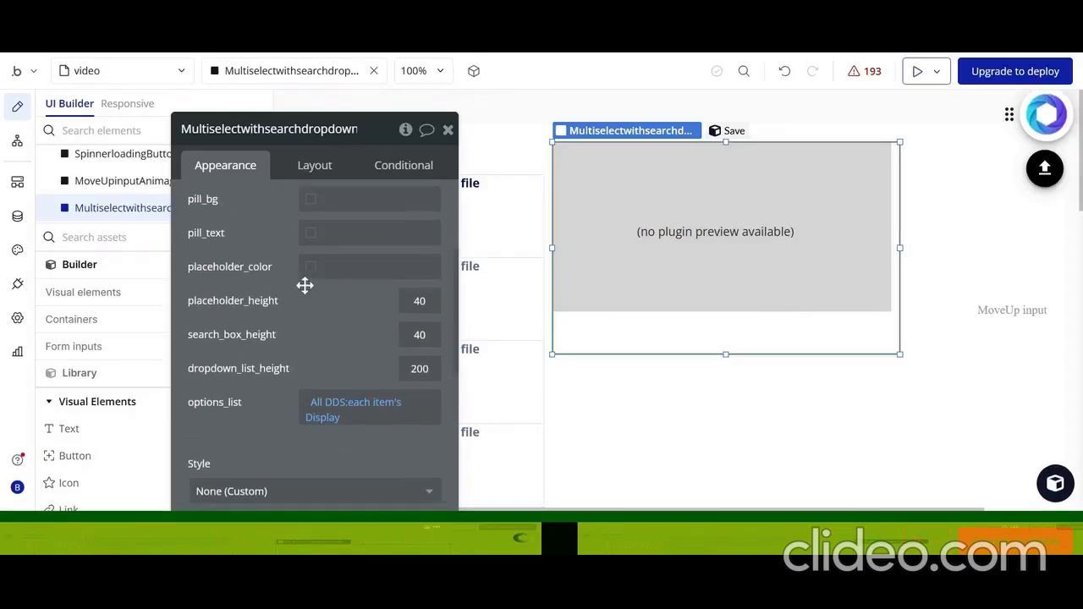
scroll(304, 286, up, 1)
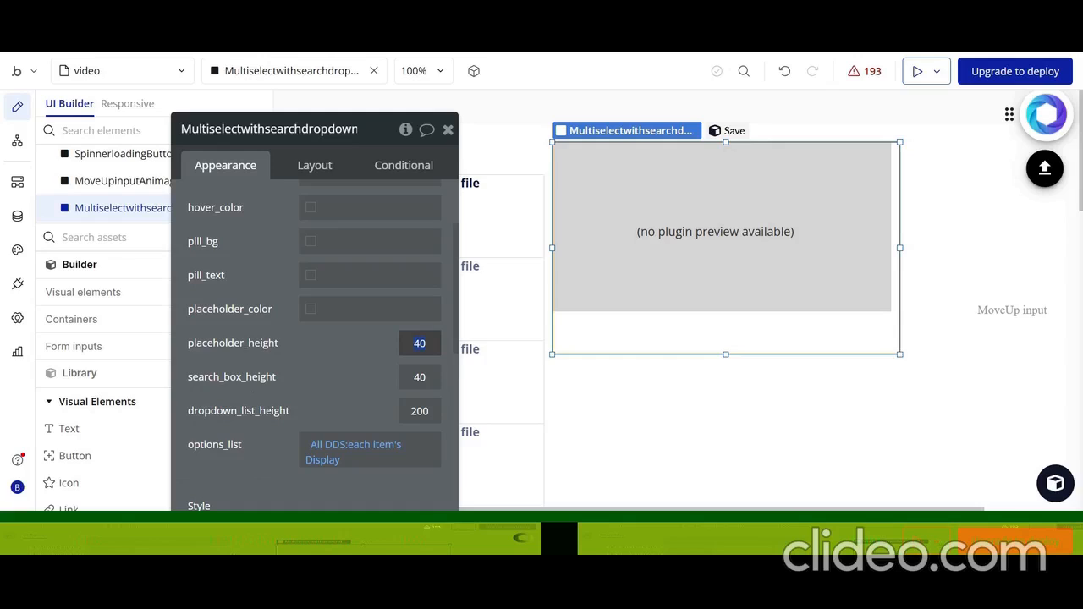
text(0)
key(Tab)
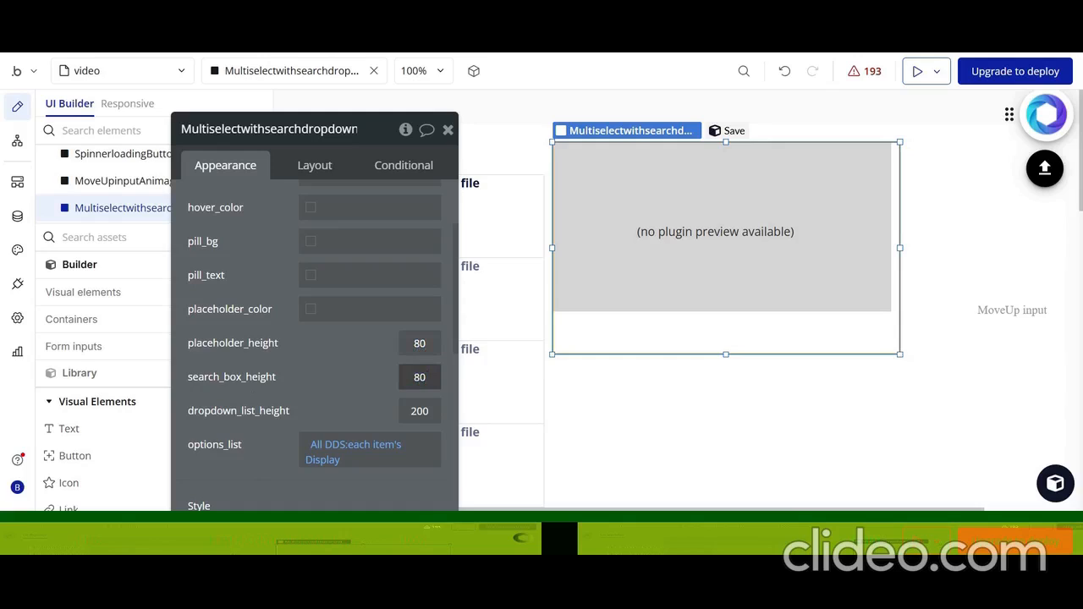
key(Tab)
text(1)
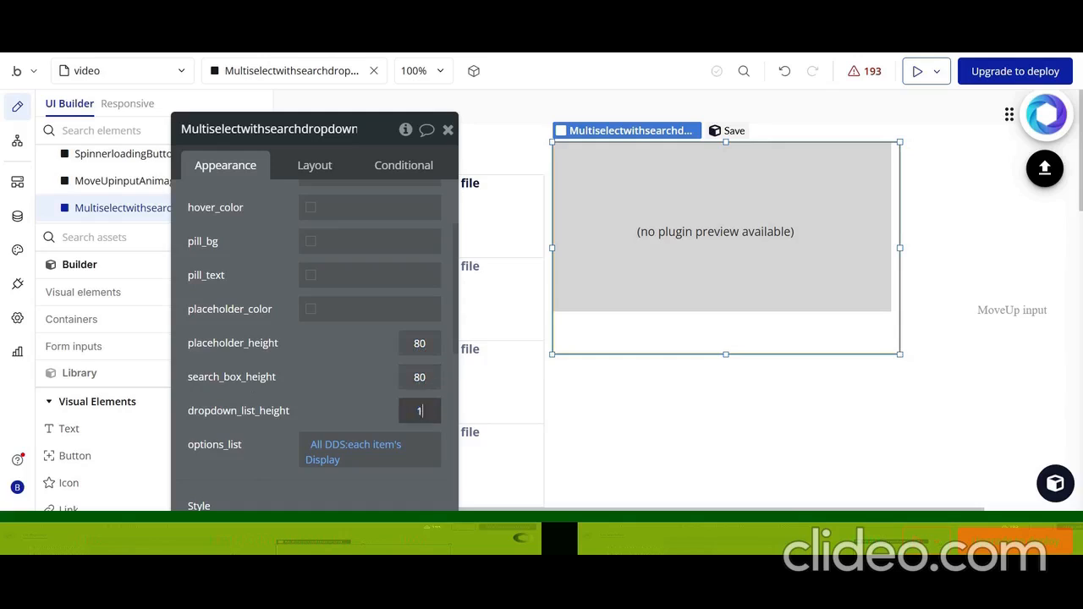
Preview the page, open the resized multiselect dropdown and examine its search box and option list through to the last item
click(923, 73)
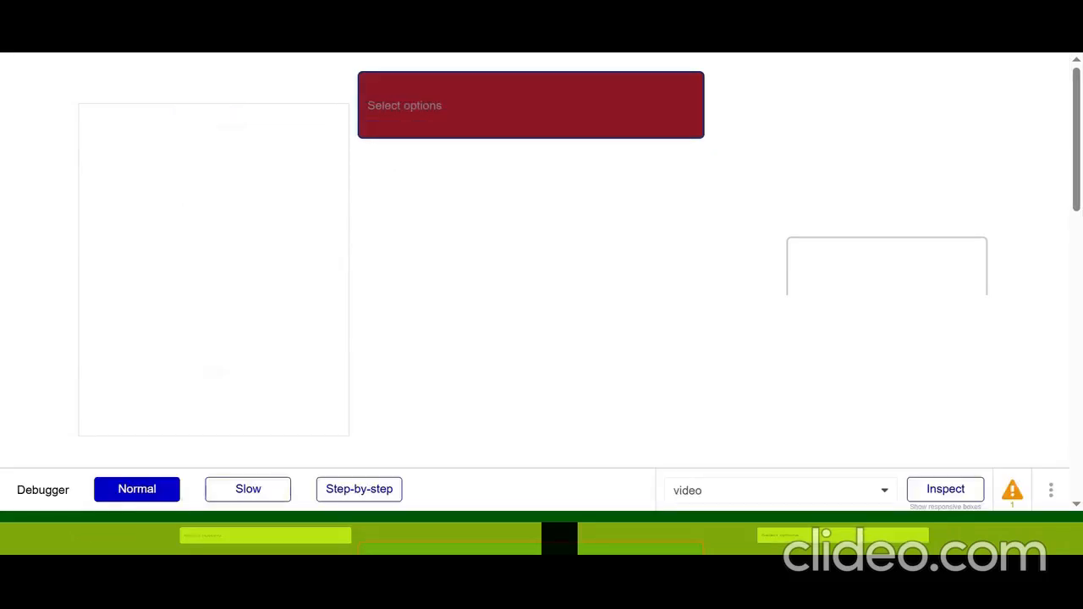
click(471, 113)
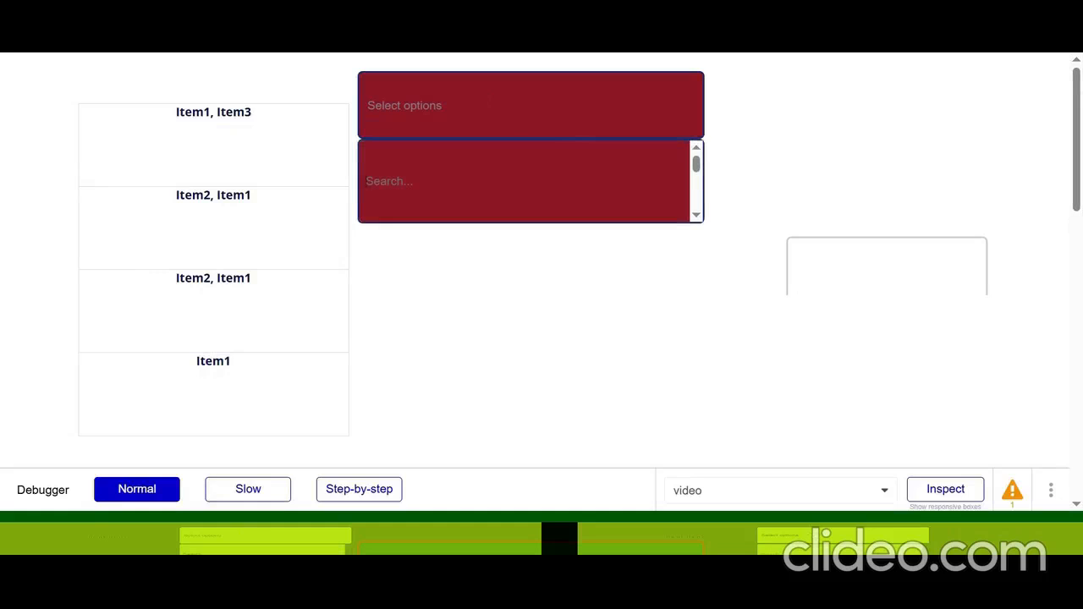
scroll(507, 181, down, 1)
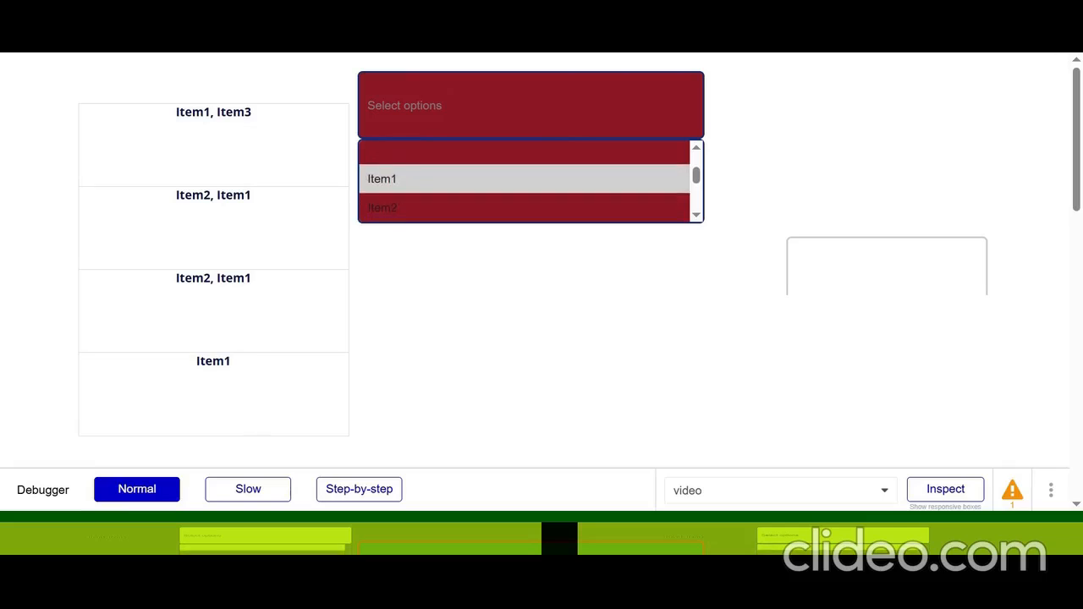
scroll(508, 180, down, 2)
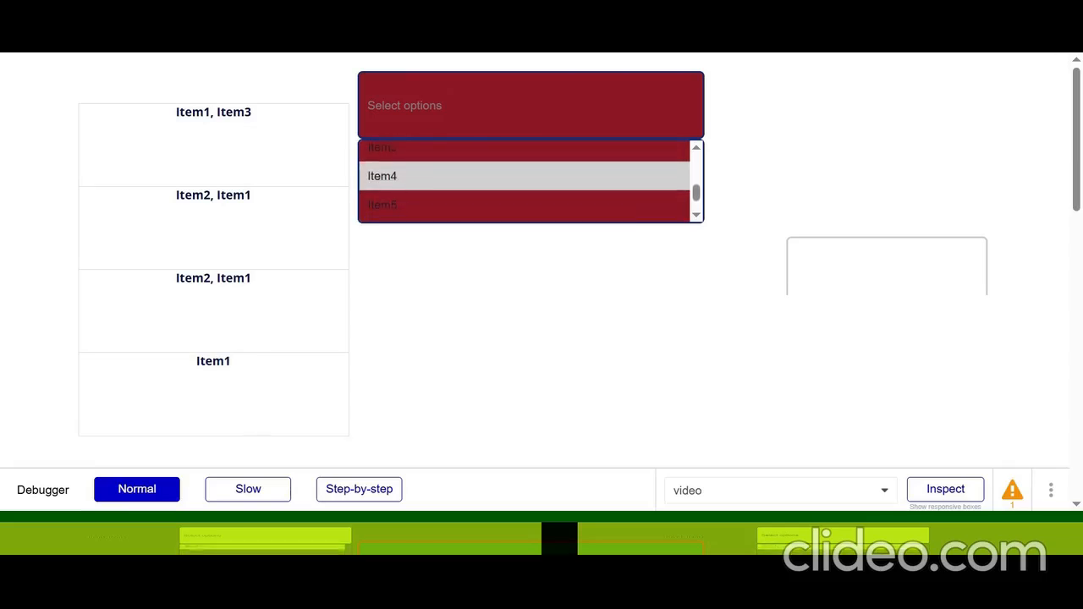
scroll(508, 180, down, 1)
scroll(508, 181, up, 3)
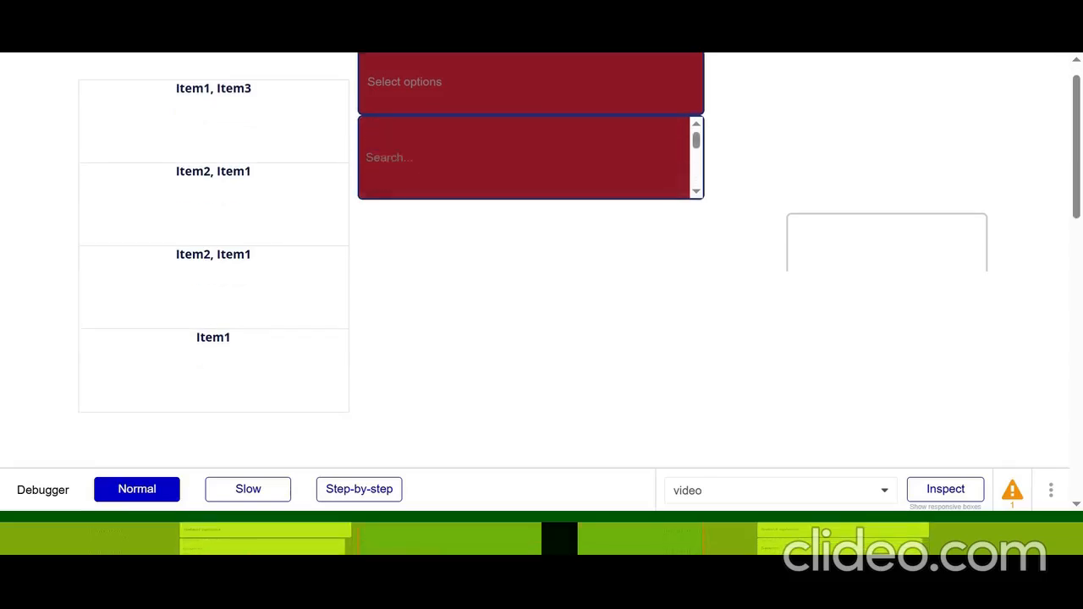
scroll(508, 181, down, 3)
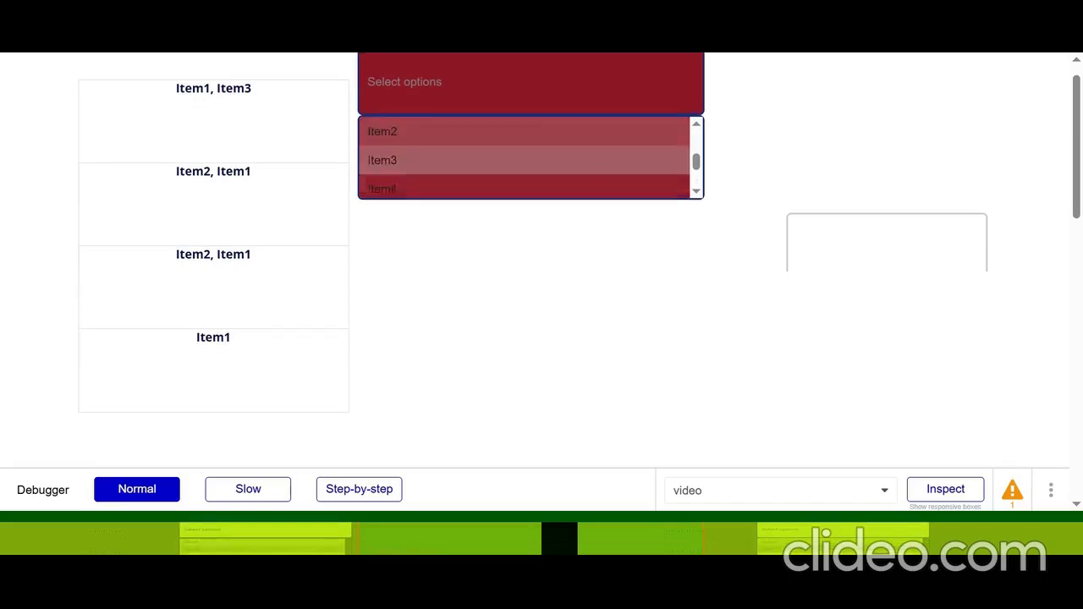
scroll(496, 237, up, 1)
scroll(514, 208, down, 1)
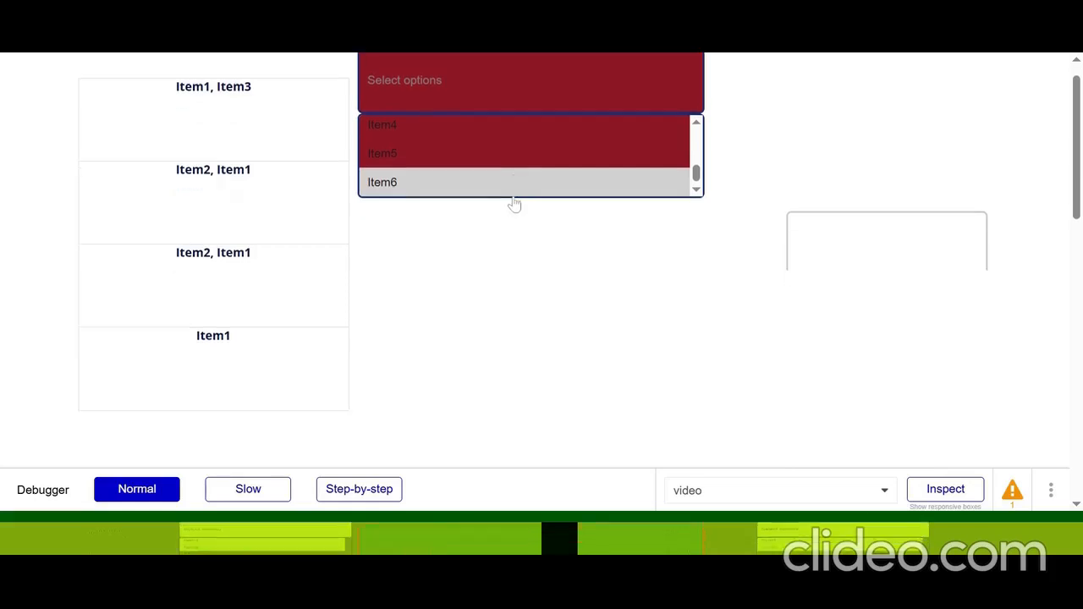
scroll(514, 205, up, 1)
scroll(514, 203, up, 3)
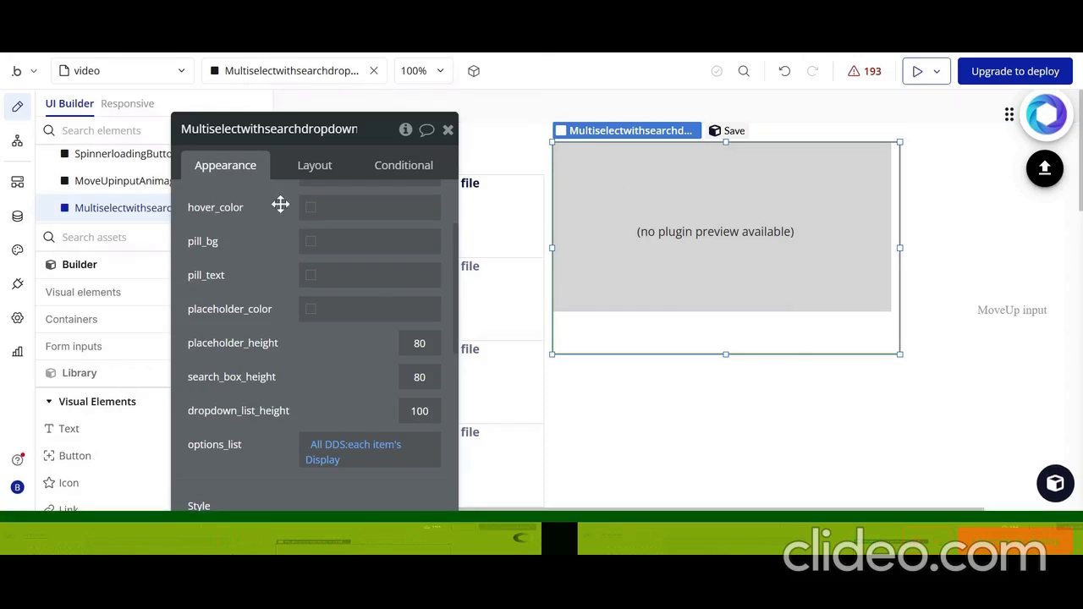
In the editor, search the elements for "button", add a Fading Dots Loading Button Animagic beside the multiselect dropdown and shrink it to button size
drag(281, 205, 442, 406)
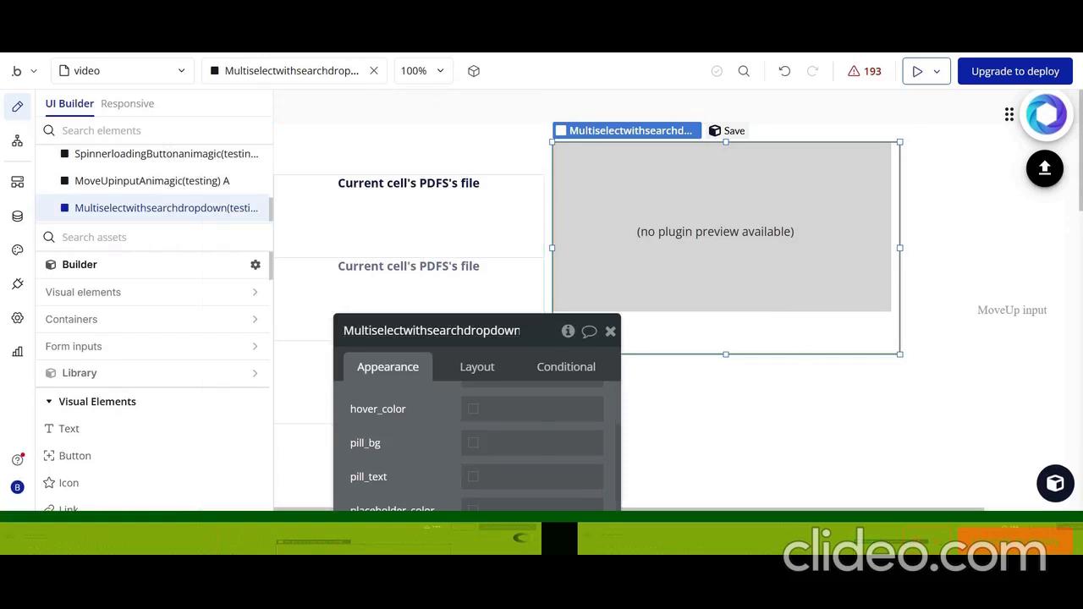
text(butt)
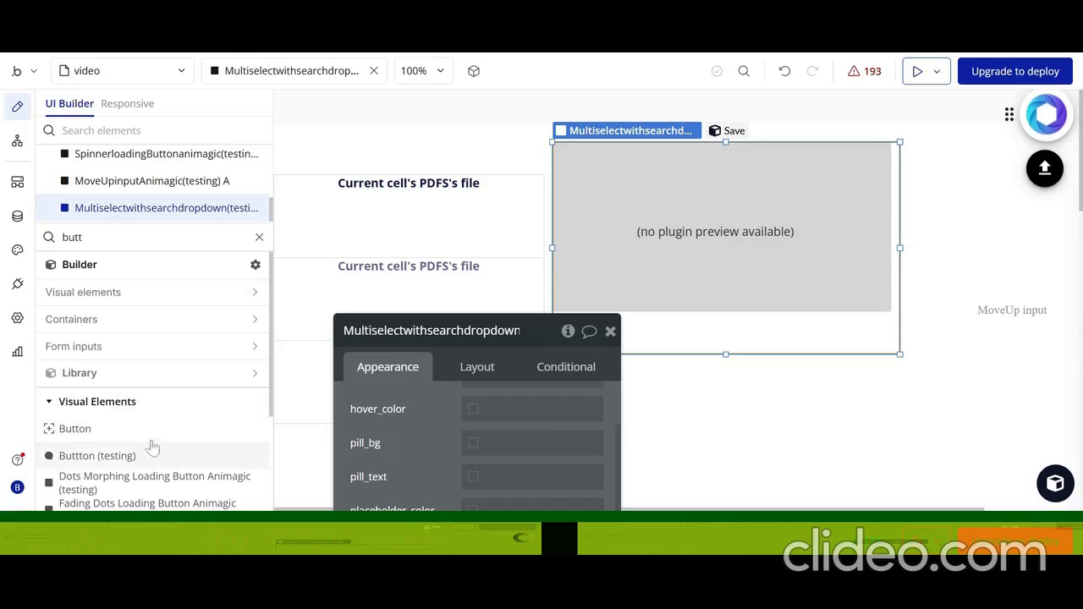
text(on)
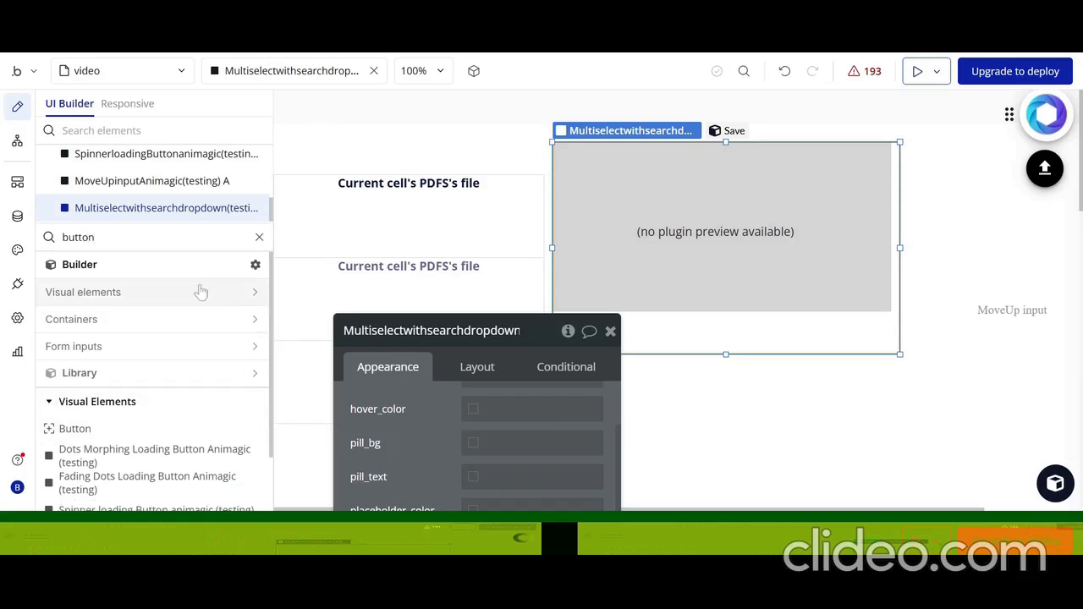
scroll(169, 381, down, 2)
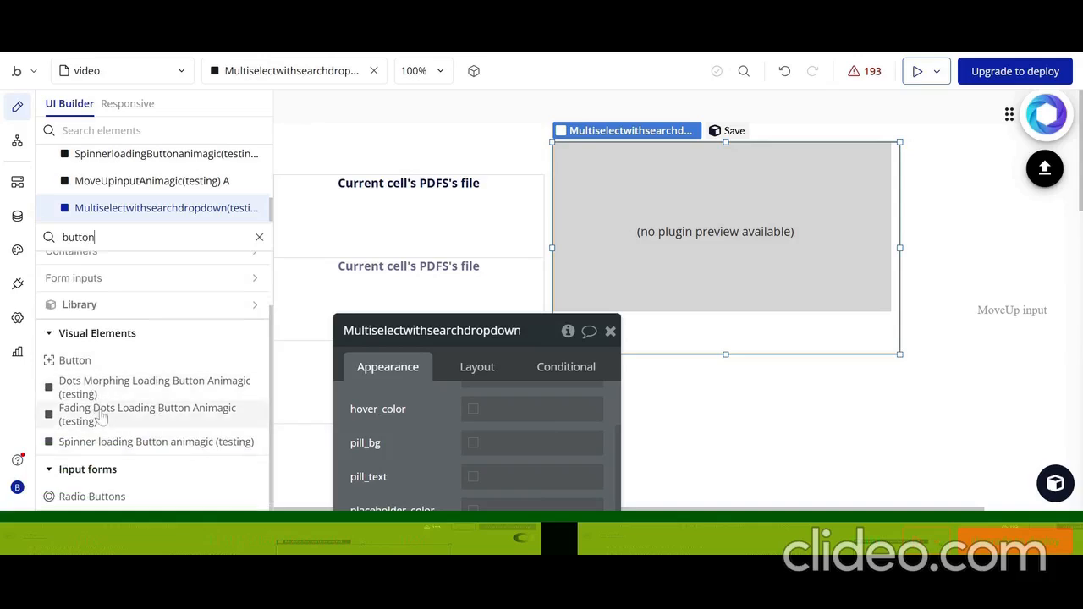
drag(99, 416, 927, 169)
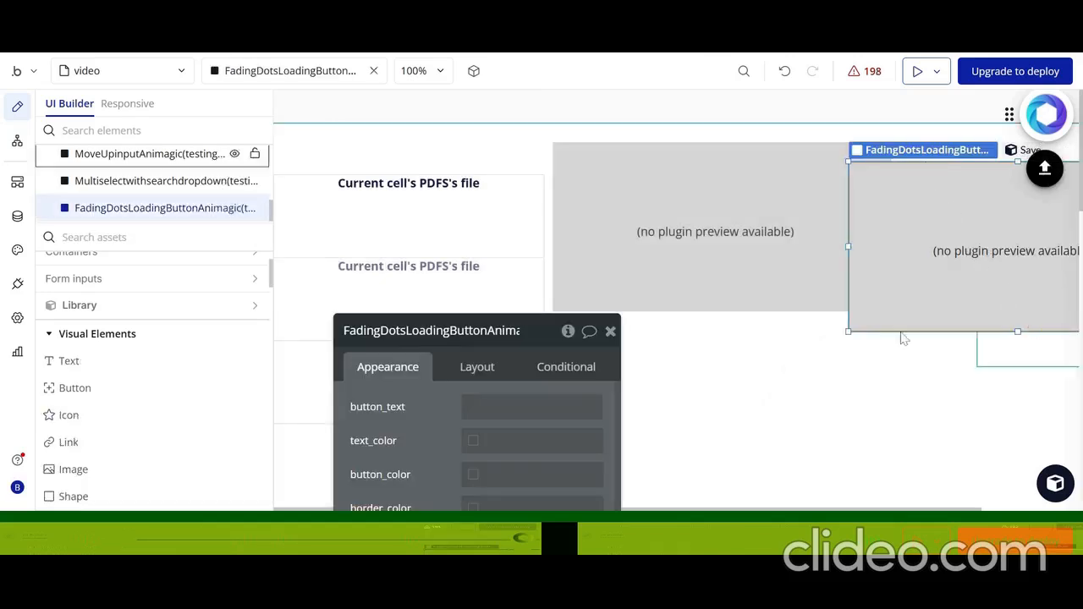
scroll(889, 356, right, 2)
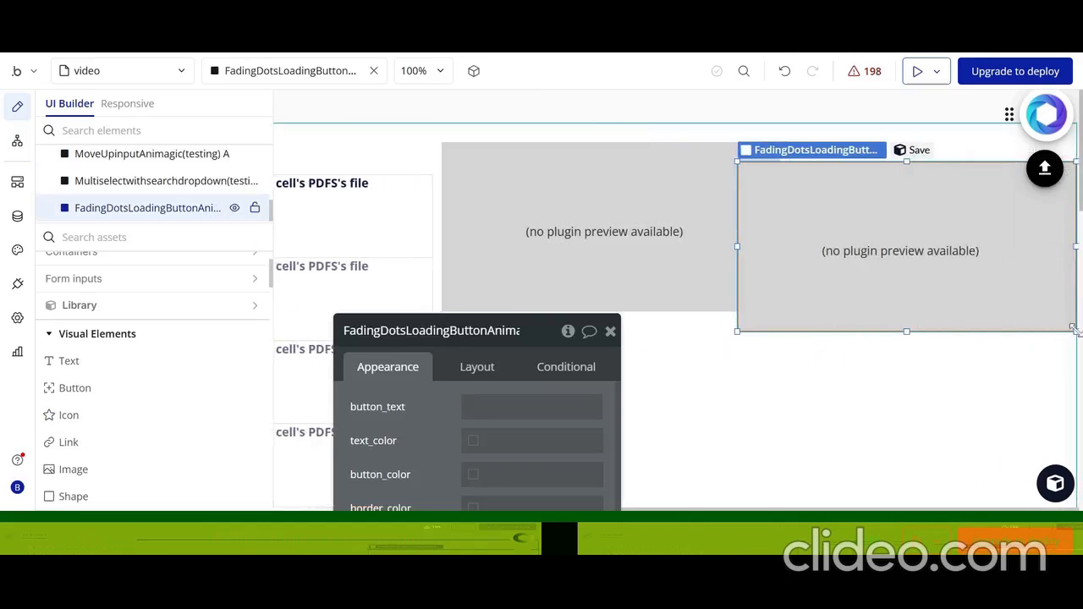
drag(1075, 330, 868, 170)
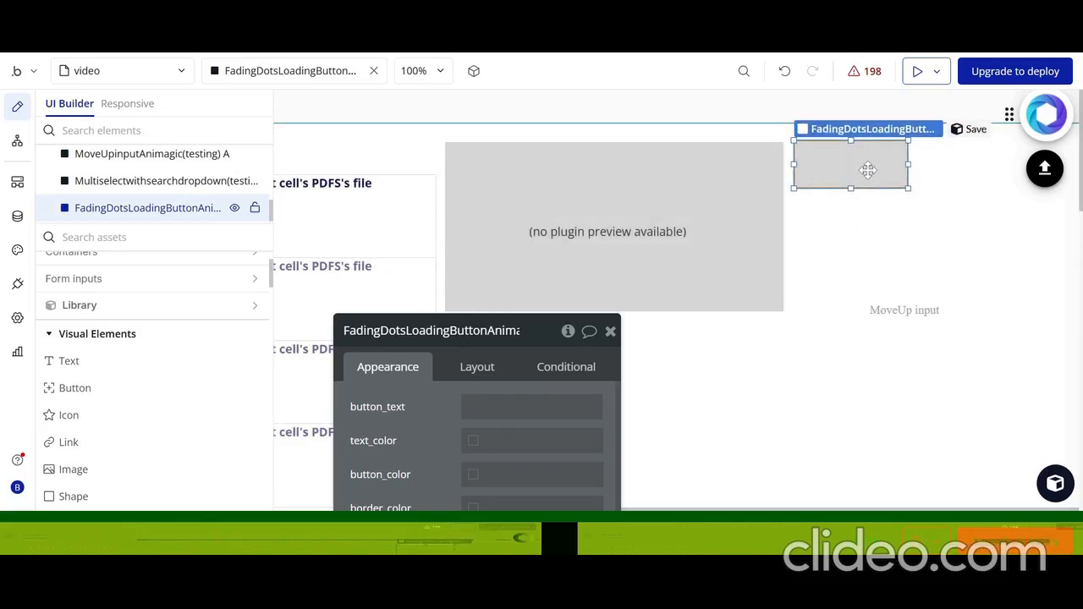
Set the fading dots loading button's button_text to Add and its text_color to #1F1F1F
drag(428, 403, 217, 211)
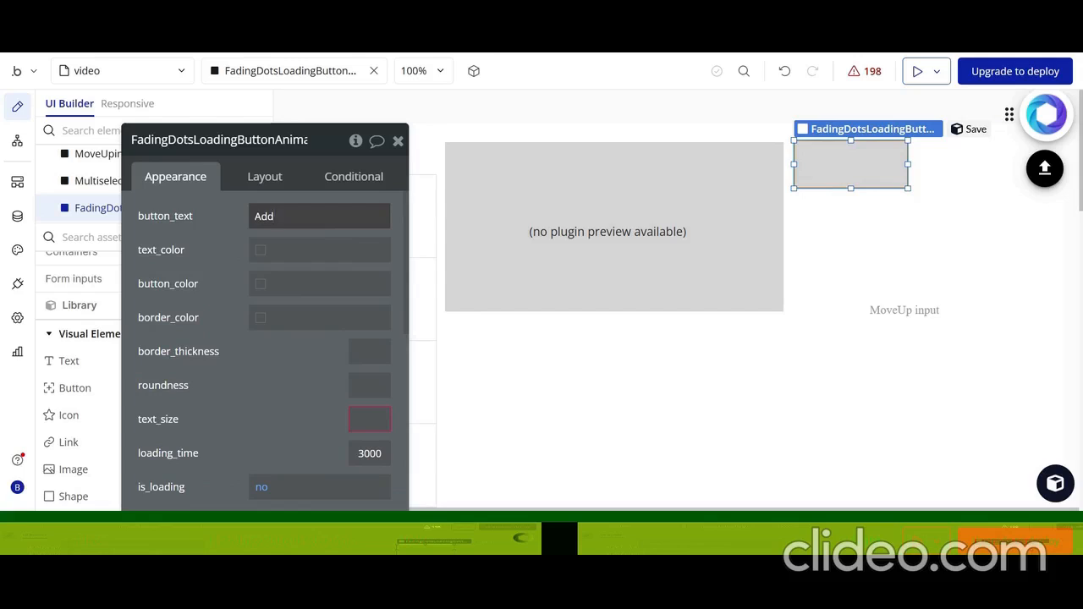
click(305, 251)
click(249, 374)
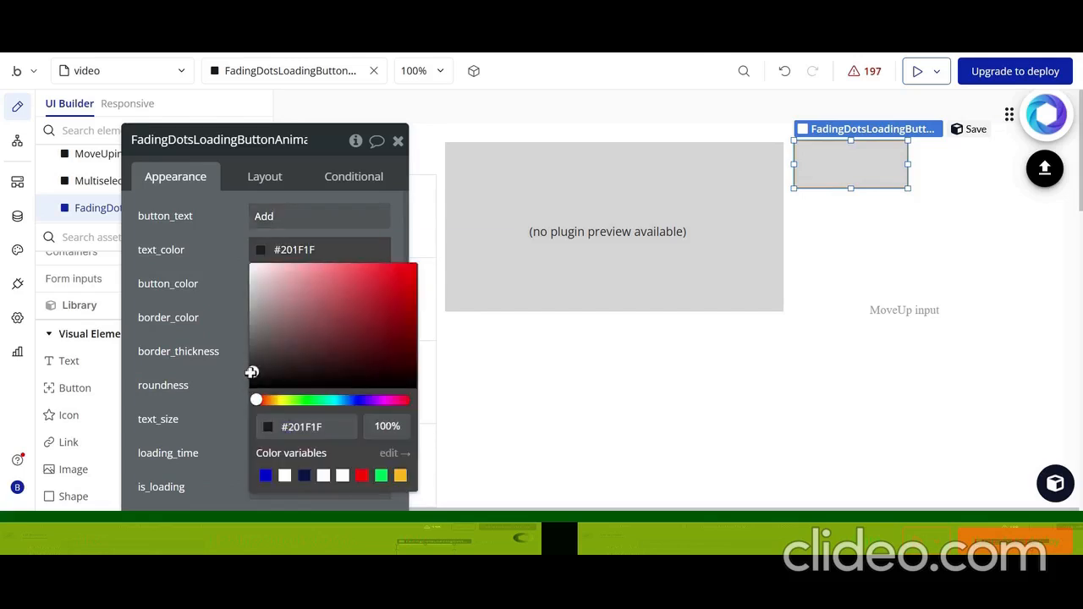
click(203, 295)
Set the fading dots loading button's button_color to dark red #860909 and its border_color to blue #253181
click(320, 284)
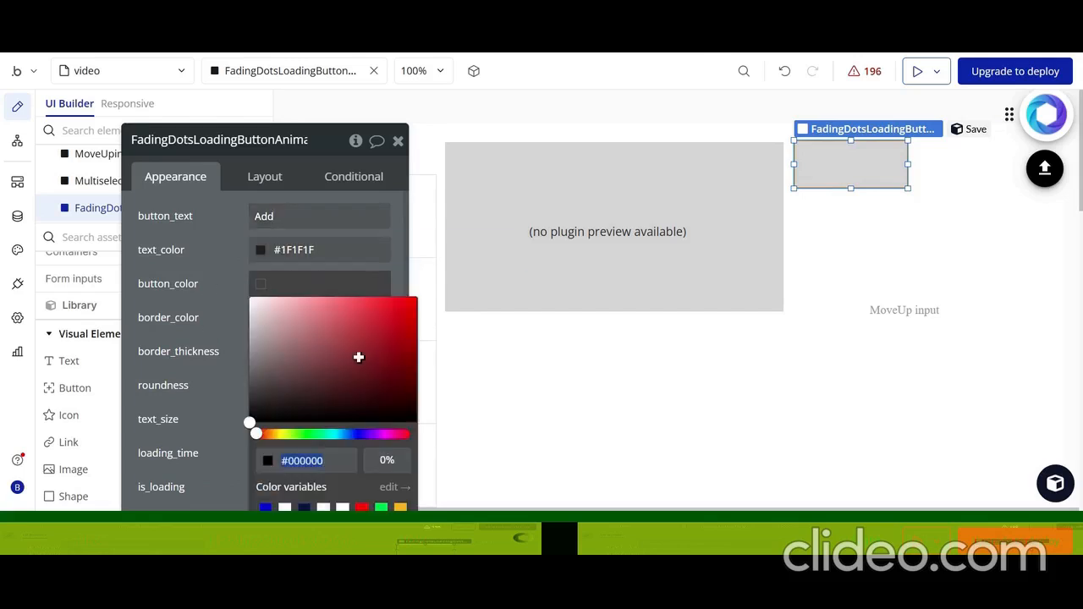
click(404, 358)
click(211, 293)
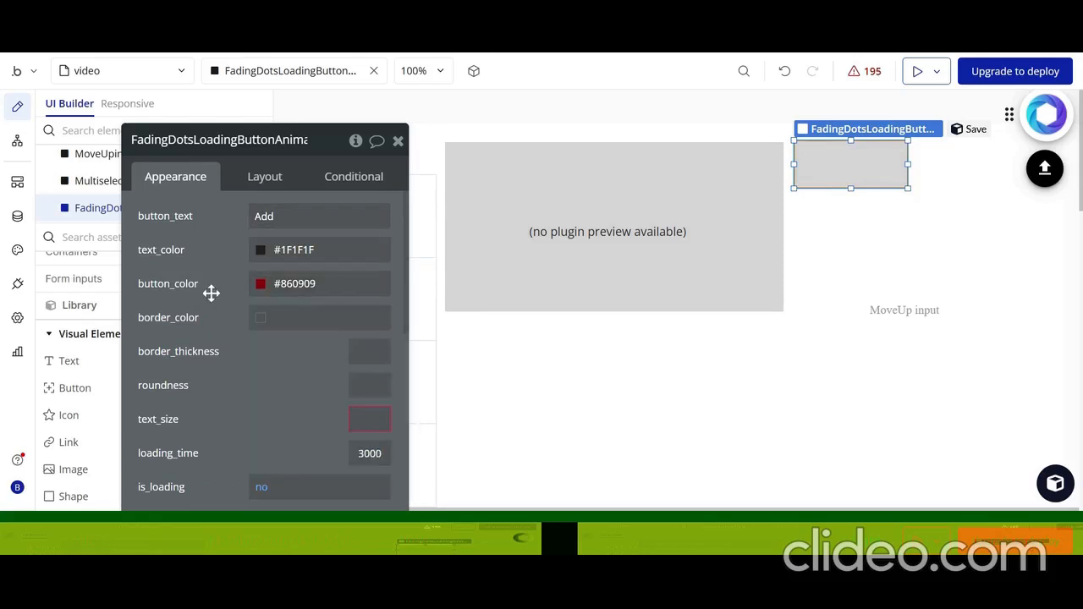
click(278, 331)
click(356, 417)
click(368, 341)
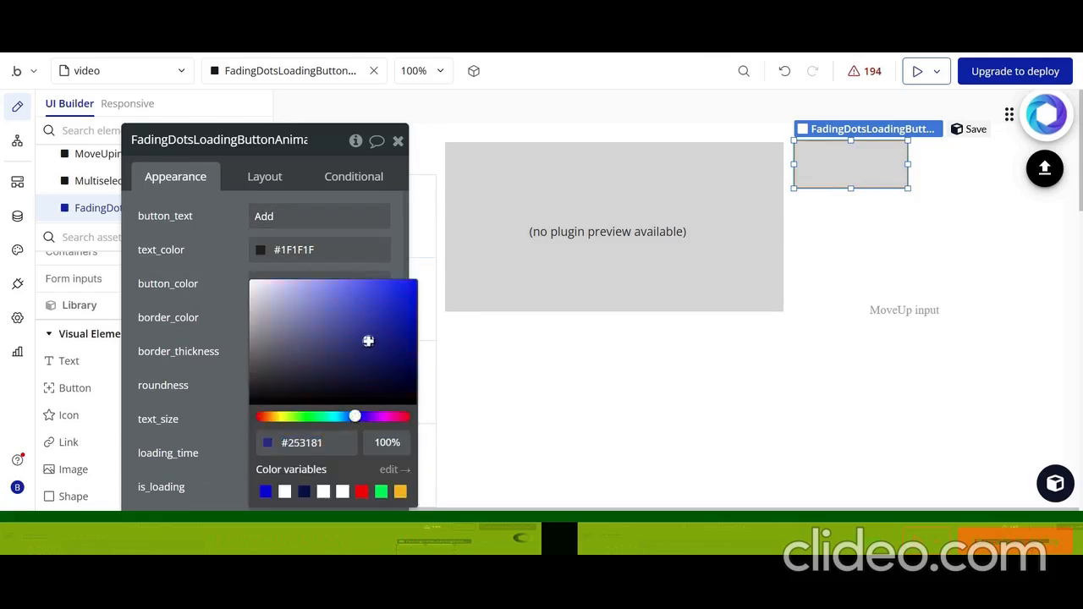
click(242, 331)
Set the fading dots loading button's border_thickness to 4 and roundness to 20, and enter its text_size
scroll(279, 350, down, 1)
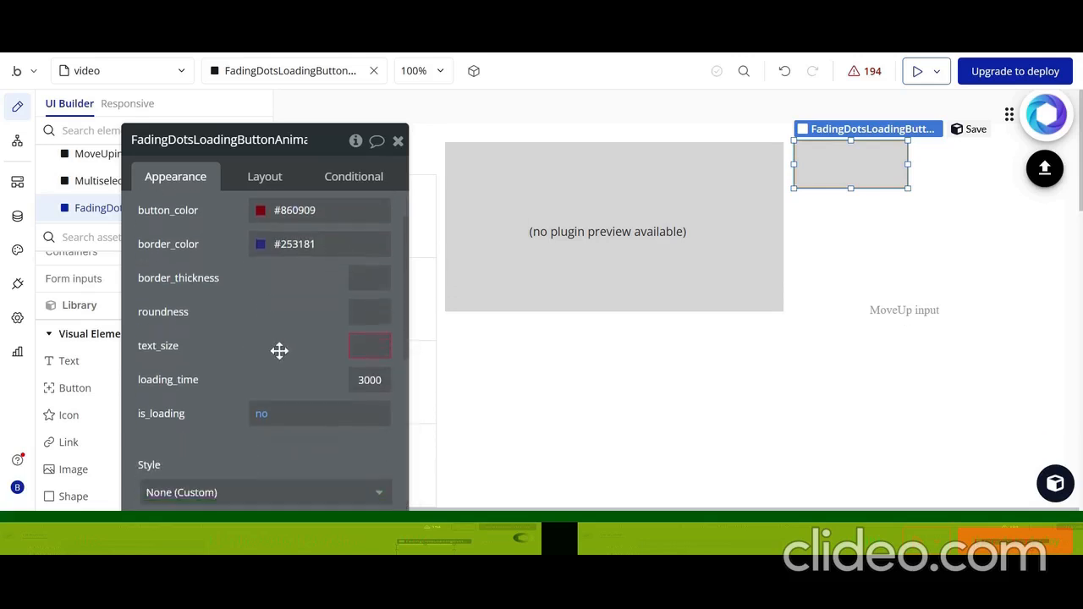
click(369, 271)
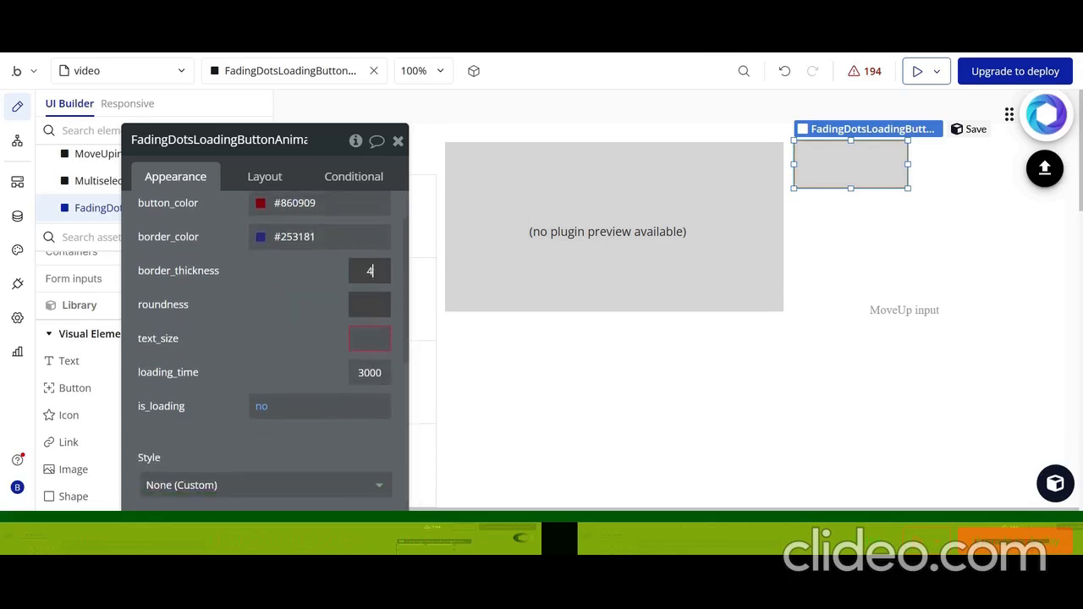
click(369, 305)
click(369, 338)
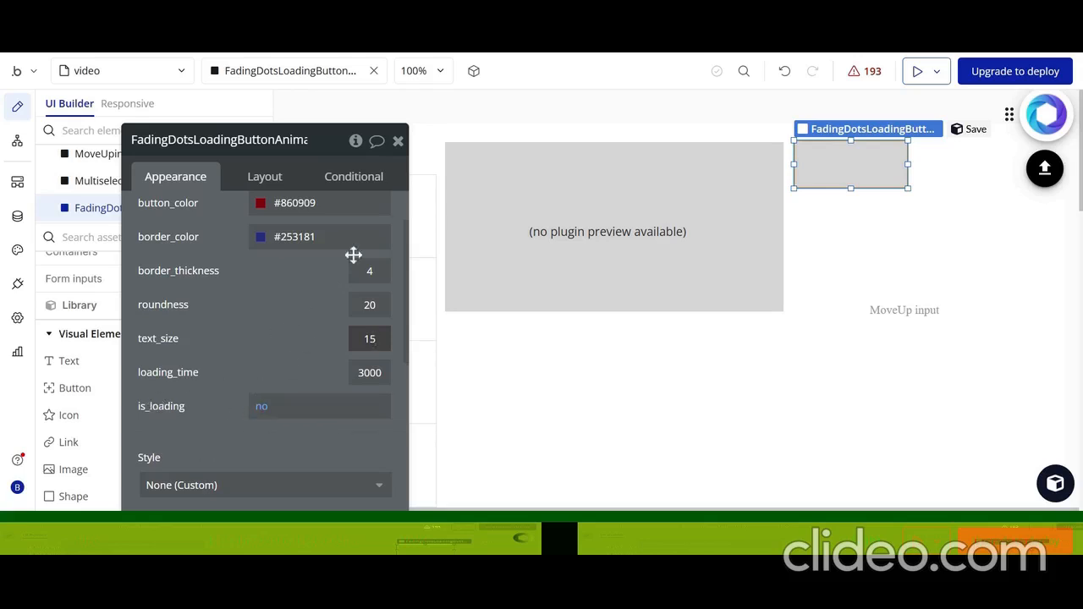
Inspect the fading dots loading button's conditions and the text element's content inside the PDFS repeating group
click(369, 181)
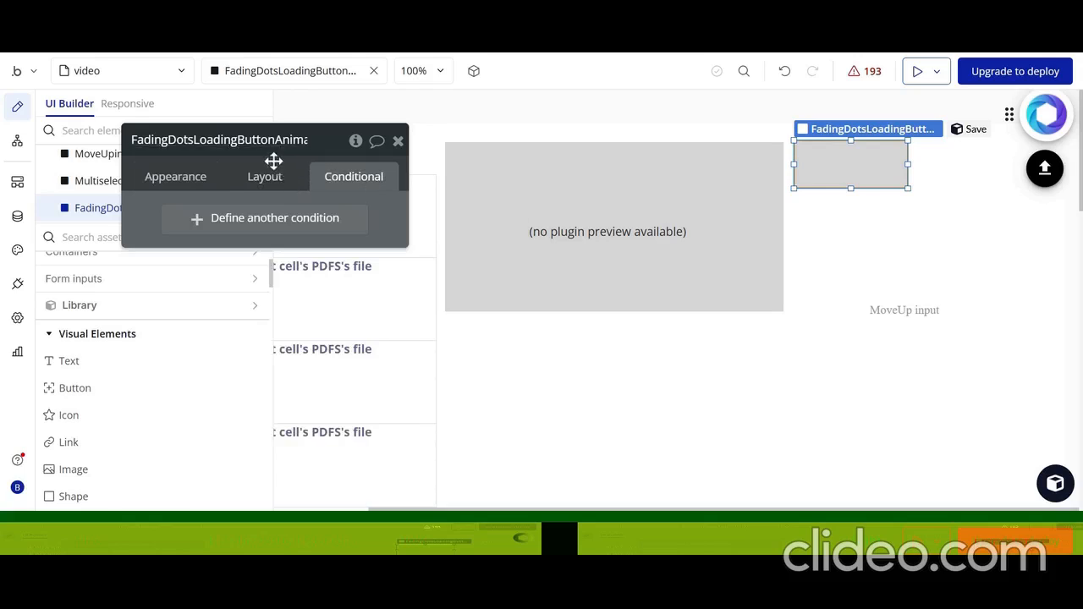
drag(274, 160, 443, 246)
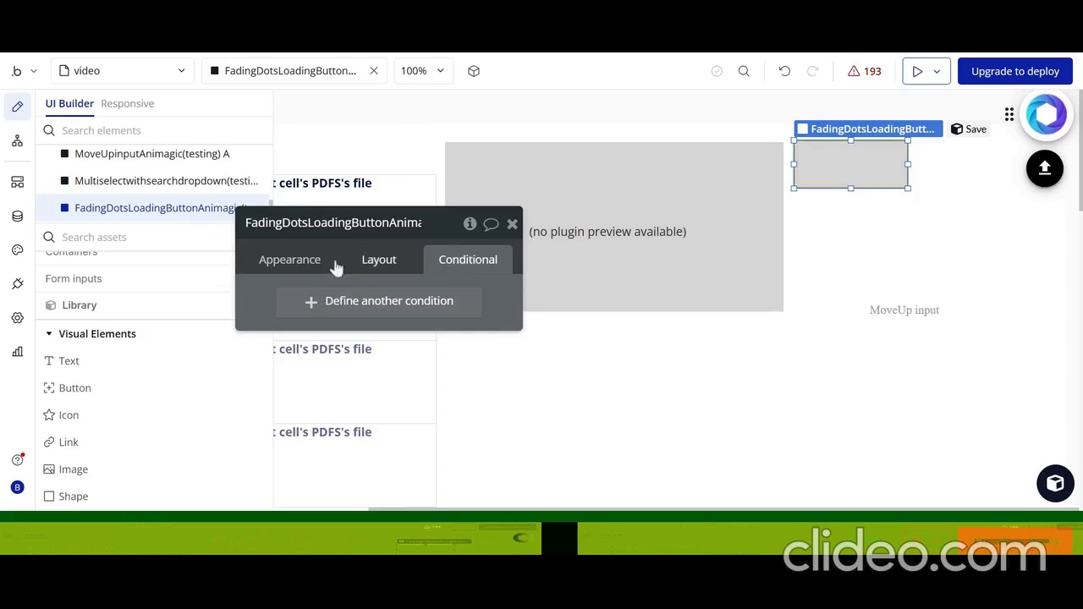
scroll(385, 403, left, 3)
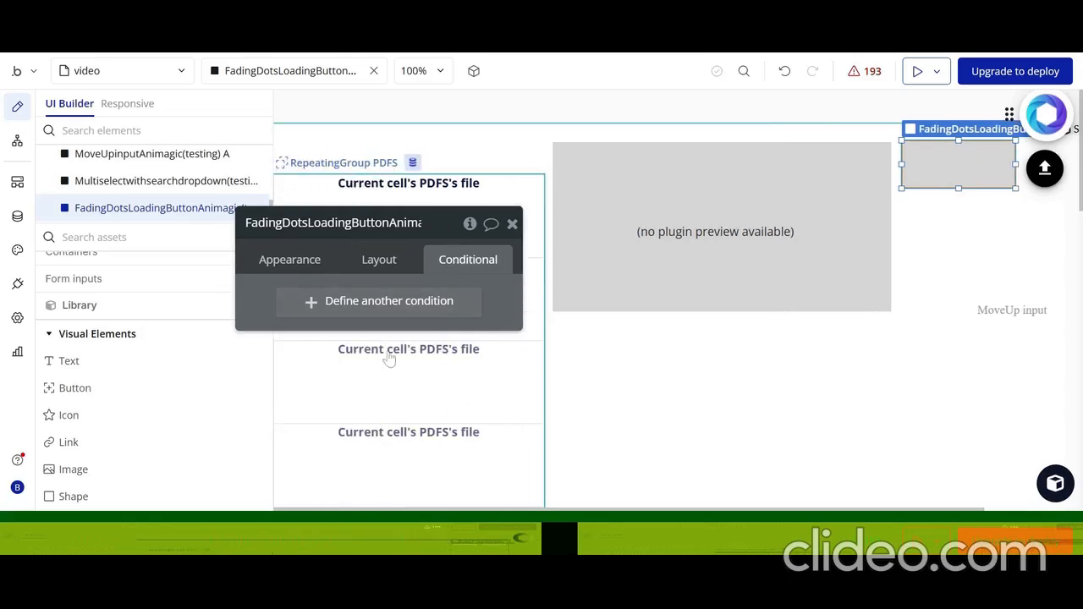
drag(389, 277, 655, 412)
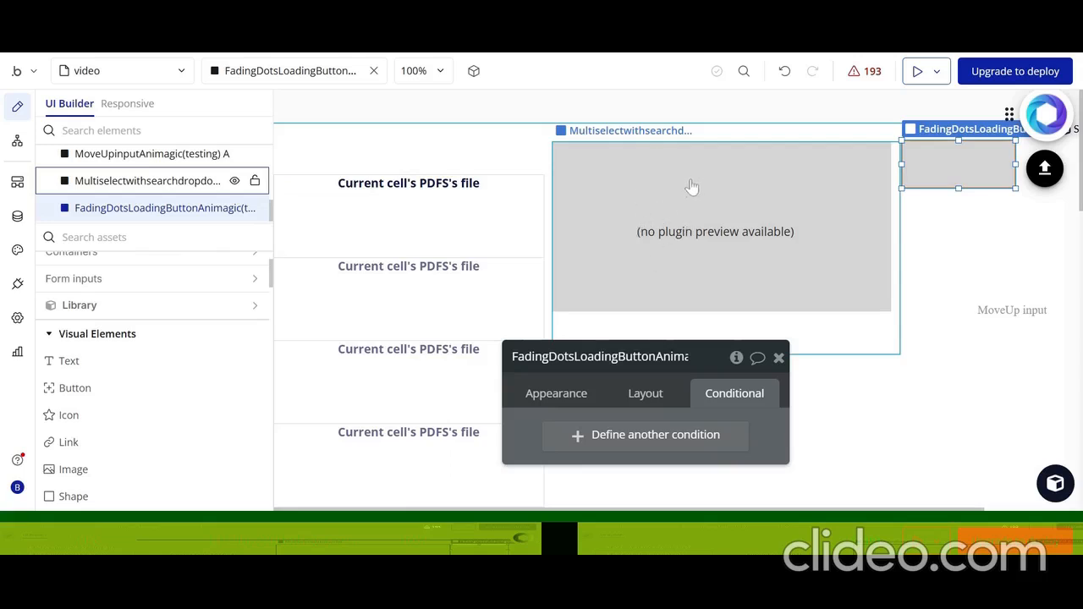
click(433, 179)
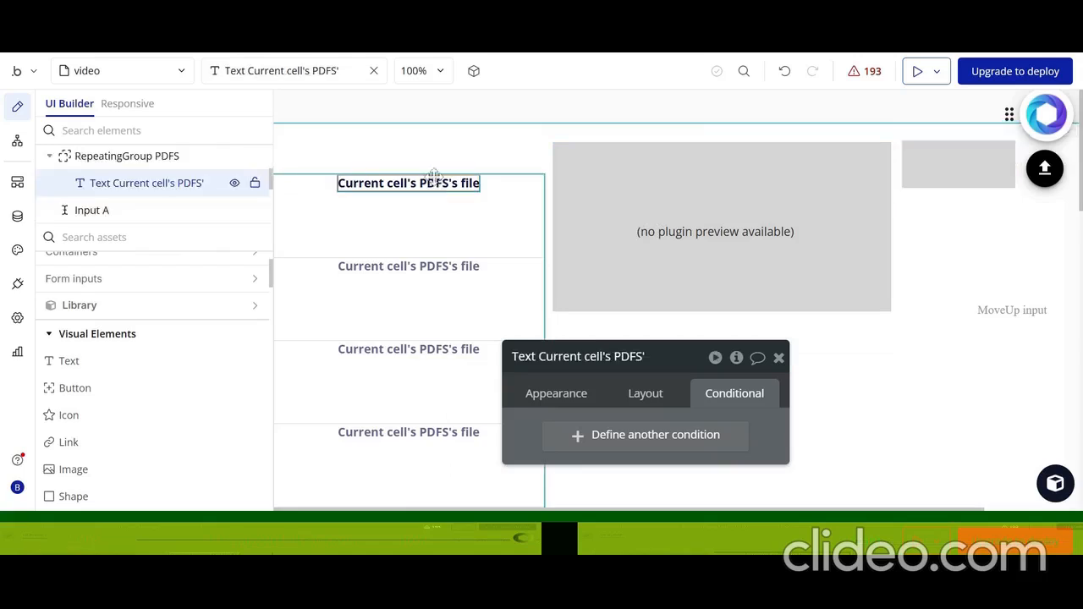
click(565, 399)
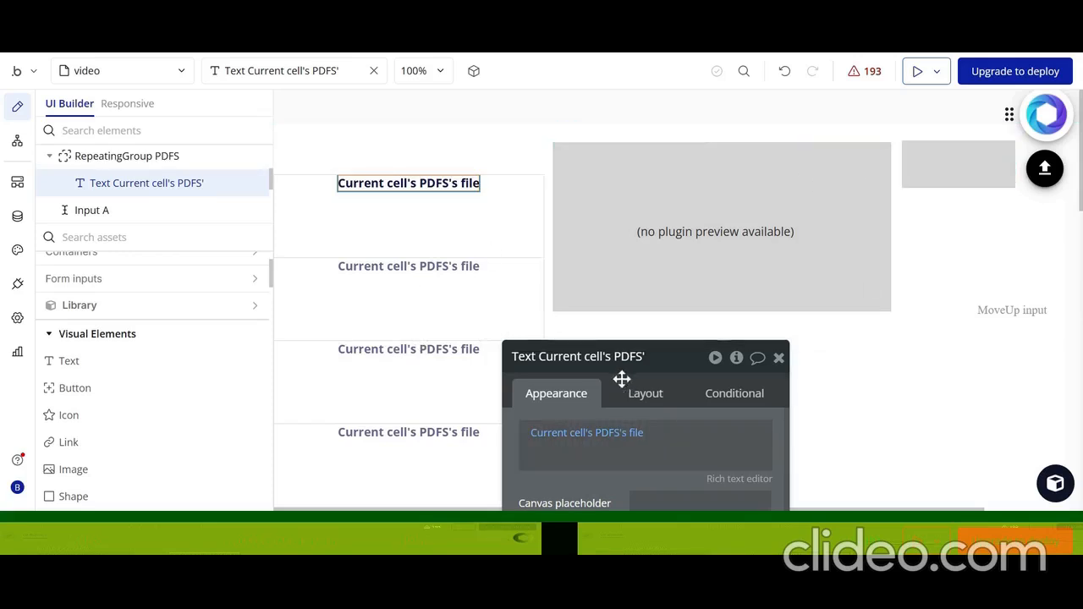
drag(617, 392, 466, 321)
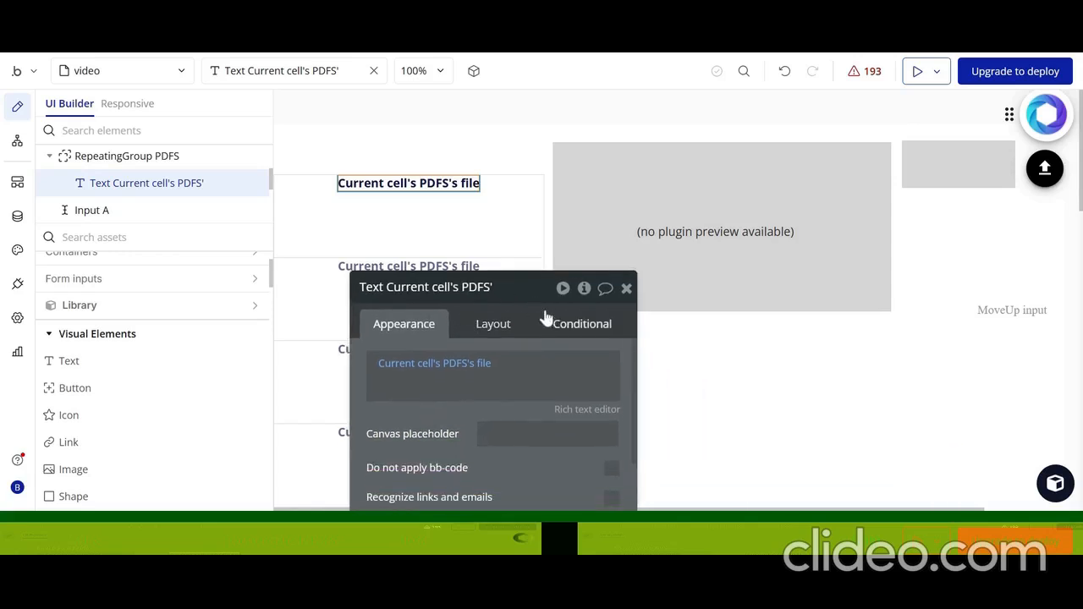
Add a condition to the fading dots loading button for when RepeatingGroup PDFS is loading is yes
click(965, 176)
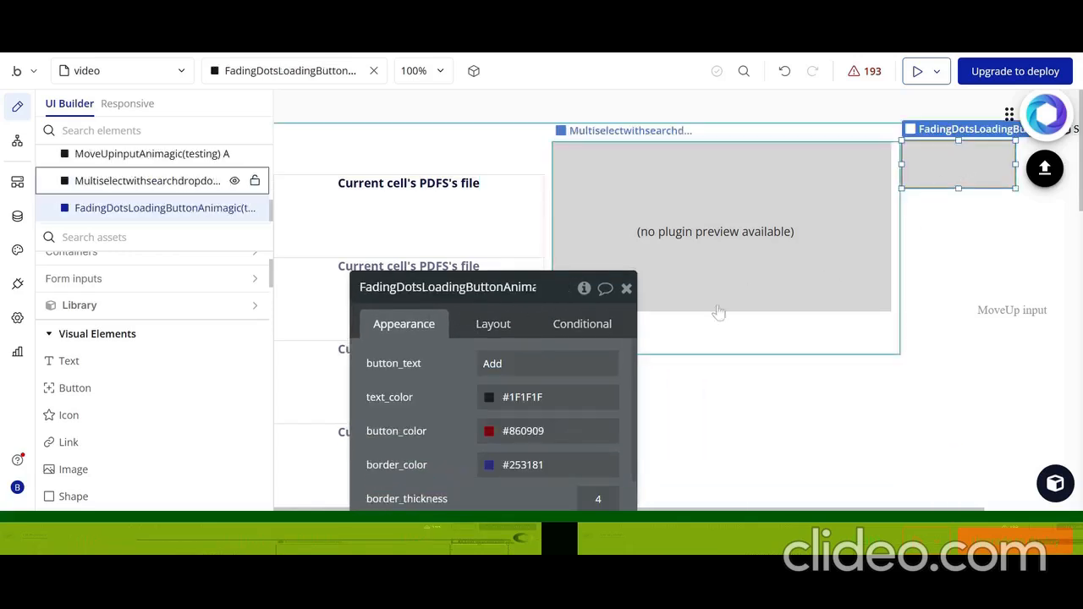
click(583, 330)
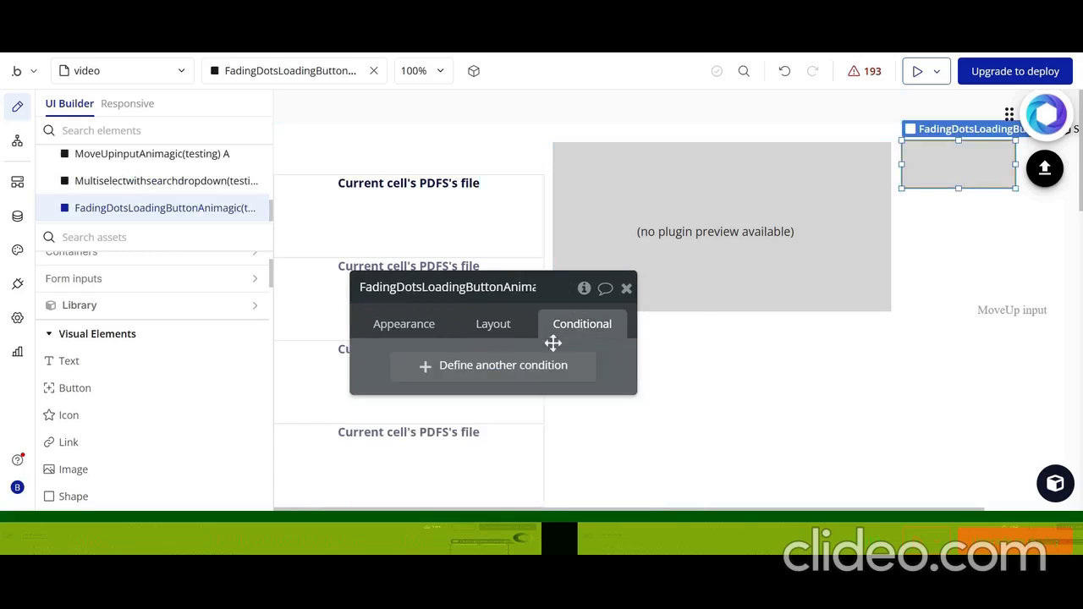
click(501, 373)
click(428, 374)
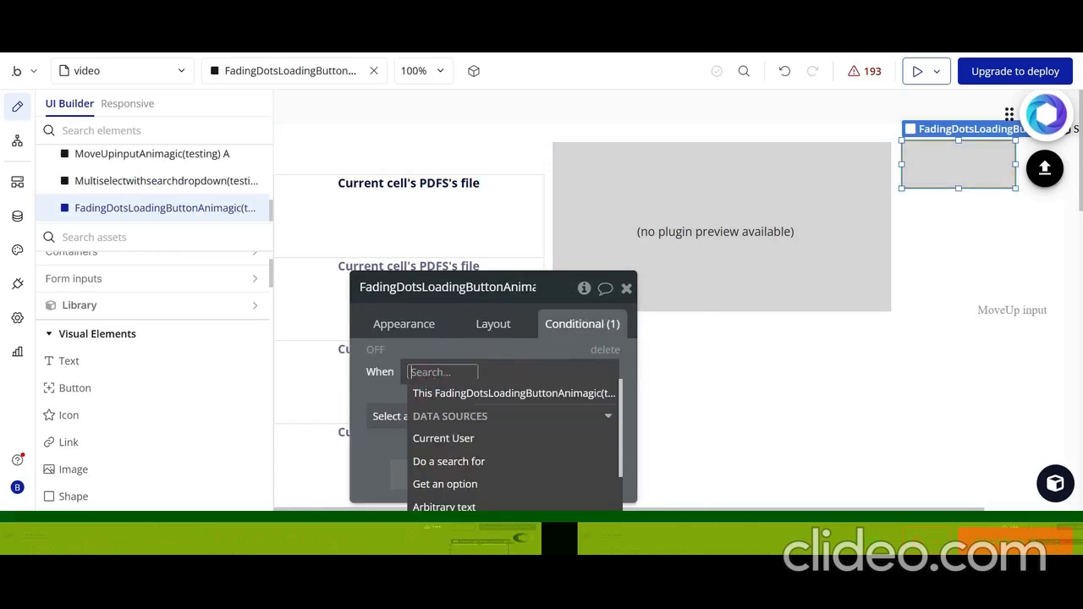
text(RE)
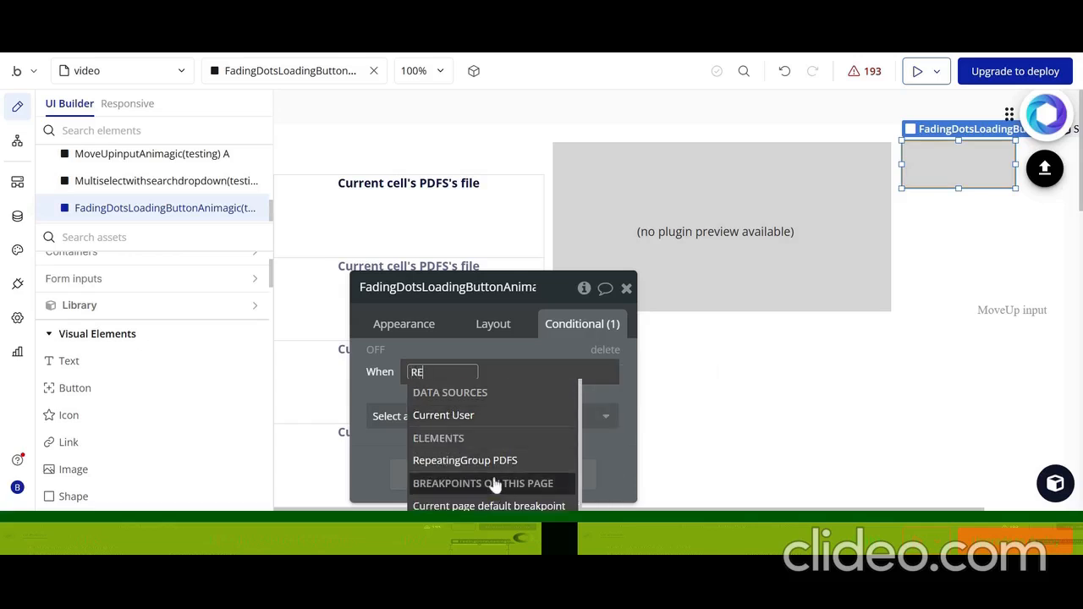
click(491, 467)
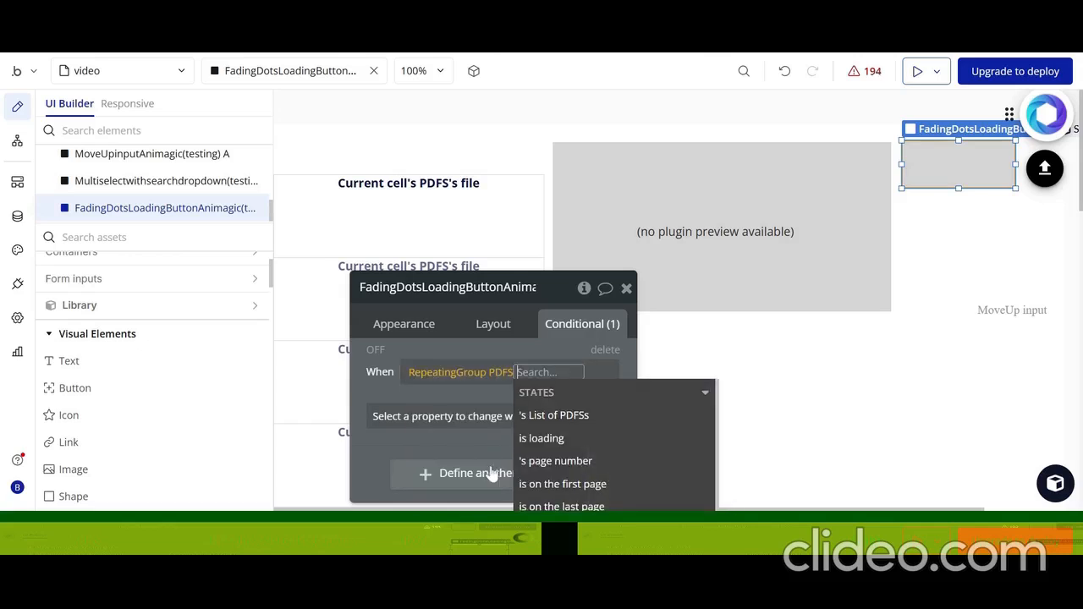
click(547, 438)
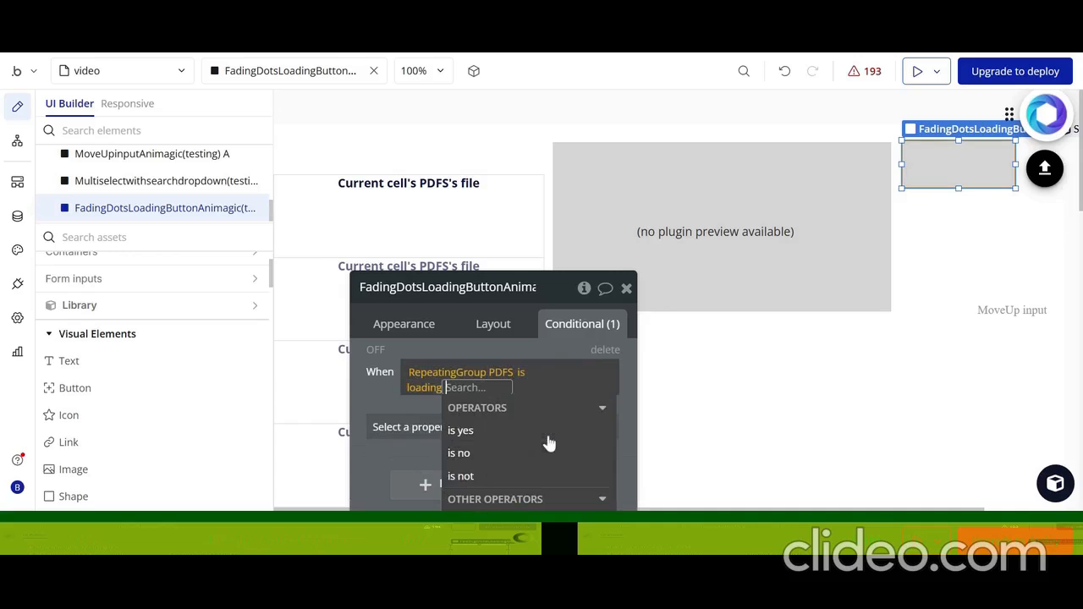
click(499, 432)
click(450, 340)
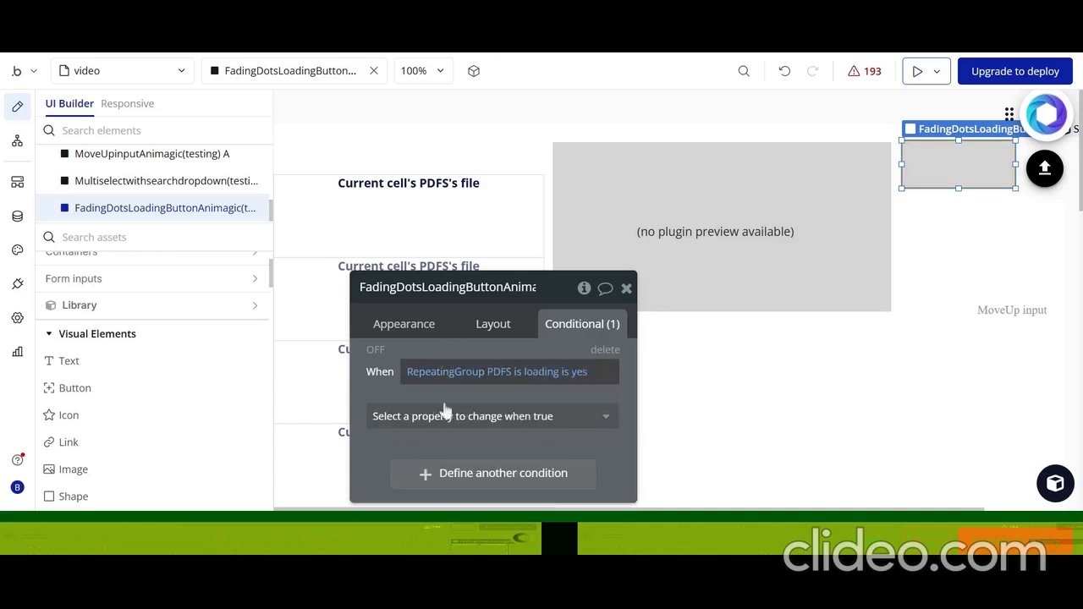
Make the condition change the button's is_loading property to "yes"
click(440, 419)
text(is)
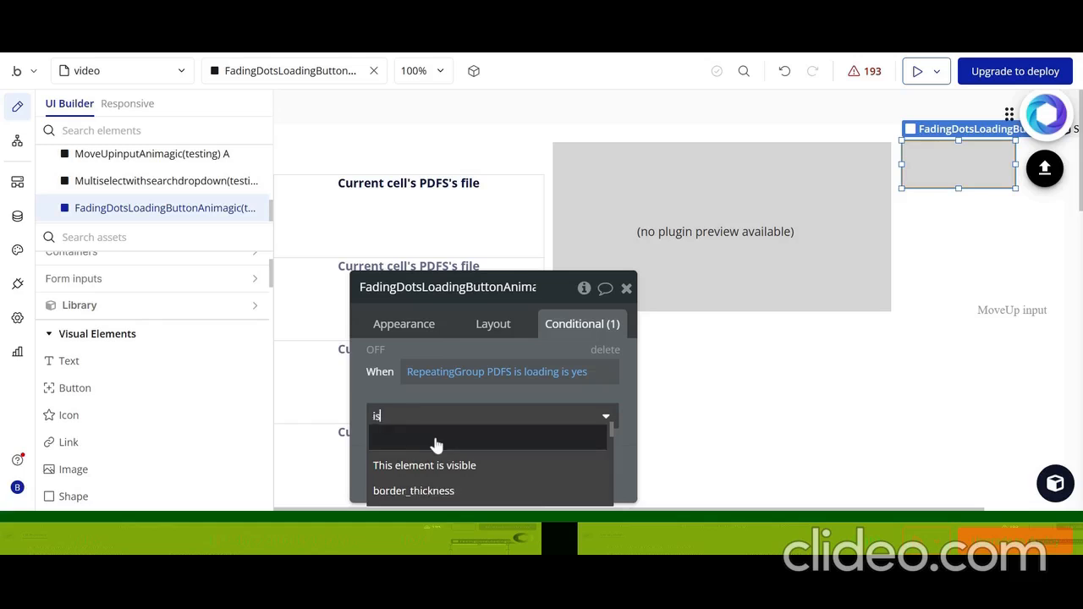
click(431, 492)
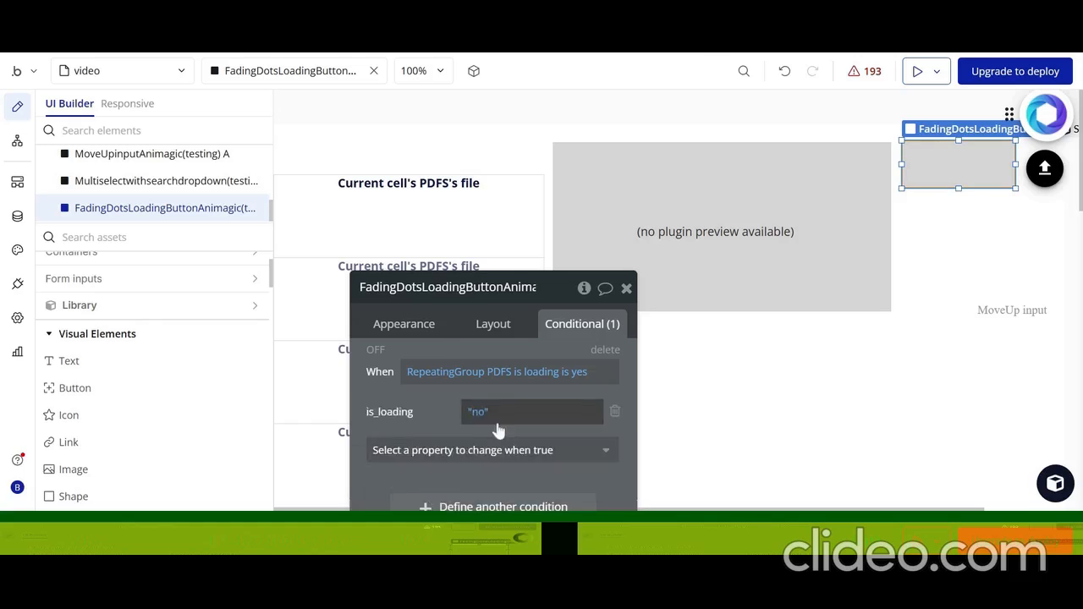
click(479, 413)
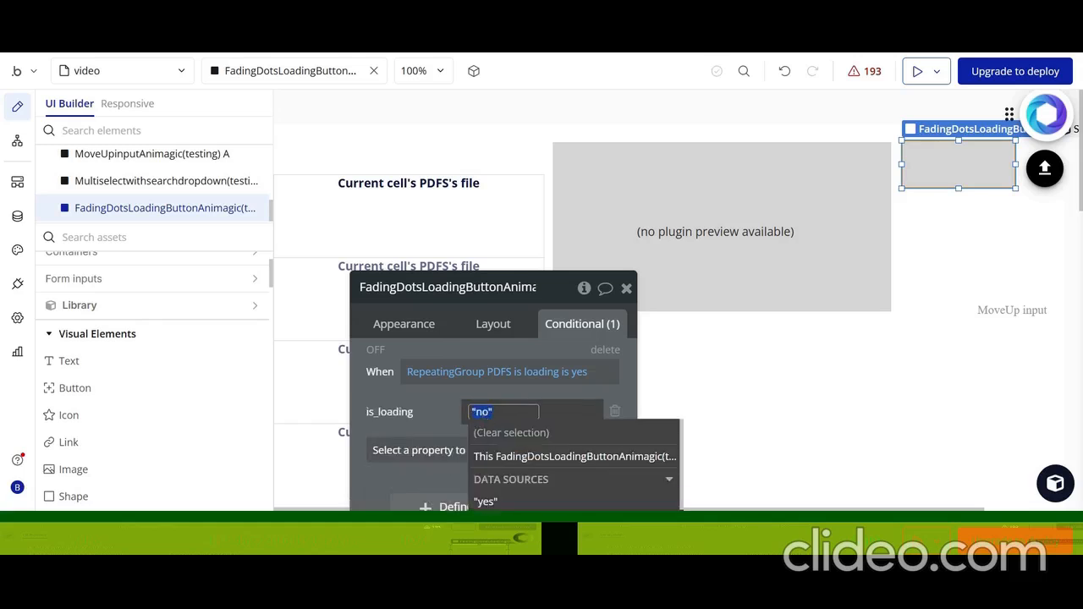
click(492, 502)
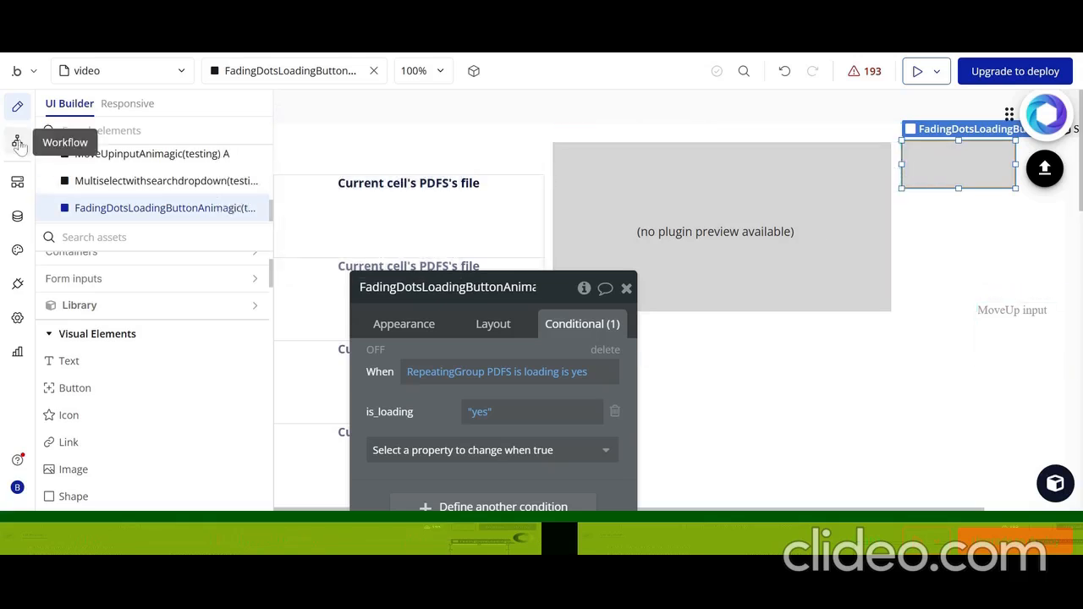
Add a workflow event for the fading dots loading button's button_clicked
click(18, 142)
click(433, 195)
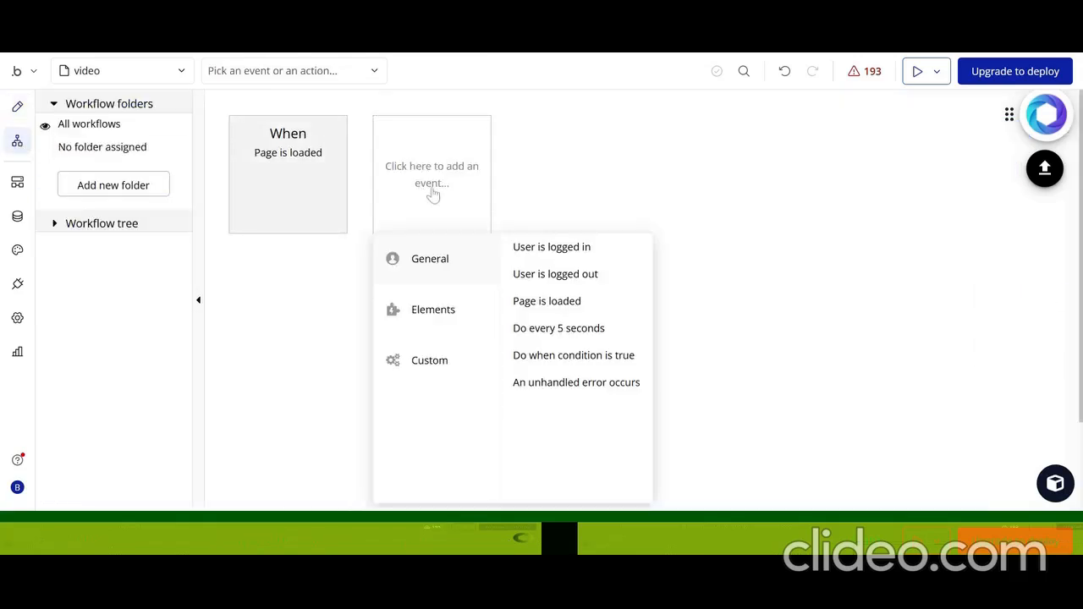
mouse_move(430, 316)
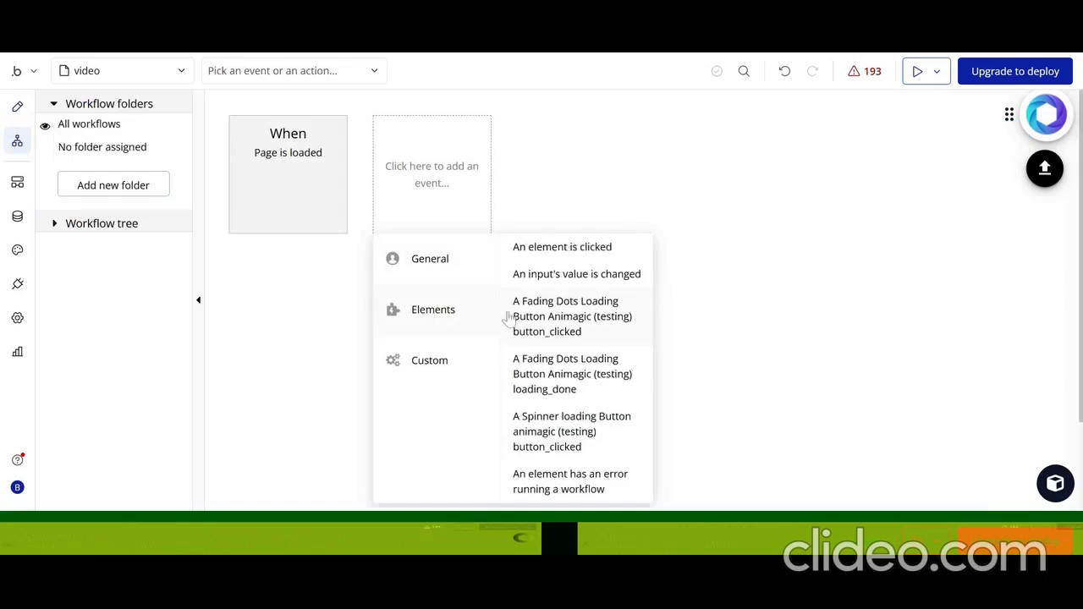
click(558, 333)
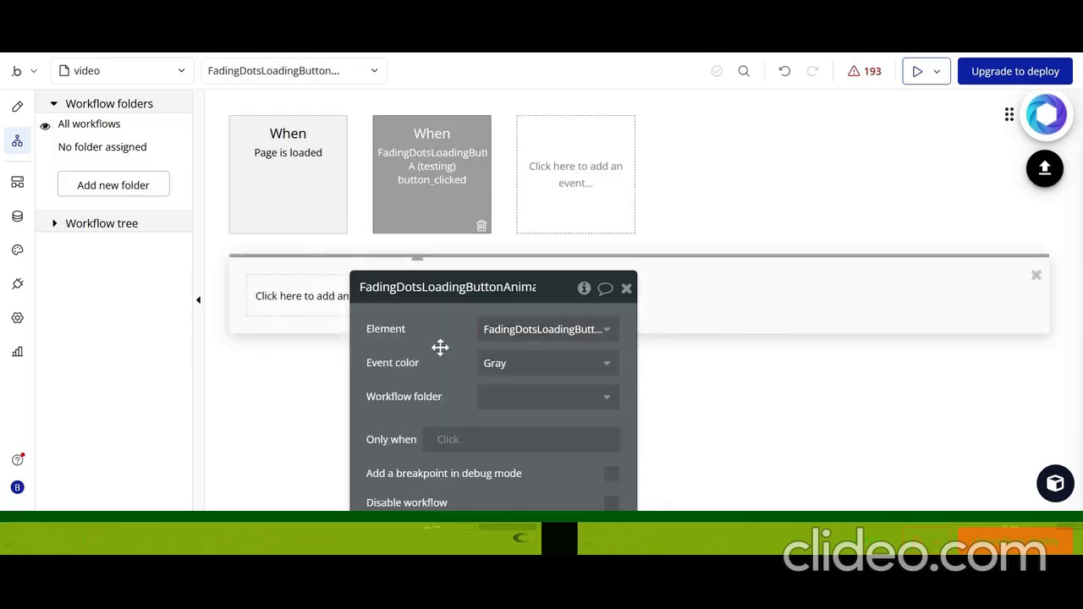
drag(440, 345, 648, 383)
Add a Create a new thing action to the button_clicked workflow with the type PDFS
click(287, 293)
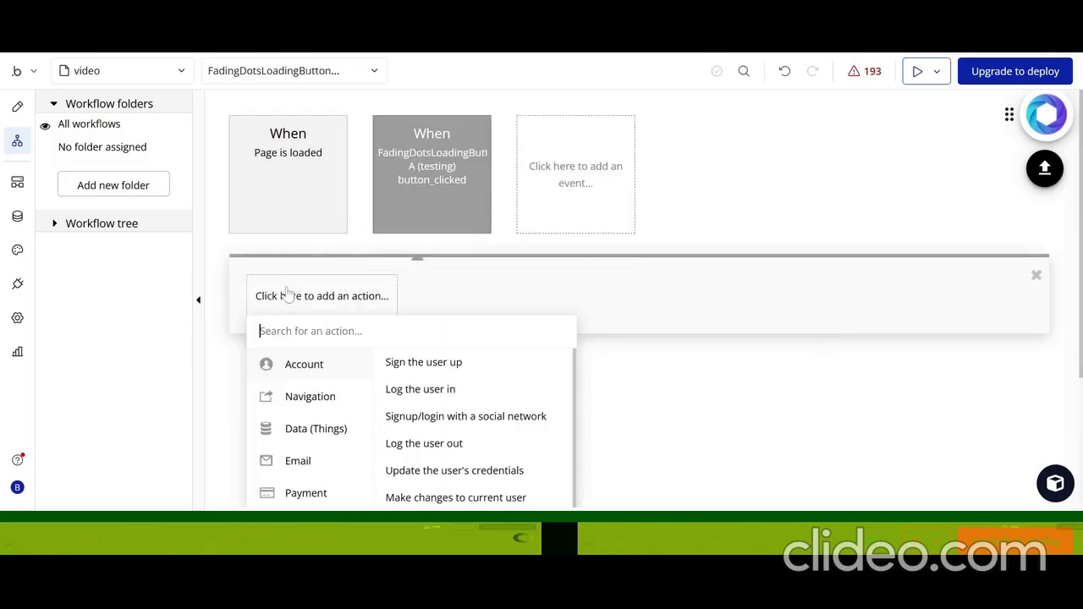
mouse_move(298, 431)
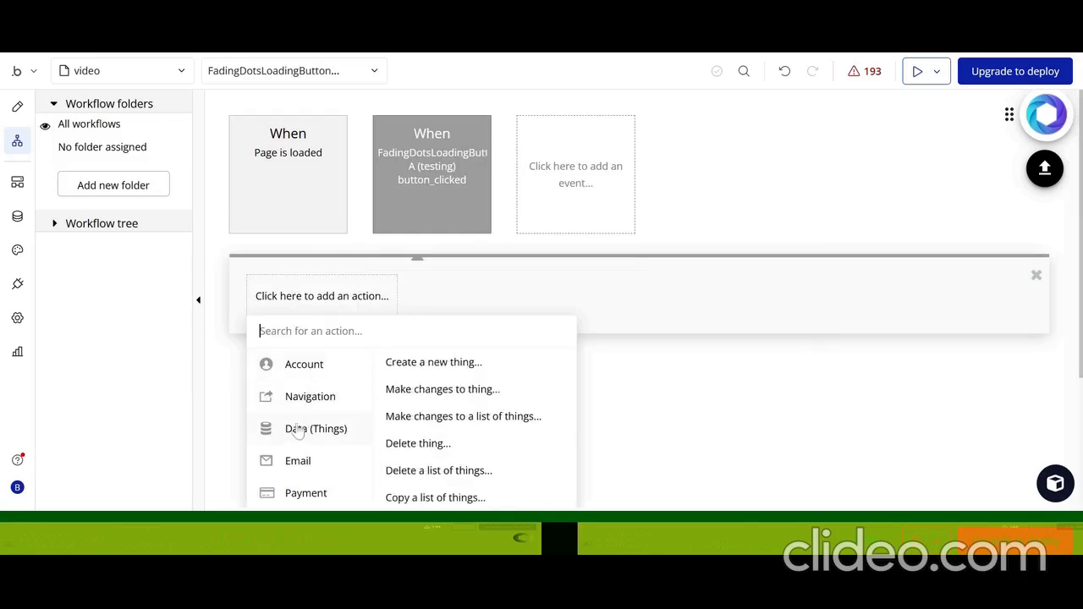
click(457, 364)
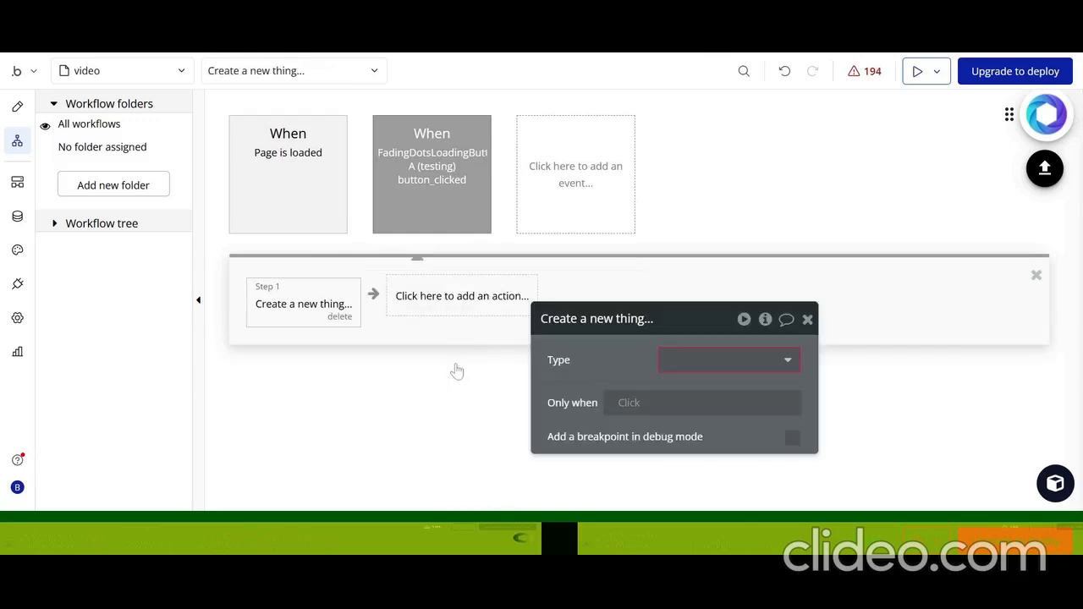
click(706, 371)
click(727, 408)
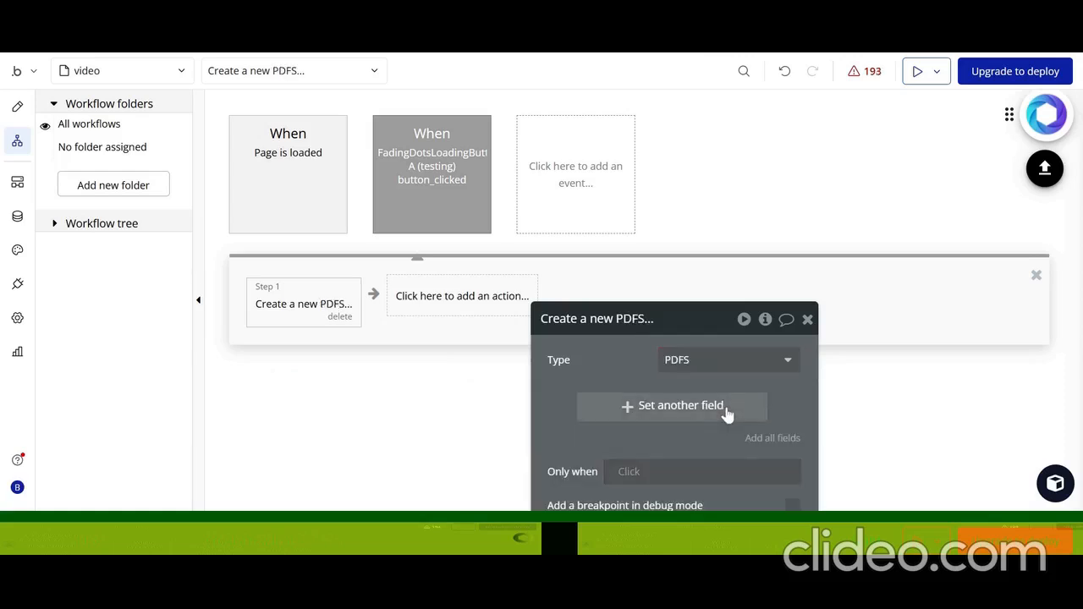
Set the new PDFS's file field to the searchable multiselect dropdown's selected_values
click(696, 413)
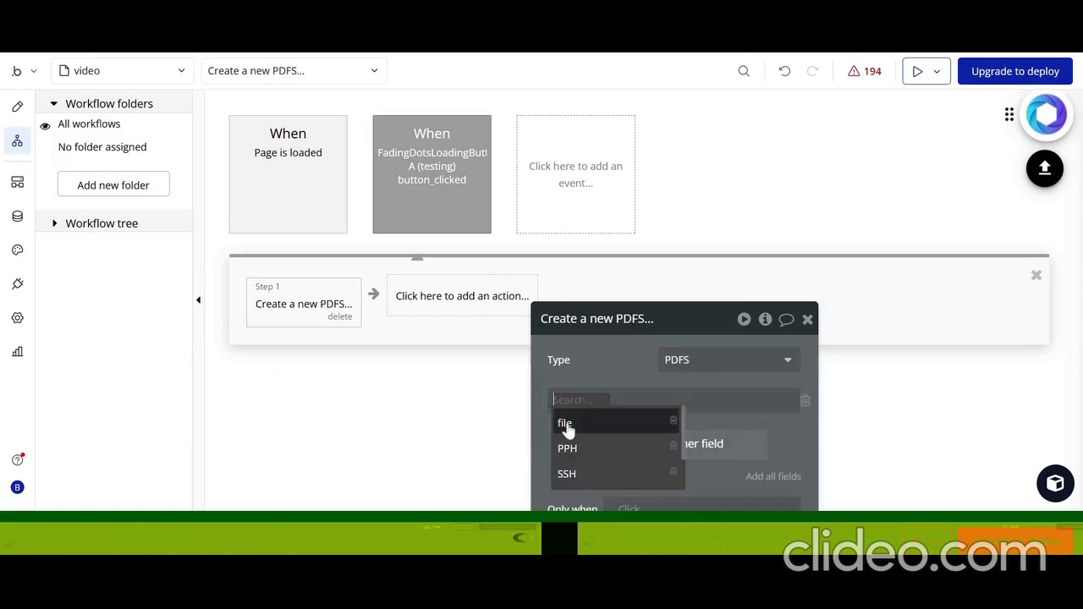
click(567, 423)
click(601, 403)
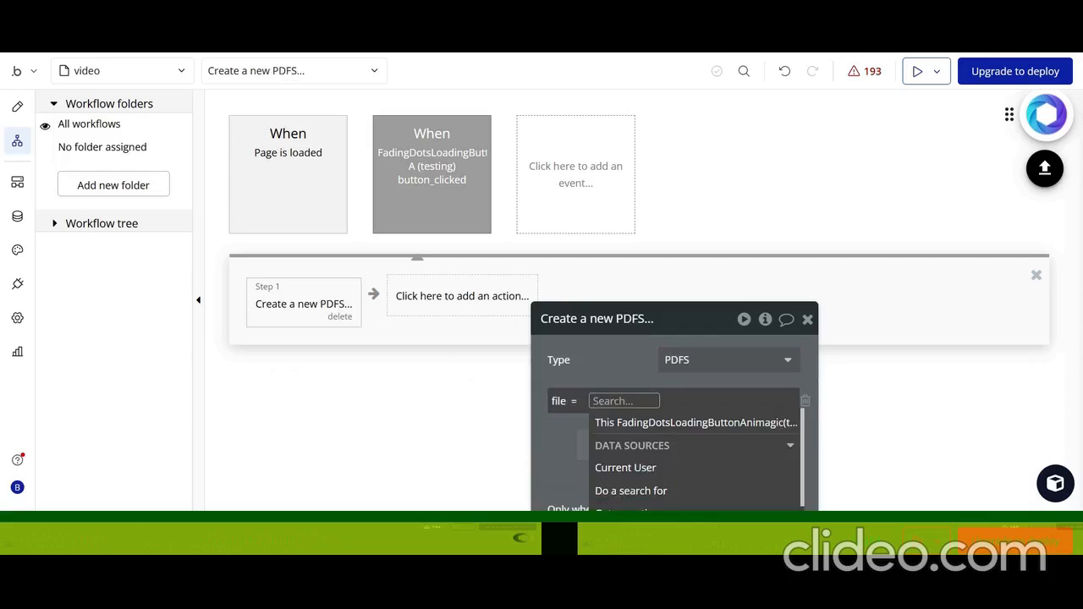
text(mu)
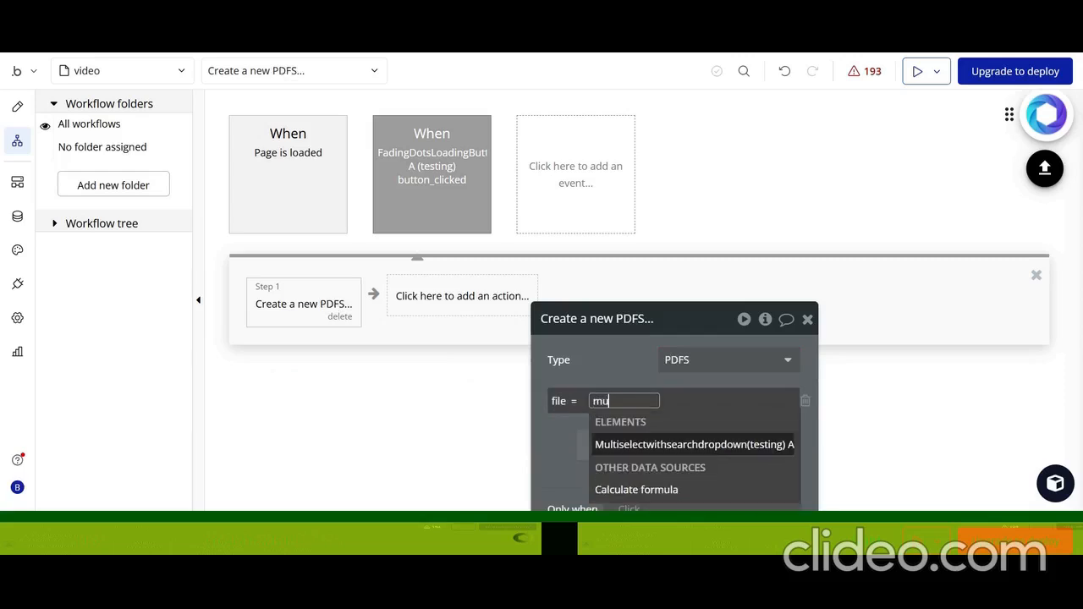
click(667, 449)
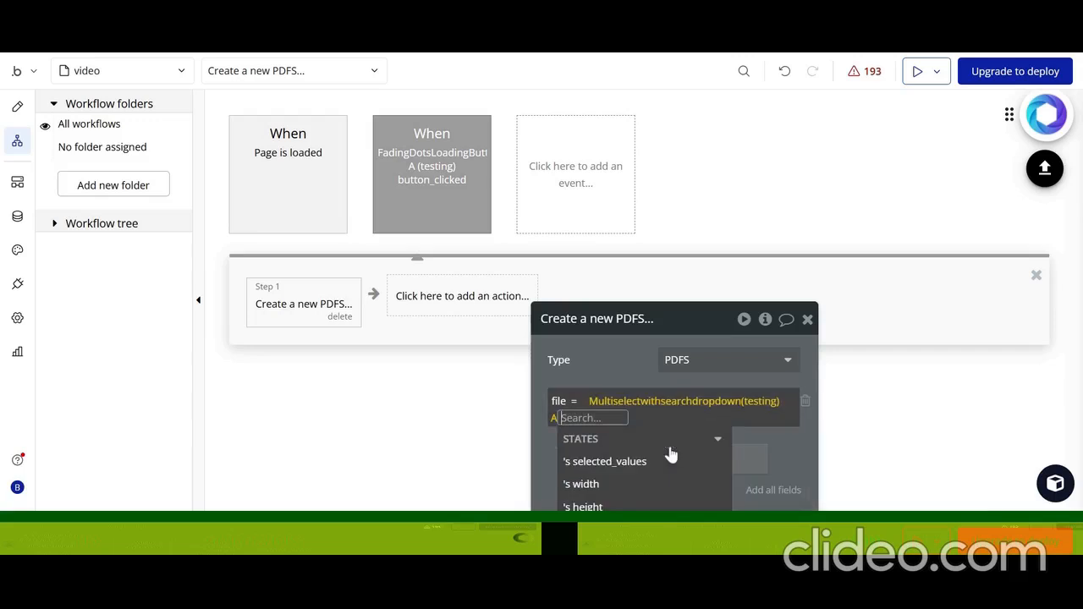
click(617, 467)
click(604, 369)
drag(605, 370, 750, 262)
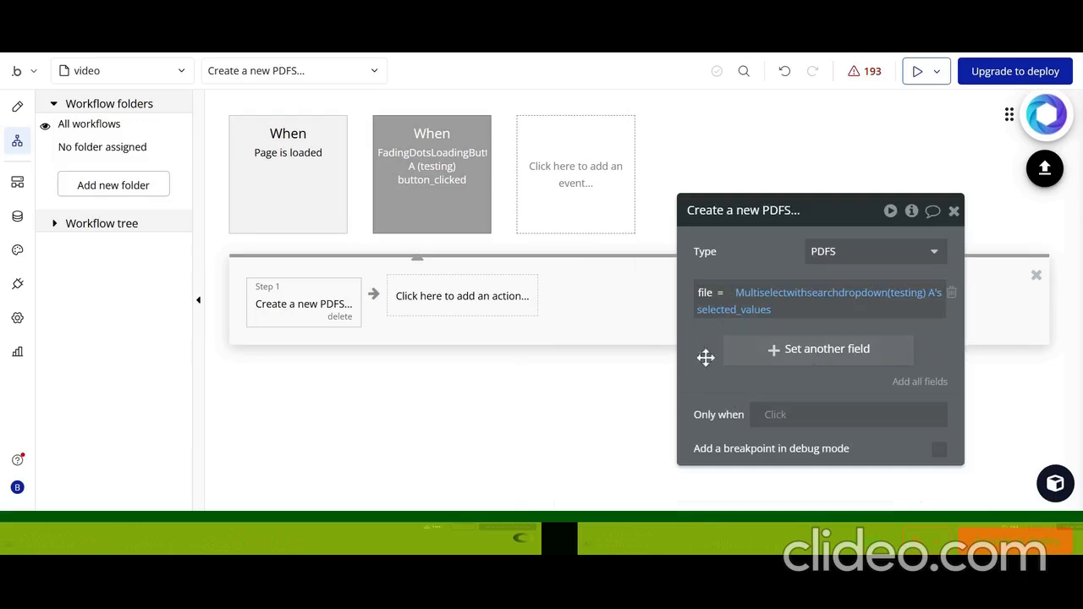
Return to the design view, switch to the video page's preview, and reload it to get the latest version
click(16, 109)
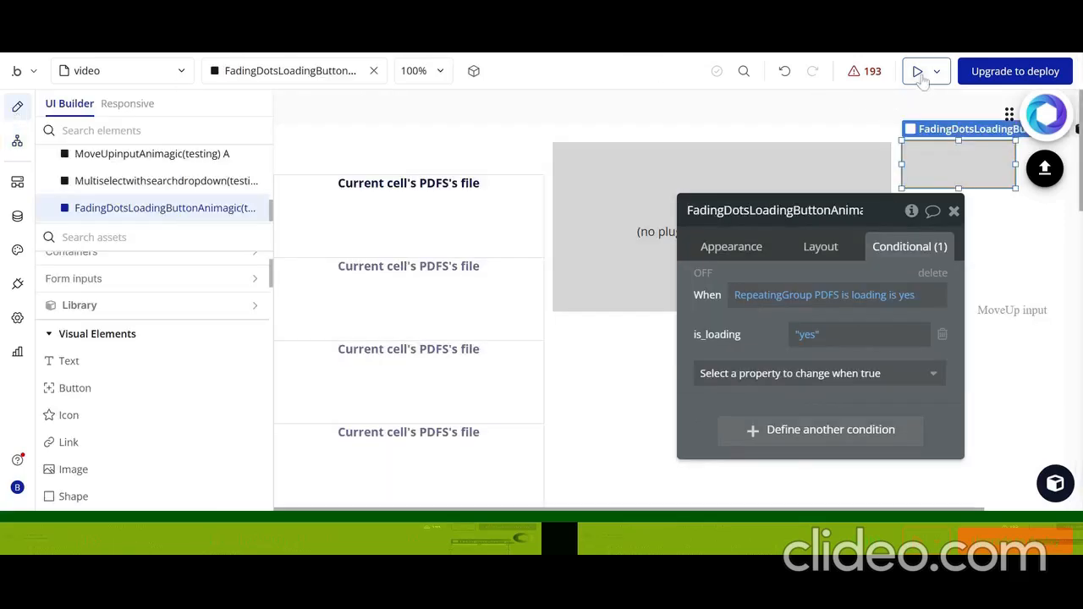
key(ctrl+Tab)
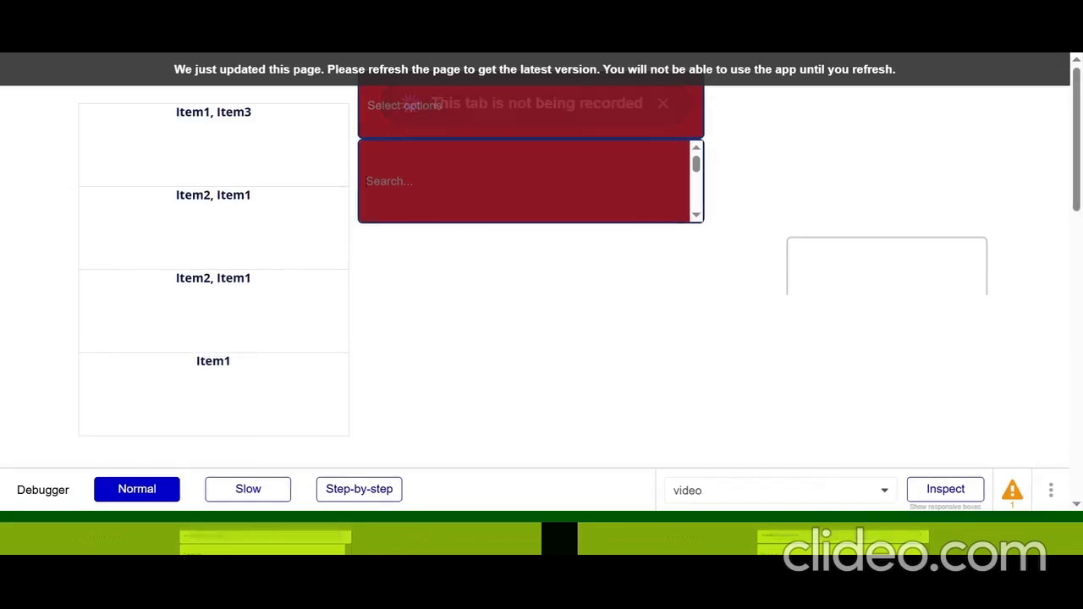
key(F5)
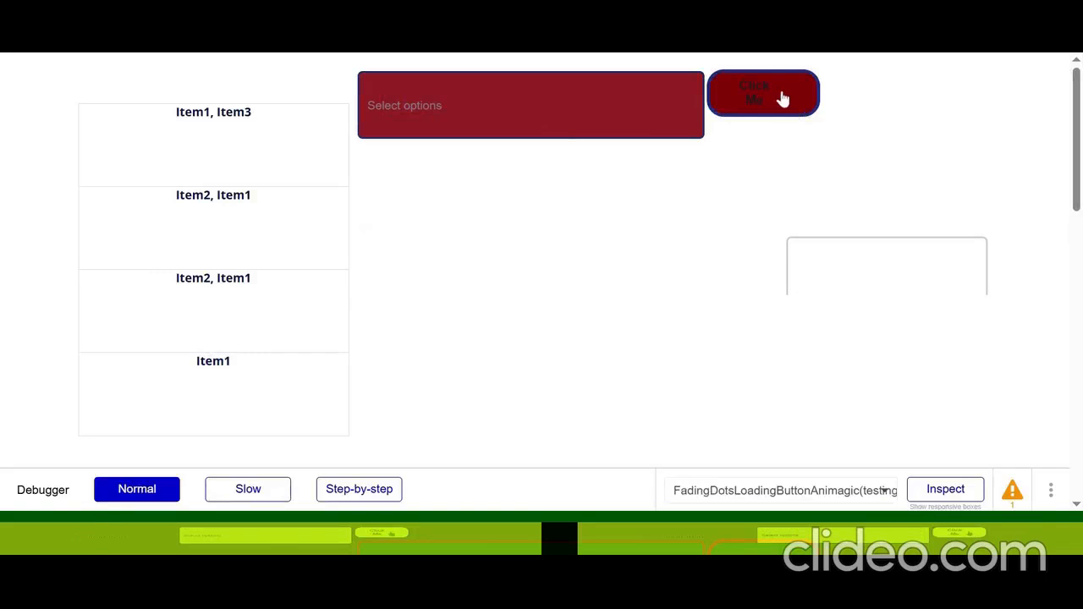
Select Item2 and Item5 in the preview's multiselect dropdown and save them with the fading dots button
click(537, 121)
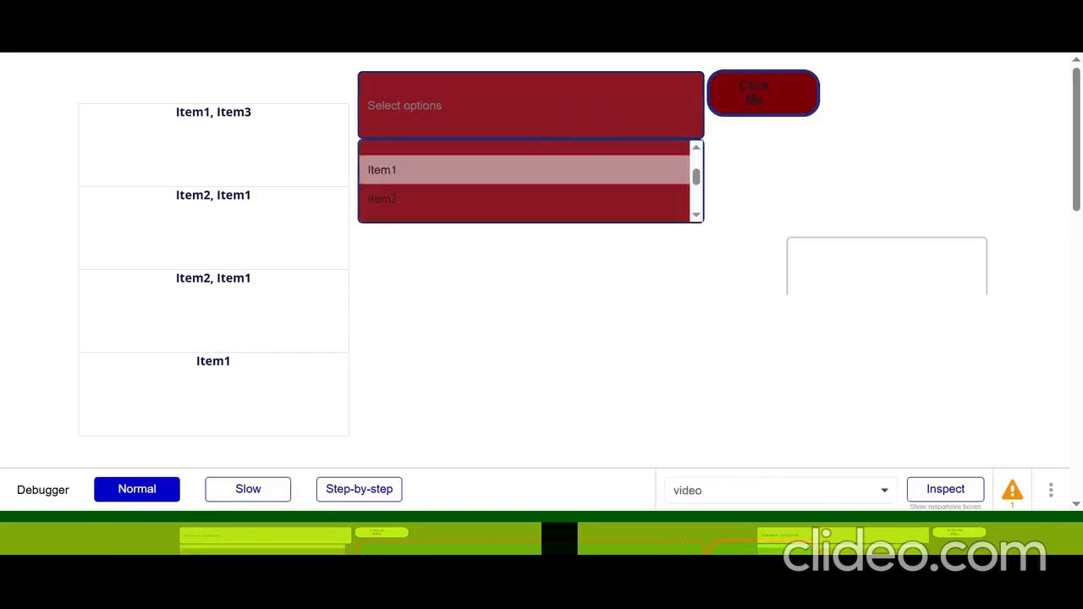
click(438, 192)
scroll(466, 210, down, 2)
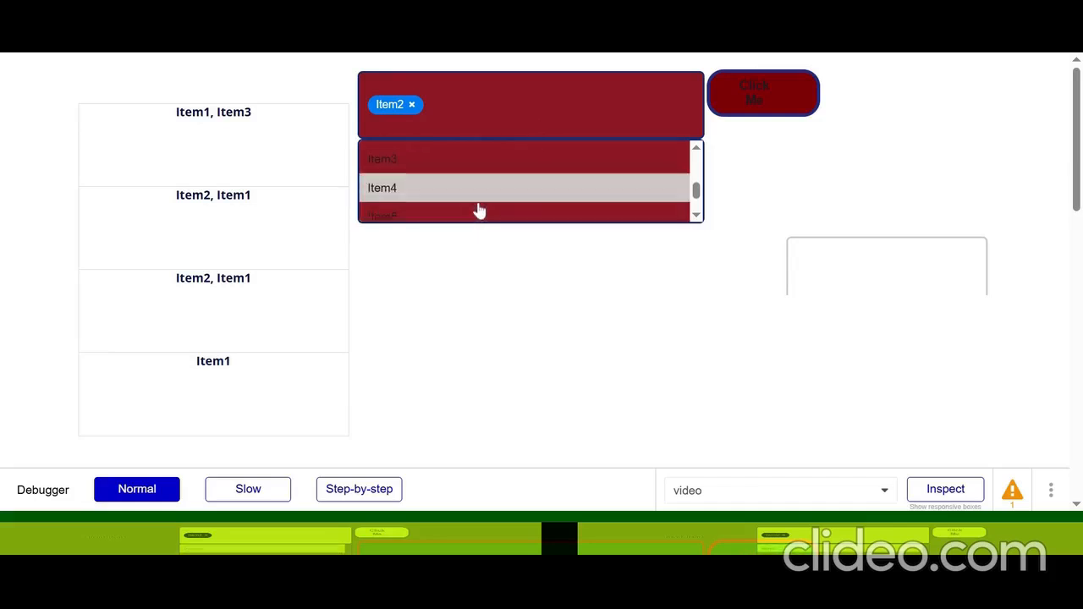
click(464, 212)
click(762, 93)
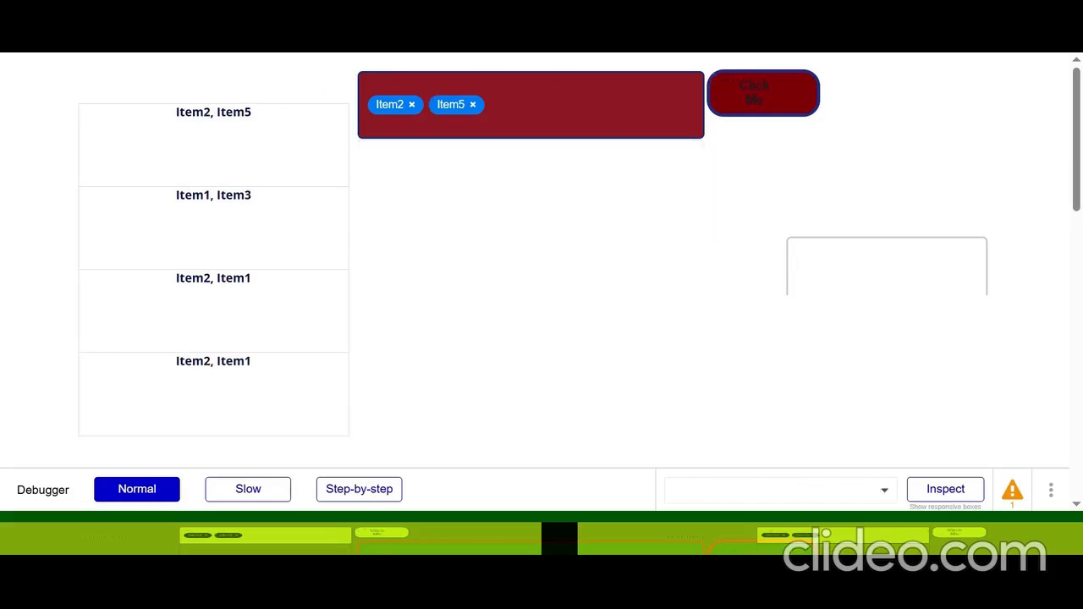
Remove Item5 from the dropdown selection and save only Item2 with the fading dots button
click(473, 105)
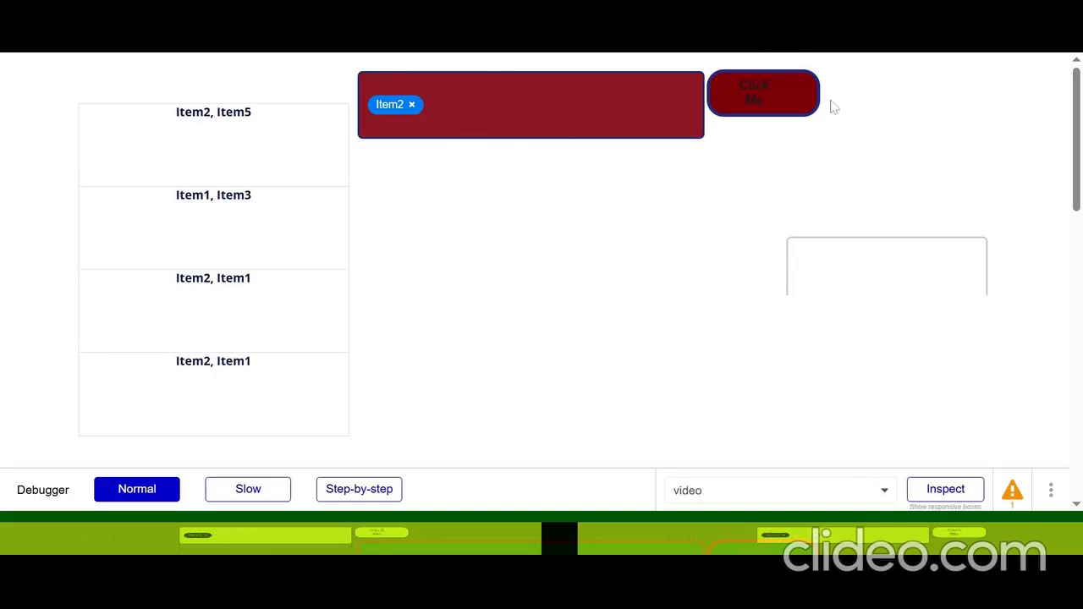
click(766, 110)
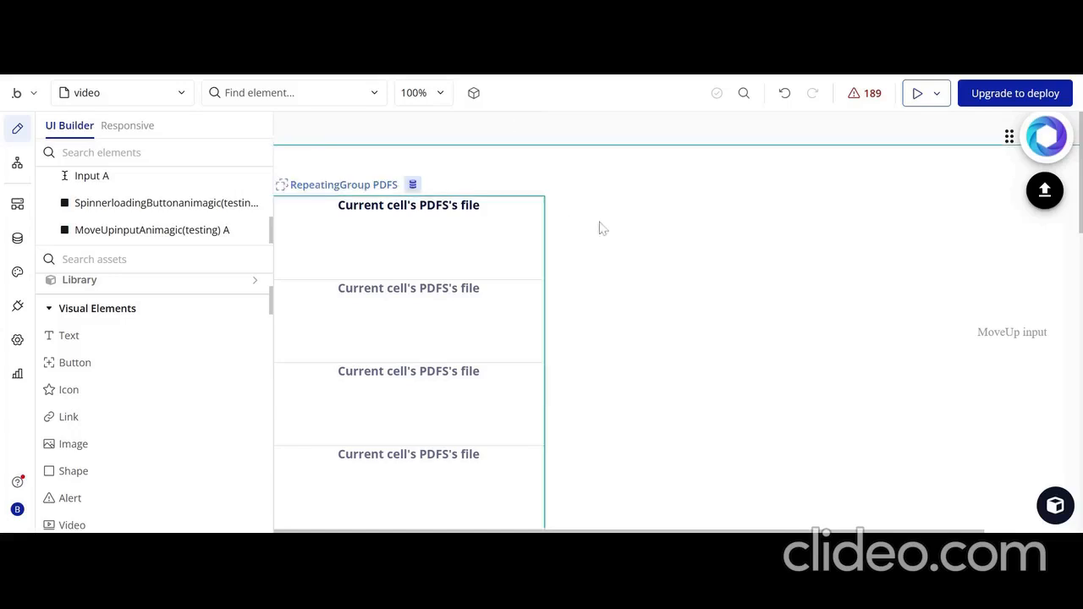
Find the Expanding contracting rings Animagic (testing) element with "EXPAND" and place it just beside the repeating group's upper part
scroll(127, 306, up, 2)
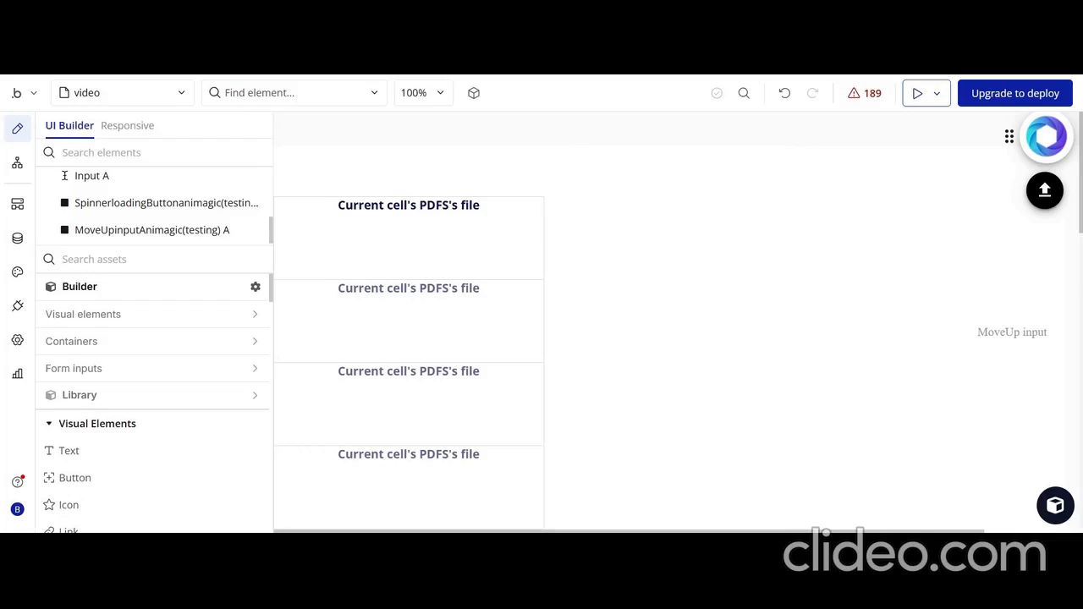
text(EXP)
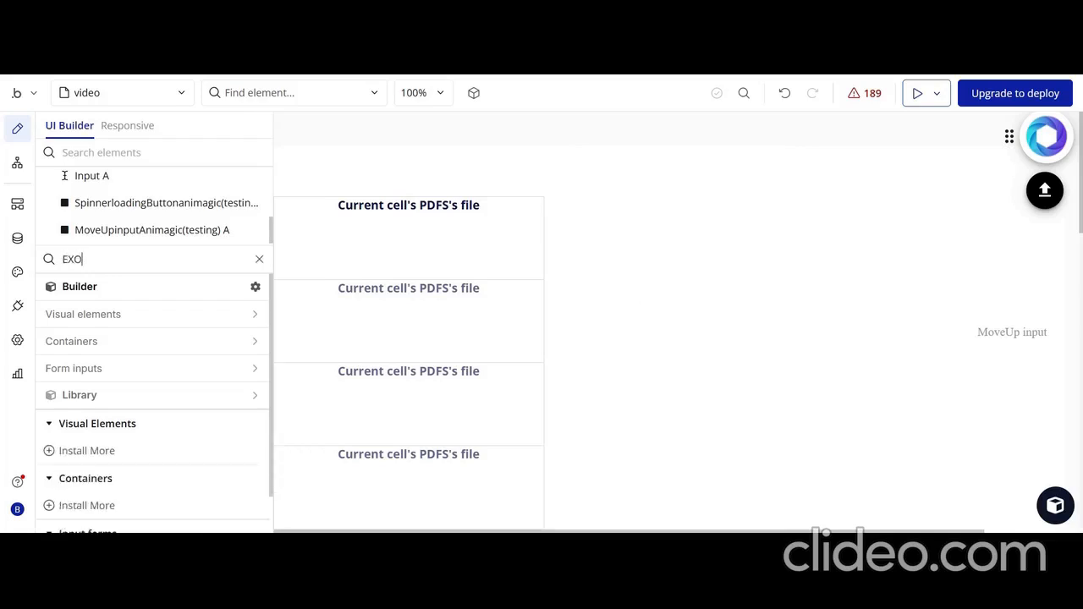
text(AN)
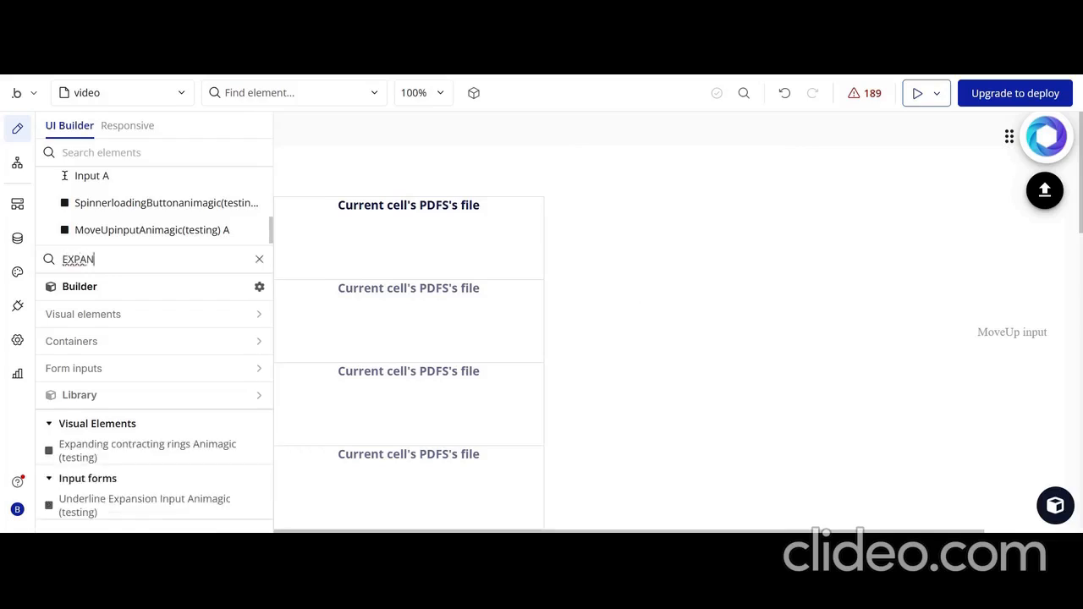
text(D)
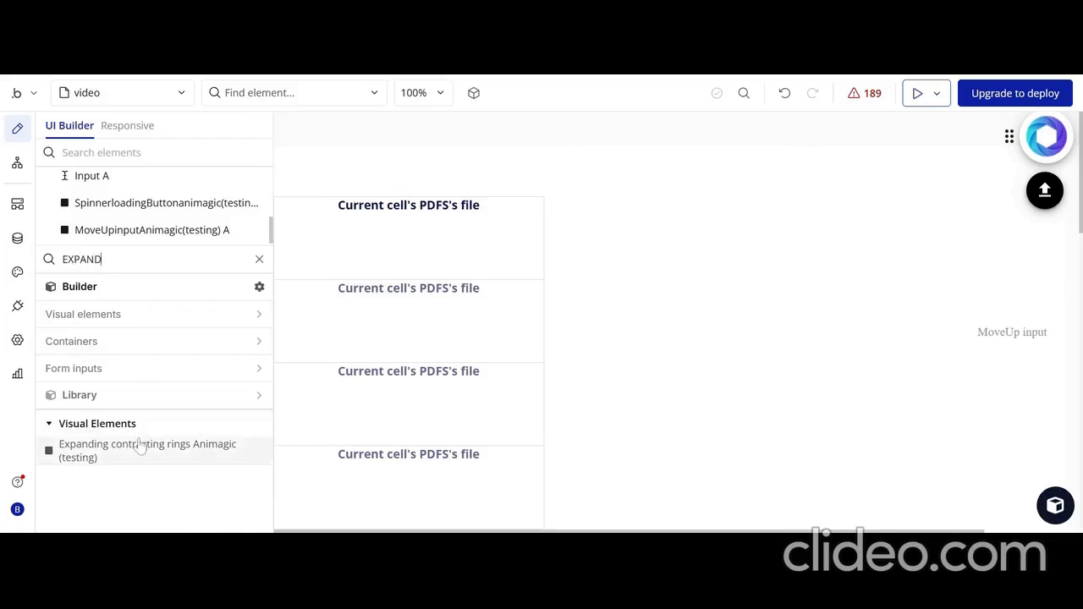
drag(138, 443, 607, 258)
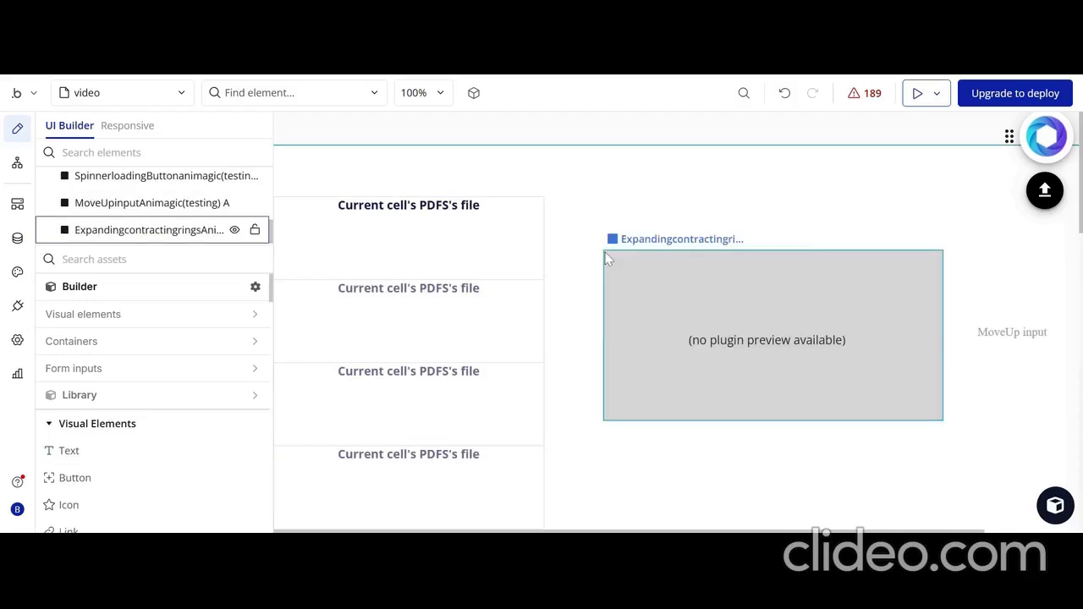
drag(662, 315, 632, 268)
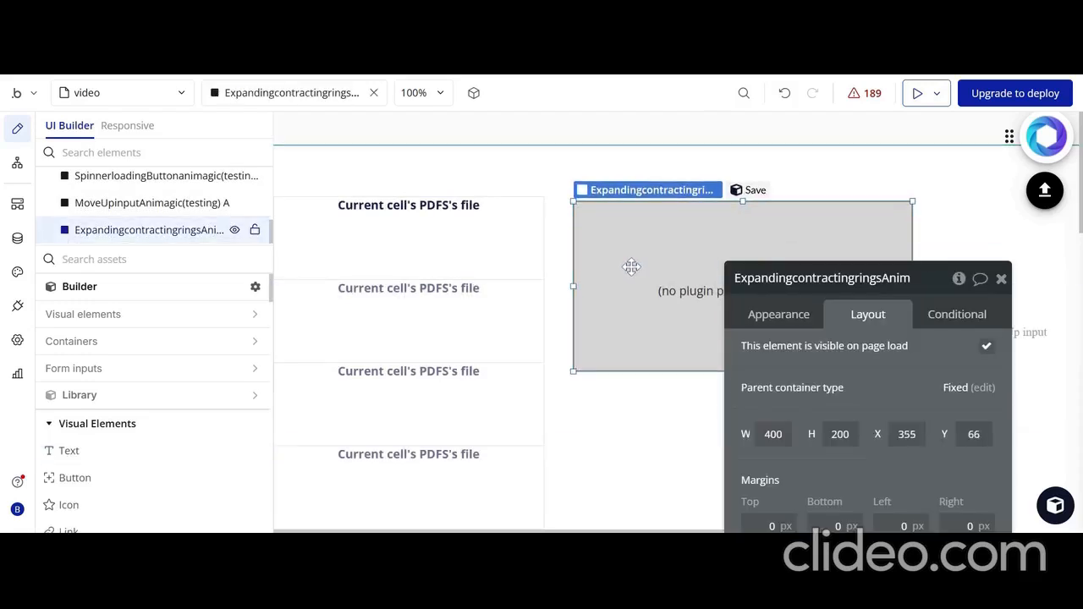
Set the expanding contracting rings element's width and height to 100 each
click(766, 434)
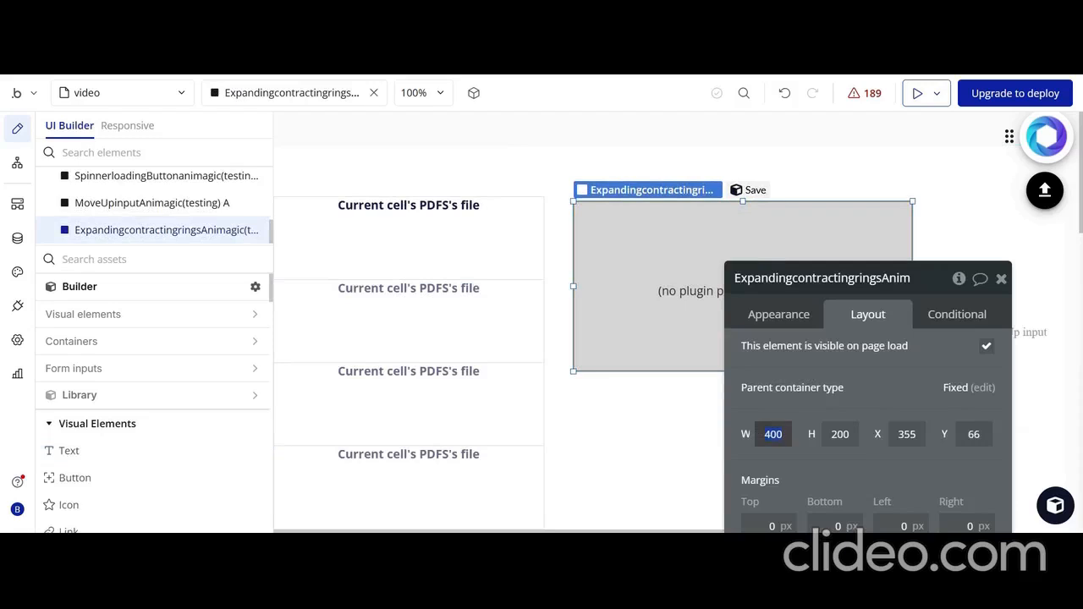
text(1)
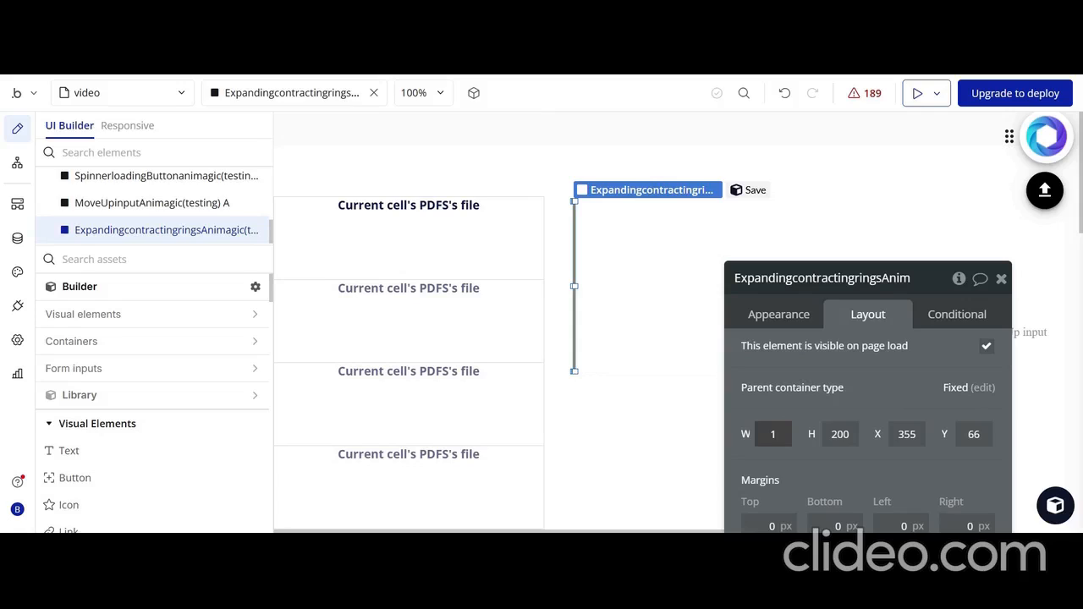
text(00)
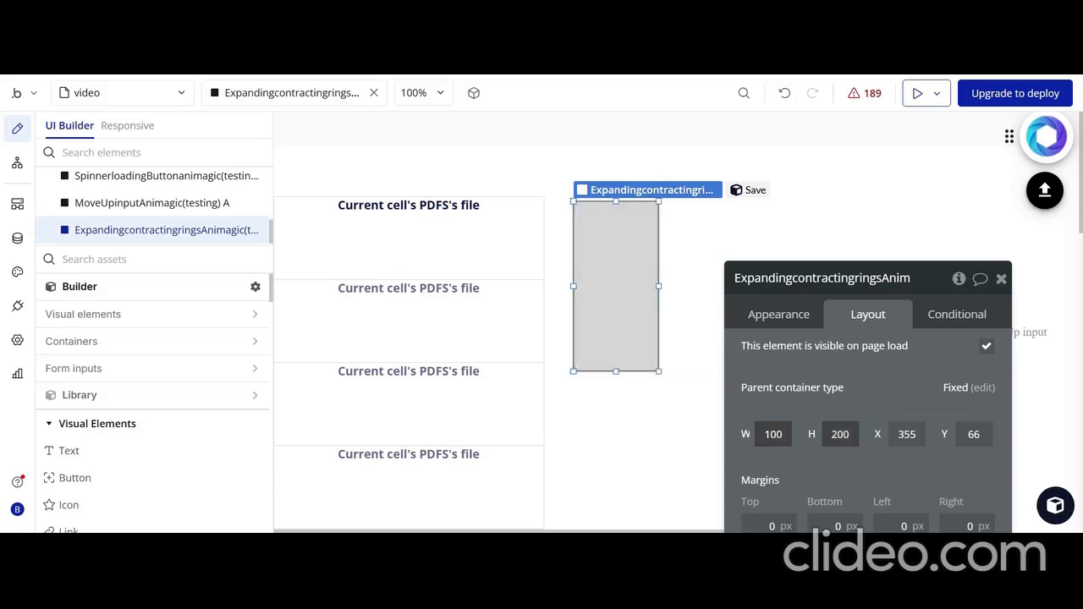
click(849, 434)
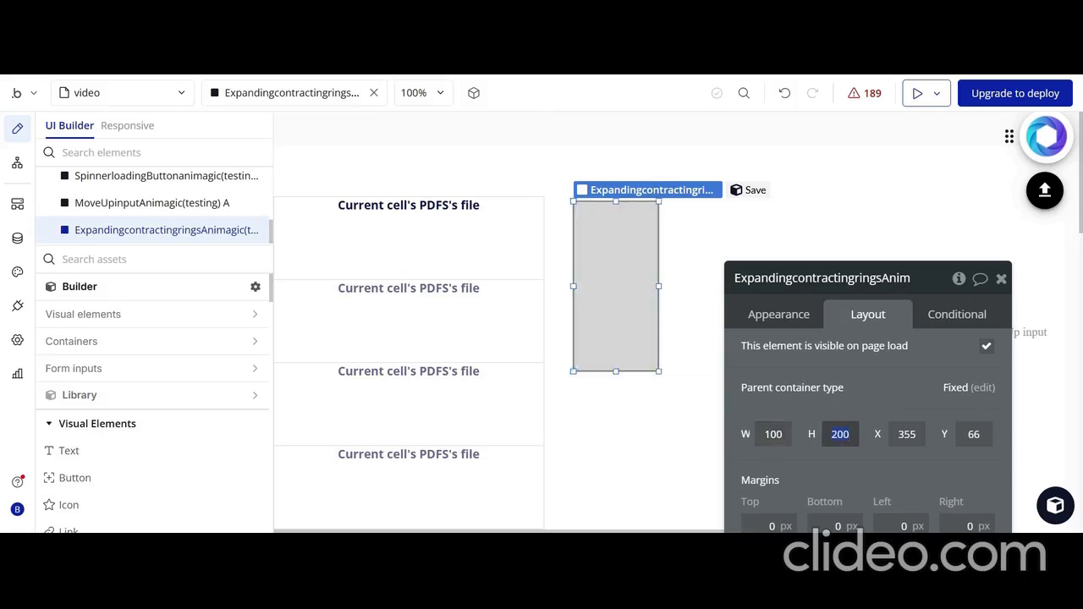
text(100)
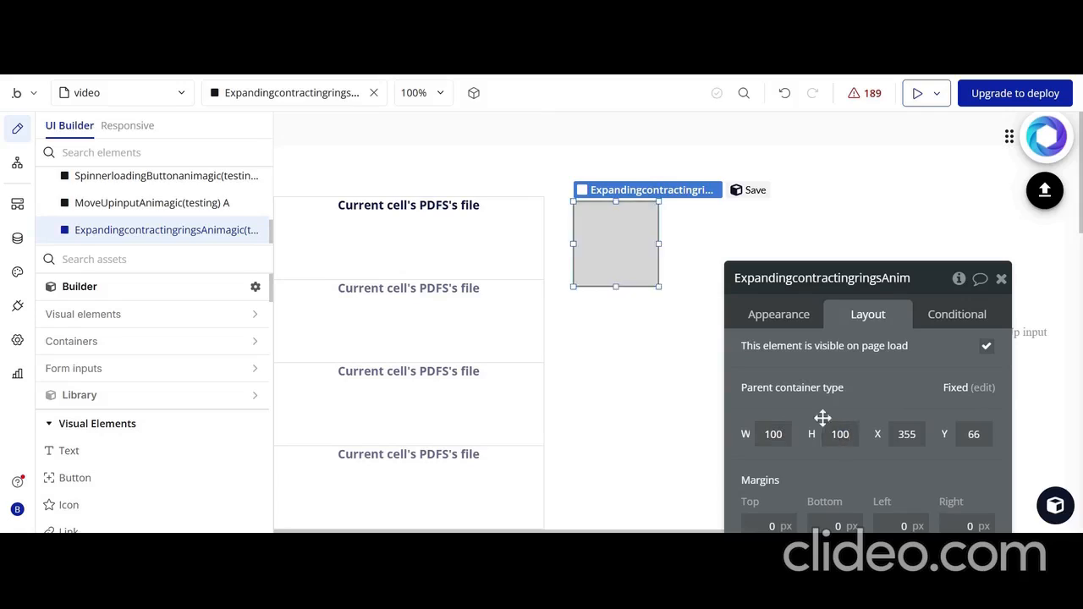
Preview the page to check the expanding contracting rings animation, and return to the editor
click(916, 98)
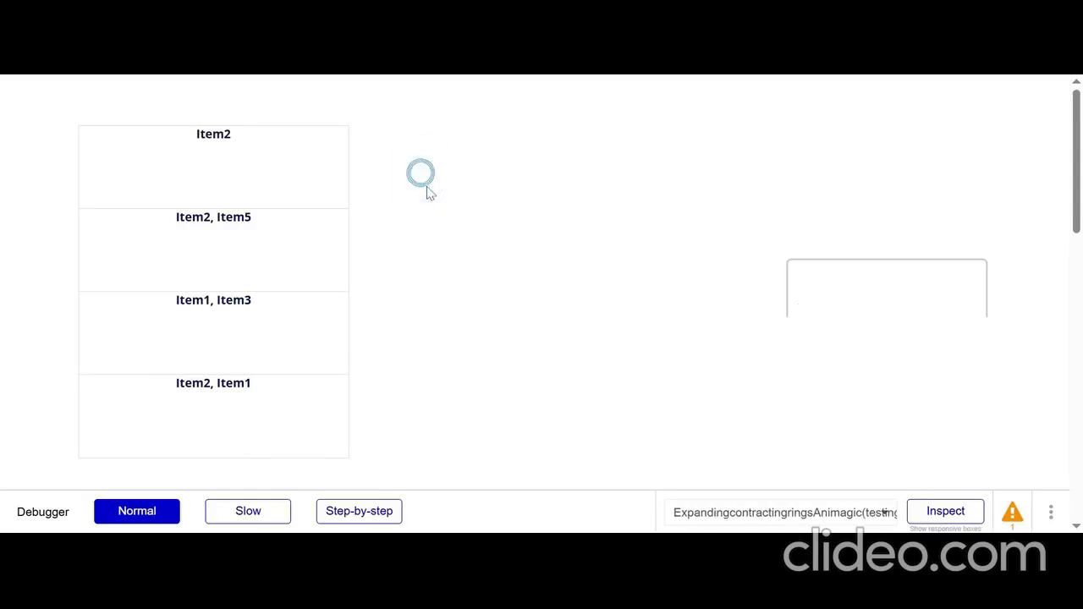
click(439, 74)
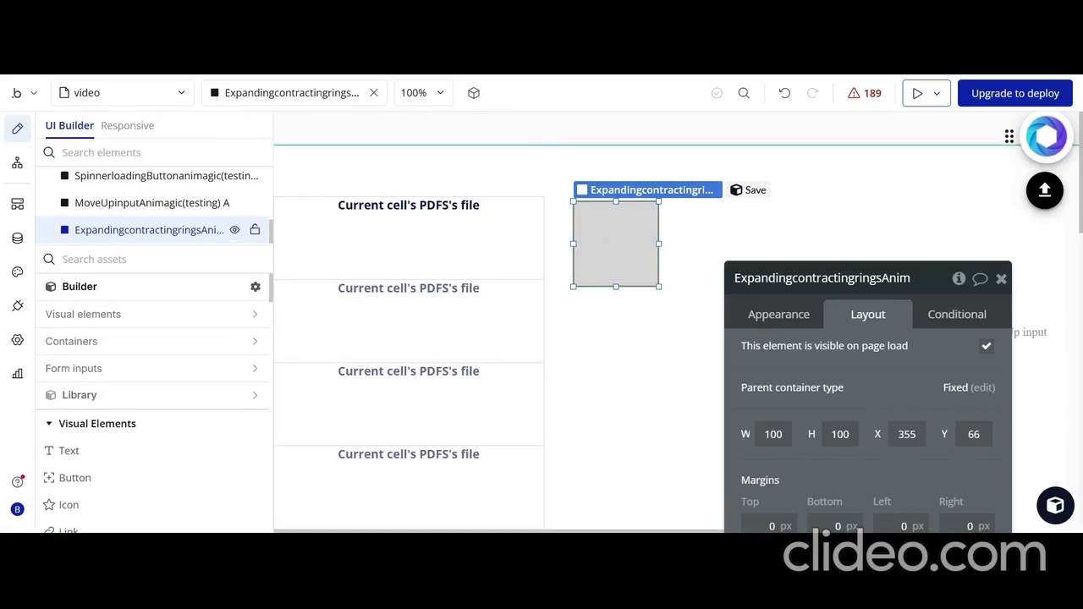
Make the expanding contracting rings element not visible on page load
click(942, 320)
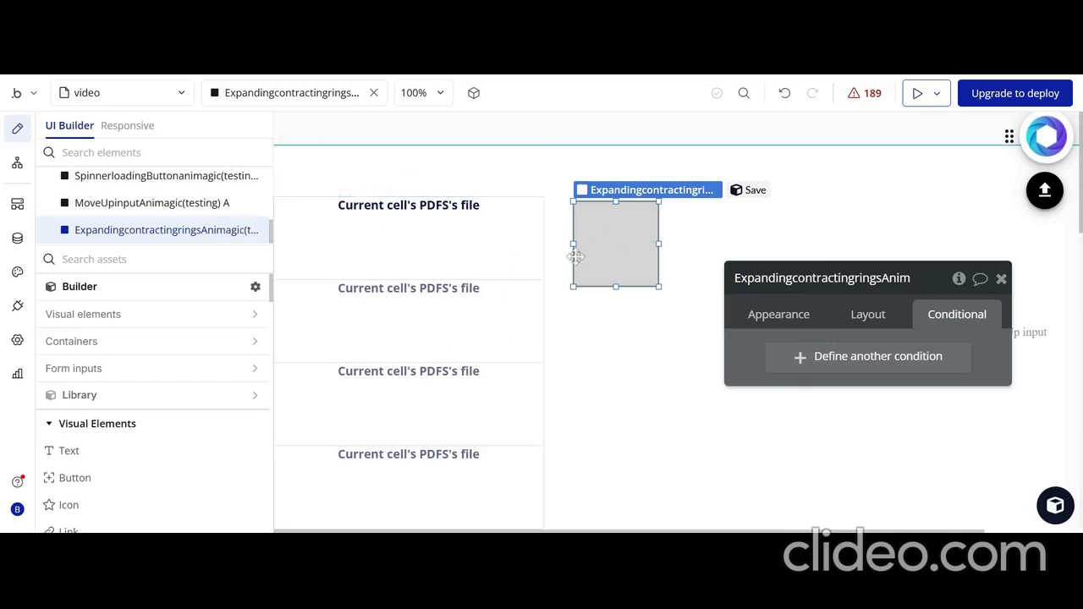
click(871, 317)
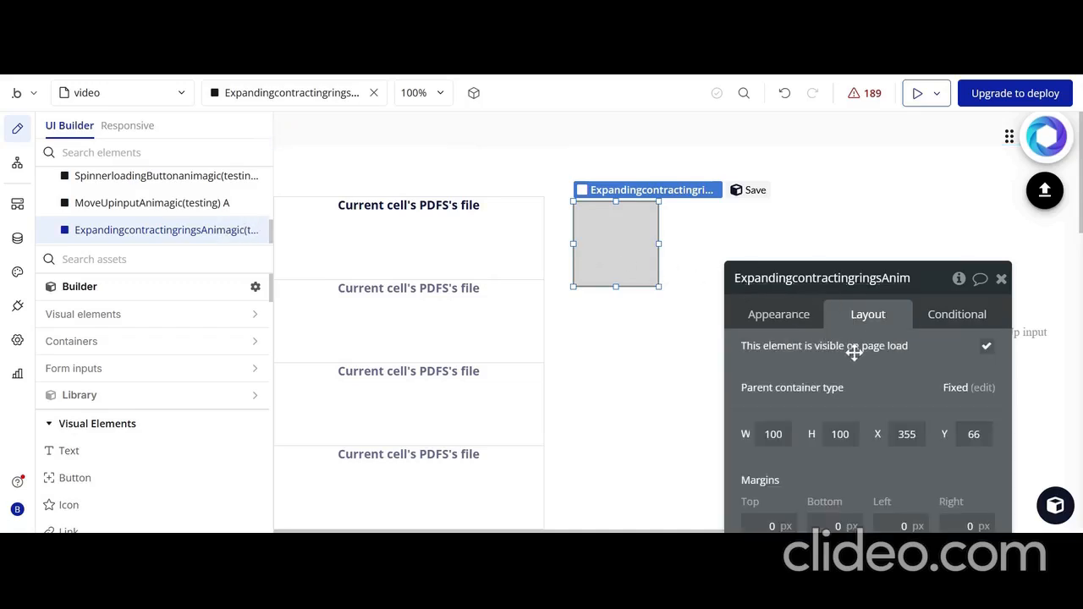
click(987, 347)
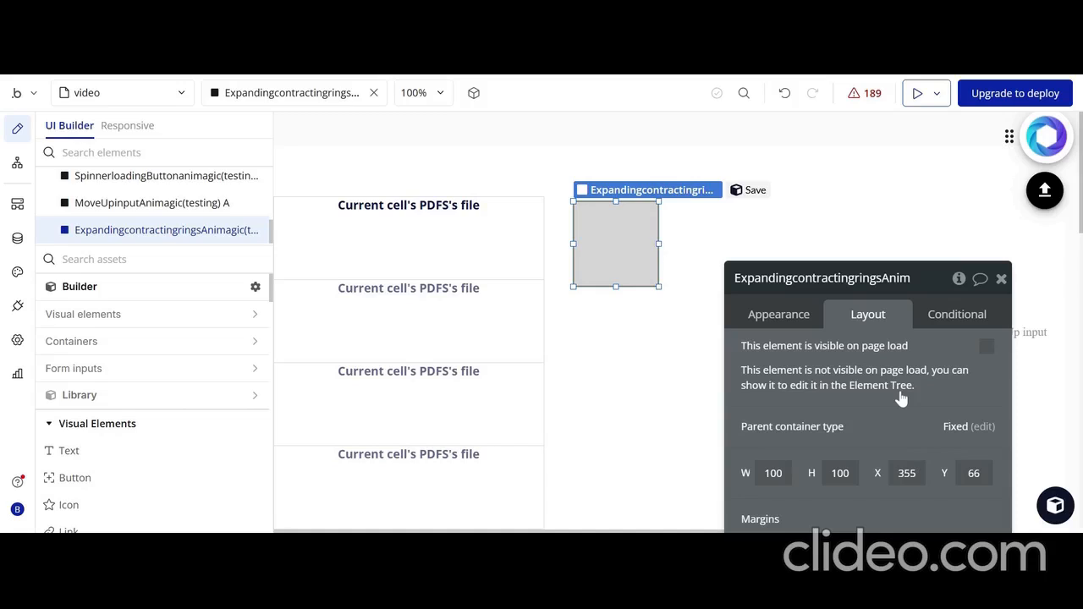
Add a condition to the rings element for when RepeatingGroup PDFS is loading is yes
scroll(809, 349, down, 3)
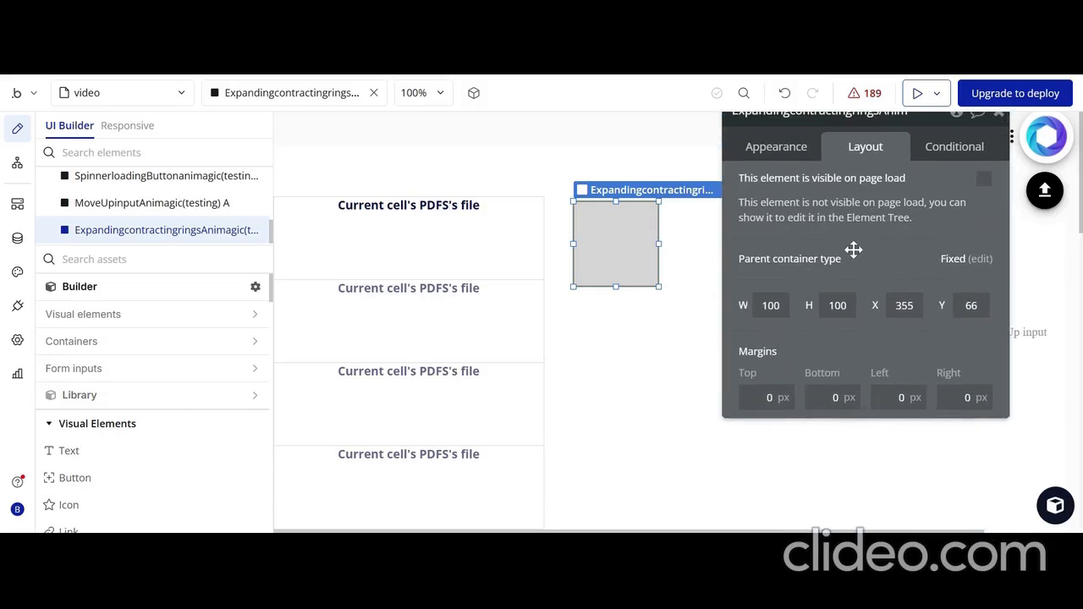
drag(851, 249, 828, 253)
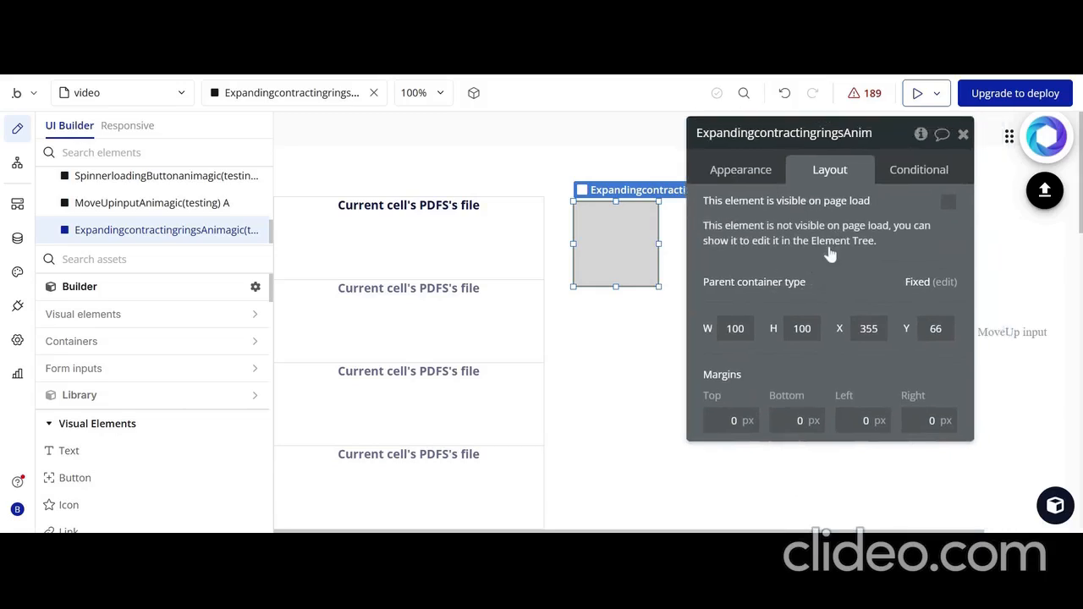
click(921, 176)
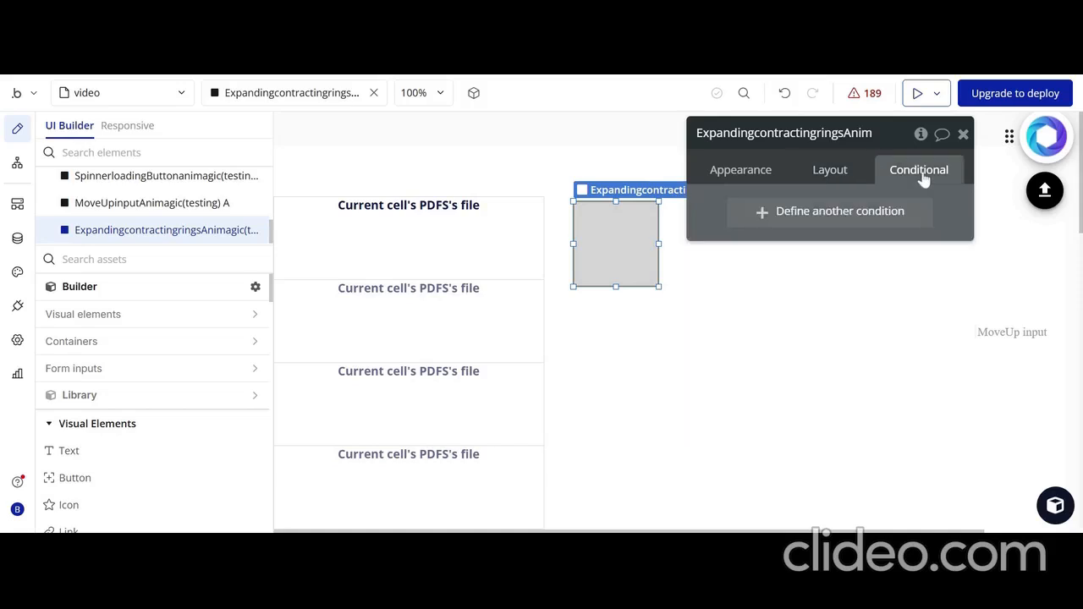
click(866, 218)
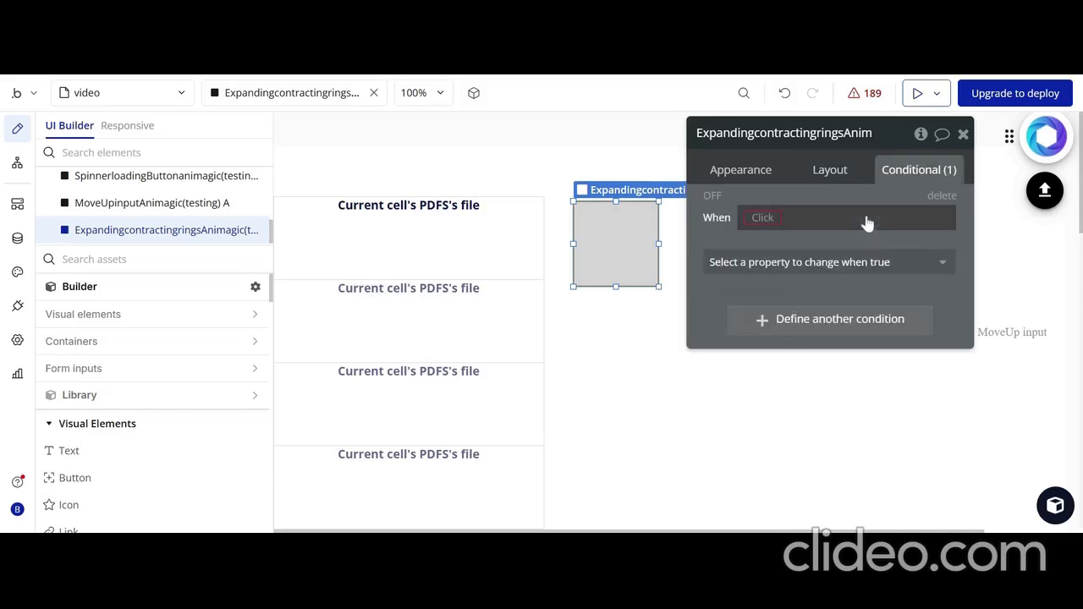
click(764, 218)
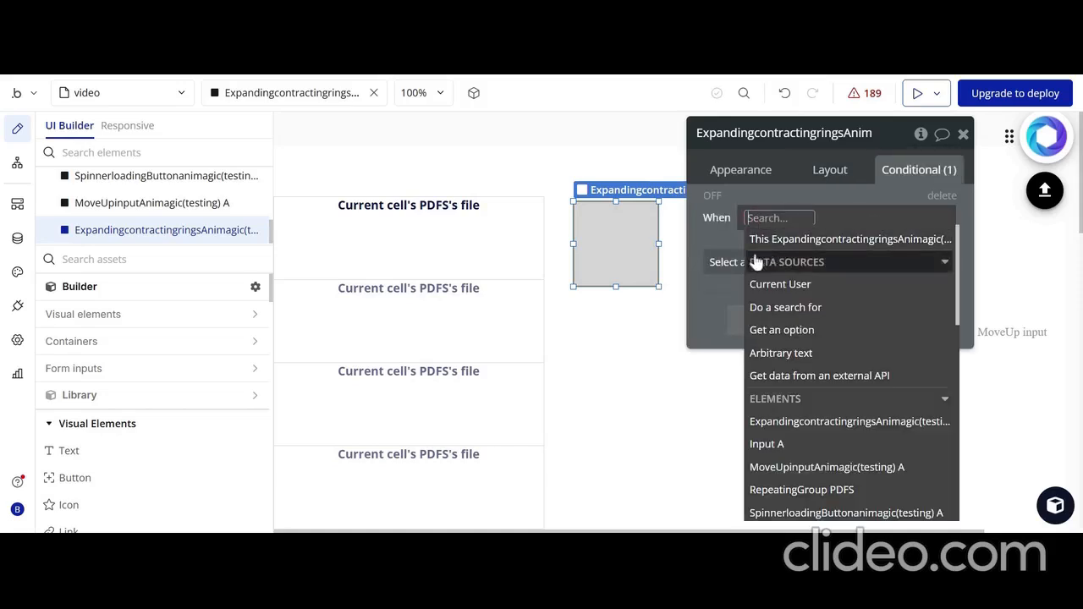
text(R)
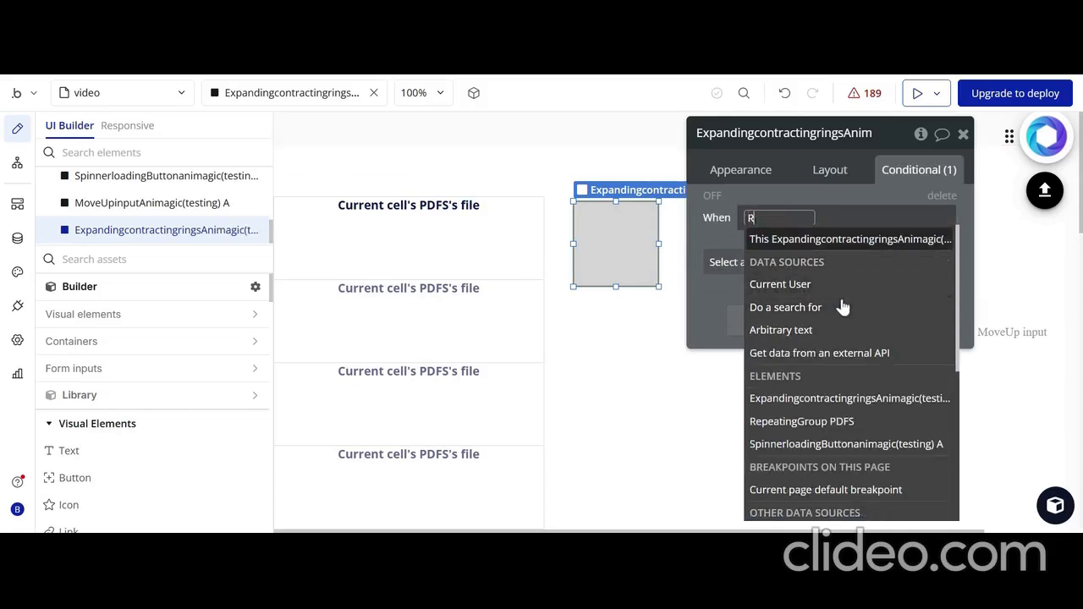
text(e)
click(843, 307)
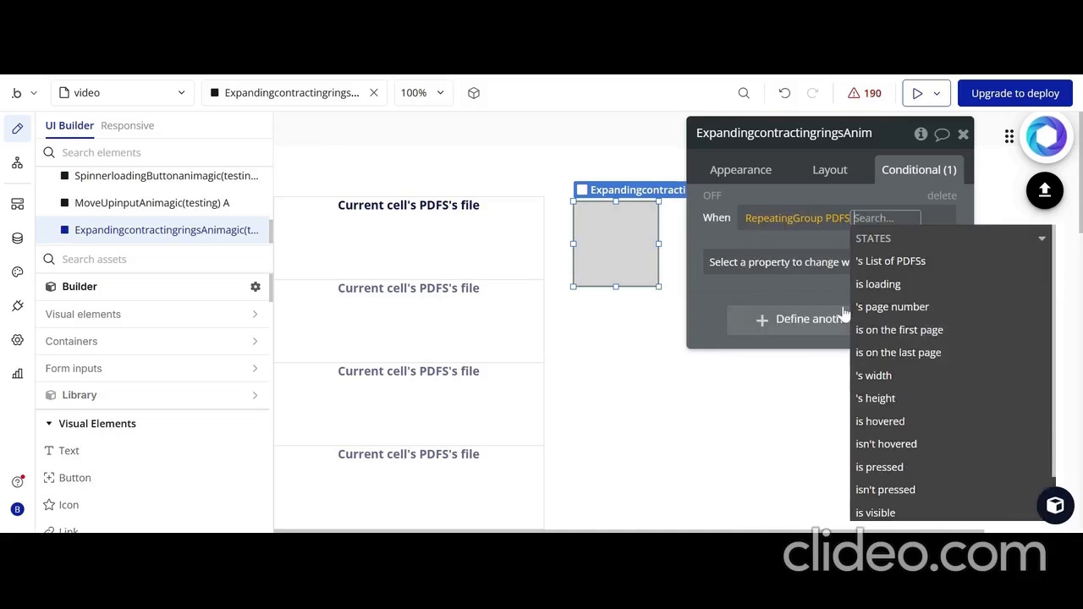
click(895, 286)
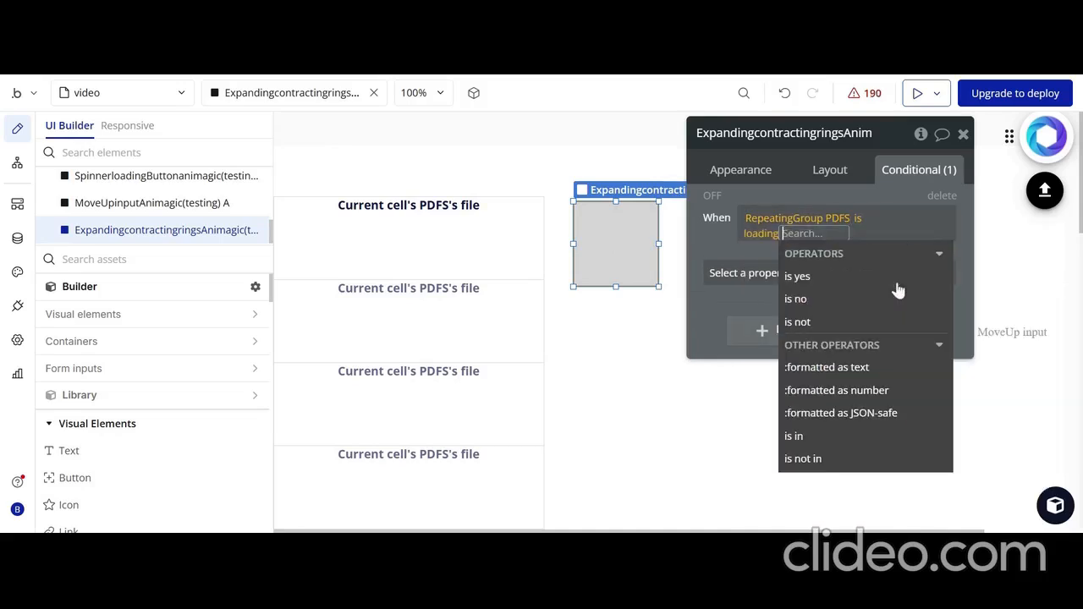
click(836, 279)
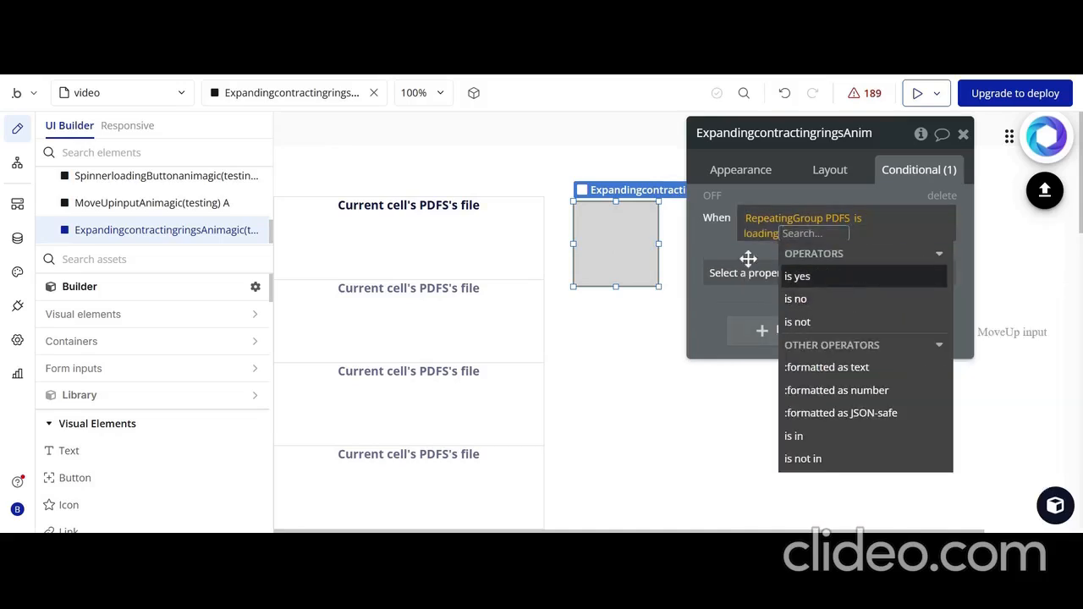
click(711, 236)
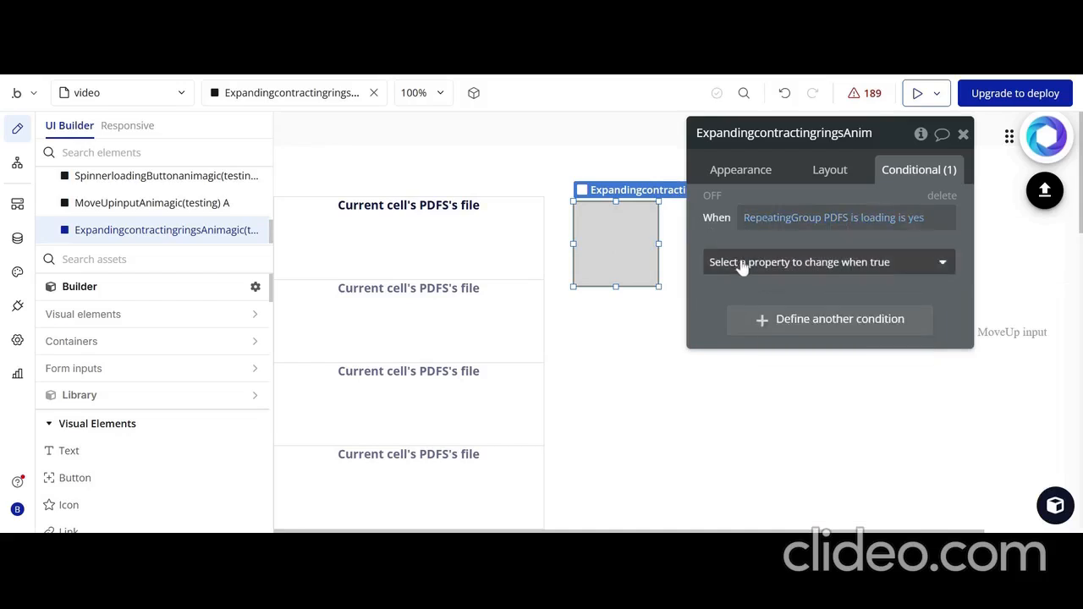
Set the rings element to be visible when the PDFS repeating group loading condition is true
click(742, 266)
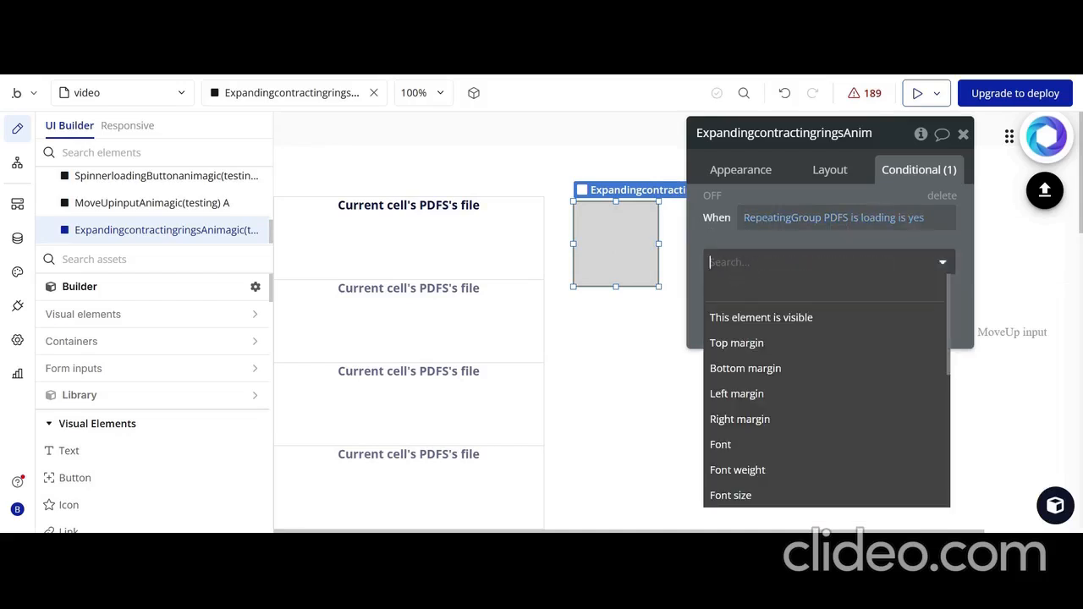
click(761, 318)
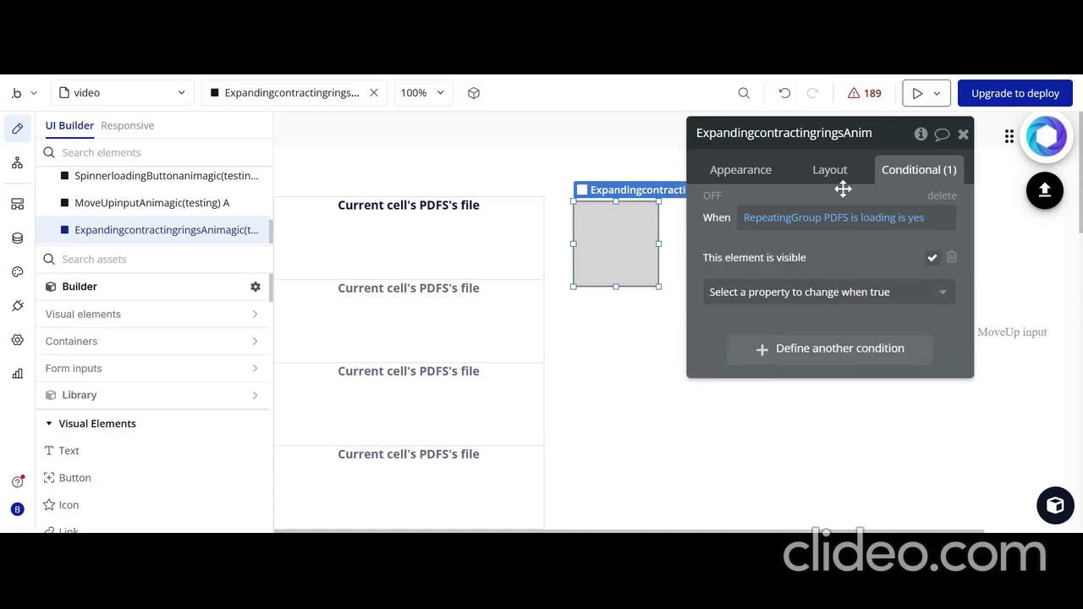
drag(781, 194, 815, 271)
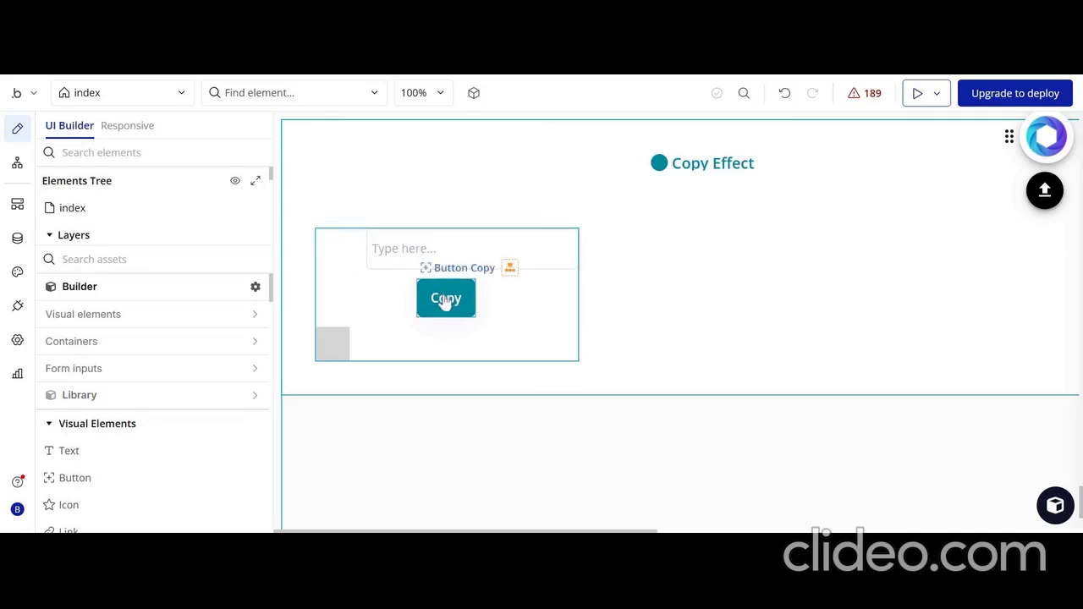
On the index page, examine the Copyfunctionnality element's field settings and the ID attributes of the Copy Effect input and Copy button
double_click(339, 345)
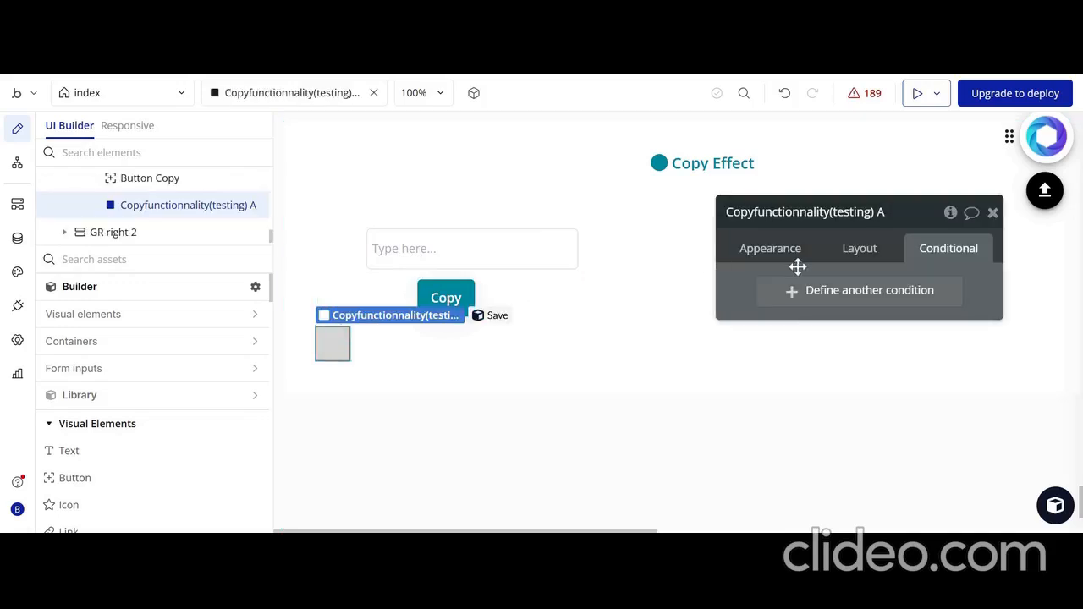
click(771, 248)
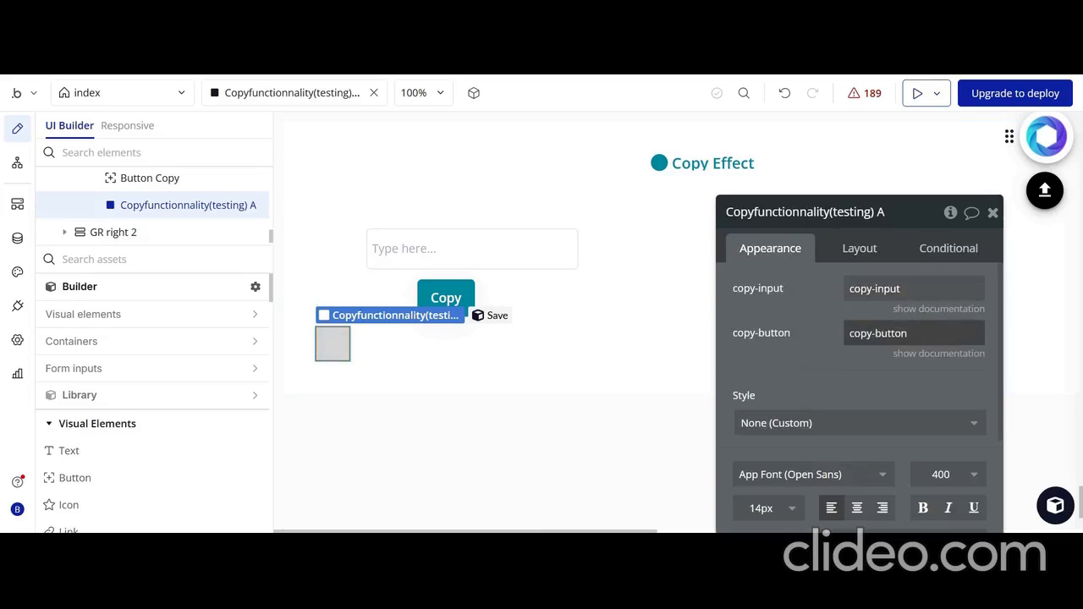
click(529, 266)
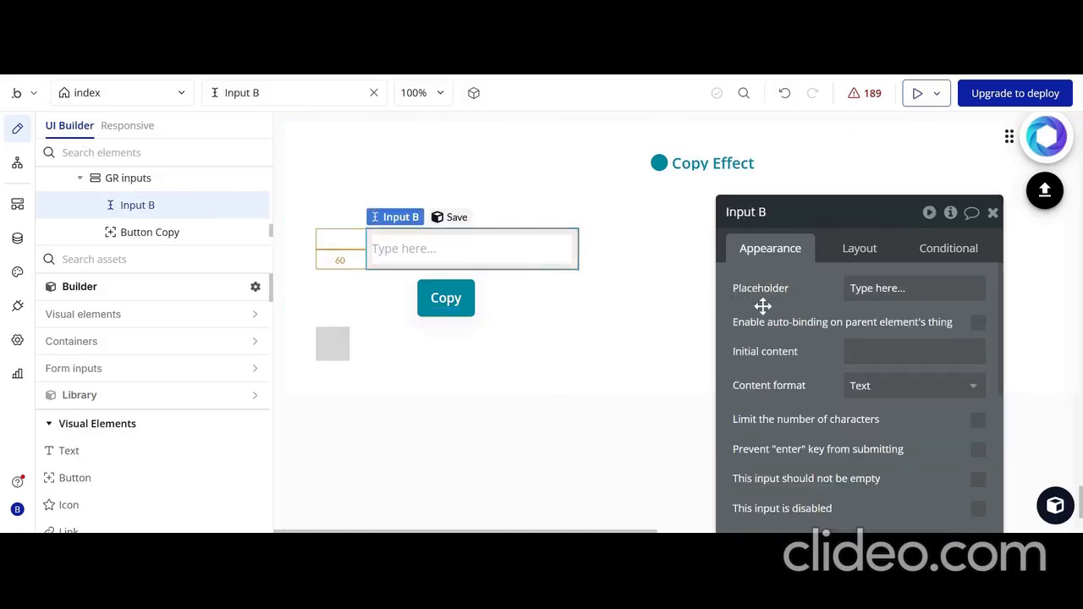
drag(761, 305, 740, 156)
scroll(810, 276, down, 3)
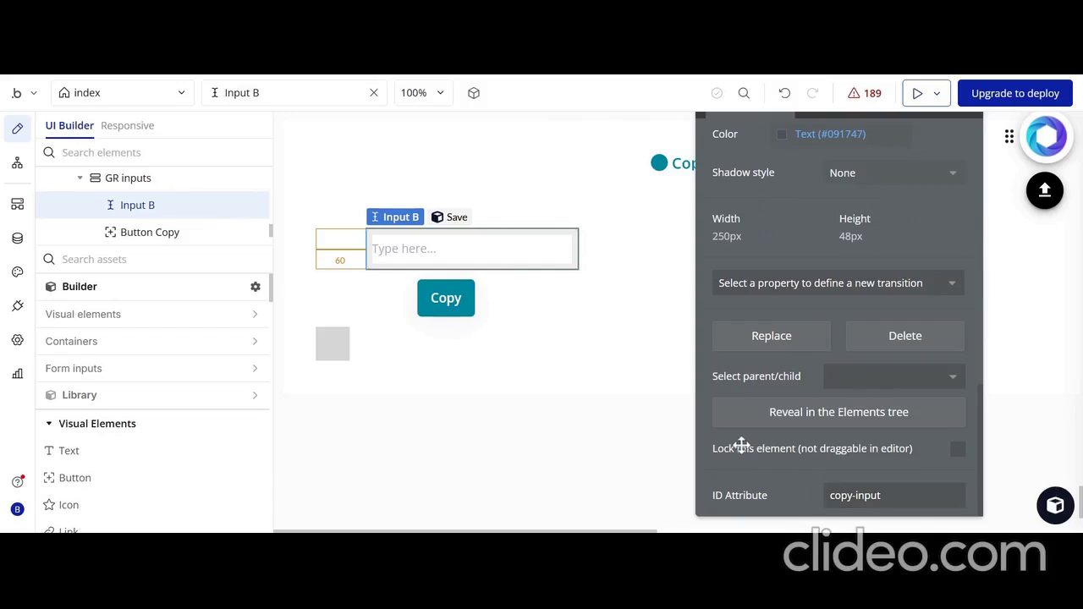
drag(742, 446, 744, 394)
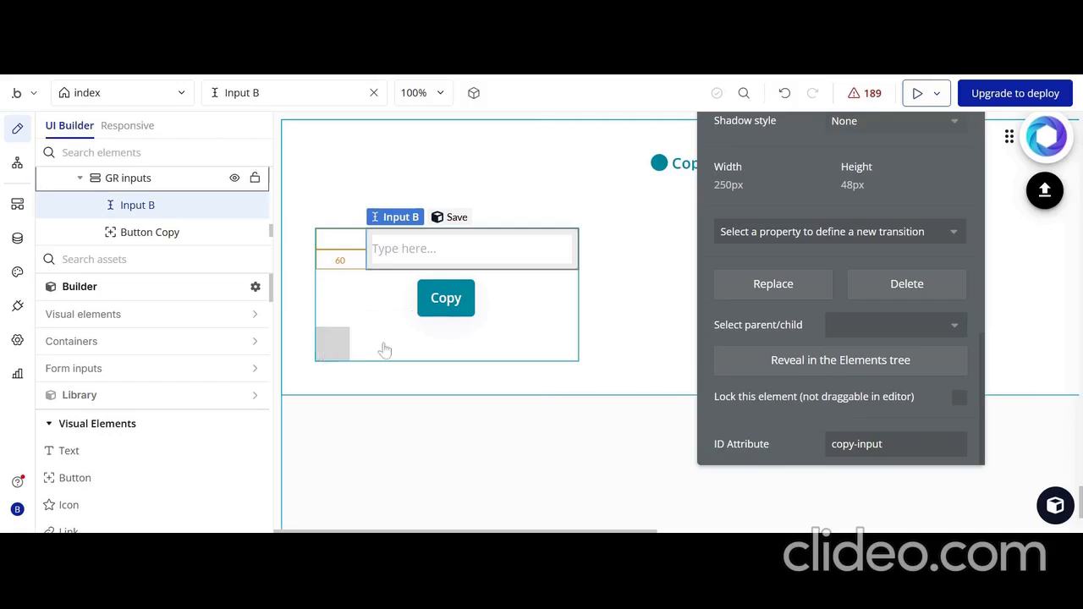
click(451, 299)
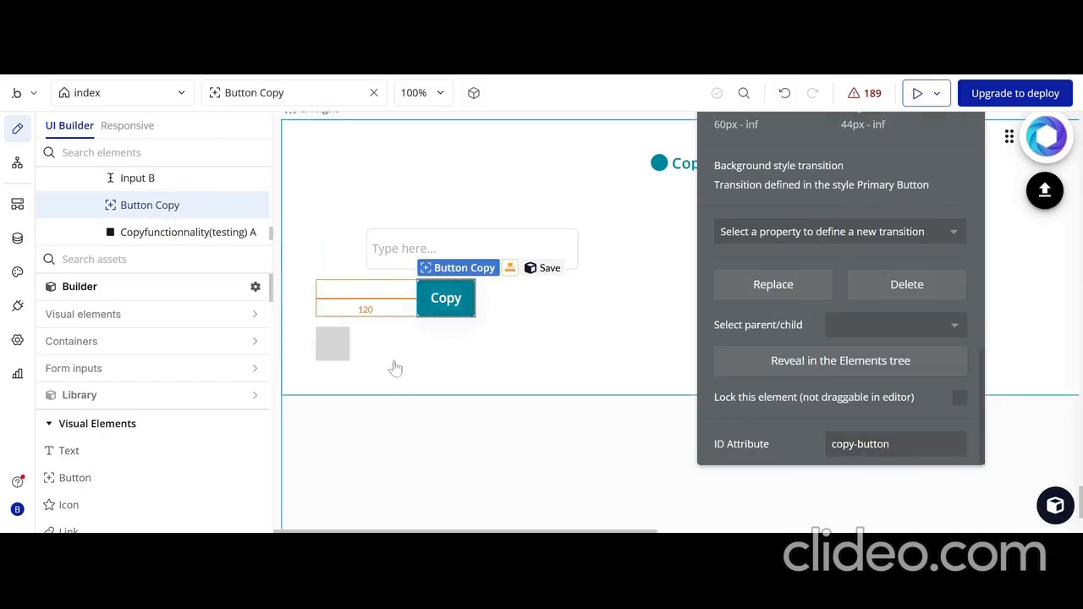
Review the Copyfunctionnality element's copy-input and copy-button fields again, along with its layout settings
click(338, 343)
scroll(725, 363, up, 5)
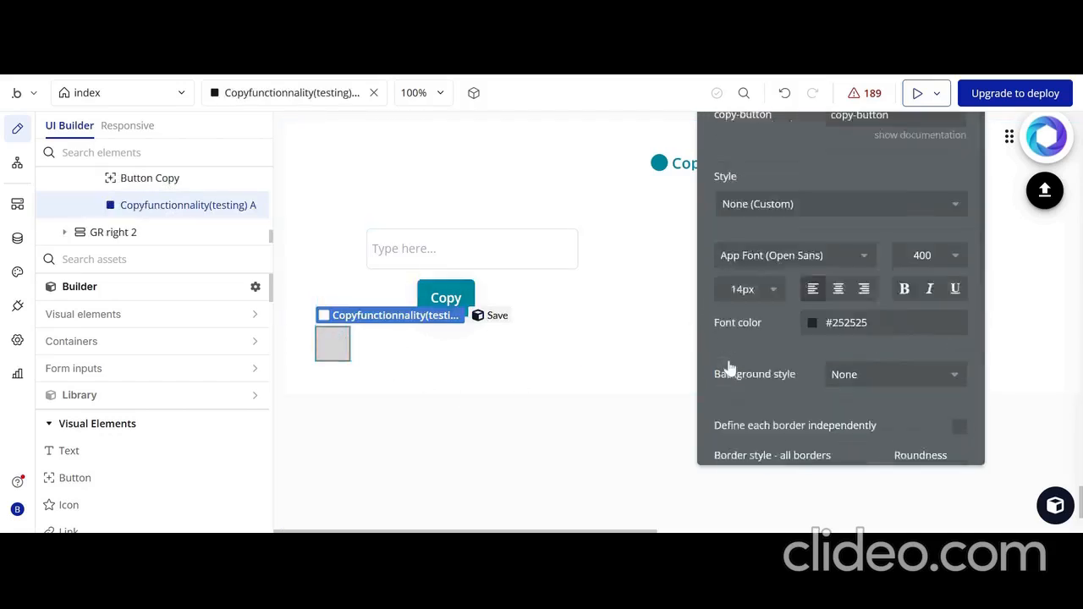
scroll(830, 220, up, 2)
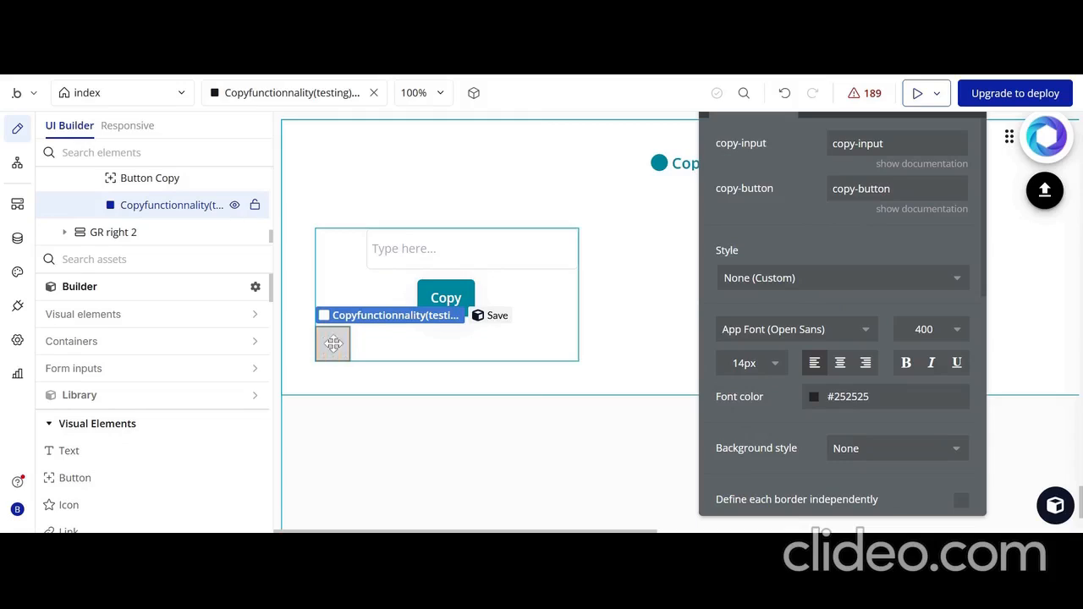
drag(780, 246, 784, 315)
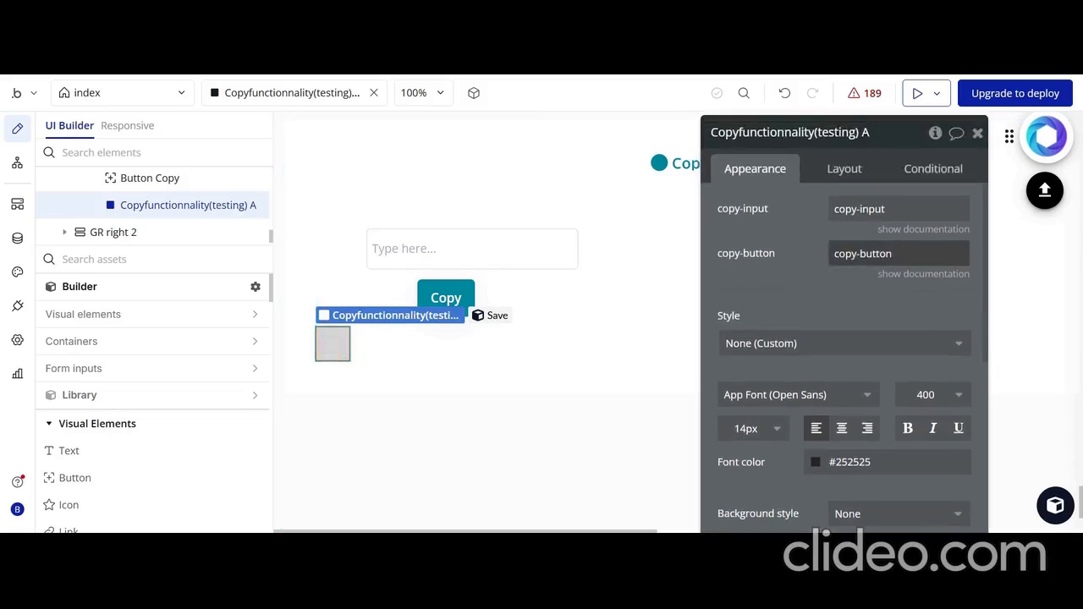
click(855, 169)
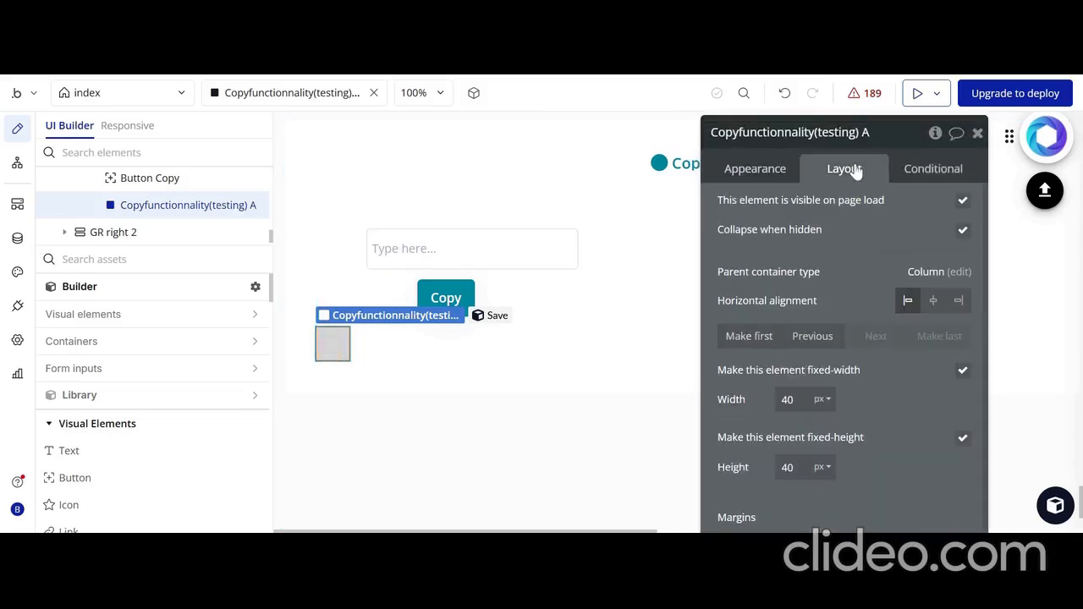
click(966, 229)
drag(772, 251, 621, 432)
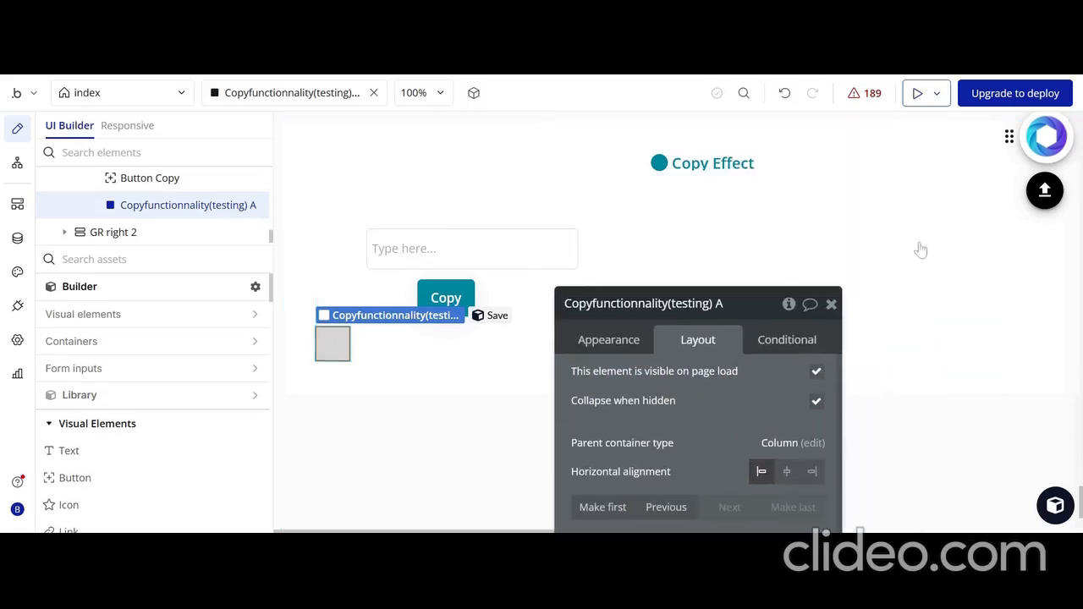
Examine the paste-input and paste-button fields of the Pastfunctionnality element beside the Past button
scroll(921, 241, right, 6)
scroll(922, 241, right, 1)
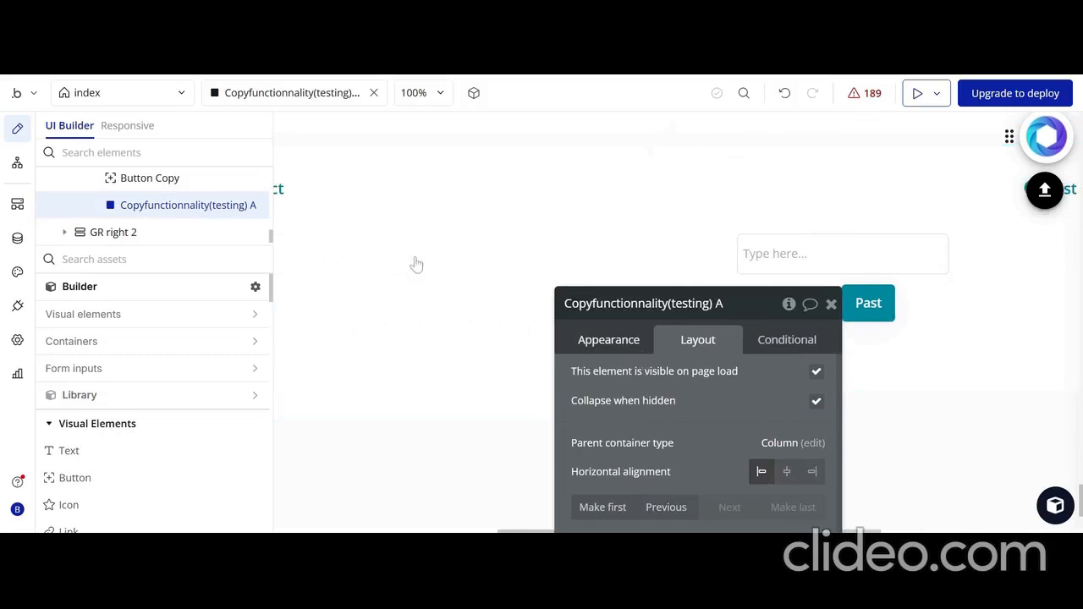
drag(649, 366, 417, 264)
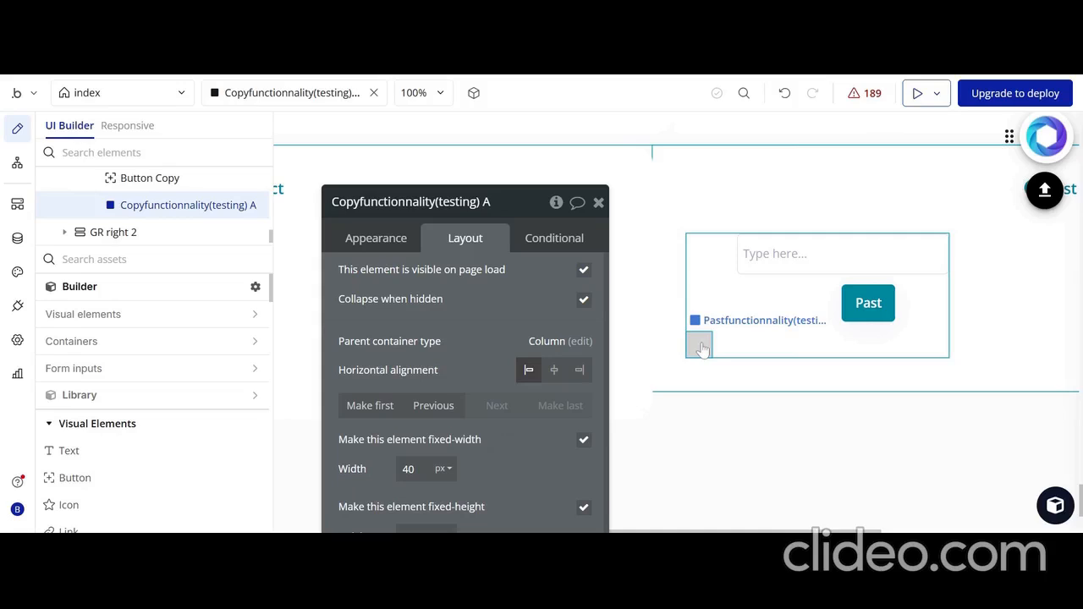
click(703, 348)
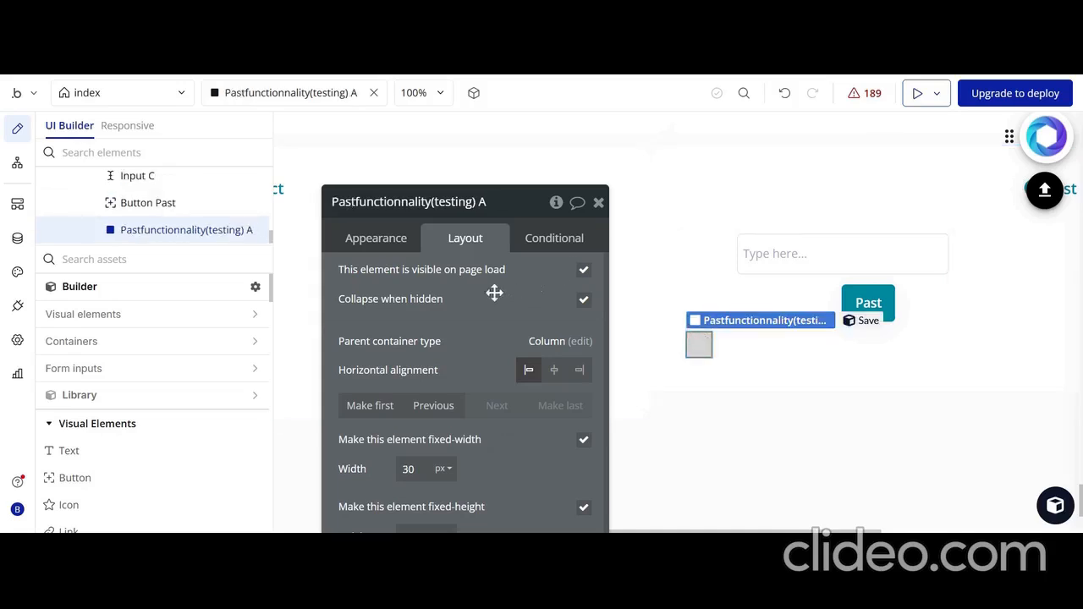
click(394, 245)
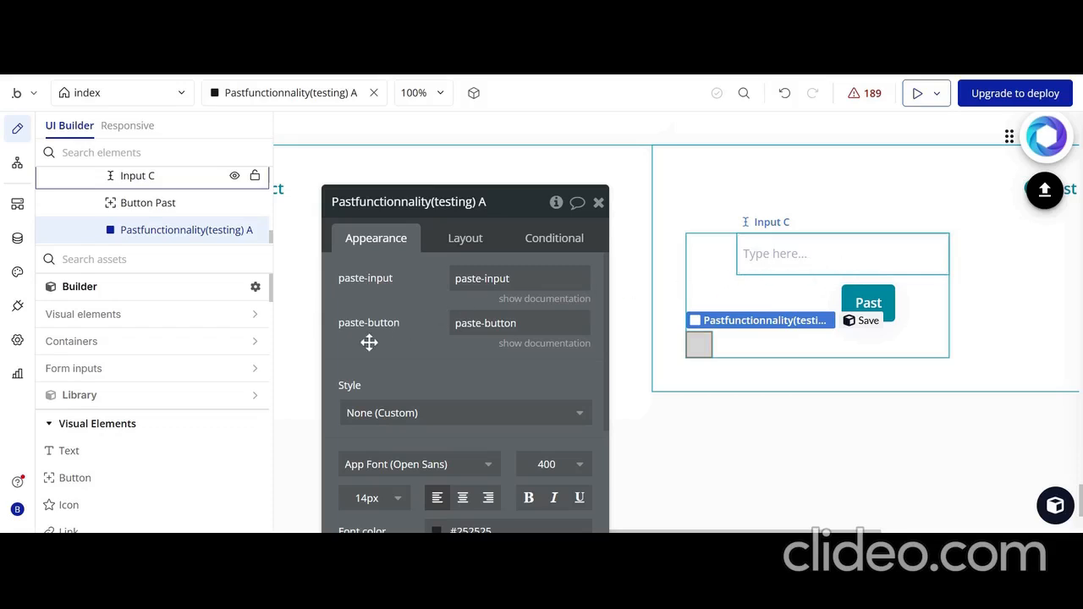
Check the ID attributes of Input C and the Past button
scroll(369, 343, down, 10)
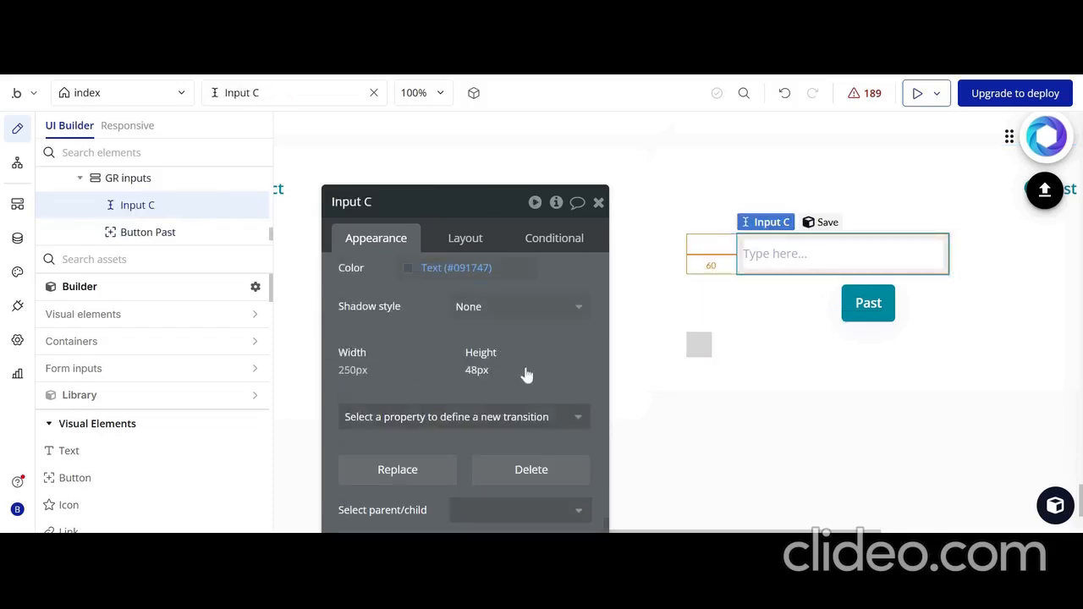
scroll(526, 375, down, 3)
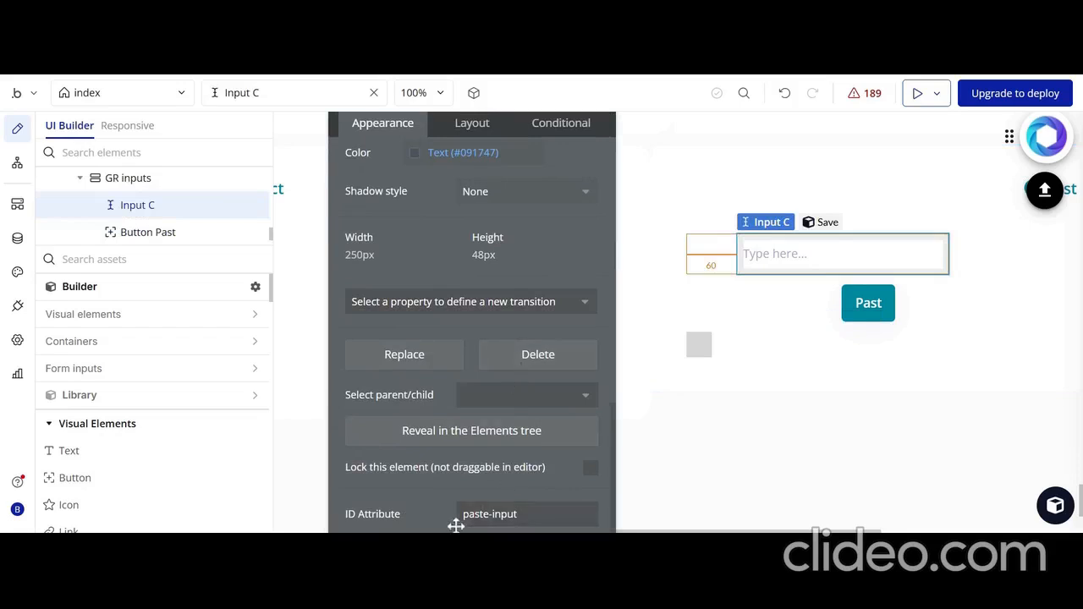
click(867, 296)
scroll(498, 394, down, 3)
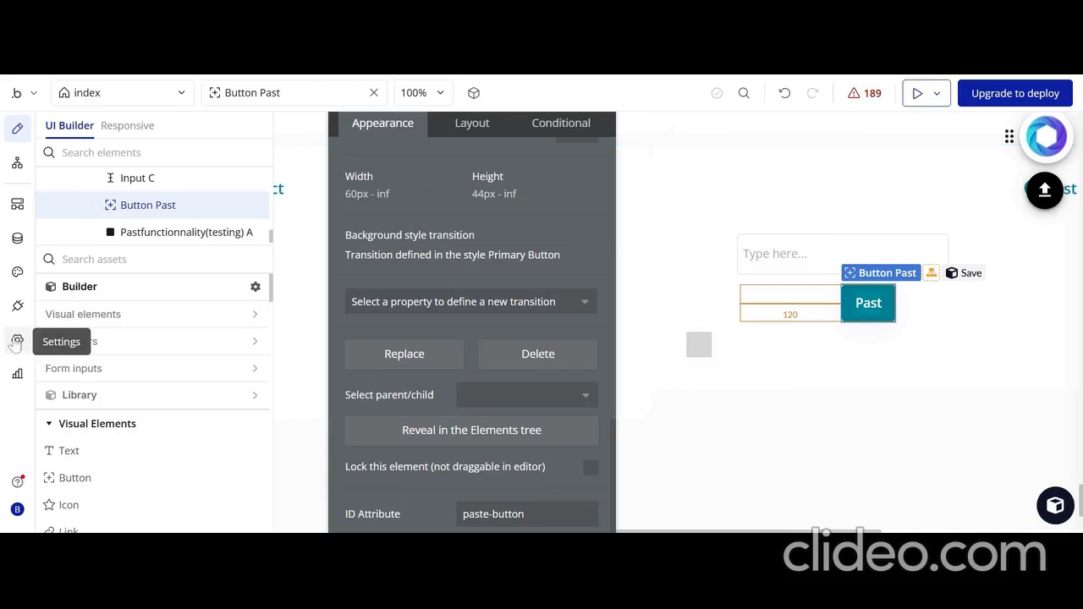
Examine the general app settings for the option exposing ID attributes on HTML elements, and return to the page design
click(17, 342)
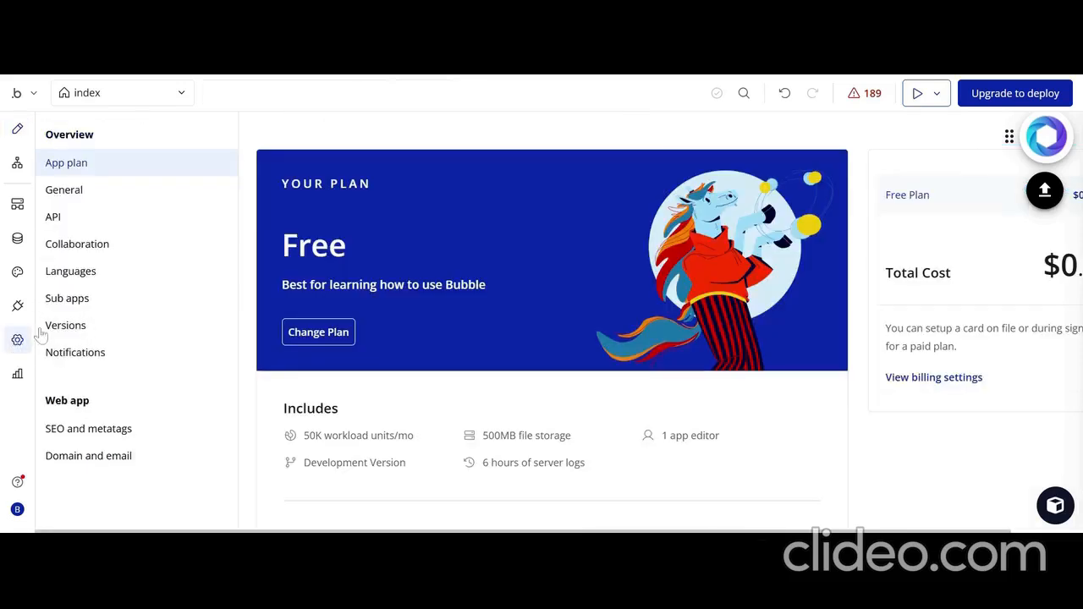
click(96, 196)
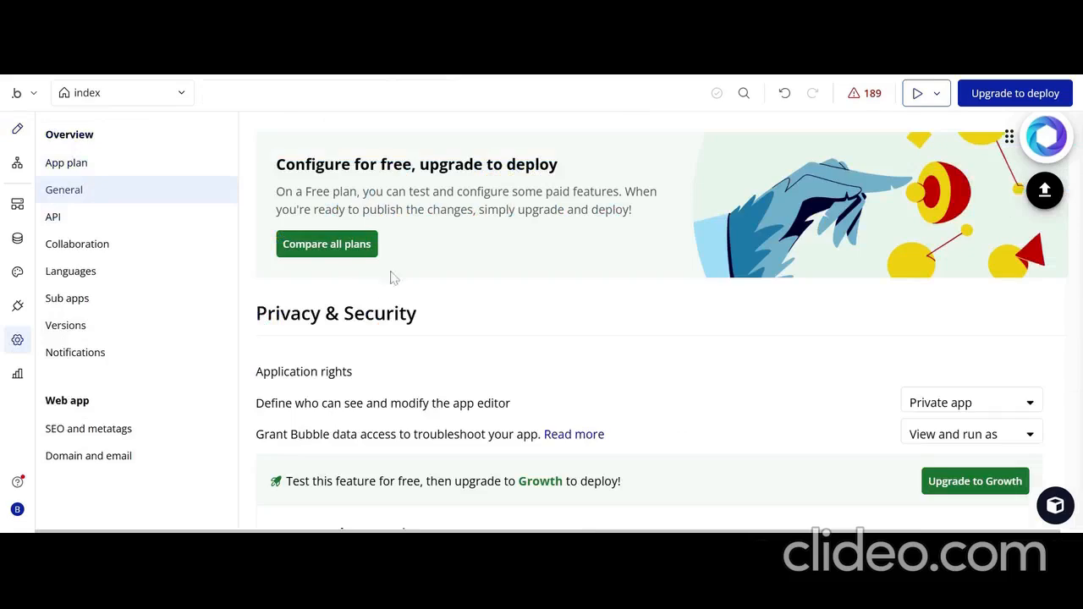
scroll(394, 277, down, 5)
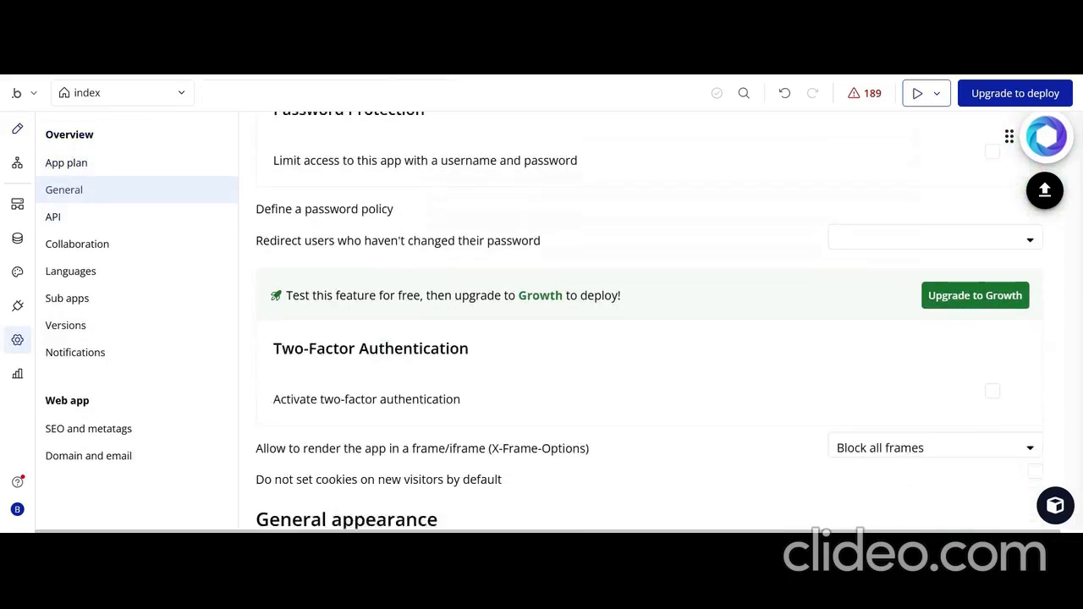
scroll(649, 322, down, 4)
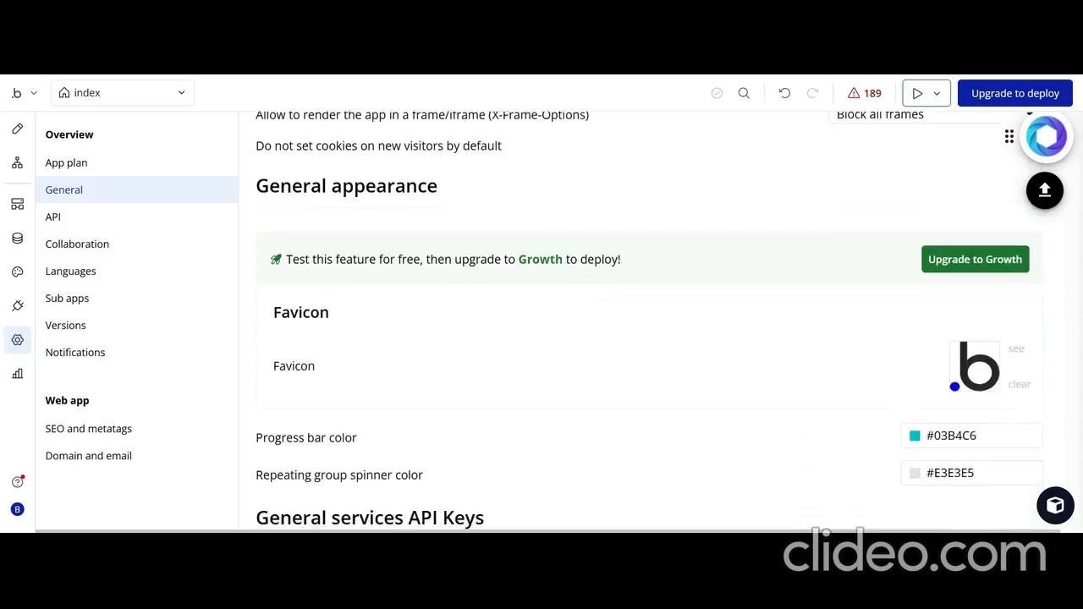
scroll(648, 322, down, 7)
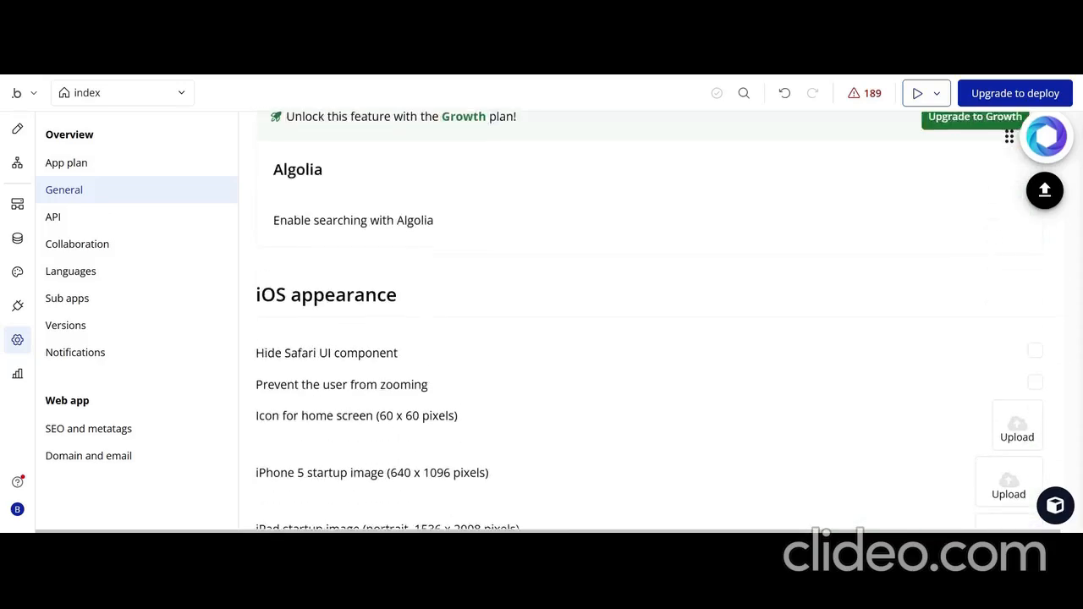
scroll(649, 322, down, 3)
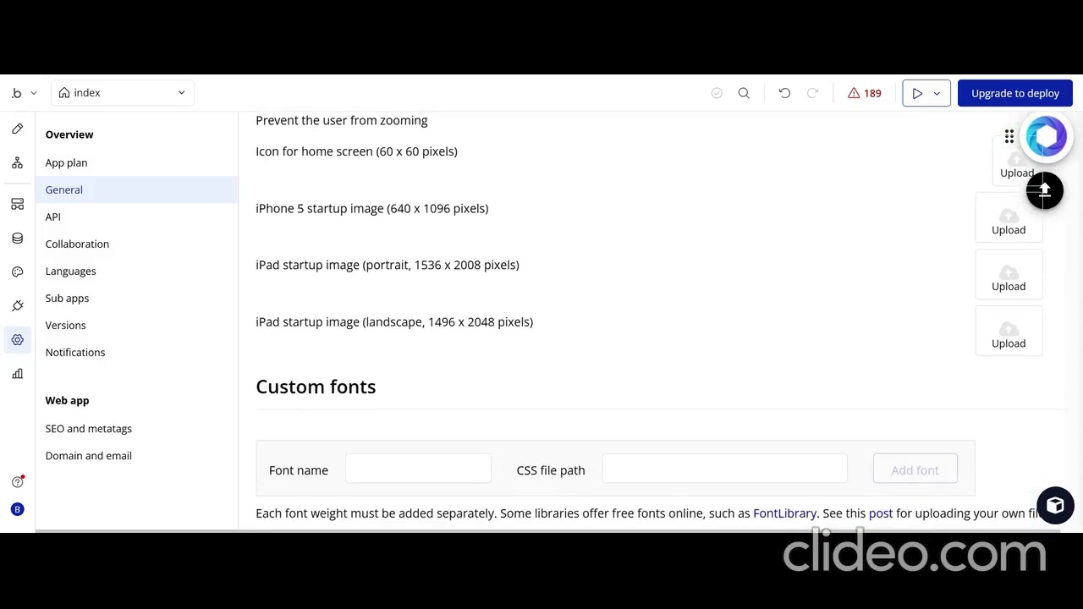
scroll(648, 321, down, 3)
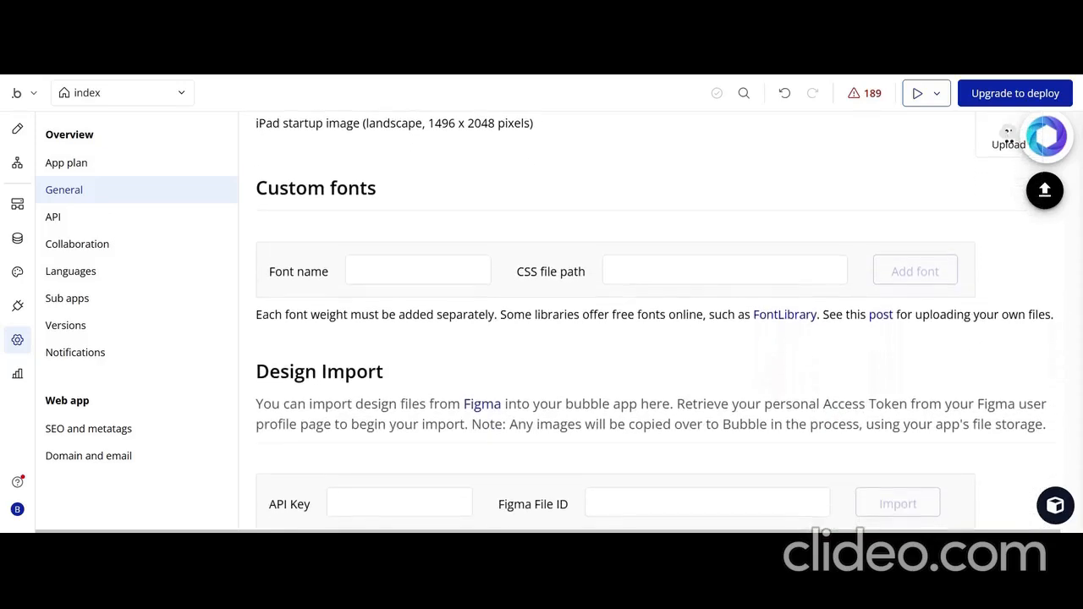
scroll(649, 322, up, 1)
scroll(648, 322, down, 10)
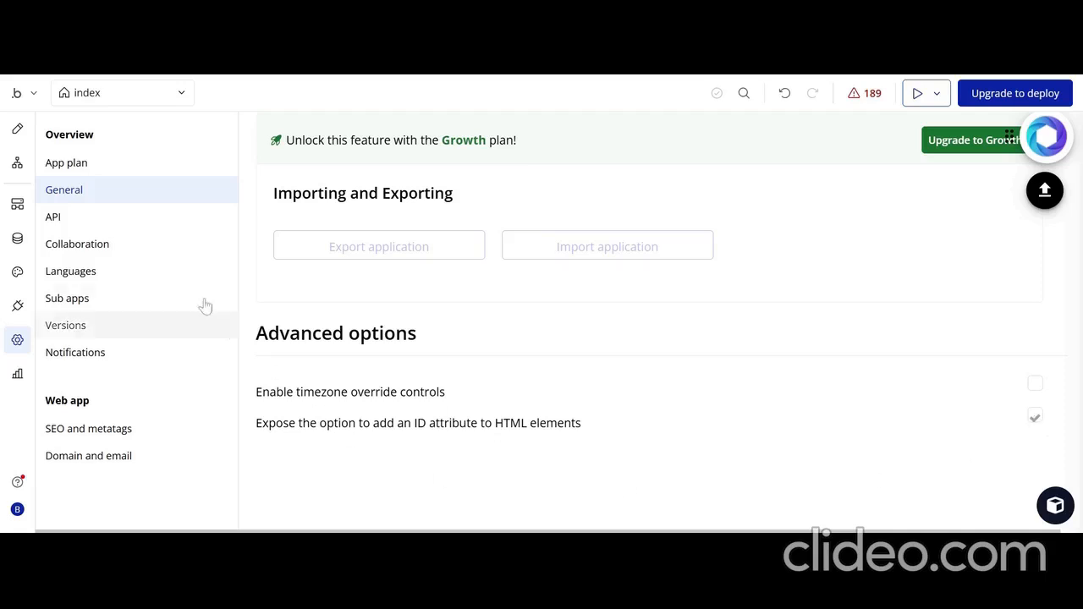
click(18, 131)
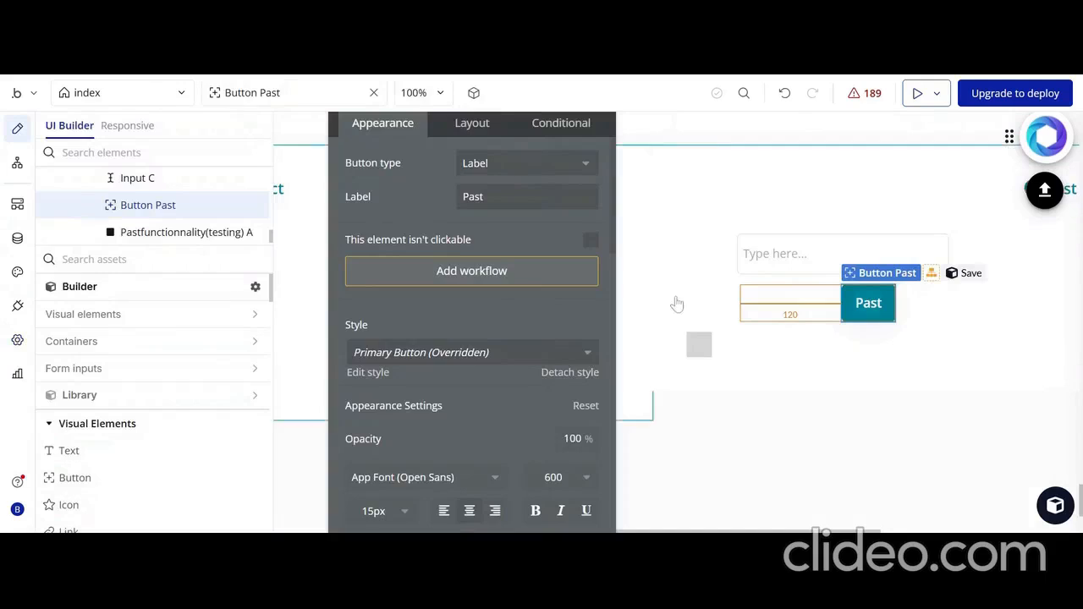